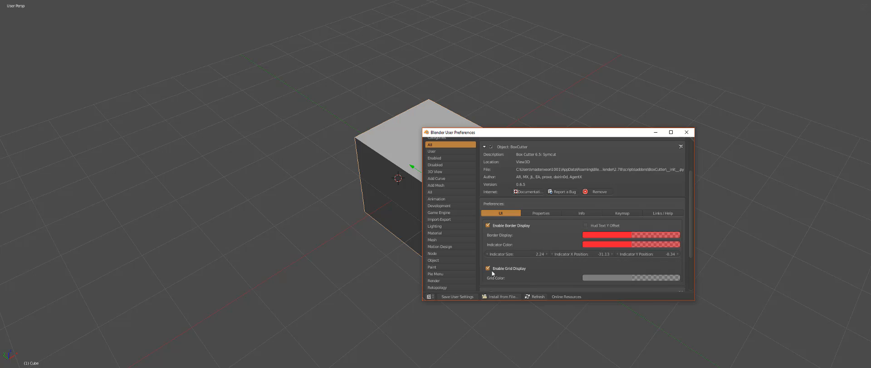
Step: Set BoxCutter's border display colour to yellow and paste the colour onto its indicator colour
click(611, 236)
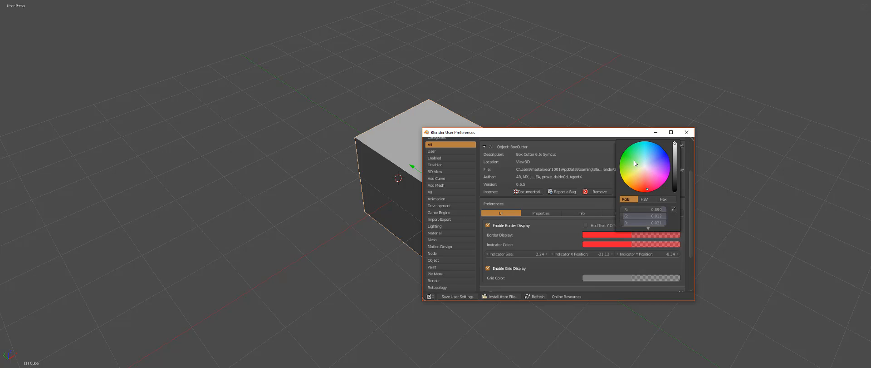
click(626, 181)
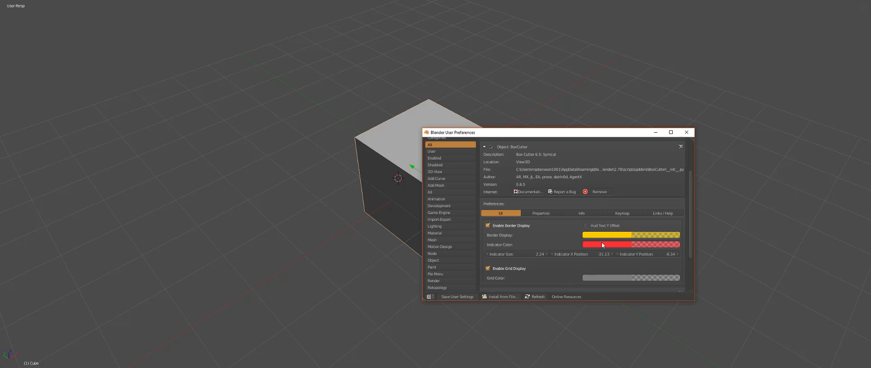
key(ctrl+v)
Step: Examine BoxCutter's property options, keymap and help links, and close the user preferences
click(547, 213)
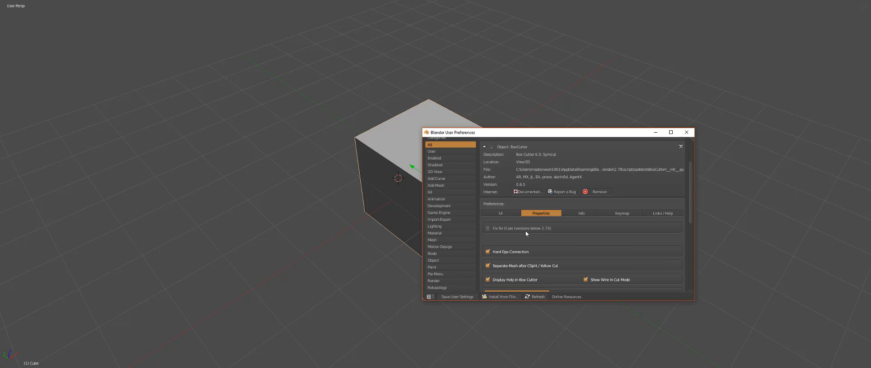
scroll(525, 231, down, 1)
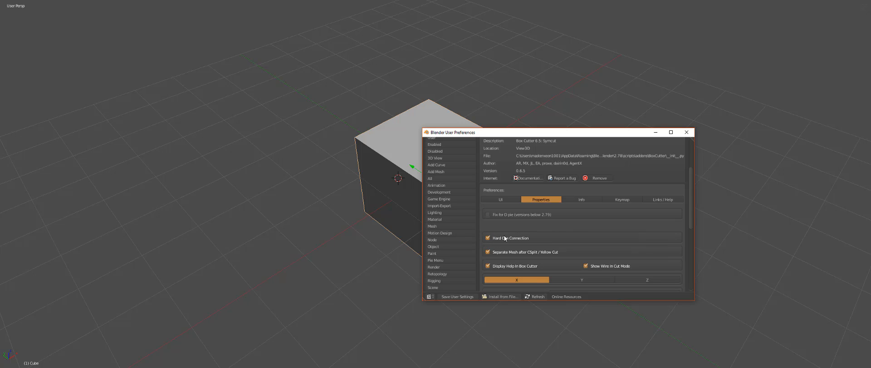
scroll(506, 239, down, 2)
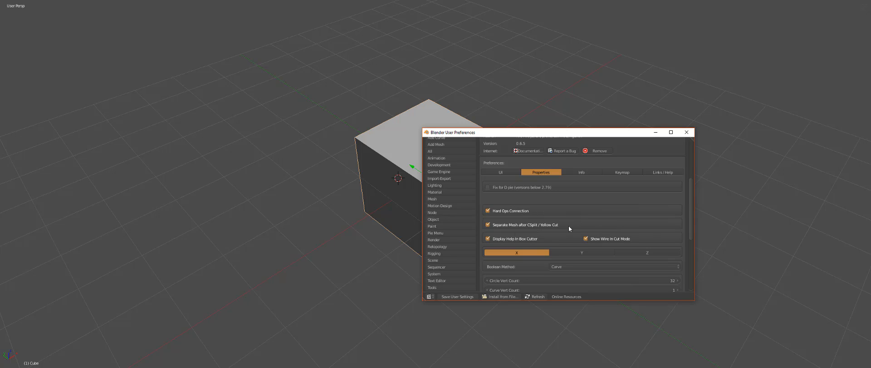
scroll(512, 234, down, 1)
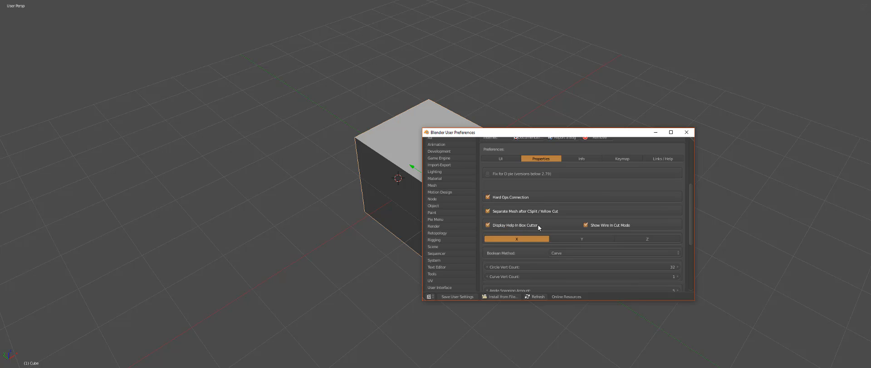
scroll(534, 224, up, 2)
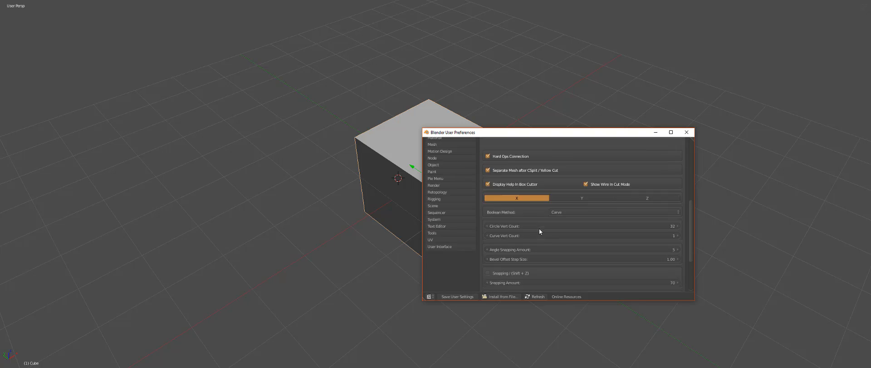
click(627, 184)
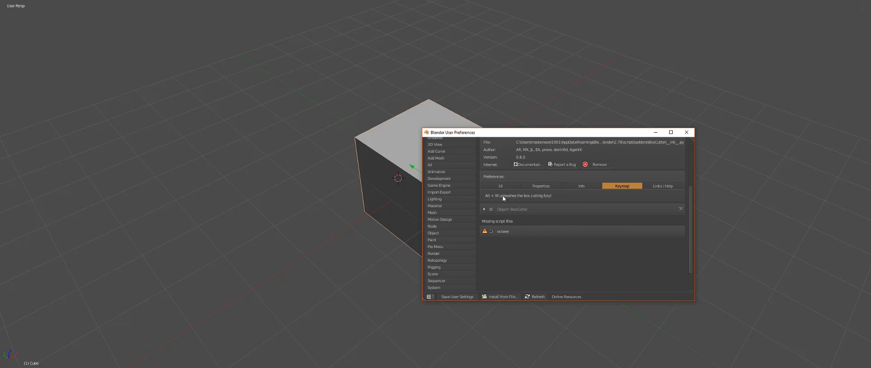
click(664, 186)
click(687, 132)
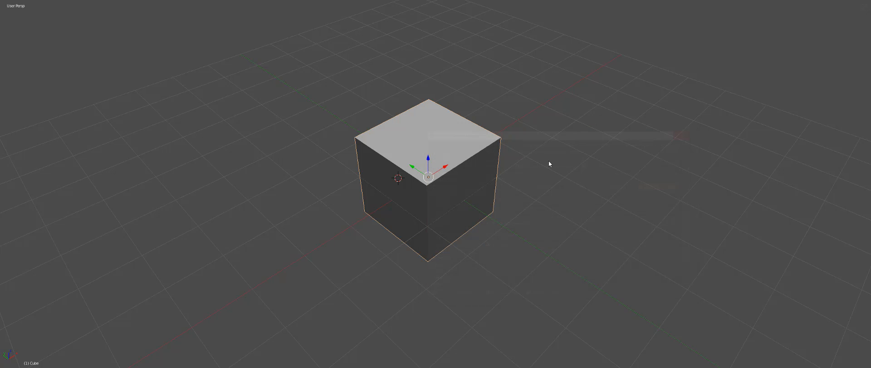
scroll(525, 243, down, 1)
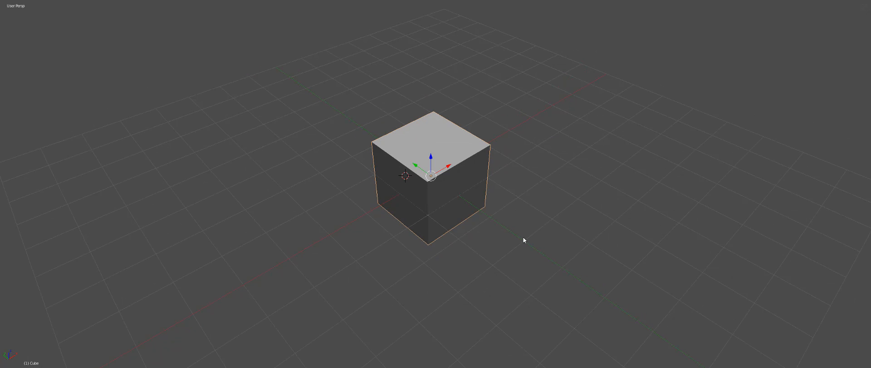
scroll(499, 231, up, 3)
scroll(480, 204, down, 2)
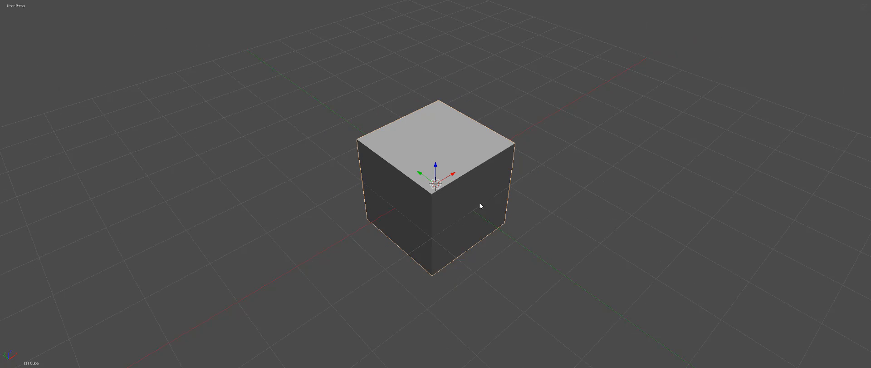
middle_drag(479, 203, 446, 211)
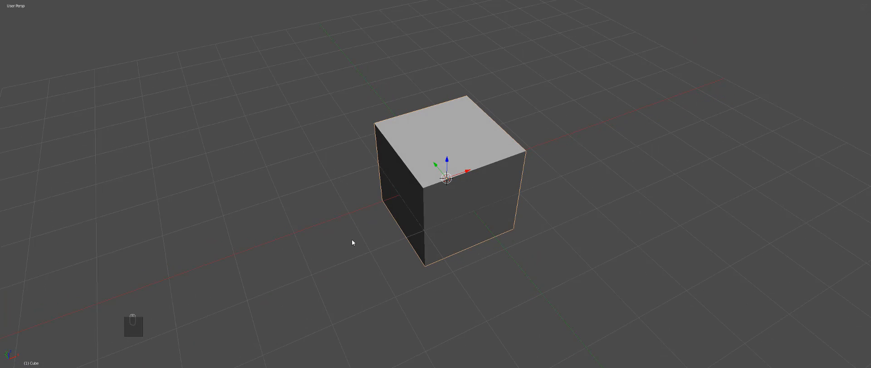
key(alt+w)
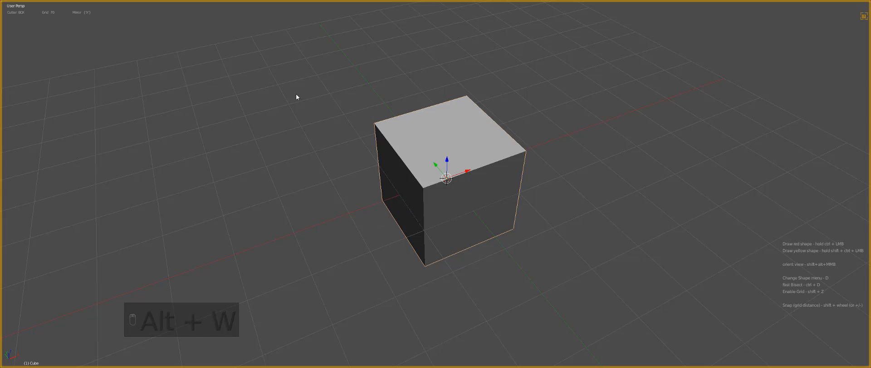
drag(312, 121, 381, 186)
right_click(381, 187)
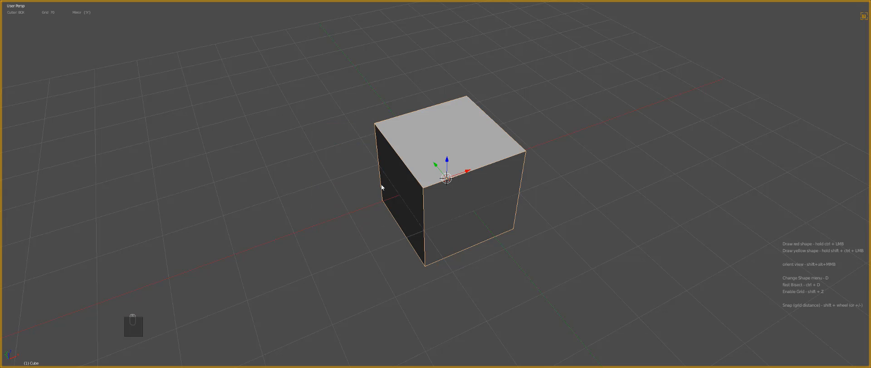
key(d)
key(a)
key(alt+w)
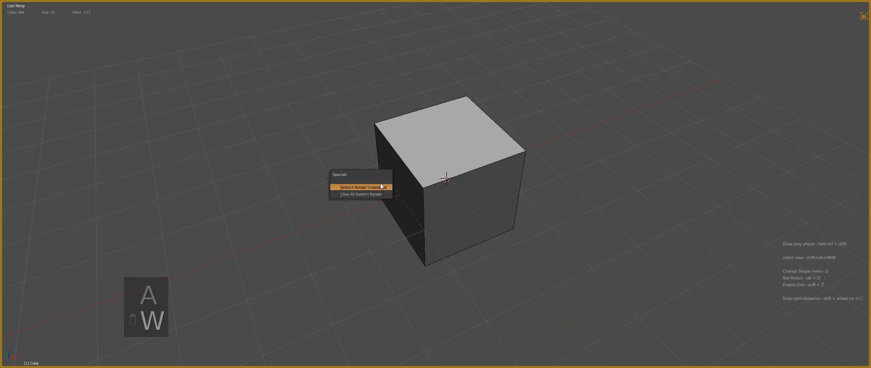
right_click(418, 188)
right_click(417, 181)
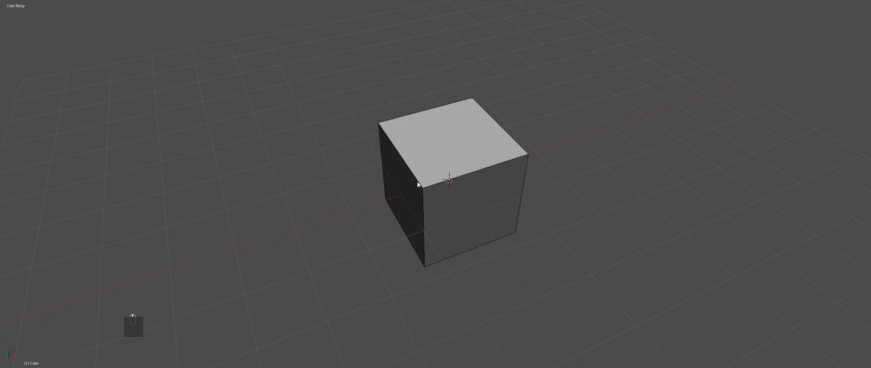
key(alt+w)
mouse_move(397, 185)
middle_down()
mouse_move(394, 174)
mouse_move(405, 173)
middle_up()
right_click(409, 173)
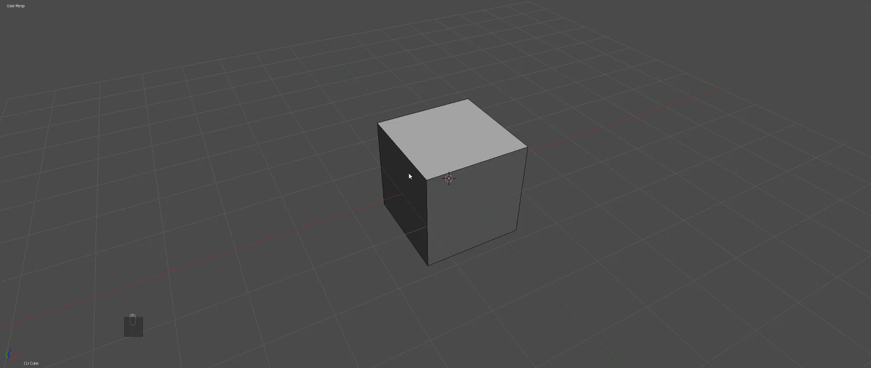
Step: Activate BoxCutter on the cube and, in top orthographic view, cut three narrow rectangular notches into the front edge near its left corner
key(alt+w)
middle_drag(464, 182, 473, 191)
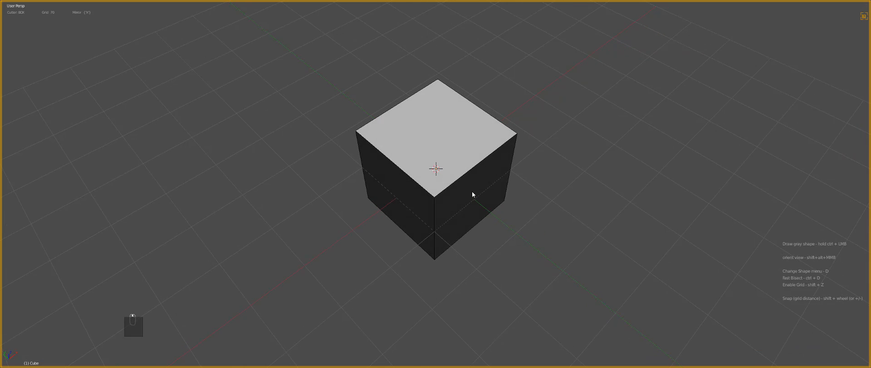
right_click(470, 190)
key(KP_7)
key(KP_5)
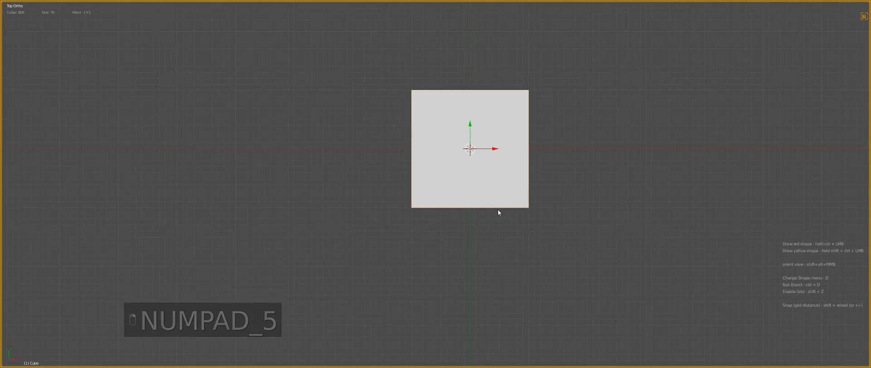
scroll(498, 212, up, 4)
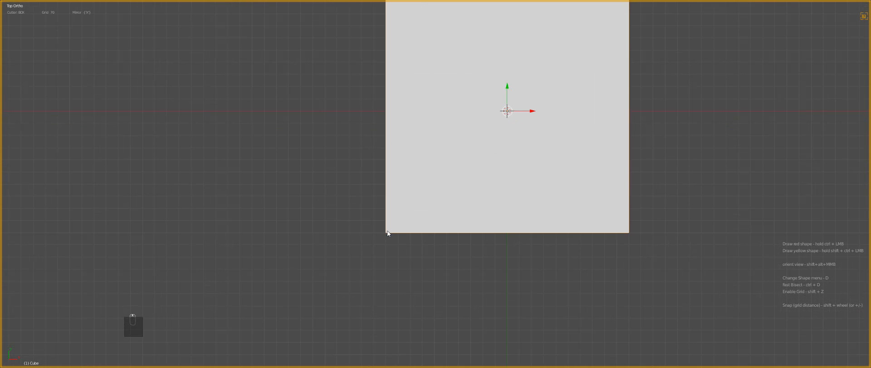
ctrl+drag(393, 222, 411, 258)
ctrl+drag(423, 208, 434, 278)
ctrl+drag(442, 222, 454, 261)
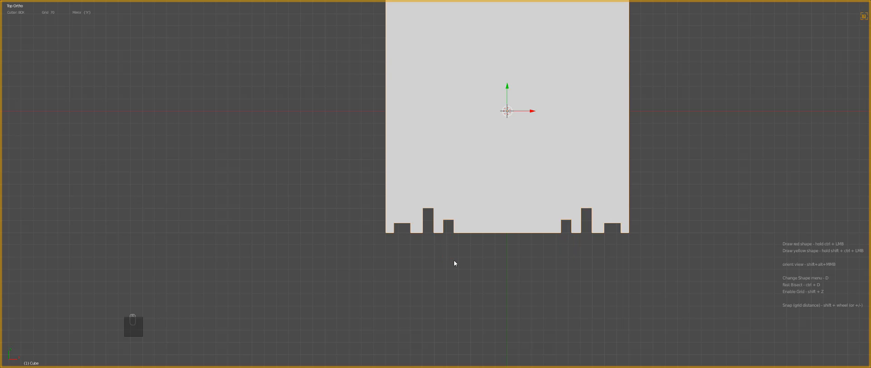
Step: Place the 3D cursor just below the cube's top face in front view, and cut a shallow rectangle around the left notches from above
key(KP_1)
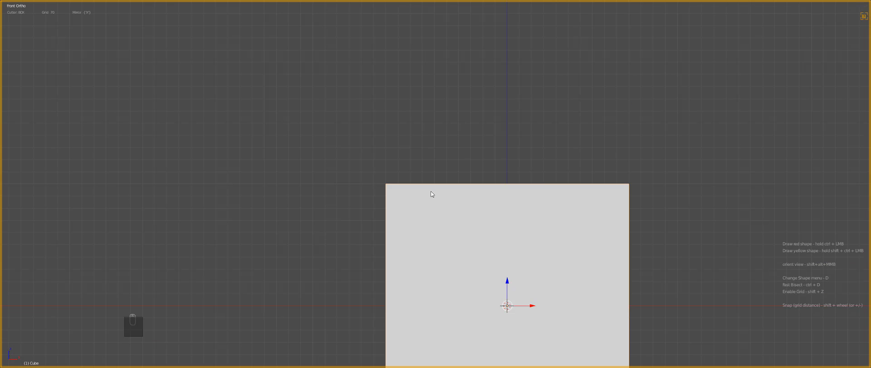
key(KP_7)
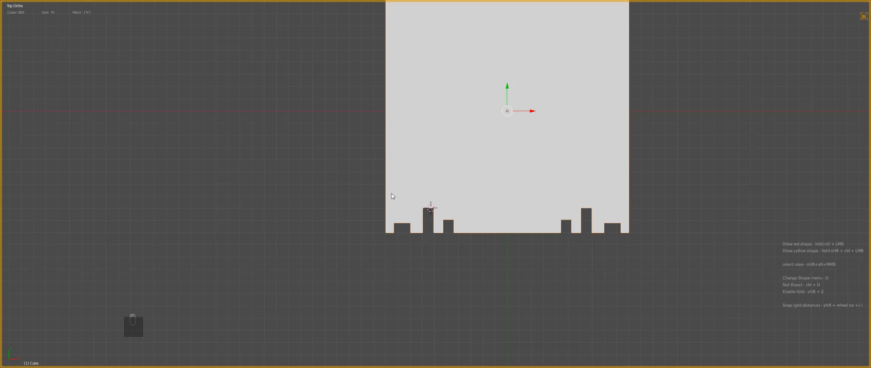
ctrl+drag(391, 188, 463, 267)
Step: Place the 3D cursor in front view slightly deeper below the cube's top face than the shallow recess
middle_drag(473, 242, 539, 157)
key(KP_1)
scroll(539, 158, up, 1)
key(z)
click(466, 167)
key(z)
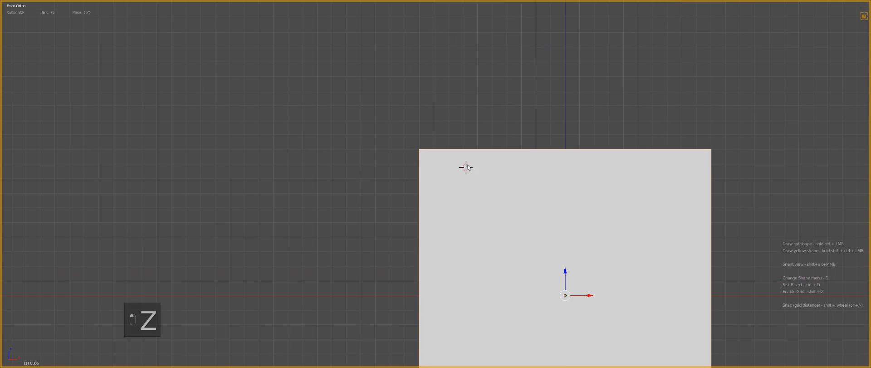
Step: In wireframe top view, cut a smaller rectangle with rounded inner corners inside the left recess, down to the 3D cursor
key(KP_7)
scroll(472, 166, up, 1)
key(z)
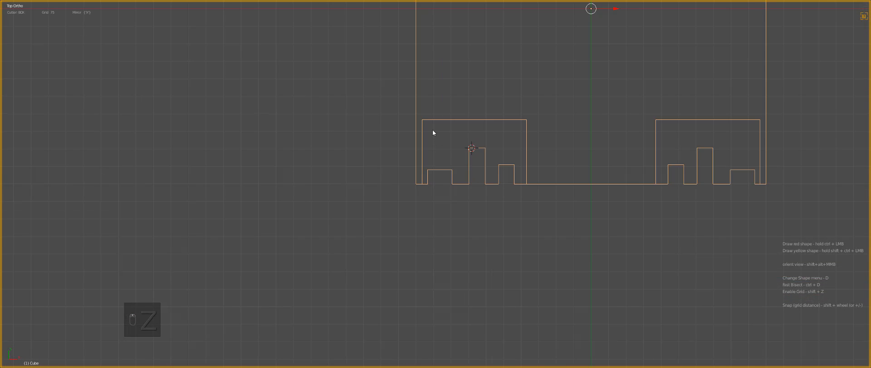
mouse_move(433, 133)
ctrl+mouse_down()
mouse_move(482, 163)
mouse_move(510, 195)
mouse_move(511, 213)
ctrl+mouse_up()
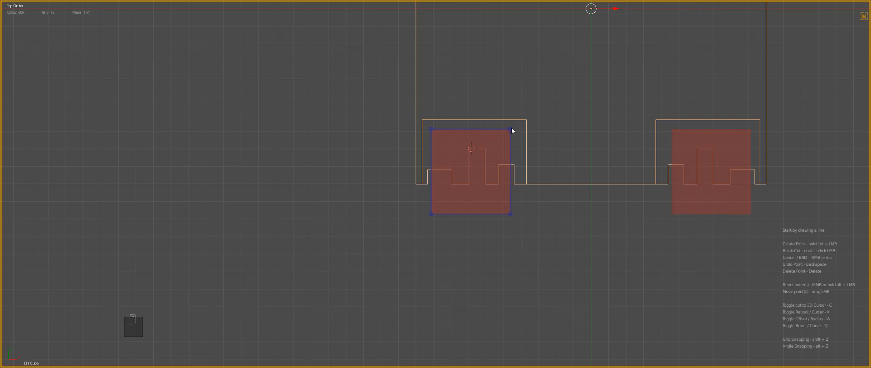
mouse_move(511, 130)
mouse_down()
mouse_move(523, 132)
mouse_move(507, 131)
mouse_up()
mouse_move(464, 165)
mouse_down()
mouse_move(339, 148)
mouse_move(501, 164)
mouse_move(468, 167)
mouse_up()
double_click(475, 171)
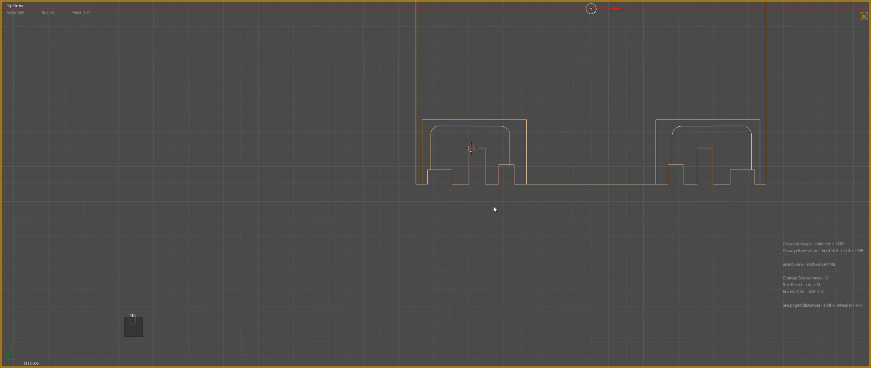
Step: Return the cube to solid shading and apply SSharpen to it
middle_drag(493, 208, 605, 151)
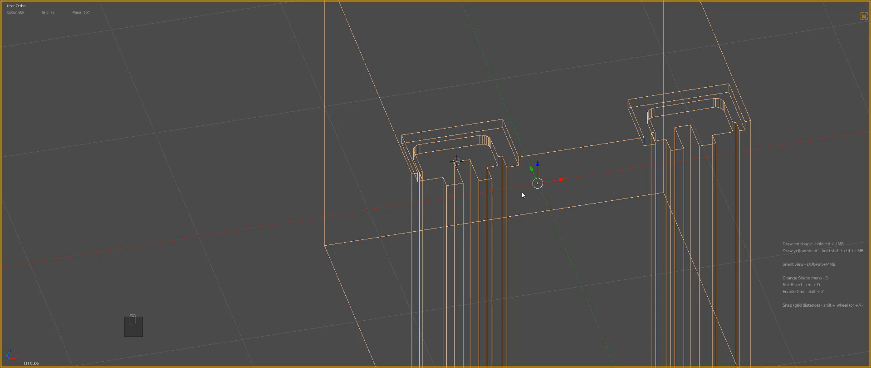
key(z)
key(q)
click(508, 166)
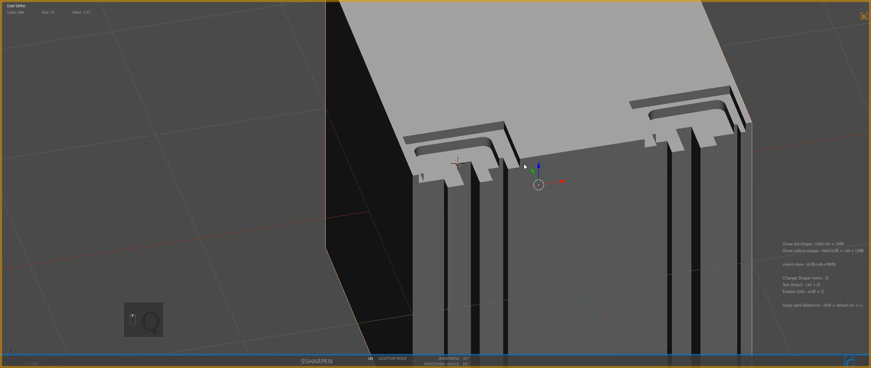
Step: Bevel the left recess's back top edge in edit mode, and shift the resulting upper edge back across the top face into a sloping ramp
middle_drag(515, 170, 549, 185)
key(Tab)
scroll(487, 189, up, 5)
right_click(491, 169)
key(ctrl+b)
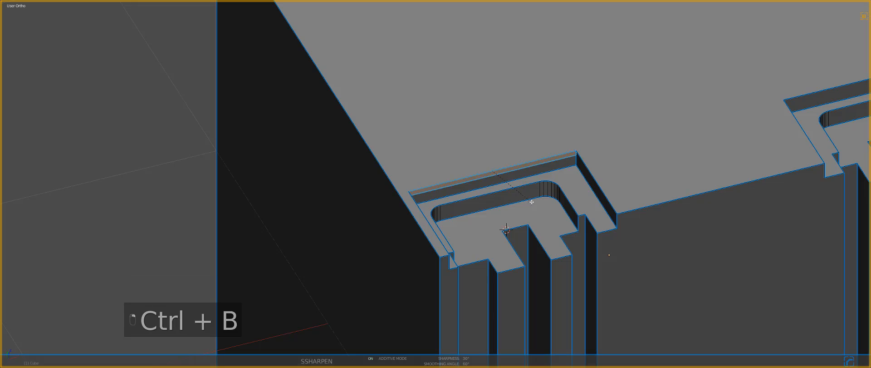
click(495, 171)
right_click(495, 170)
drag(484, 161, 455, 120)
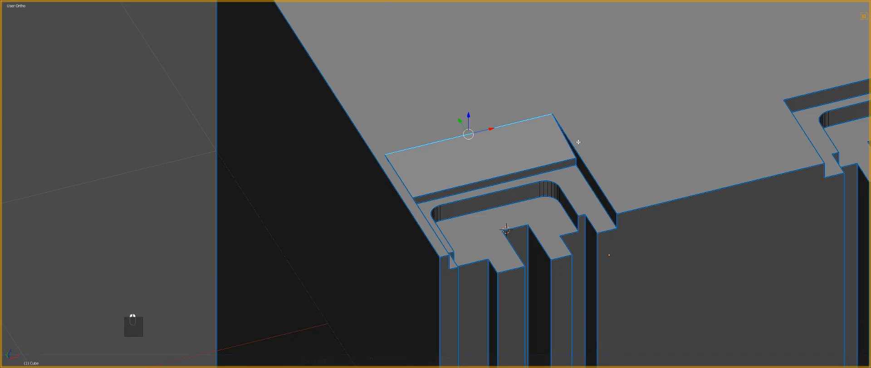
Step: Slide the ramp's lower edge slightly down the recess wall and leave edit mode
scroll(542, 172, down, 3)
middle_drag(543, 172, 571, 212)
scroll(570, 212, up, 4)
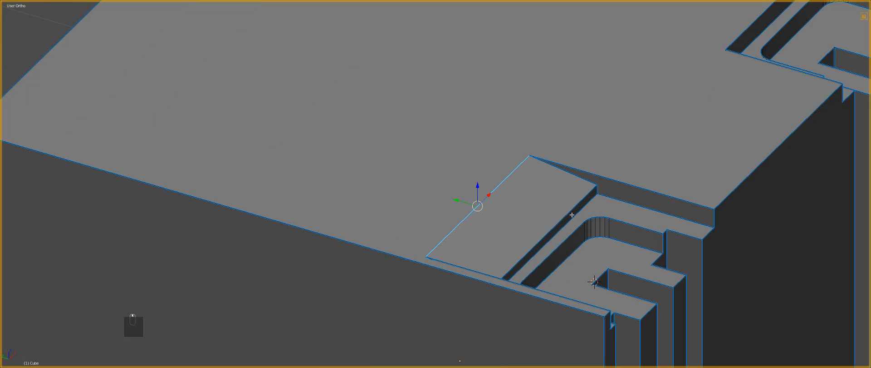
right_click(571, 211)
key(g)
key(g)
click(570, 214)
key(Tab)
Step: Symmetrize the mesh along negative X in edit mode to copy the ramp to the opposite recess
scroll(581, 181, down, 3)
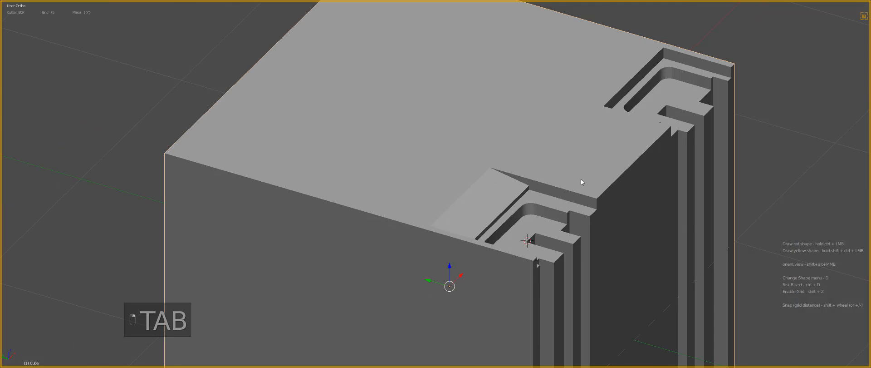
middle_drag(581, 179, 479, 170)
key(Tab)
right_click(451, 179)
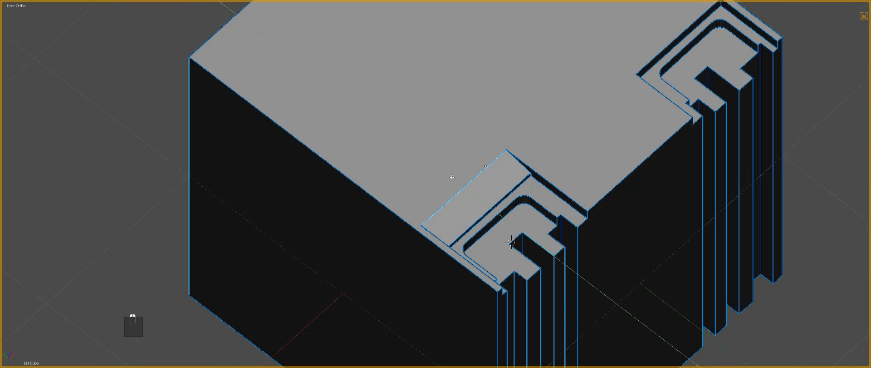
scroll(595, 195, down, 4)
middle_drag(588, 208, 537, 181)
key(alt+x)
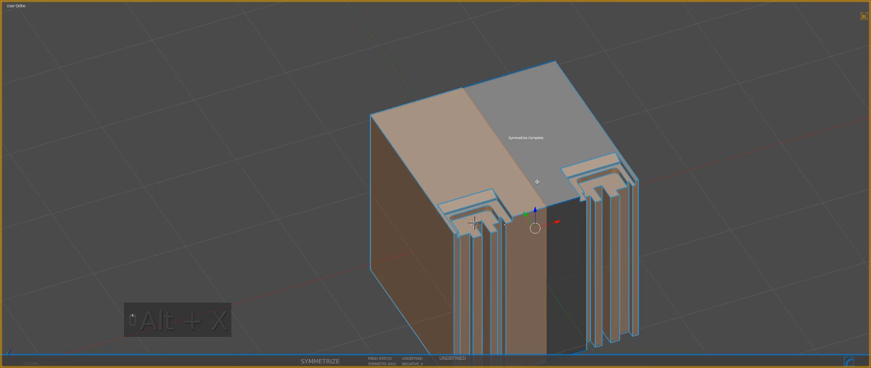
Step: Add a centred horizontal loop cut on the cube's left side and bevel it into a wide band
key(Tab)
scroll(439, 173, up, 1)
key(Tab)
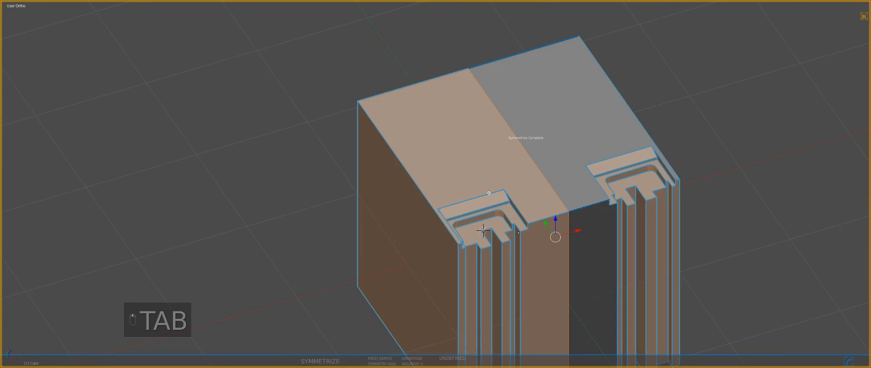
shift+middle_drag(456, 186, 520, 131)
key(ctrl+r)
click(514, 246)
right_click(515, 247)
key(ctrl+b)
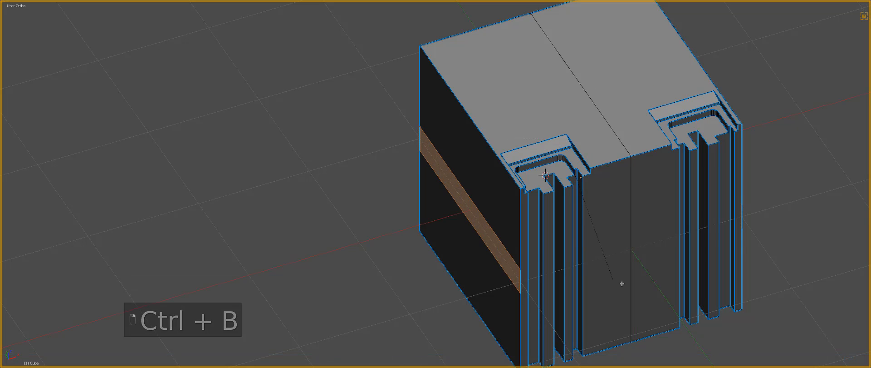
click(648, 294)
Step: Select the left side's face below the band and move it outward so the band becomes a slope
shift+middle_drag(538, 262, 573, 223)
key(ctrl+Tab)
click(528, 266)
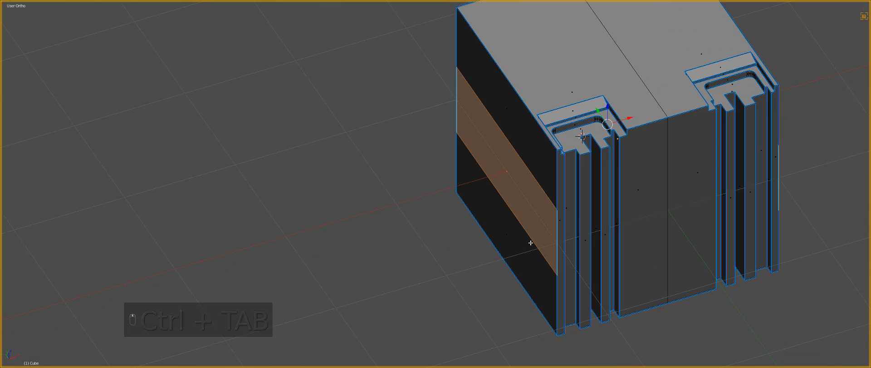
right_click(530, 241)
drag(530, 230, 511, 233)
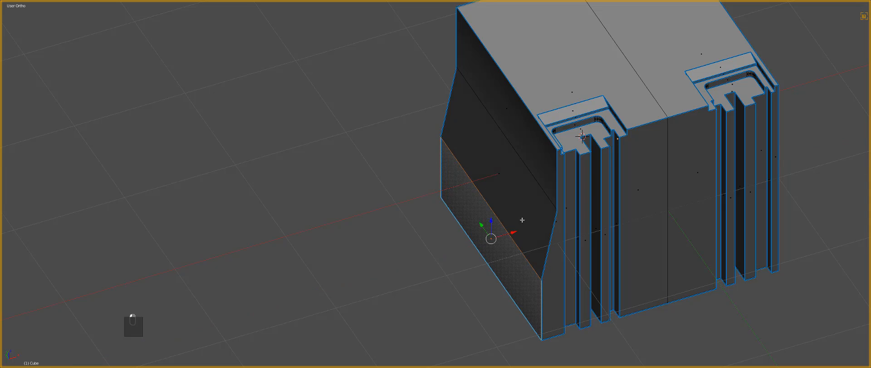
Step: Slide the slope's upper edge down the left side to make it shorter and steeper, and leave edit mode
key(ctrl+Tab)
click(499, 212)
click(524, 160)
key(g)
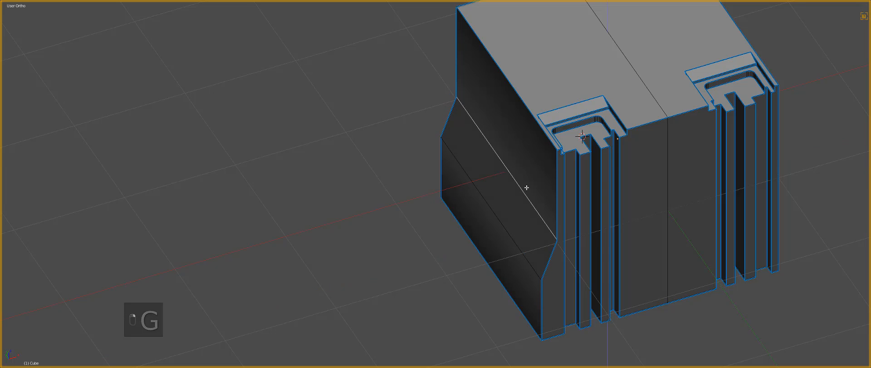
click(527, 194)
key(q)
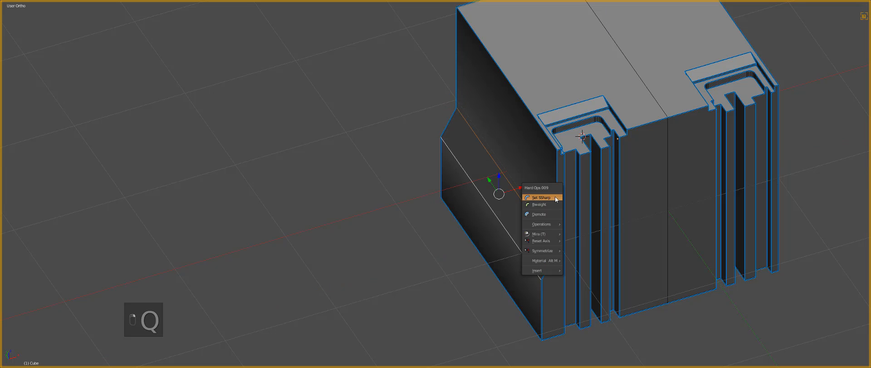
key(Tab)
Step: Apply CSharpen to the cube and reduce its bevel width with B-Width
key(q)
click(548, 207)
key(q)
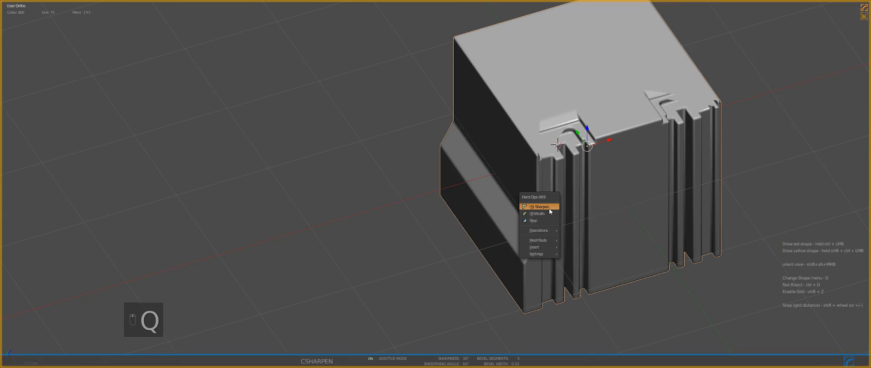
click(548, 209)
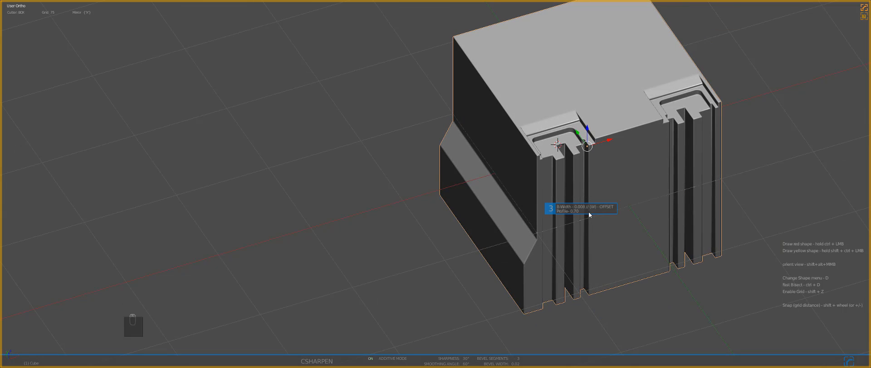
click(549, 210)
key(Tab)
key(Tab)
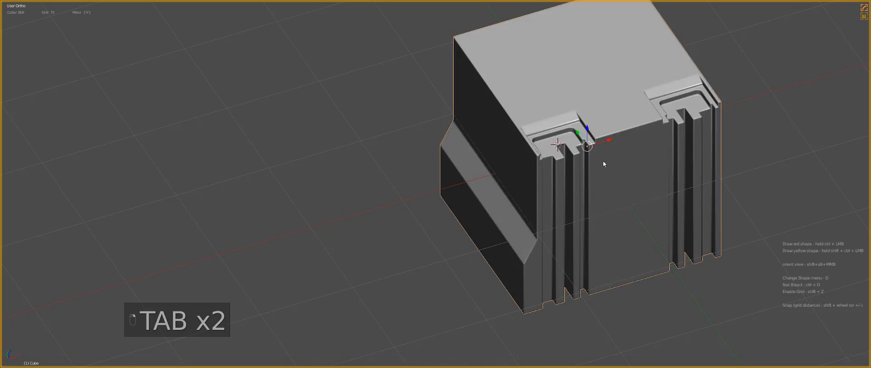
Step: Symmetrize the cube along negative X to copy the flared side across, working from the top view
middle_drag(604, 160, 595, 173)
key(KP_1)
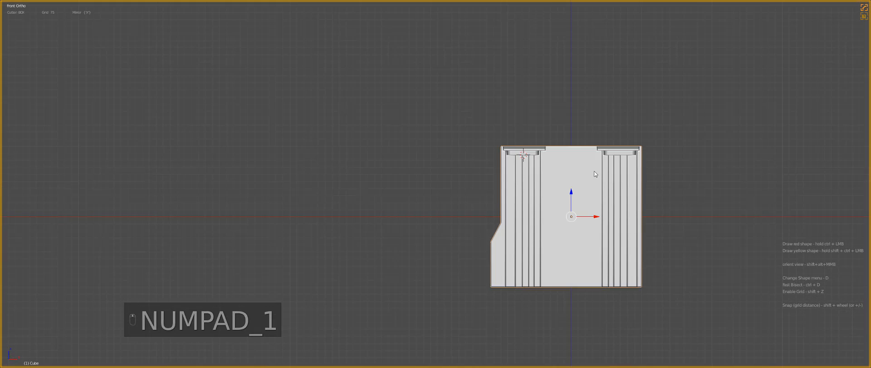
key(KP_7)
key(z)
scroll(607, 173, up, 3)
mouse_move(615, 167)
shift+middle_down()
mouse_move(512, 204)
mouse_move(553, 193)
shift+middle_up()
key(alt+x)
scroll(488, 207, down, 2)
key(z)
scroll(556, 192, up, 2)
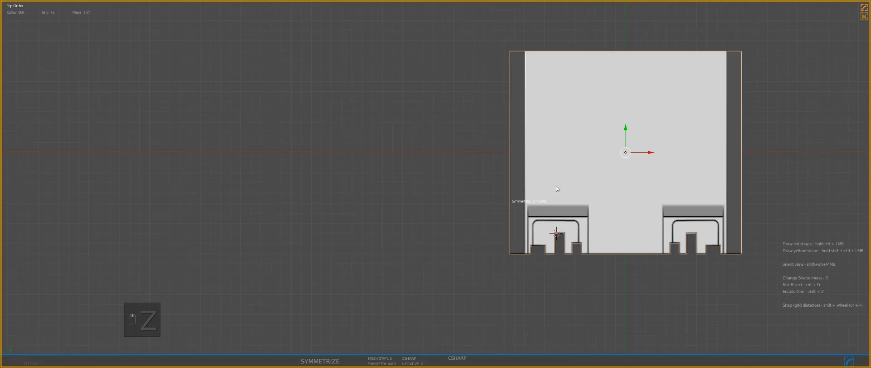
shift+middle_drag(626, 208, 555, 214)
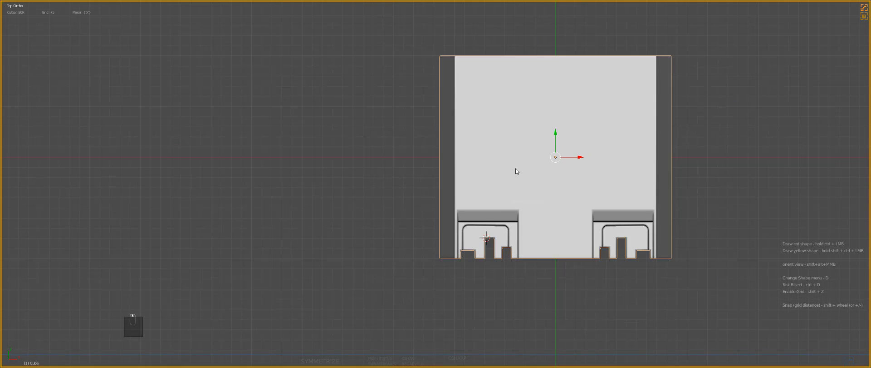
Step: Try box cuts on the top face while toggling BoxCutter's X mirroring, cancelling each cut
key(d)
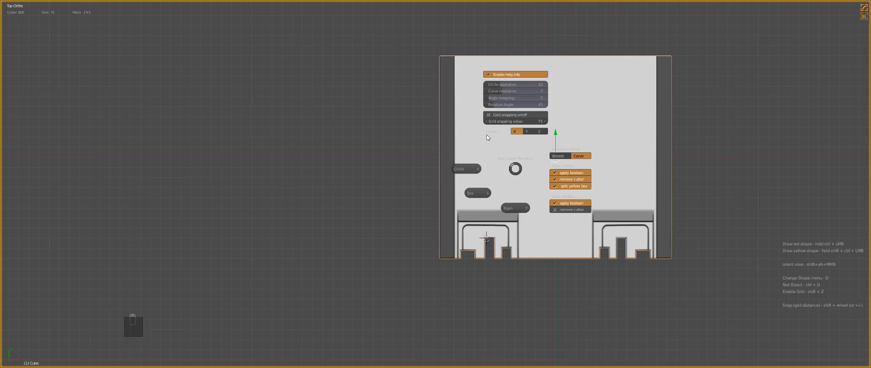
click(514, 132)
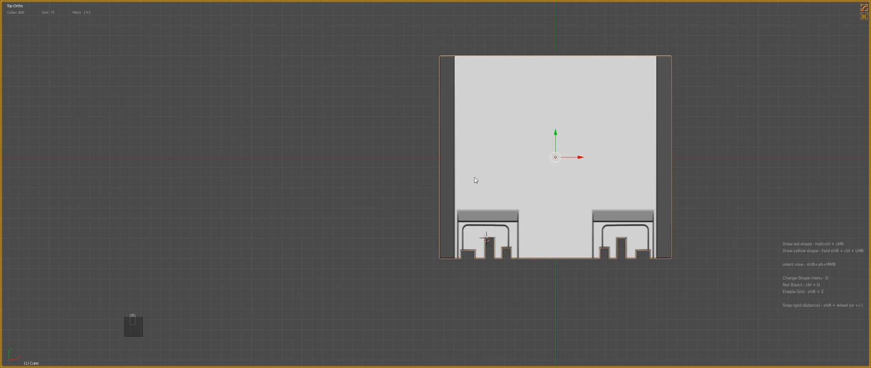
ctrl+drag(486, 195, 515, 240)
right_click(515, 240)
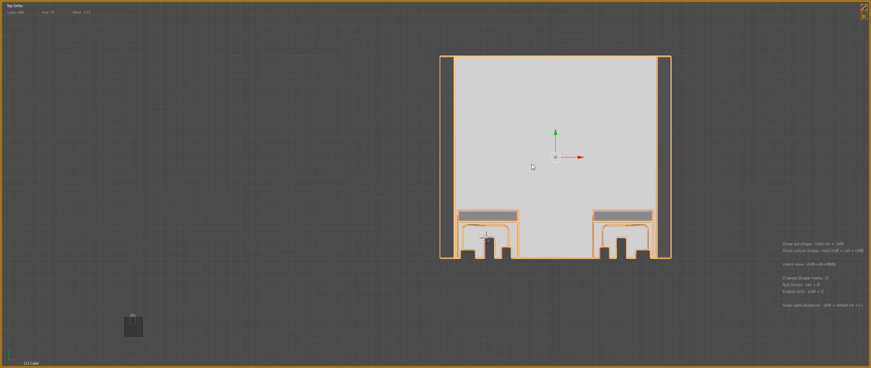
key(d)
click(532, 125)
ctrl+drag(510, 146, 536, 211)
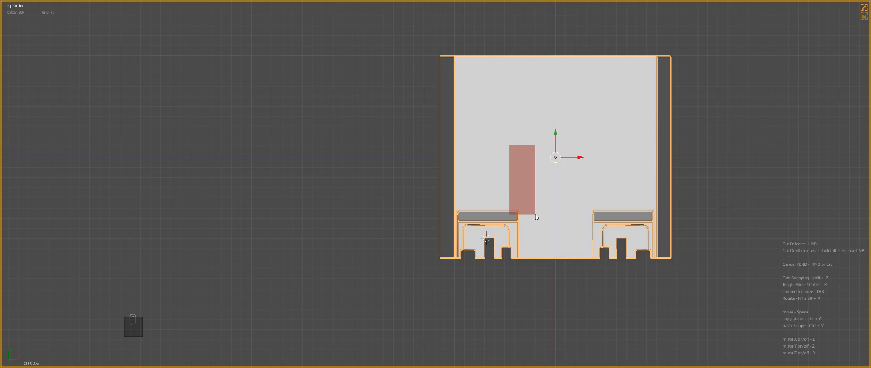
key(Escape)
Step: Enable BoxCutter's X and Y mirroring and draw trial boxes on the top face, cancelling each one
key(d)
click(541, 137)
key(d)
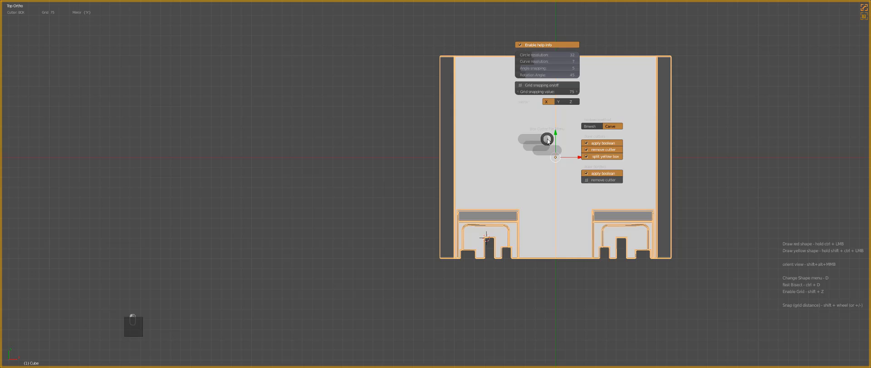
click(559, 101)
ctrl+drag(461, 157, 529, 217)
key(Escape)
ctrl+drag(501, 198, 538, 242)
key(Escape)
Step: Turn off Y mirroring in BoxCutter, keeping only X mirroring
key(d)
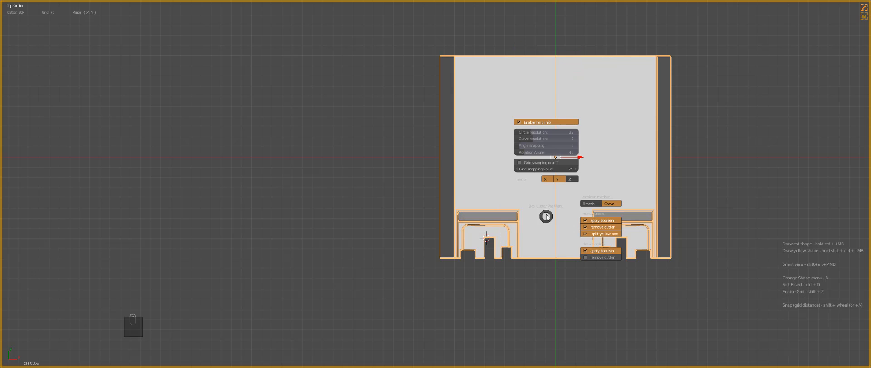
click(559, 177)
key(d)
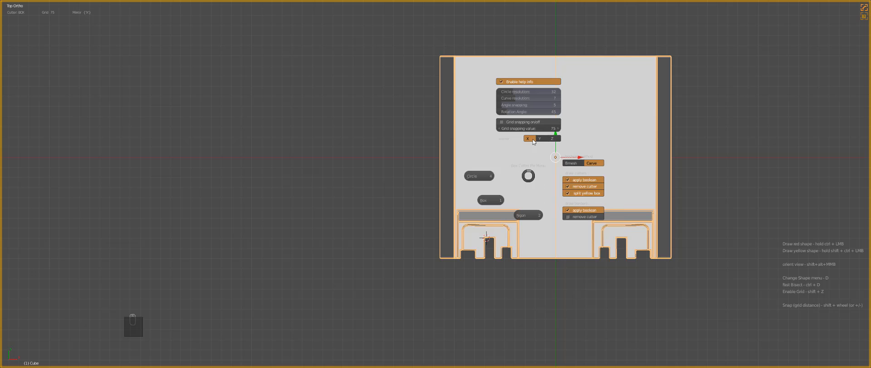
click(533, 139)
Step: Draw an X-mirrored yellow slicing box around the left recess past the cube's outer edges and make its points editable
shift+middle_drag(514, 251, 524, 214)
shift+scroll(545, 223, up, 1)
scroll(545, 223, up, 2)
key(a)
key(a)
scroll(523, 216, up, 2)
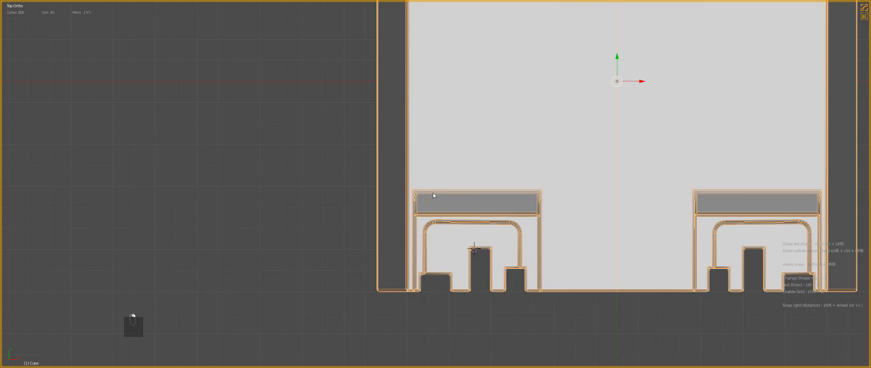
ctrl+drag(366, 182, 557, 333)
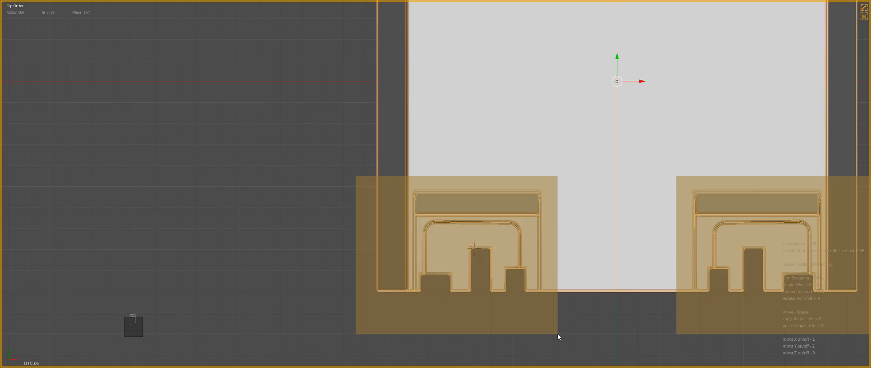
right_click(557, 334)
ctrl+drag(354, 178, 560, 336)
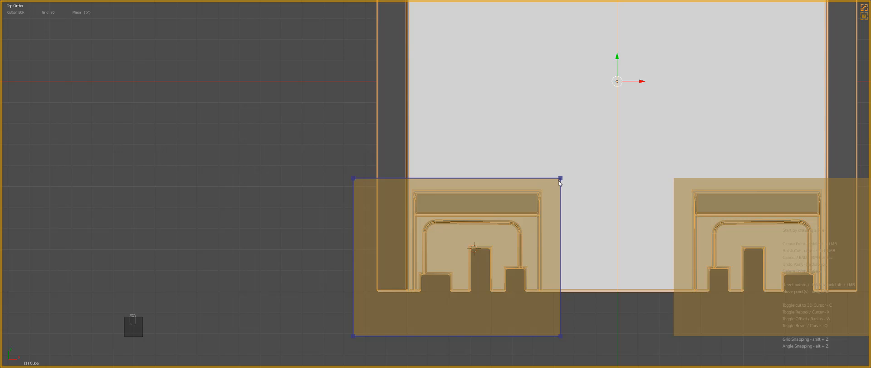
Step: Try bevelling all of the box's corners, chamfer only its inner back corner instead, and finish the mirrored slice
key(b)
key(q)
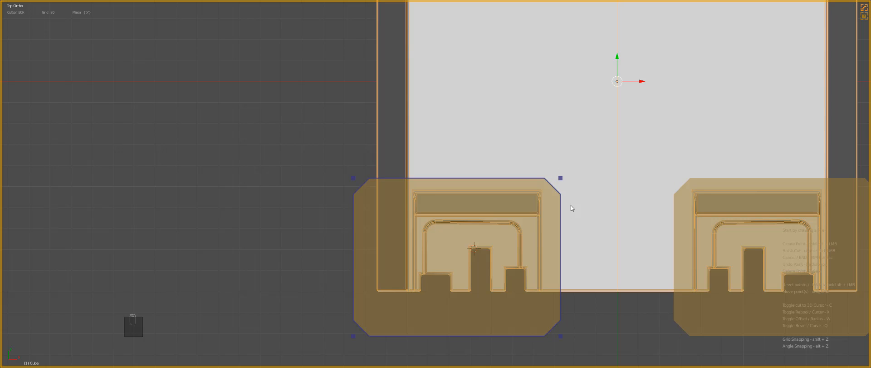
key(b)
alt+drag(561, 178, 576, 208)
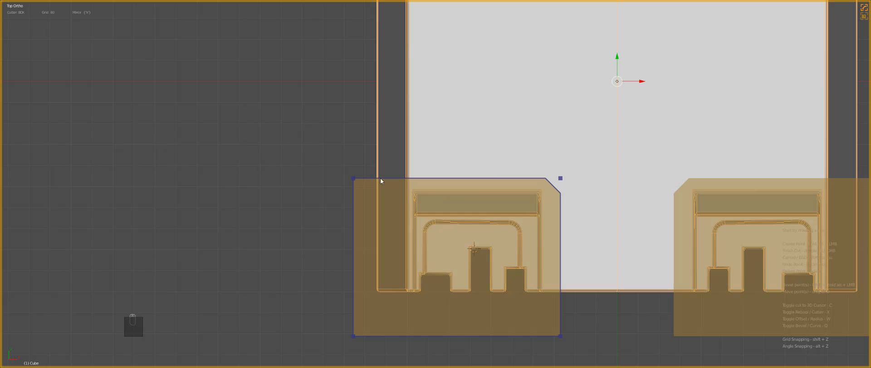
double_click(518, 218)
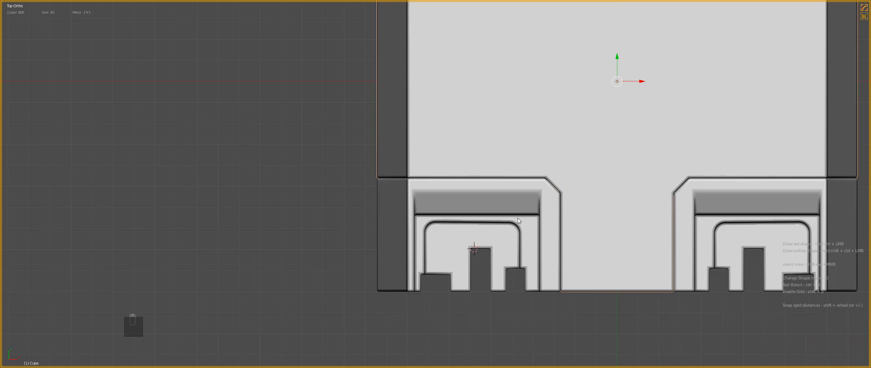
Step: Examine the separated corner pieces and their chamfered outline from an angled view
key(a)
scroll(519, 232, down, 2)
middle_drag(519, 233, 520, 216)
scroll(521, 216, down, 2)
shift+middle_drag(482, 250, 513, 224)
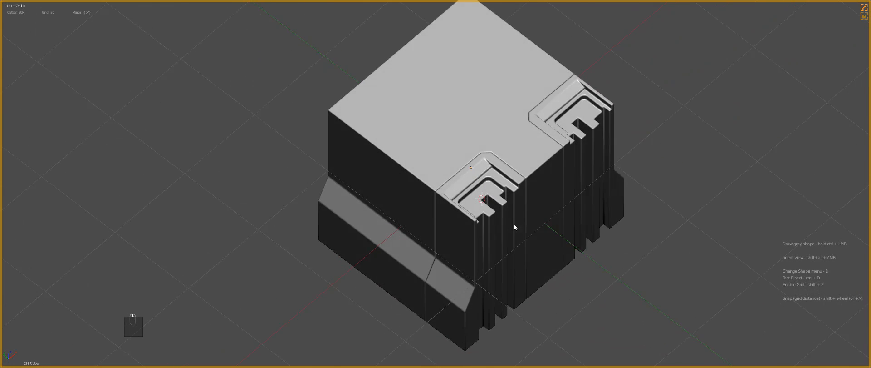
scroll(513, 224, up, 1)
right_click(514, 188)
shift+middle_drag(514, 188, 496, 253)
scroll(496, 254, up, 1)
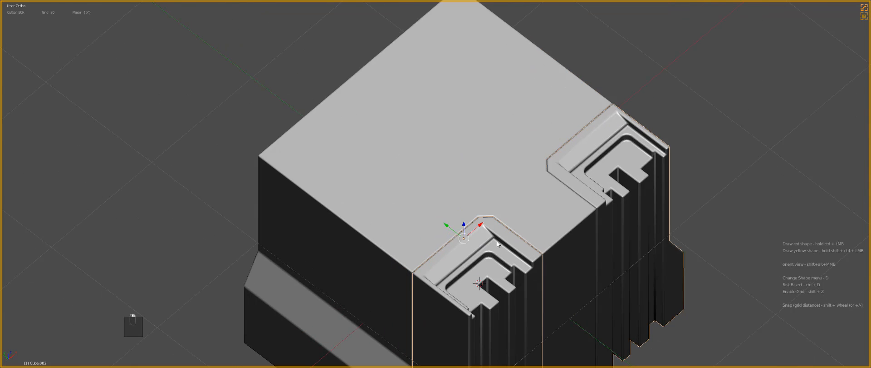
Step: Select the main body and slice a thin layer off its top with a yellow box in front view
key(a)
key(a)
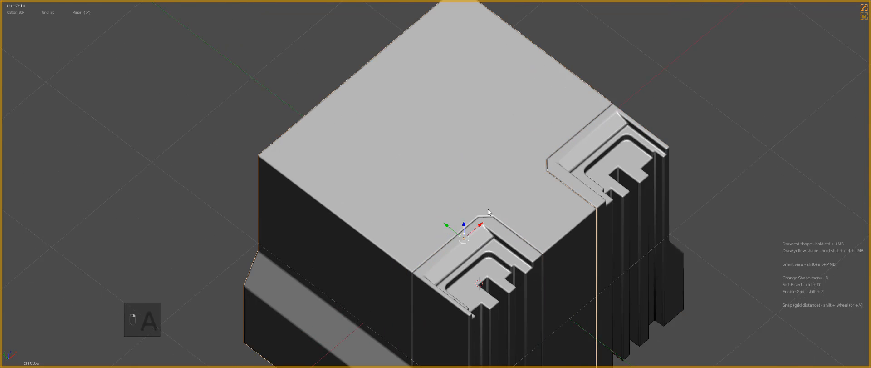
key(z)
key(KP_1)
ctrl+shift+drag(315, 190, 637, 232)
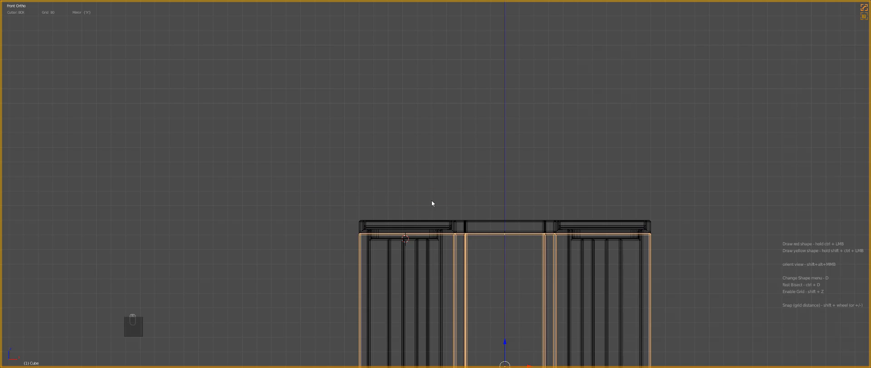
key(z)
mouse_move(432, 203)
middle_down()
mouse_move(458, 234)
mouse_move(415, 228)
middle_up()
Step: Select the top plate and cut a small round-ended notch into its left edge near the recess in top view
key(a)
key(z)
key(KP_7)
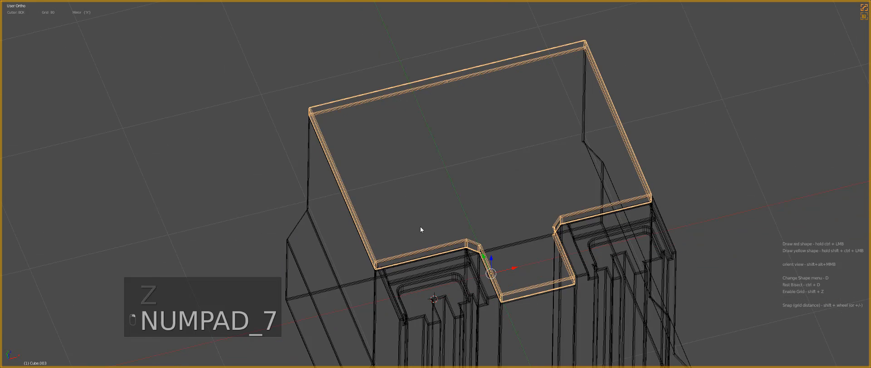
shift+middle_drag(397, 188, 452, 222)
scroll(404, 148, up, 1)
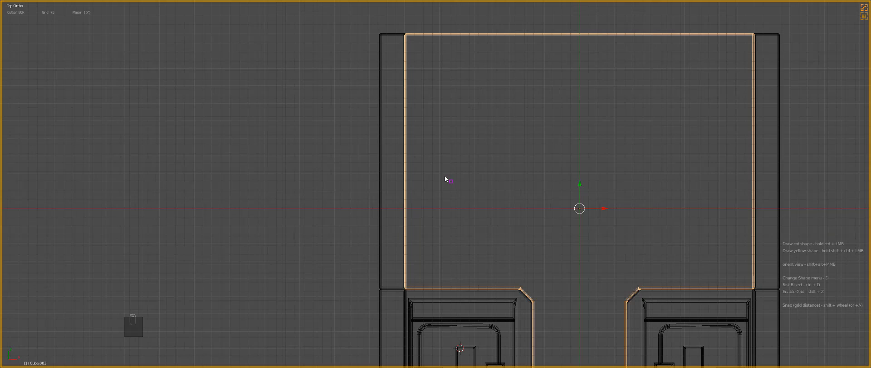
shift+scroll(445, 178, down, 1)
scroll(446, 178, up, 2)
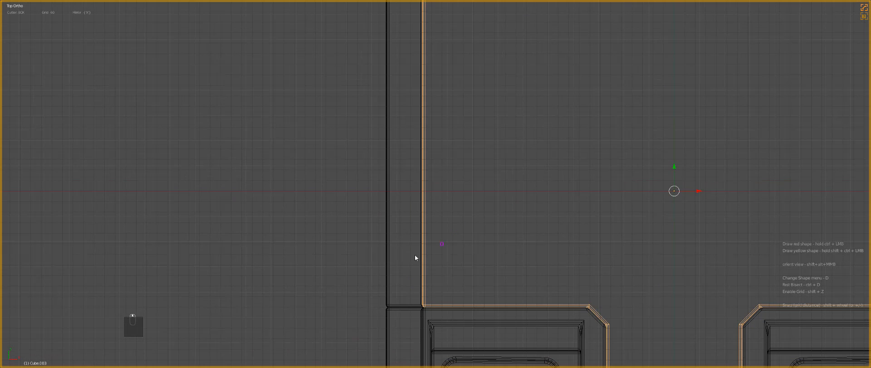
ctrl+drag(400, 254, 448, 278)
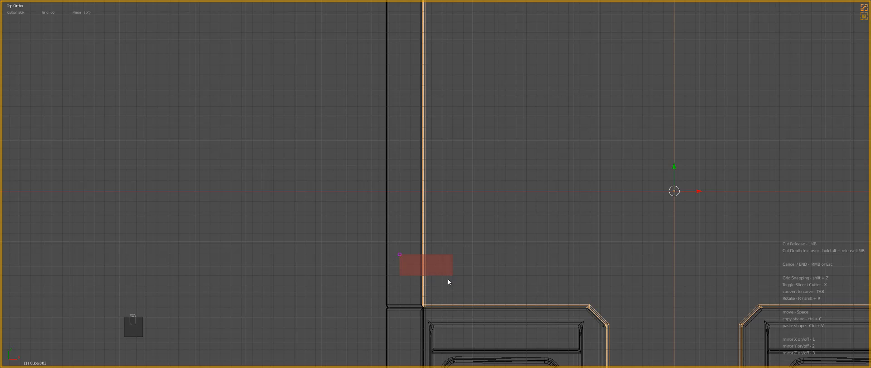
key(Tab)
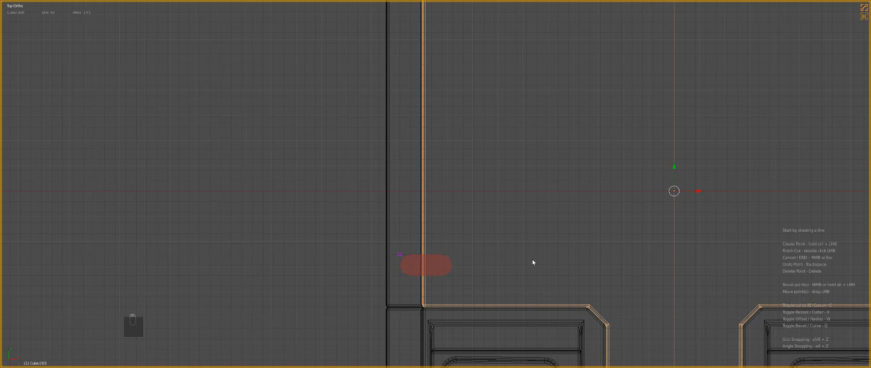
double_click(433, 263)
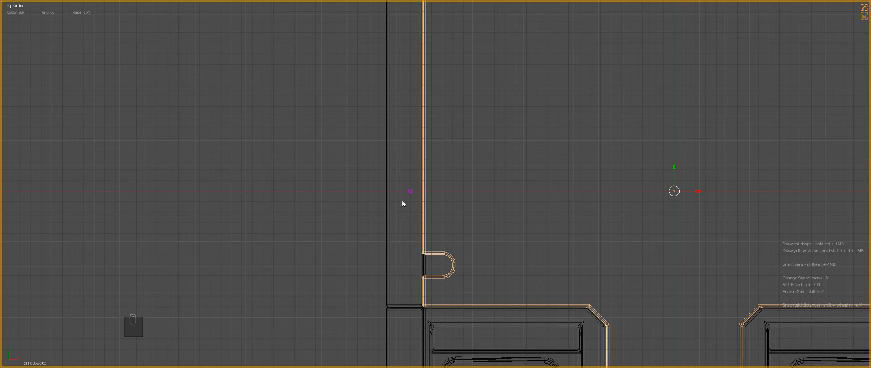
Step: Cut two more mirrored round-ended notches into the top plate's left edge, evenly spaced behind the first one
mouse_move(411, 190)
ctrl+mouse_down()
mouse_move(457, 215)
mouse_move(453, 222)
ctrl+mouse_up()
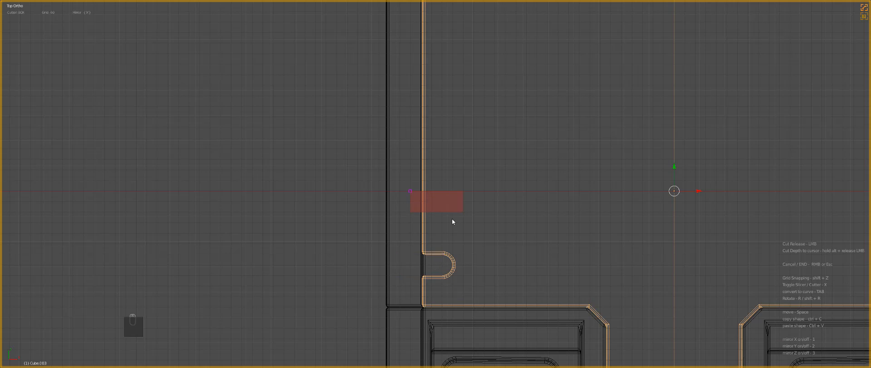
key(Tab)
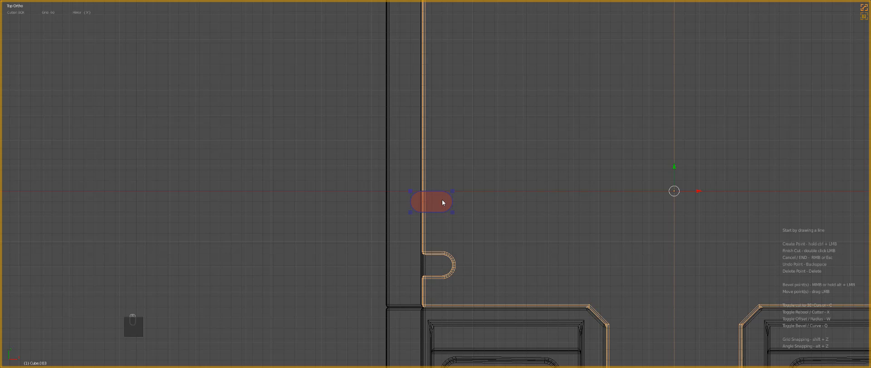
double_click(443, 200)
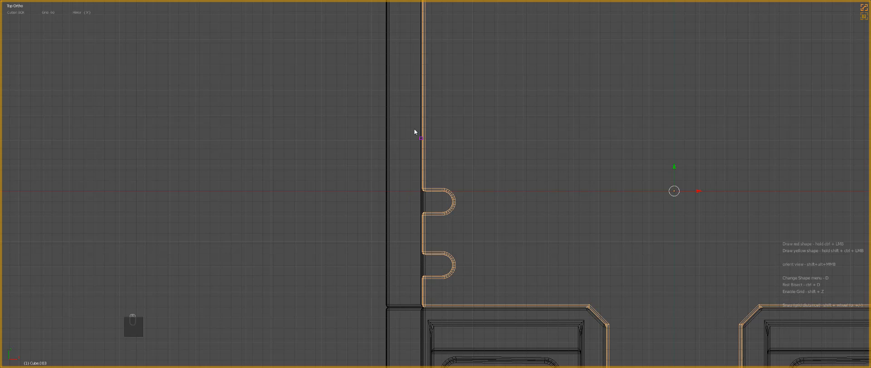
ctrl+drag(410, 138, 449, 158)
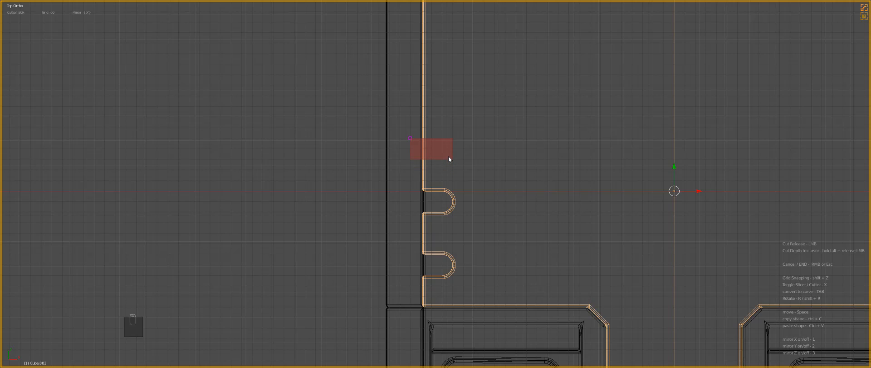
key(Tab)
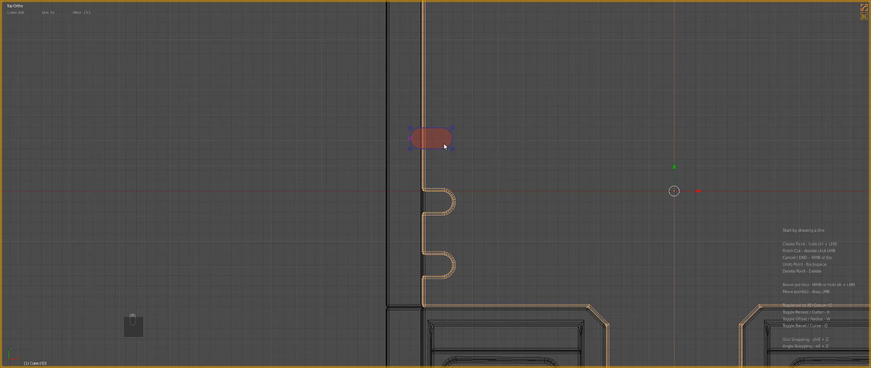
double_click(444, 143)
key(z)
scroll(551, 241, down, 3)
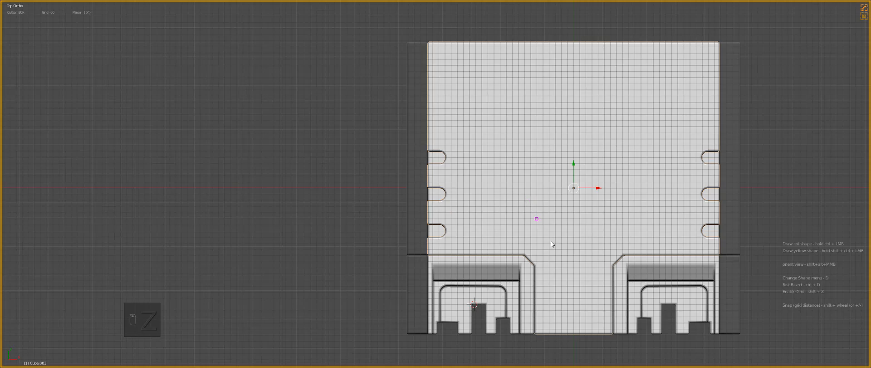
Step: Round over the top plate's long upper left edge behind the notches with a multi-segment bevel
right_click(551, 242)
mouse_move(552, 242)
middle_down()
mouse_move(566, 189)
mouse_move(539, 195)
middle_up()
key(Tab)
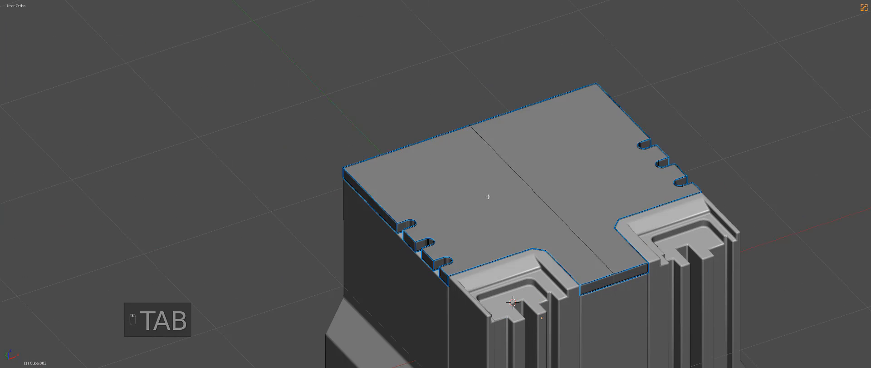
scroll(435, 190, up, 4)
click(435, 189)
scroll(522, 185, up, 2)
key(q)
key(ctrl+b)
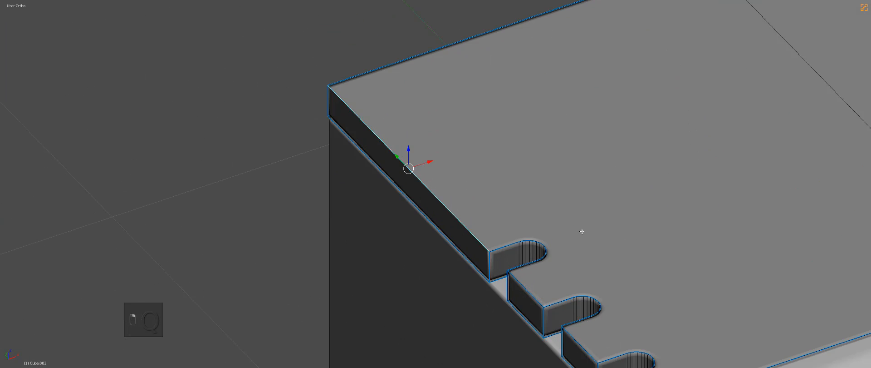
scroll(594, 246, up, 8)
click(590, 247)
key(Tab)
key(Tab)
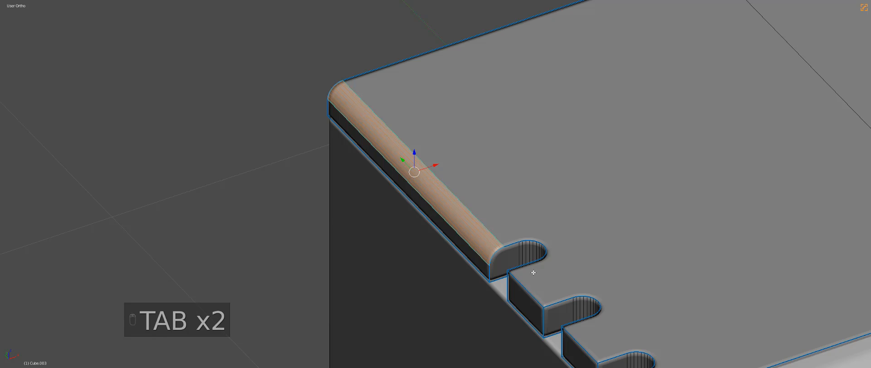
Step: Round over the three short upper edges between and in front of the left-side notches with the same bevel
click(527, 289)
shift+middle_drag(577, 301, 473, 205)
click(481, 256)
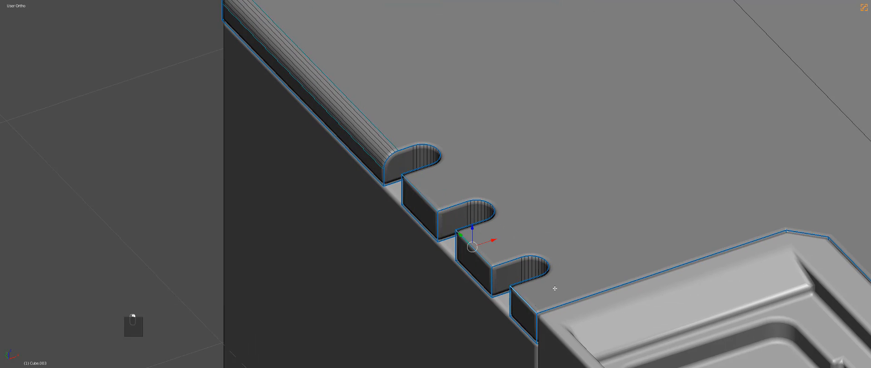
key(q)
key(ctrl+b)
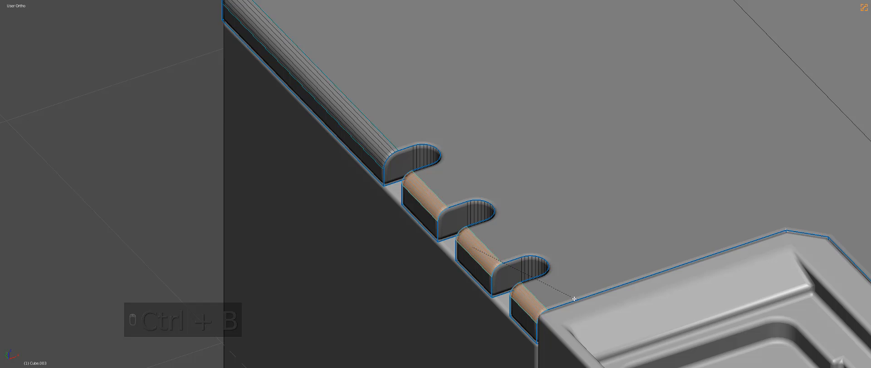
click(574, 298)
key(Tab)
scroll(549, 259, down, 5)
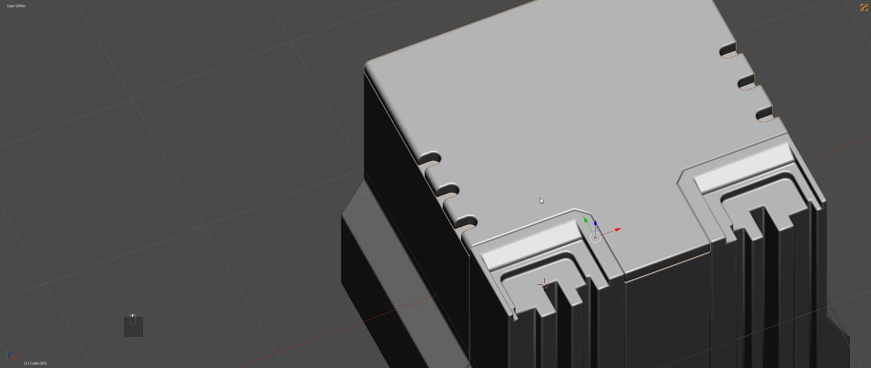
Step: Symmetrize the top plate along negative X so the opposite notched edge gets the same rounding
key(alt+x)
scroll(555, 204, down, 1)
key(a)
Step: Select the top plate's upper front edge between the two corner pieces, demote it and round it with a bevel
right_click(610, 236)
key(Tab)
shift+middle_drag(611, 237, 480, 216)
scroll(500, 236, up, 4)
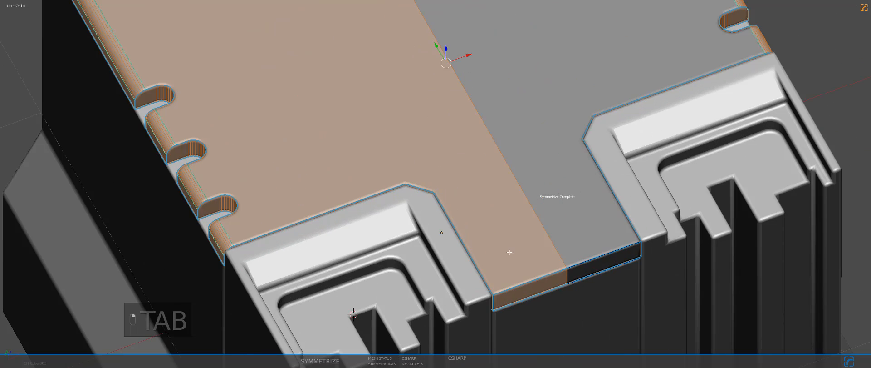
right_click(545, 275)
shift+right_click(582, 265)
shift+middle_drag(582, 266, 583, 223)
scroll(582, 223, up, 3)
key(q)
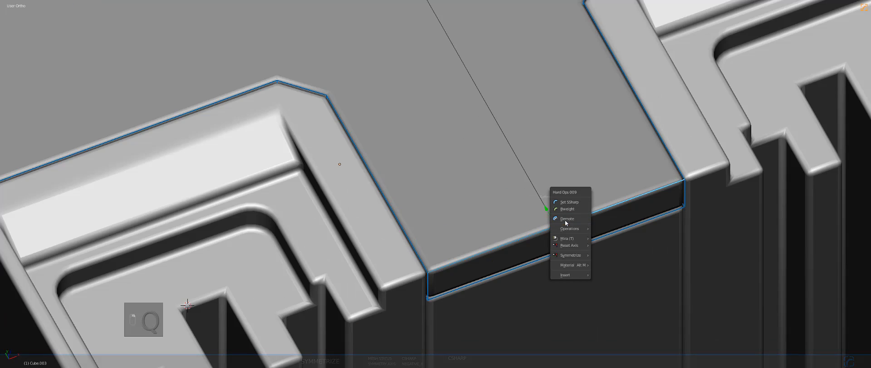
click(567, 221)
key(ctrl+b)
click(616, 245)
key(Tab)
Step: Adjust the bevel width of the top plate with the HardOps bWidth tool
key(q)
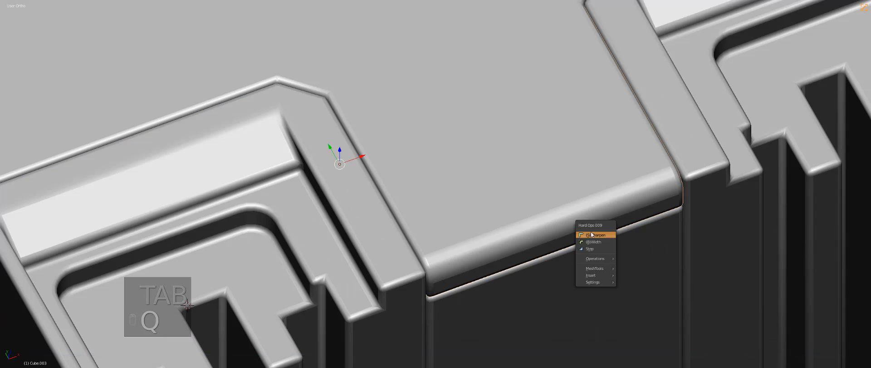
click(593, 243)
click(607, 238)
key(a)
scroll(467, 188, down, 7)
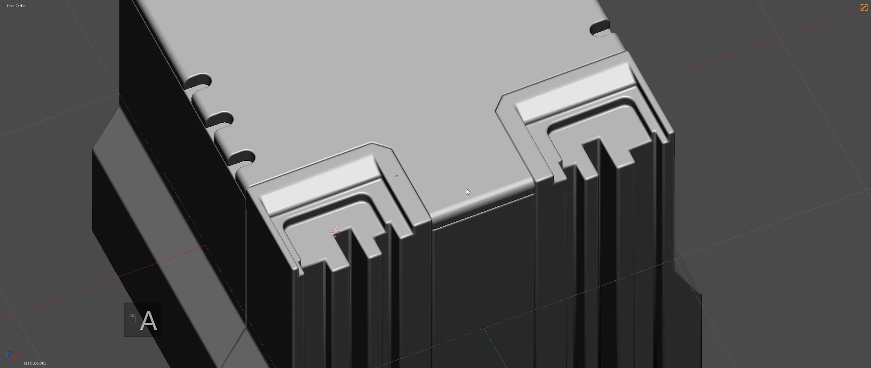
Step: Try cutting the main body around both corner pieces with a mirrored box chamfered at its inner back corner in top view
key(KP_1)
key(z)
scroll(410, 210, up, 3)
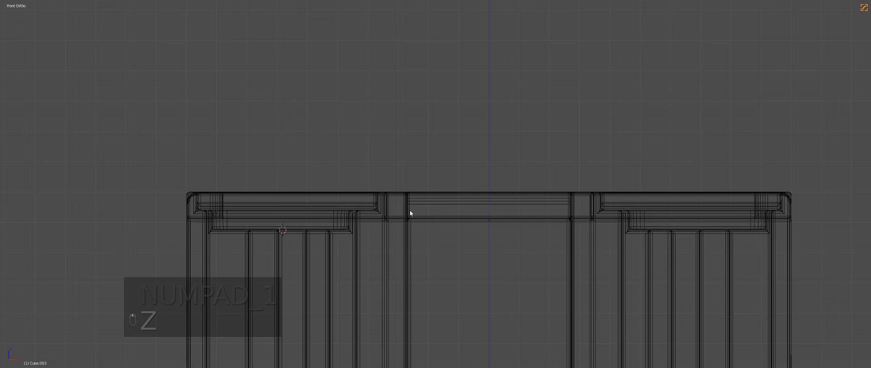
key(z)
key(KP_7)
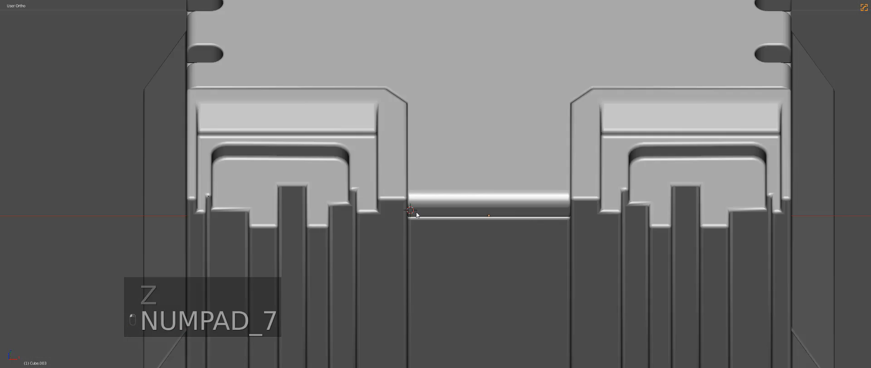
key(a)
click(492, 167)
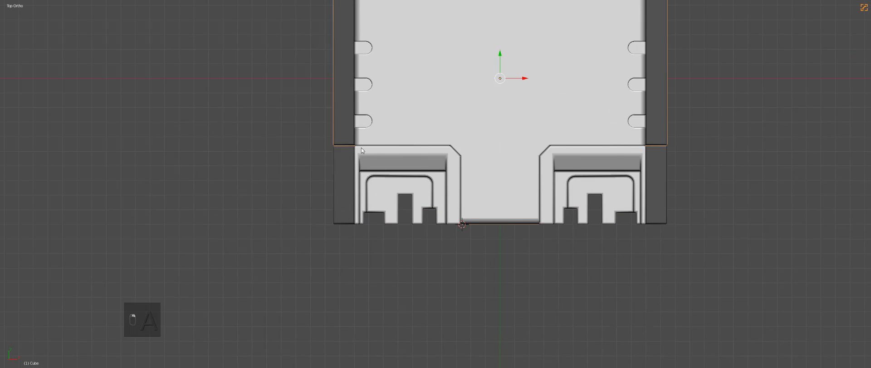
key(alt+w)
drag(316, 134, 467, 256)
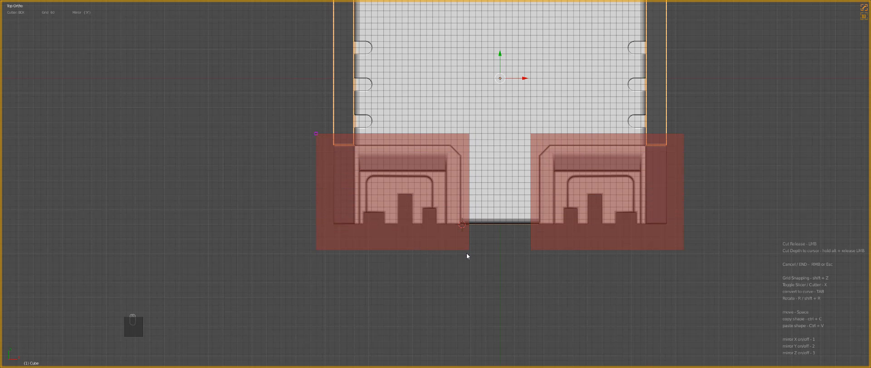
key(Tab)
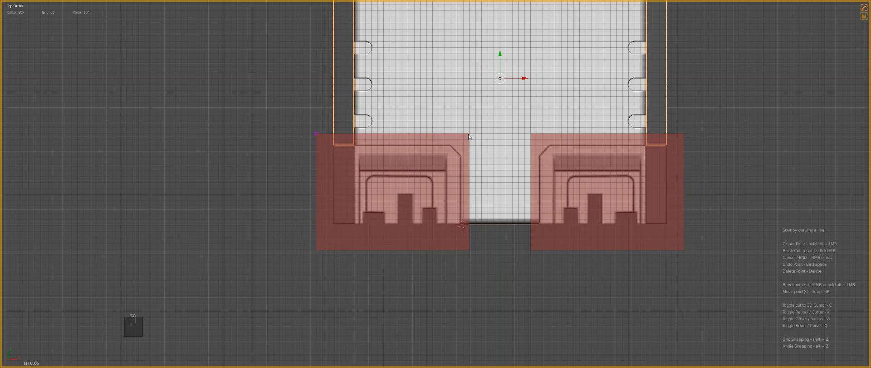
middle_drag(459, 168, 466, 133)
scroll(465, 144, down, 3)
scroll(465, 144, down, 1)
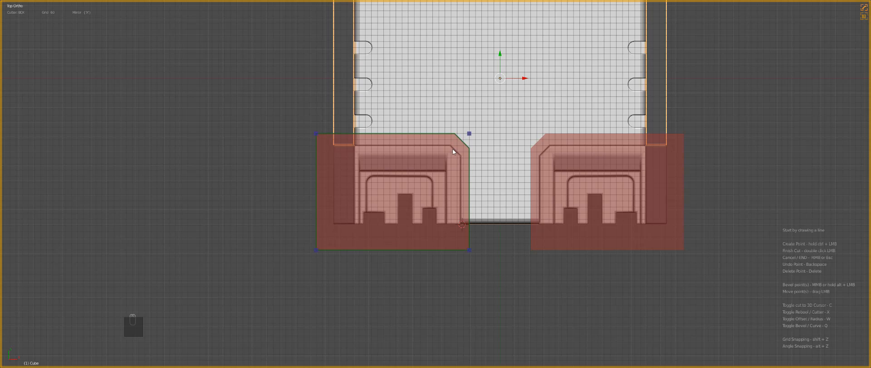
double_click(460, 160)
middle_drag(482, 179, 499, 150)
key(z)
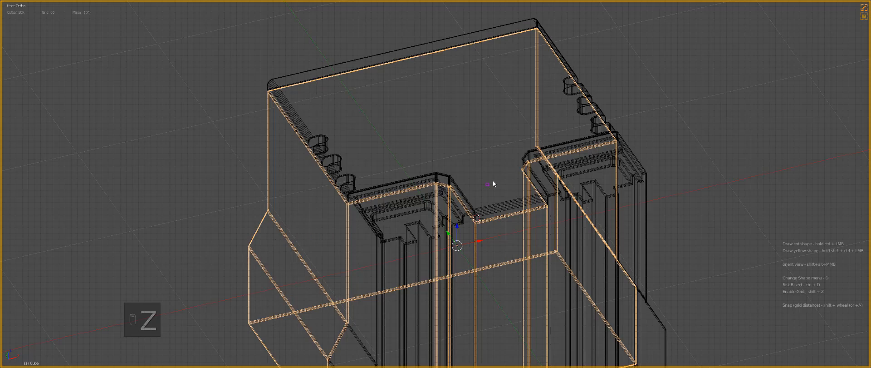
key(z)
Step: Select the top plate and cut mirrored chamfered boxes out of it, leaving a narrow gap around both corner pieces
right_click(491, 182)
key(z)
key(KP_7)
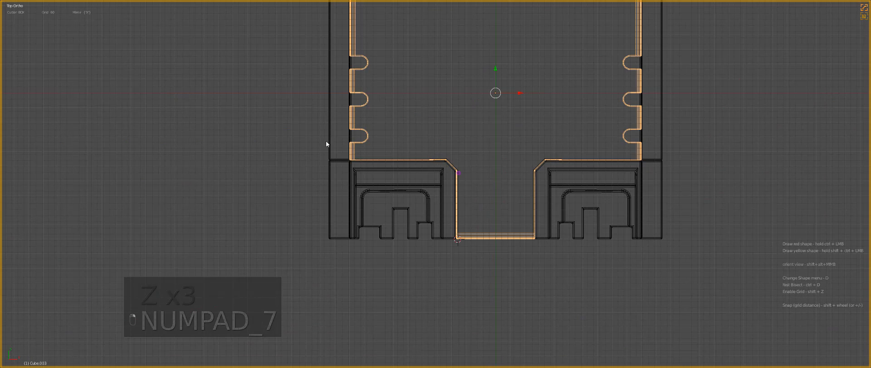
mouse_move(339, 156)
ctrl+mouse_down()
mouse_move(438, 173)
mouse_move(465, 275)
ctrl+mouse_up()
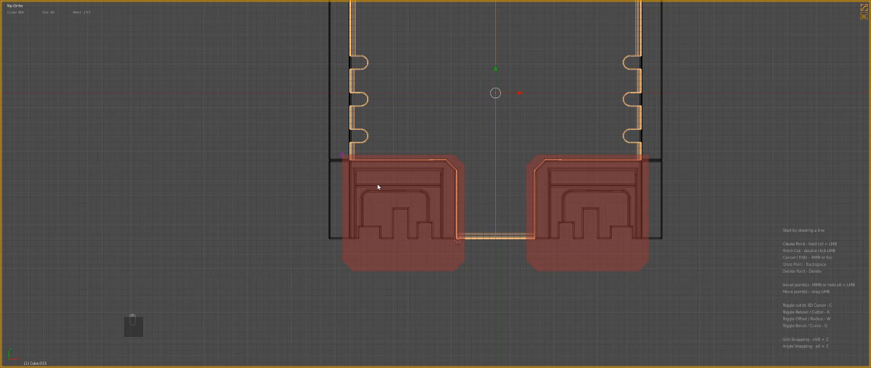
double_click(444, 205)
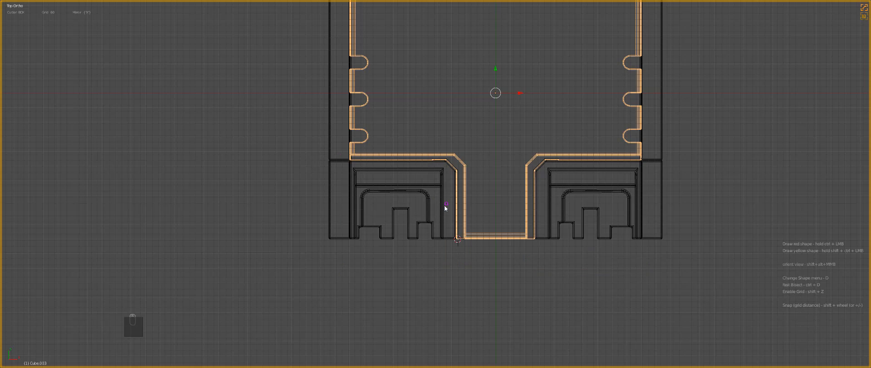
key(z)
mouse_move(445, 206)
middle_down()
mouse_move(476, 173)
mouse_move(496, 173)
mouse_move(443, 192)
middle_up()
right_click(476, 174)
scroll(443, 193, up, 2)
scroll(500, 196, down, 5)
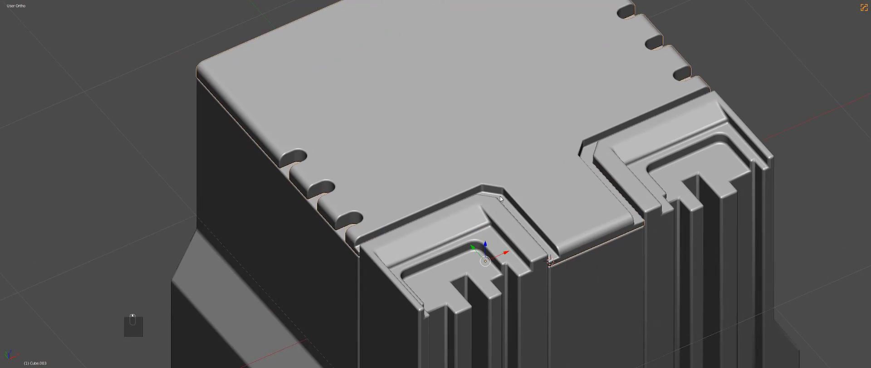
Step: Look over the block in perspective and review BoxCutter's boolean method and cutter options
key(KP_1)
key(a)
key(a)
scroll(489, 197, down, 2)
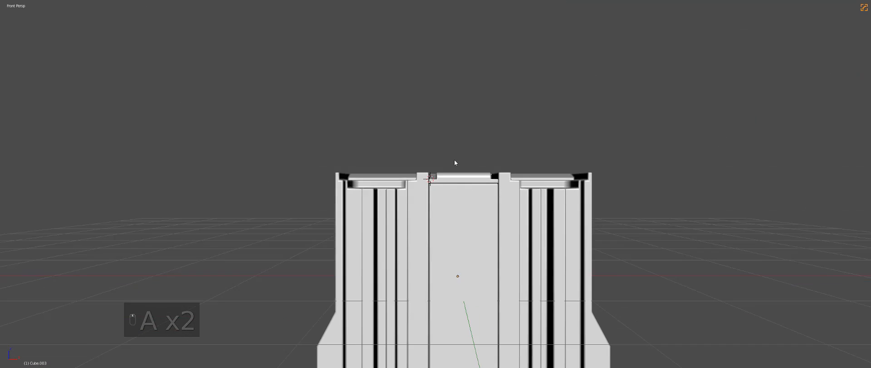
middle_drag(456, 162, 464, 197)
key(d)
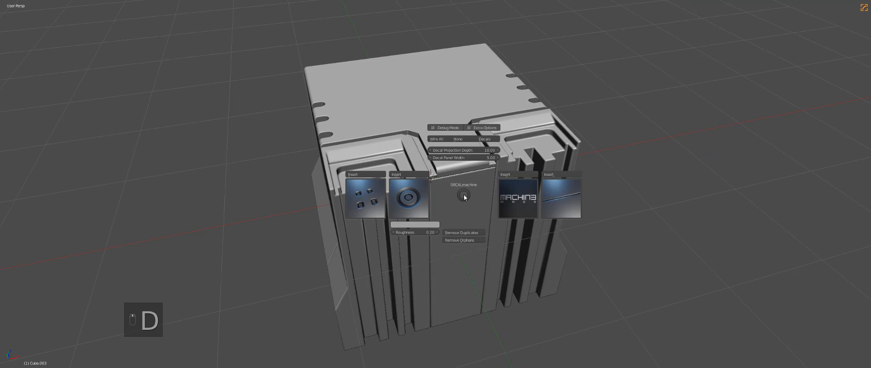
key(alt+w)
key(d)
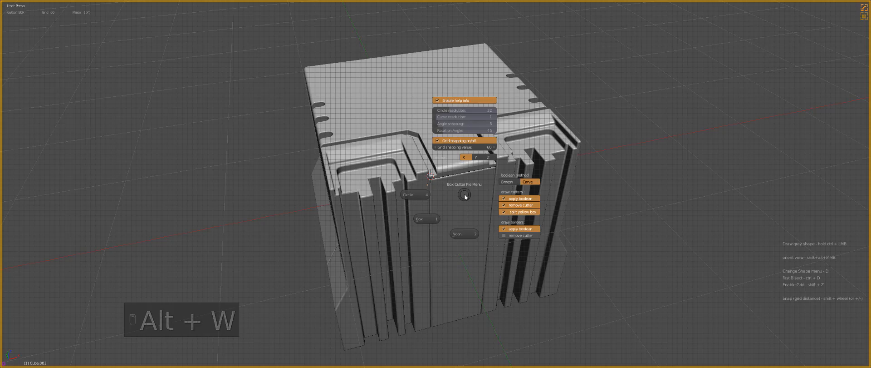
click(525, 182)
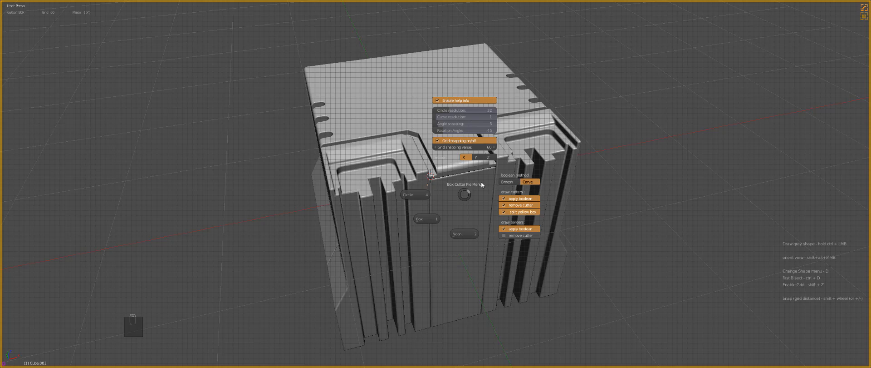
click(465, 192)
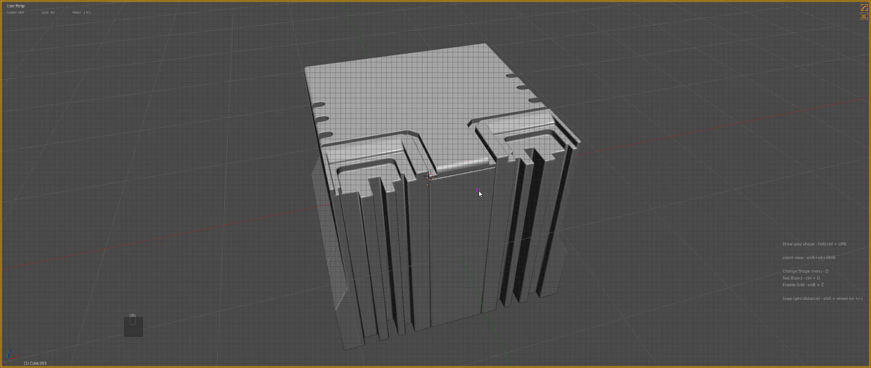
Step: Bevel the main body's vertical front edge where the centre panel meets one corner piece
scroll(488, 218, down, 2)
middle_drag(490, 224, 469, 195)
scroll(468, 195, up, 5)
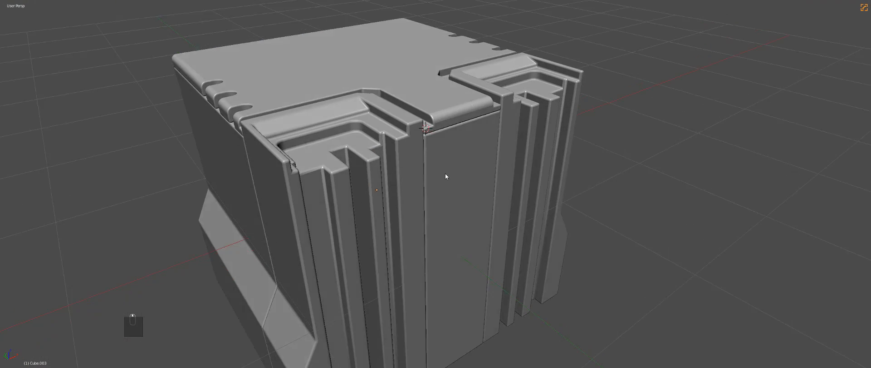
key(Tab)
key(Tab)
right_click(428, 173)
key(Tab)
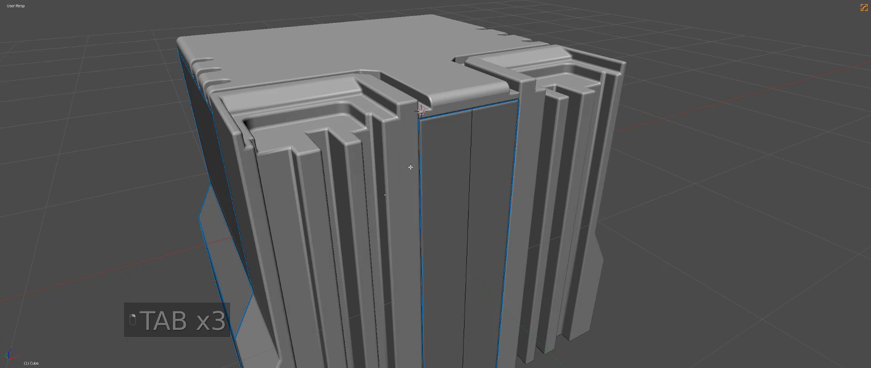
right_click(413, 167)
key(q)
click(429, 177)
key(ctrl+b)
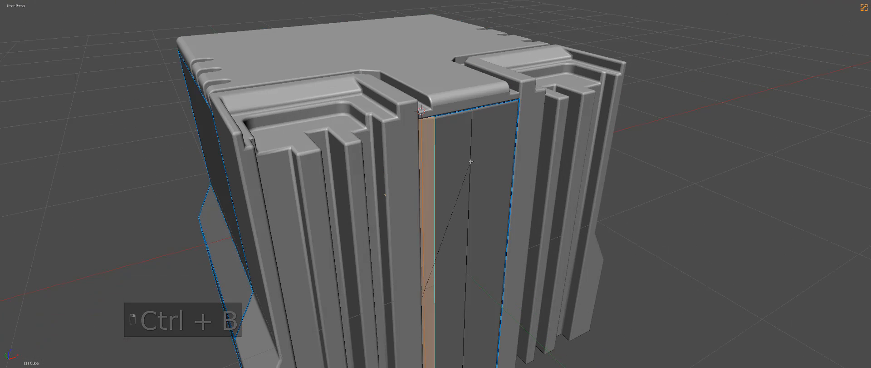
click(470, 163)
key(Tab)
Step: Symmetrize the main body across the X axis so the bevel is copied to the opposite edge of the centre panel
scroll(461, 162, down, 3)
key(alt+x)
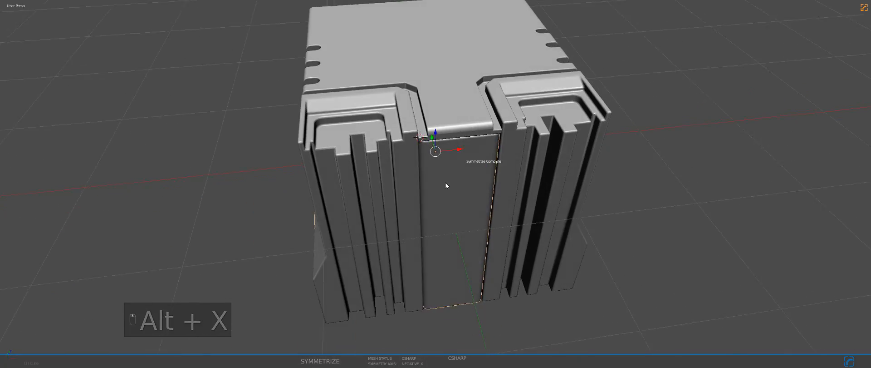
scroll(447, 184, down, 2)
key(a)
middle_drag(465, 184, 478, 183)
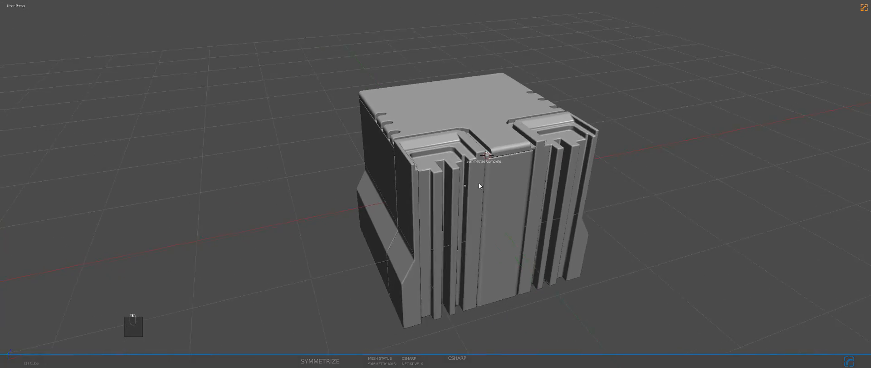
Step: Select the corner pieces and cut a triangular notch into their front profile with a BoxCutter ngon in right orthographic view
scroll(470, 185, up, 3)
right_click(462, 187)
scroll(463, 186, up, 1)
scroll(465, 184, down, 2)
key(z)
key(KP_1)
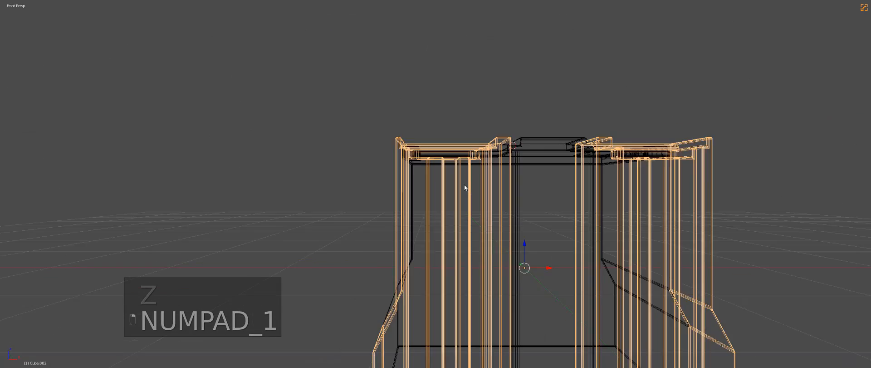
key(KP_3)
key(KP_5)
key(z)
key(z)
scroll(445, 203, down, 1)
key(d)
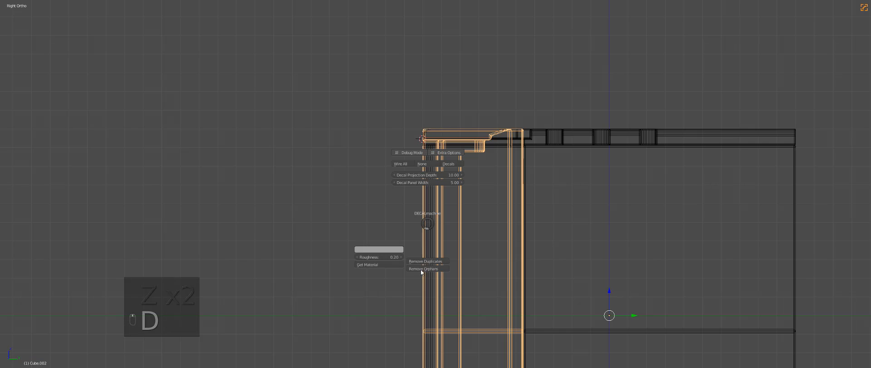
key(alt+w)
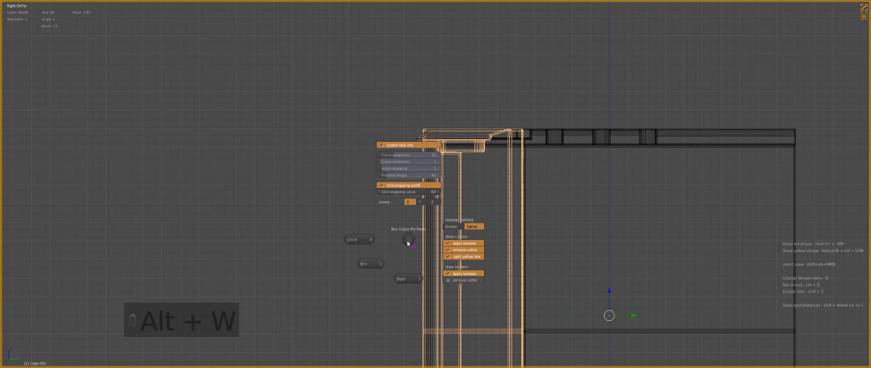
ctrl+click(397, 300)
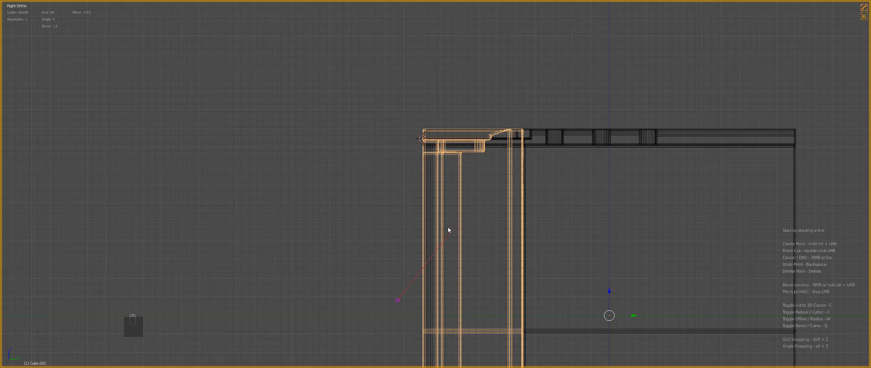
ctrl+click(449, 229)
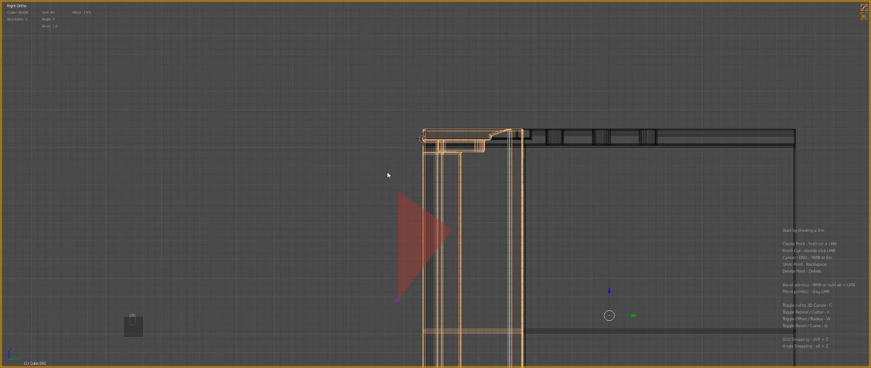
double_click(408, 227)
Step: Examine the triangular notch across both corner pieces in shaded and wireframe, from an angle, the right and the front
key(z)
middle_drag(407, 227, 508, 254)
mouse_move(350, 248)
shift+middle_down()
mouse_move(532, 238)
mouse_move(498, 239)
shift+middle_up()
right_click(532, 239)
scroll(481, 241, down, 1)
key(KP_1)
key(KP_3)
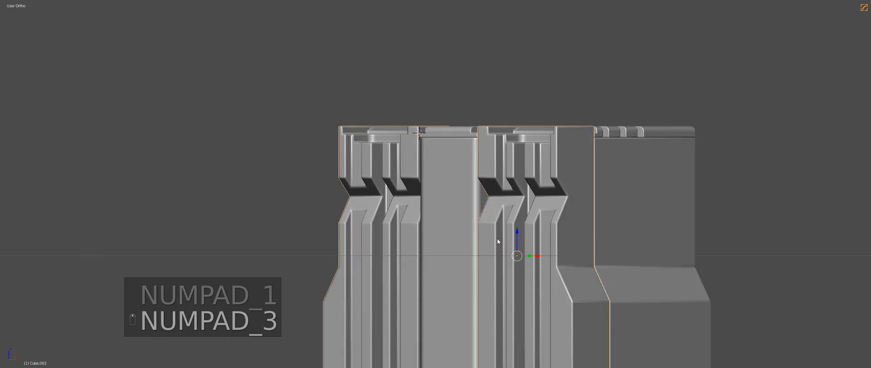
key(z)
scroll(391, 236, up, 2)
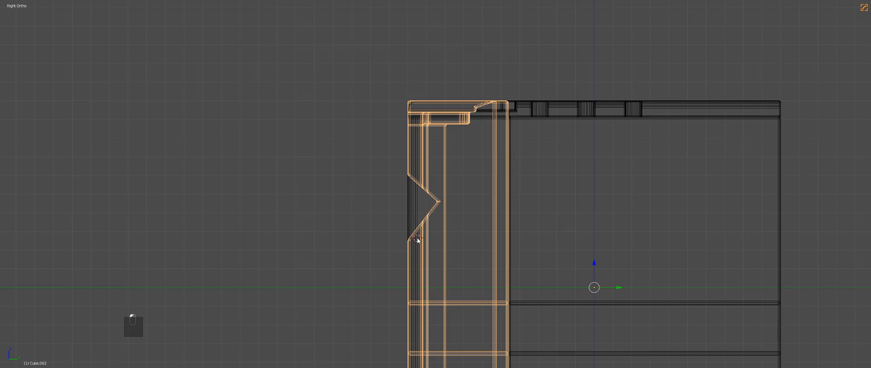
key(z)
key(KP_1)
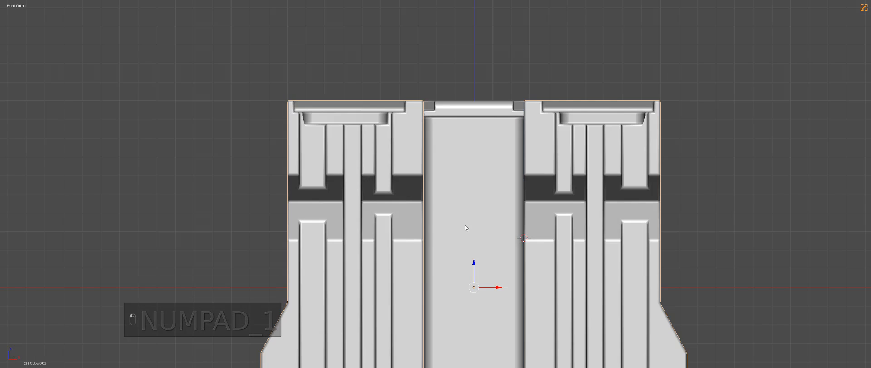
Step: Try cutting mirrored rounded slots beside the centre panel in front view with the main body selected
key(a)
click(475, 199)
key(alt+w)
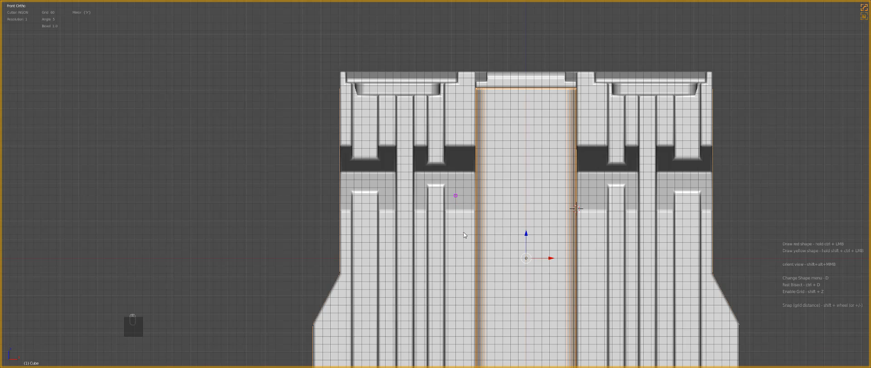
key(d)
click(427, 257)
ctrl+drag(453, 194, 467, 230)
middle_drag(488, 233, 500, 233)
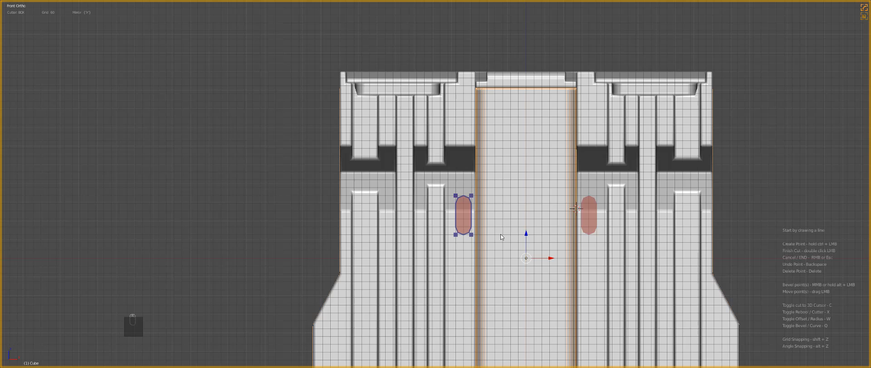
double_click(463, 209)
middle_drag(464, 211, 483, 224)
key(z)
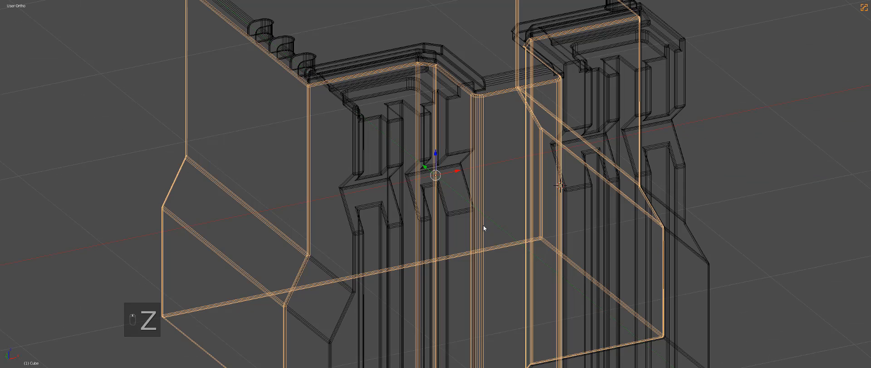
key(z)
Step: Cut mirrored rounded slots through the lower notch face of both corner pieces, beside the centre panel, in front view
key(KP_1)
key(z)
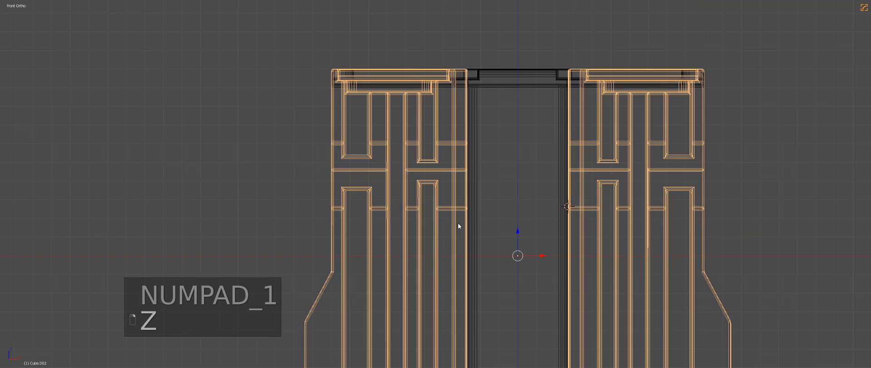
key(alt+w)
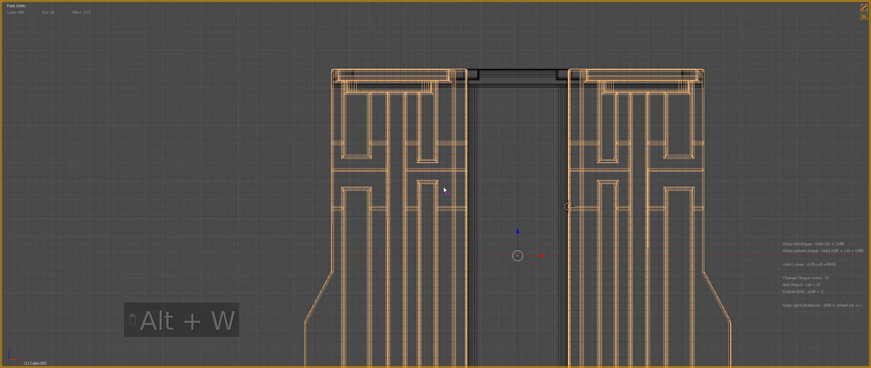
ctrl+drag(448, 193, 463, 224)
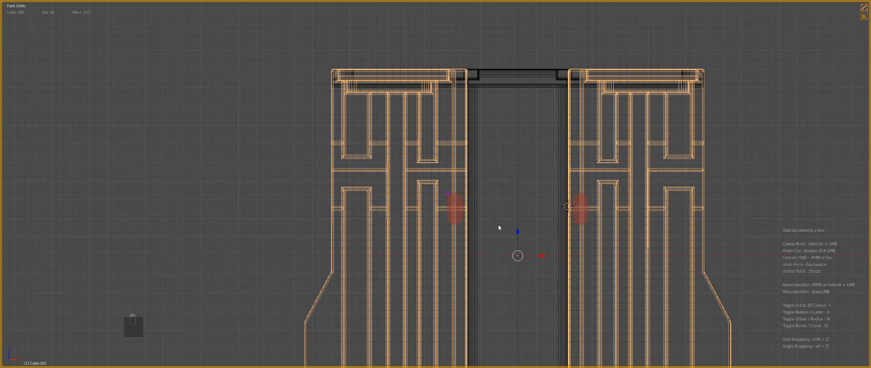
double_click(458, 205)
key(z)
middle_drag(467, 219, 474, 227)
Step: Dissolve the stray vertices around the upper corners of the rounded slot in edit mode
scroll(474, 227, up, 6)
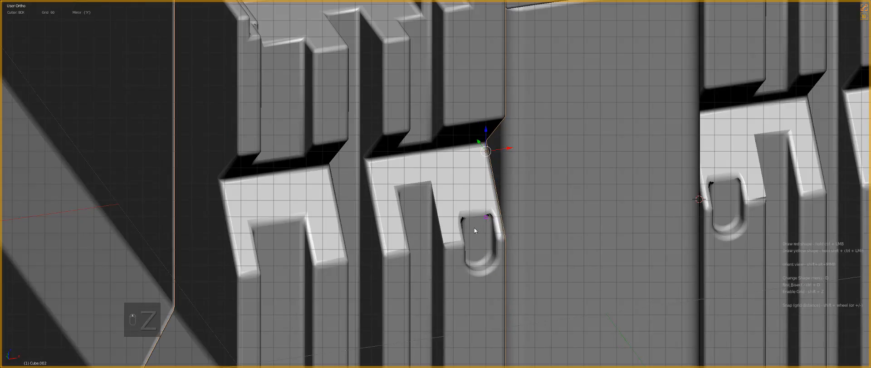
key(Tab)
scroll(563, 245, up, 3)
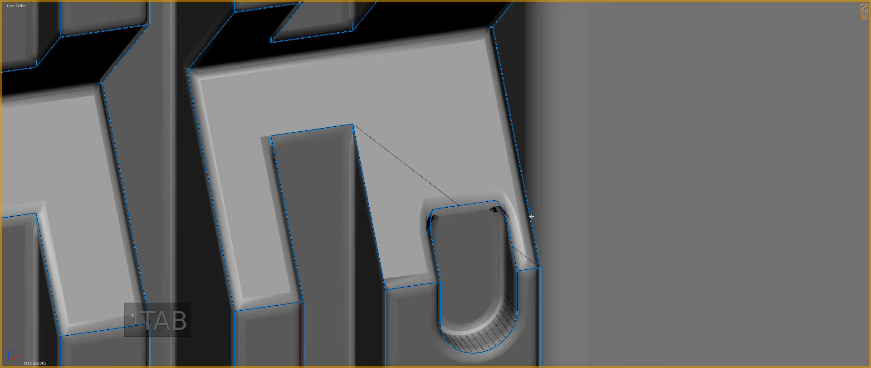
right_click(427, 176)
key(ctrl+x)
middle_drag(469, 226, 416, 208)
scroll(460, 213, up, 6)
key(Tab)
key(Tab)
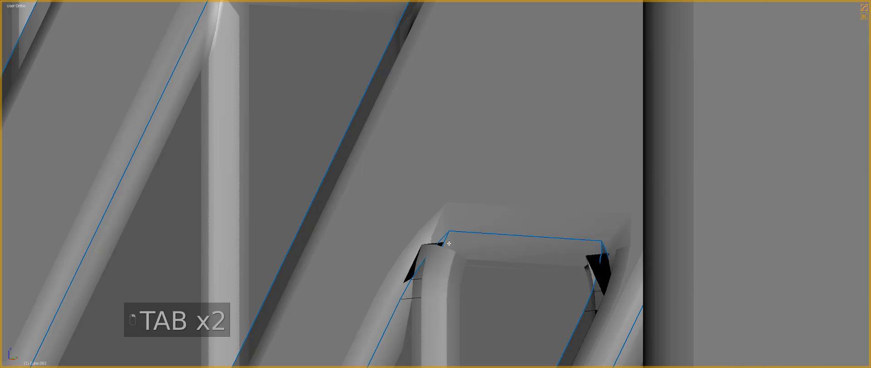
key(z)
shift+middle_drag(470, 287, 649, 162)
key(ctrl+x)
key(Tab)
Step: Reduce the corner pieces' bevel width to about 0.003 with the HardOps bWidth tool
key(q)
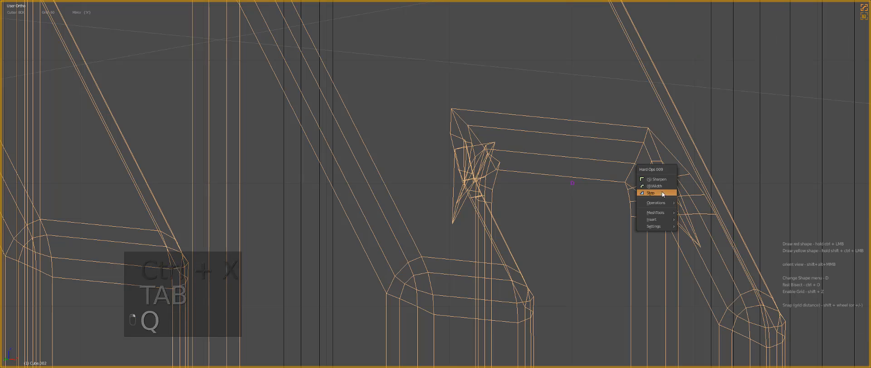
click(662, 187)
click(688, 196)
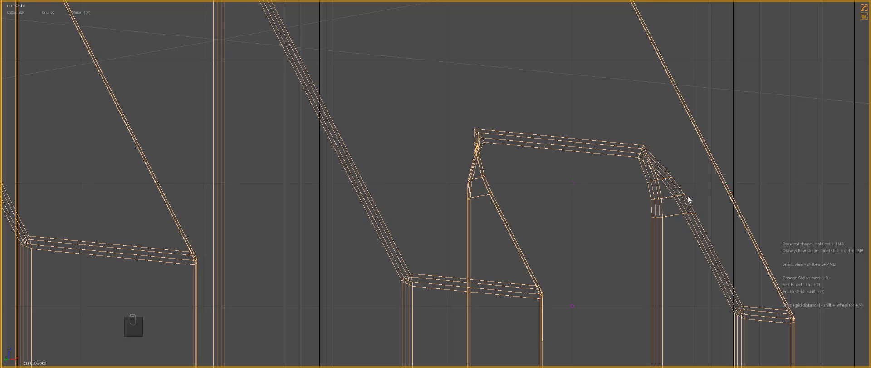
key(z)
scroll(579, 200, down, 4)
middle_drag(580, 199, 536, 216)
key(q)
click(535, 218)
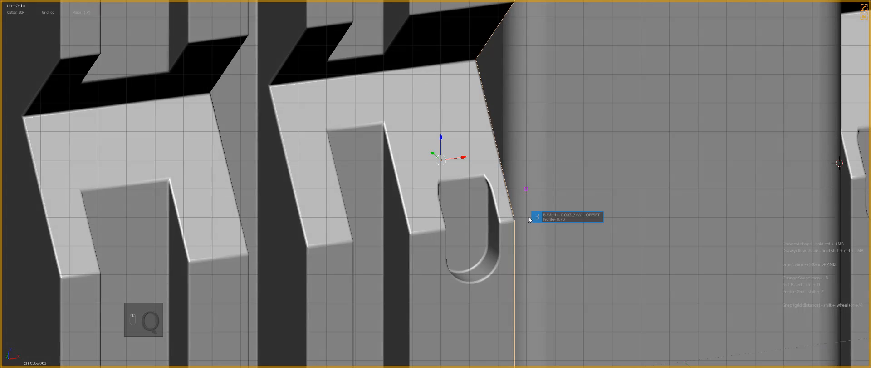
click(524, 215)
key(a)
Step: Look over the whole block from an angle and check its side profile in right wireframe view
scroll(443, 213, down, 8)
mouse_move(443, 214)
middle_down()
mouse_move(423, 213)
mouse_move(431, 224)
middle_up()
scroll(468, 224, down, 1)
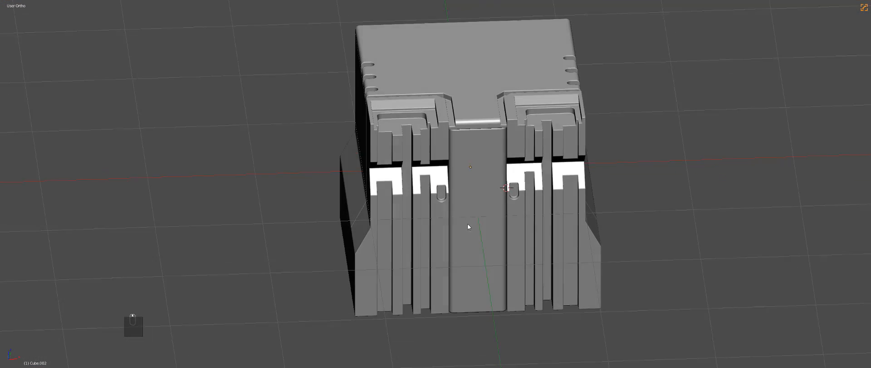
key(KP_1)
key(KP_3)
key(z)
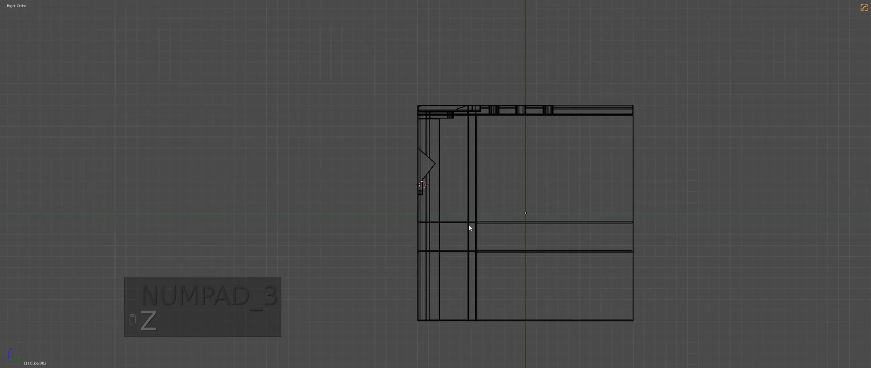
key(z)
scroll(443, 234, up, 5)
scroll(443, 235, down, 5)
middle_drag(443, 234, 399, 203)
Step: Select the corner pieces and cut a shallow trapezoidal recess into their front profile below the rounded slots in right orthographic view
right_click(388, 197)
key(z)
key(KP_1)
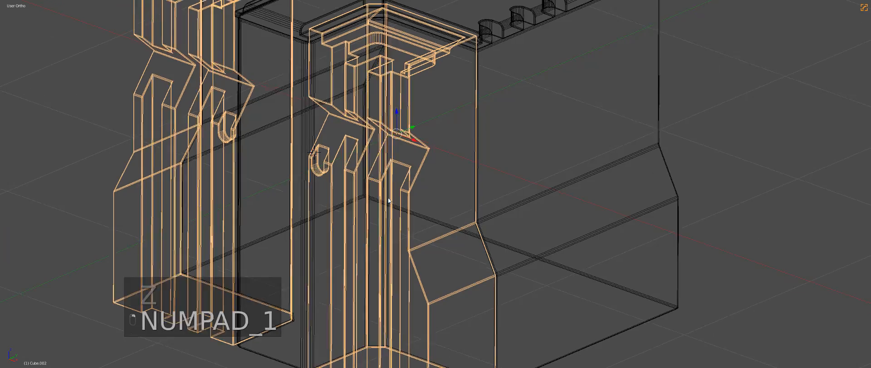
key(KP_3)
key(KP_Decimal)
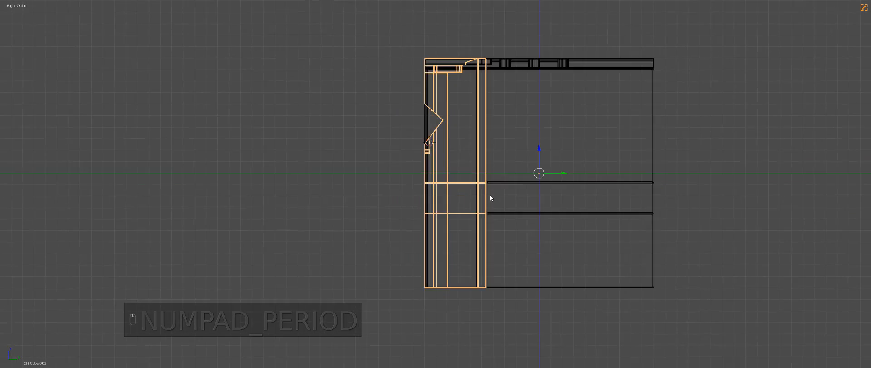
scroll(490, 195, up, 4)
key(alt+w)
click(492, 227)
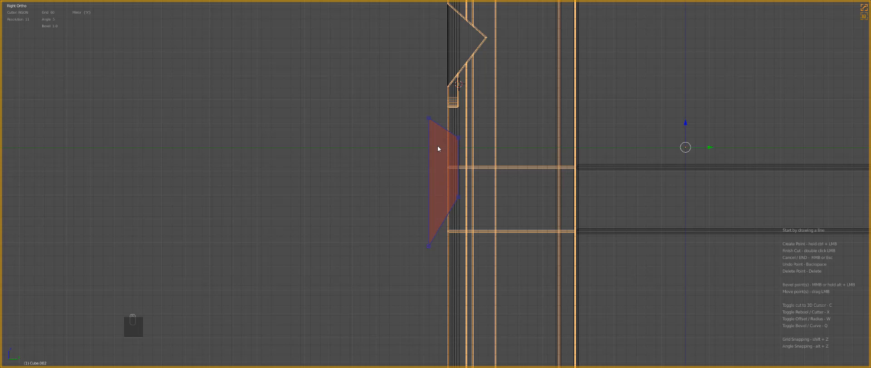
double_click(438, 145)
Step: Inspect the new trapezoidal recess across both corner pieces in front view and from an angle
key(KP_1)
key(z)
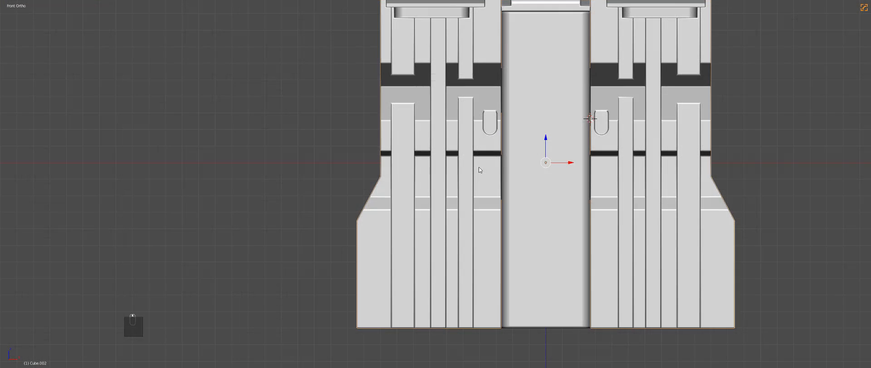
middle_drag(480, 169, 476, 214)
right_click(489, 208)
scroll(489, 208, up, 2)
scroll(496, 202, down, 3)
scroll(478, 217, up, 1)
key(a)
mouse_move(480, 244)
middle_down()
mouse_move(483, 228)
mouse_move(467, 237)
middle_up()
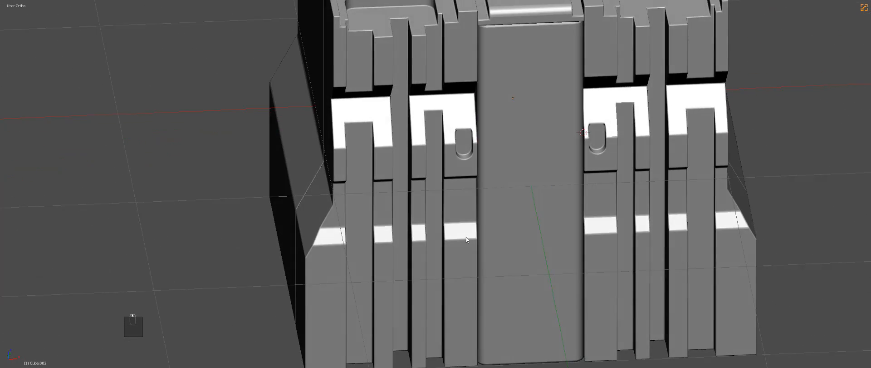
Step: Check the trapezoidal recess's profile in right wireframe view and look over the front of the block in solid shading
key(z)
key(z)
key(KP_1)
key(KP_3)
key(z)
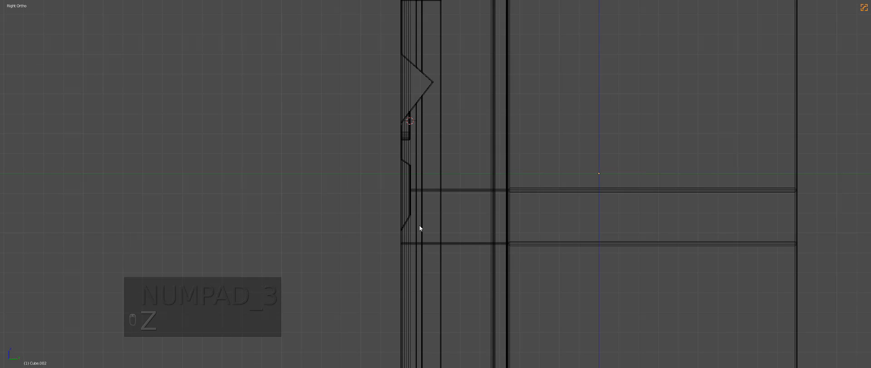
key(z)
middle_drag(420, 228, 456, 237)
shift+middle_drag(313, 222, 570, 213)
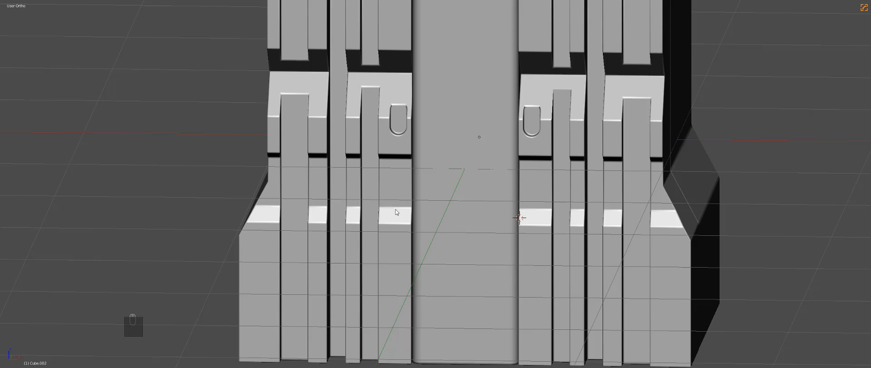
Step: Start BoxCutter with its grid off, orient the view to the front face and set the cutting shape to box
scroll(399, 220, down, 2)
key(alt+w)
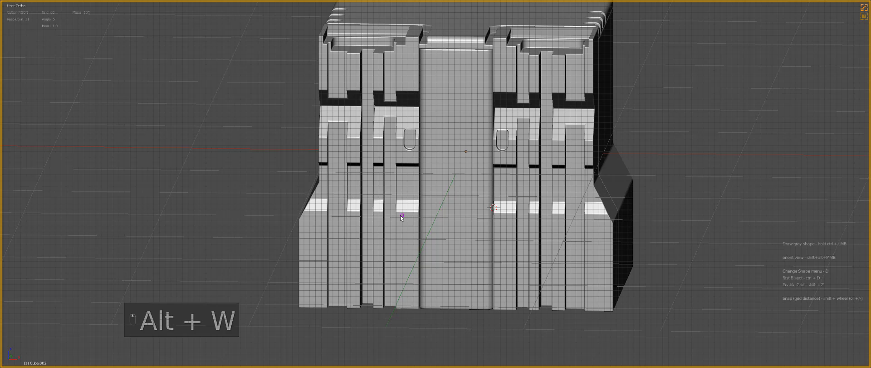
key(shift+z)
alt+shift+middle_click(405, 204)
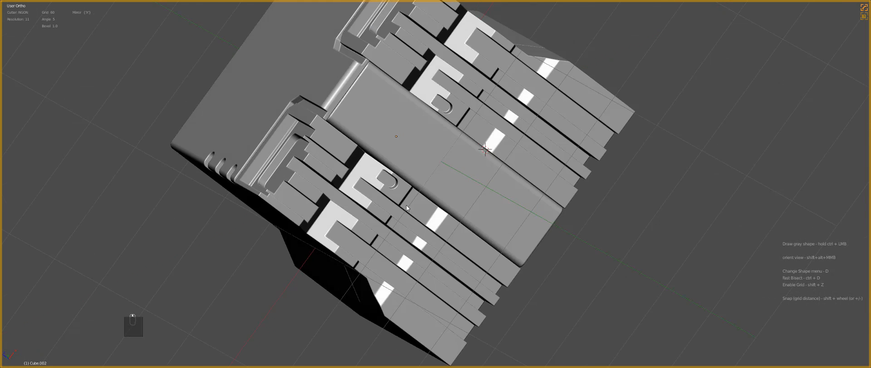
scroll(464, 206, up, 4)
shift+middle_drag(474, 238, 447, 198)
scroll(446, 198, up, 3)
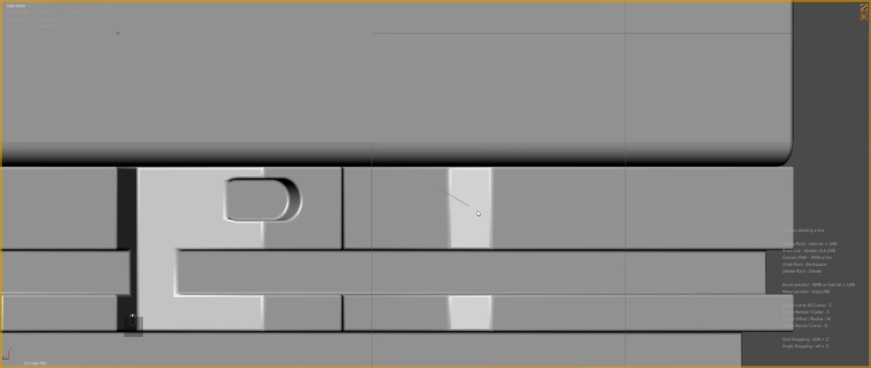
key(d)
click(379, 186)
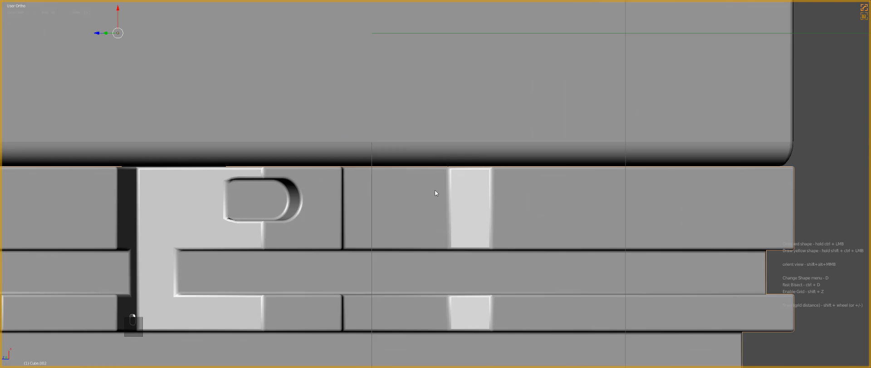
Step: Try small rectangular box cuts beside the central panel near the trapezoidal recess, undoing each one
mouse_move(434, 189)
ctrl+mouse_down()
mouse_move(508, 212)
mouse_move(506, 204)
ctrl+mouse_up()
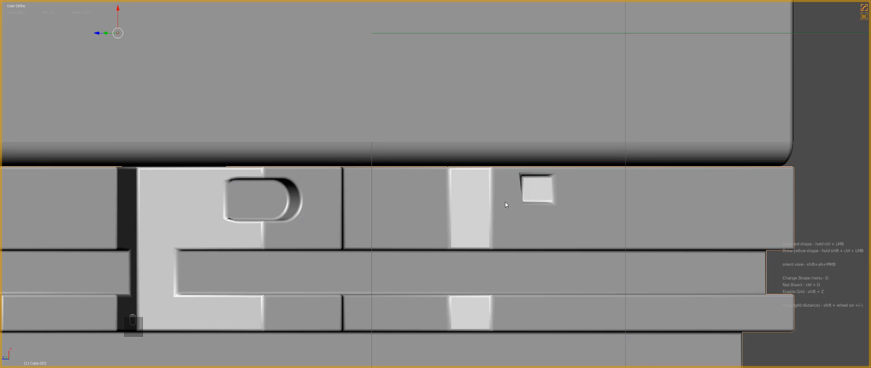
key(ctrl+z)
key(z)
key(KP_1)
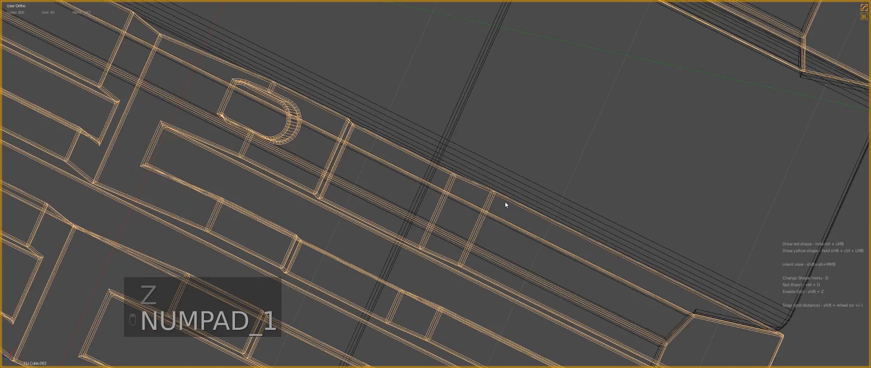
key(KP_3)
key(z)
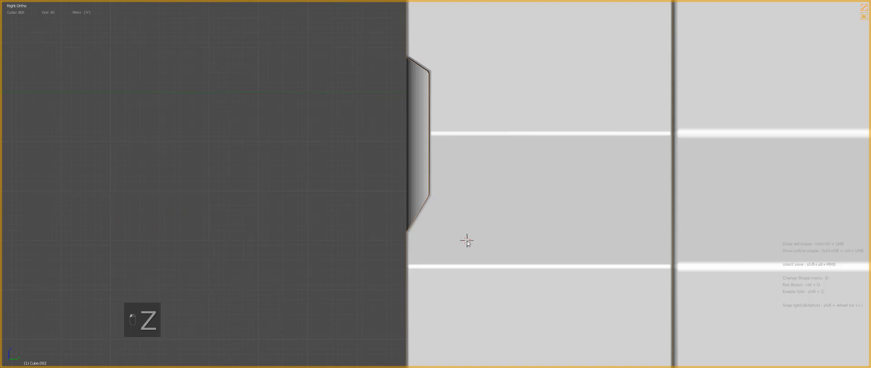
key(KP_1)
mouse_move(405, 185)
middle_down()
mouse_move(421, 207)
mouse_move(458, 194)
mouse_move(424, 176)
middle_up()
mouse_move(420, 176)
ctrl+mouse_down()
mouse_move(510, 193)
mouse_move(510, 202)
ctrl+mouse_up()
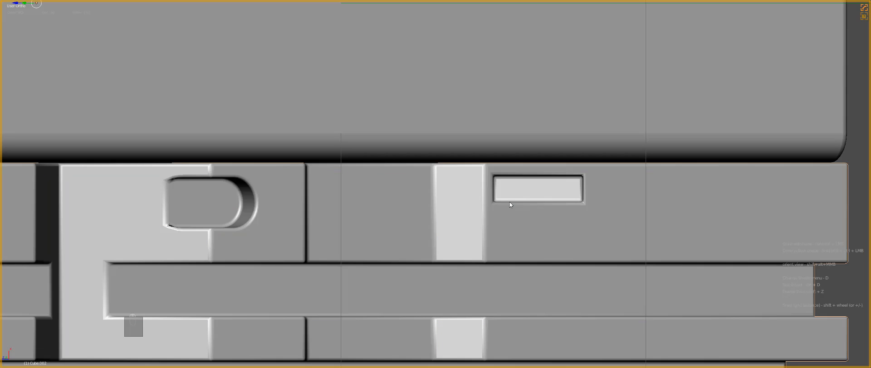
key(ctrl+z)
scroll(472, 190, down, 2)
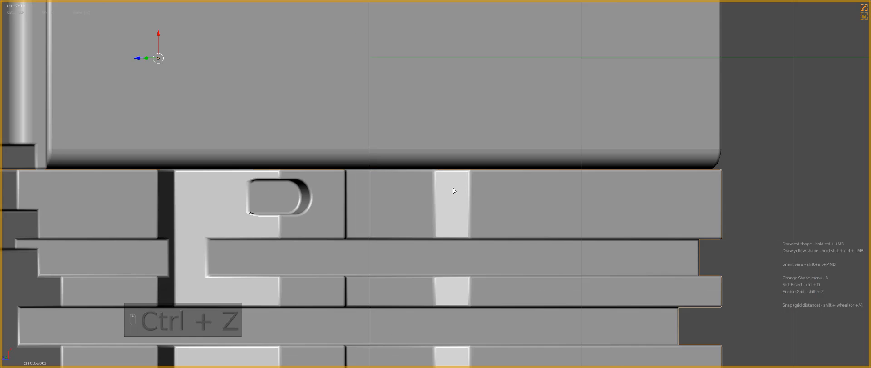
Step: Cut a narrow rectangular slot across the trapezoidal recess's sloped band beside the central panel
key(z)
key(z)
ctrl+drag(414, 178, 491, 200)
scroll(474, 188, down, 2)
key(KP_1)
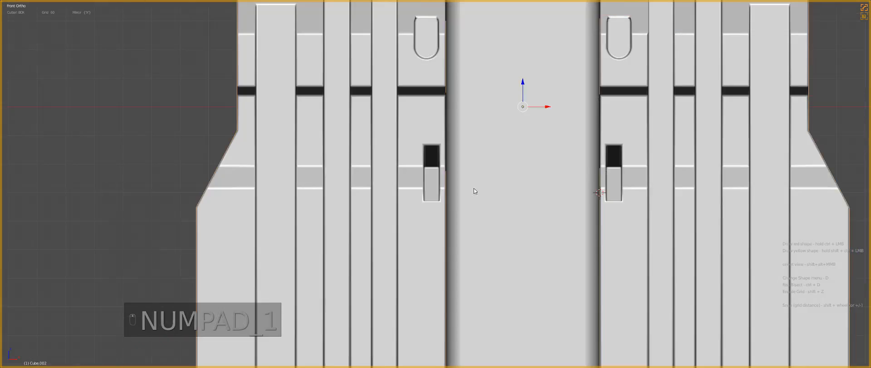
scroll(431, 183, up, 2)
middle_drag(428, 174, 442, 194)
Step: Bevel the selected edge of the new slot on the left corner piece in edit mode
key(Tab)
key(z)
key(q)
click(439, 211)
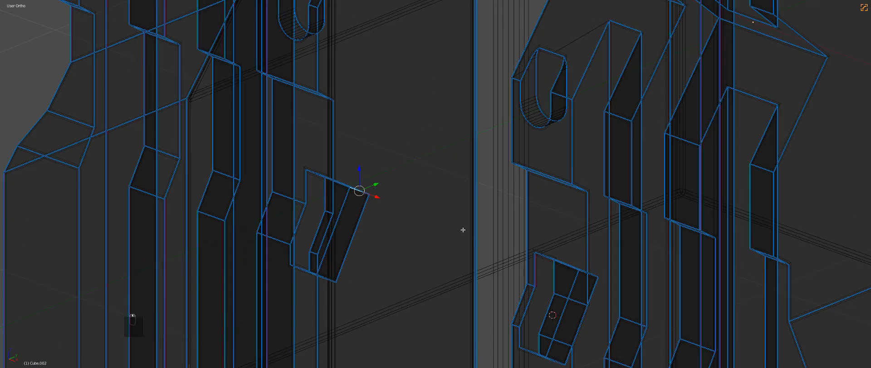
key(ctrl+b)
click(469, 224)
key(z)
scroll(470, 224, down, 2)
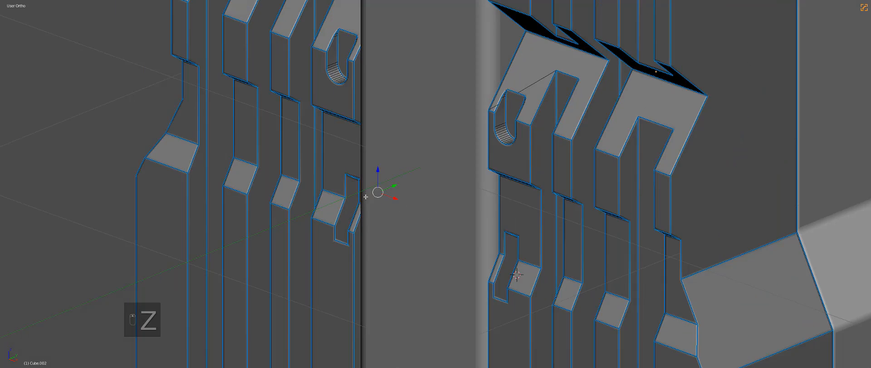
Step: Switch to face selection and move a face of the left corner piece's new slot
key(Tab)
mouse_move(366, 192)
middle_down()
mouse_move(396, 202)
mouse_move(406, 193)
middle_up()
scroll(390, 204, down, 1)
scroll(380, 215, up, 3)
middle_drag(380, 215, 343, 234)
key(Tab)
key(ctrl+Tab)
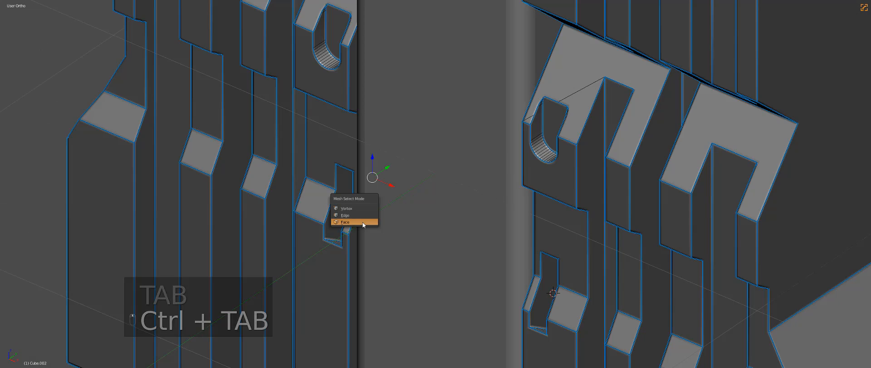
click(362, 223)
right_click(339, 194)
key(g)
key(Tab)
Step: Symmetrize the corner pieces across the negative X axis with HardOps so both slots match
middle_drag(344, 197, 484, 201)
scroll(412, 211, down, 4)
key(a)
key(KP_1)
key(z)
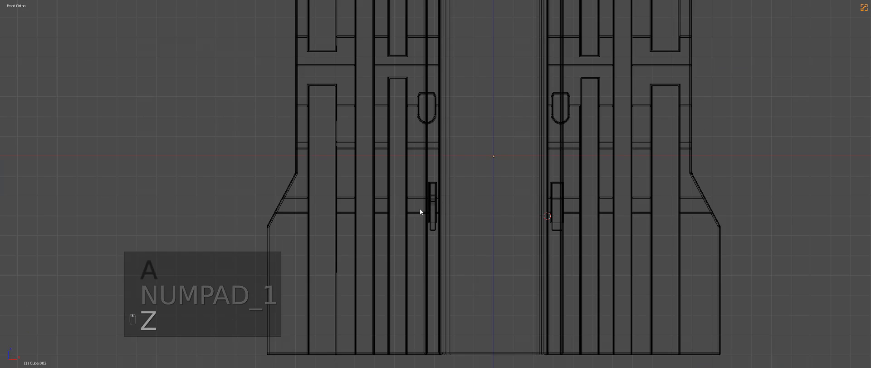
key(z)
key(z)
right_click(415, 211)
key(alt+x)
scroll(415, 211, down, 2)
key(a)
middle_drag(418, 190, 429, 222)
key(z)
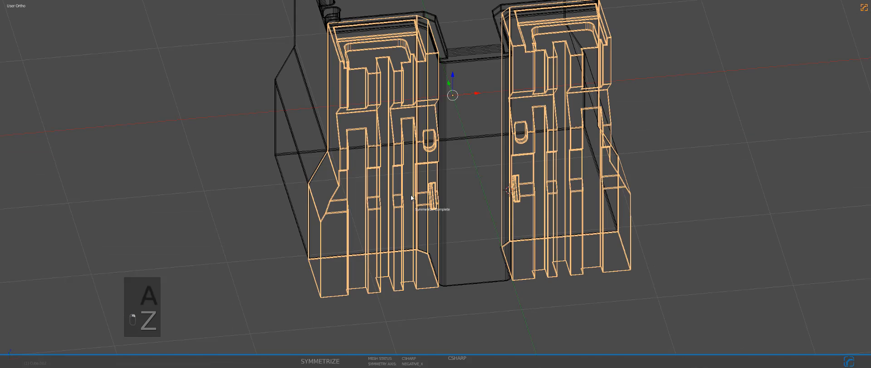
key(z)
middle_drag(477, 137, 504, 110)
Step: Select all linked geometry of the right corner piece in vertex mode and delete it
key(Tab)
key(a)
key(a)
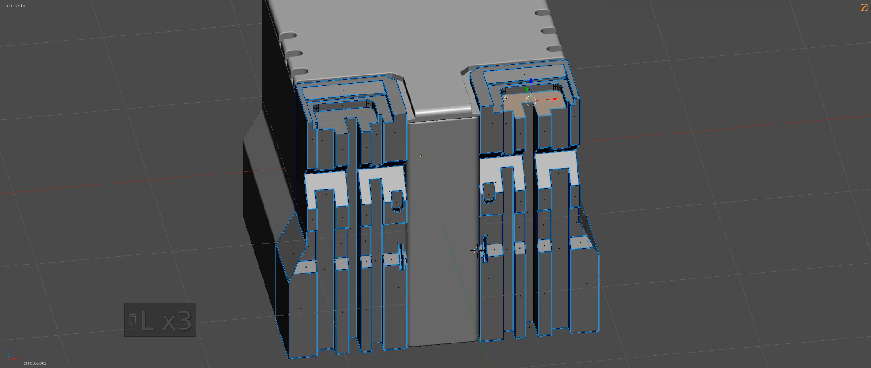
key(ctrl+Tab)
click(498, 84)
key(a)
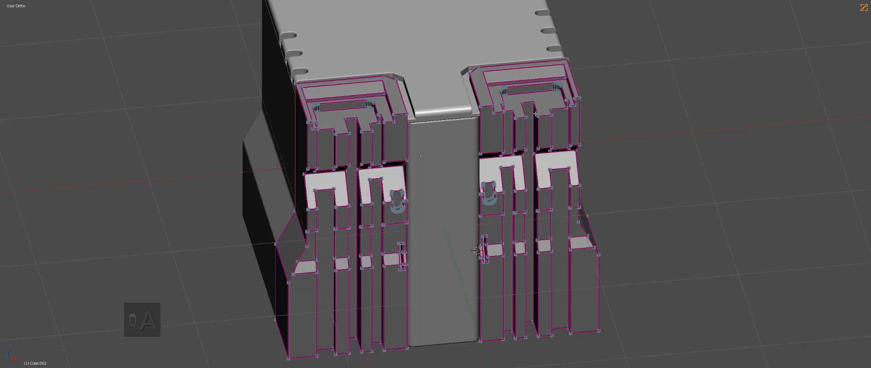
key(l)
key(x)
click(537, 113)
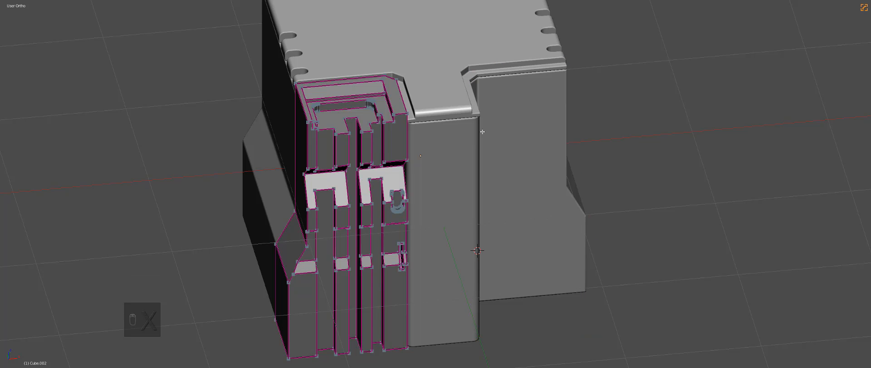
key(Tab)
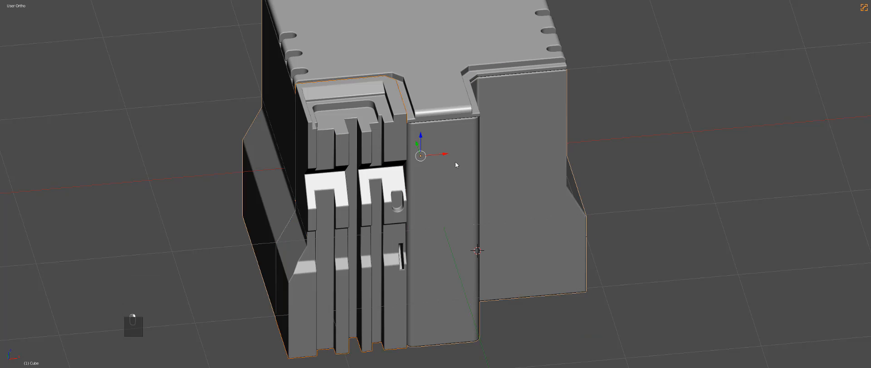
Step: Mirror the remaining left corner piece across X about the block with the HardOps mirror
key(alt+shift+x)
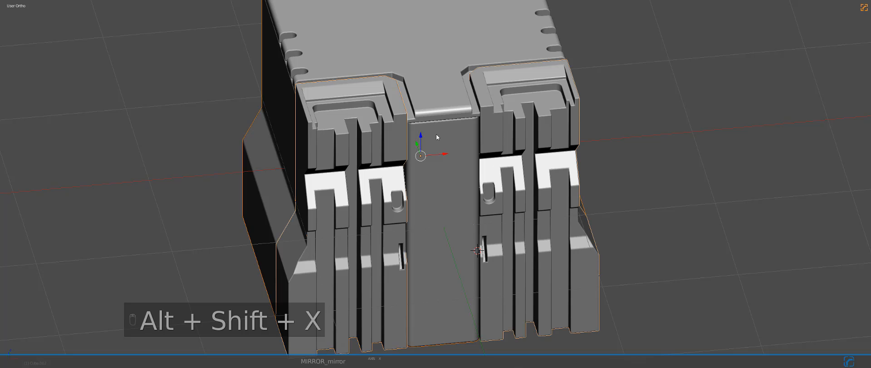
key(a)
middle_drag(459, 176, 474, 187)
Step: Bevel the upper vertical edge of the left corner piece beside the central panel into a rounded corner
right_click(395, 143)
shift+middle_drag(411, 154, 459, 184)
scroll(459, 185, up, 3)
key(Tab)
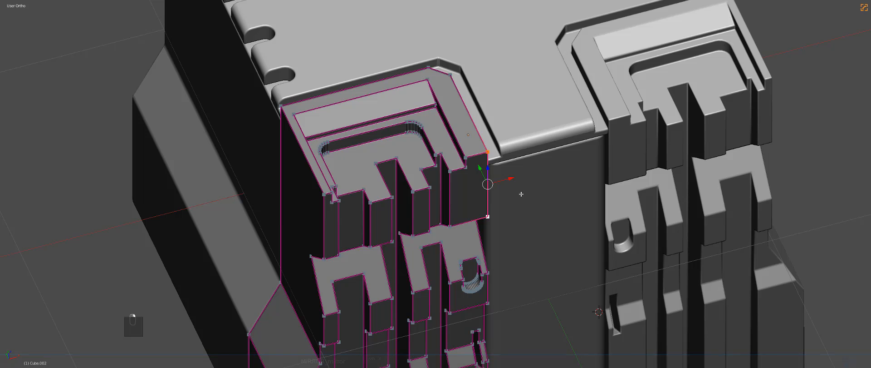
key(alt+w)
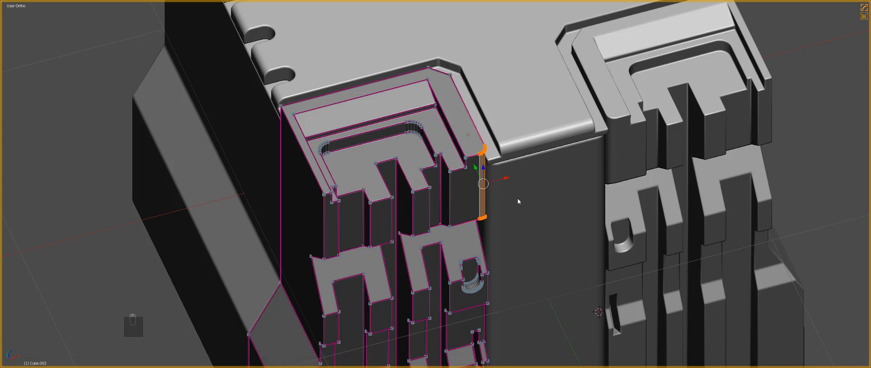
key(Tab)
key(a)
key(a)
Step: Select the top plate, inspect its rounded front edge in edit mode and run the HardOps bWidth tool on it
scroll(502, 167, down, 3)
scroll(503, 167, up, 1)
right_click(496, 150)
scroll(531, 150, up, 4)
shift+middle_drag(486, 173, 452, 192)
key(Tab)
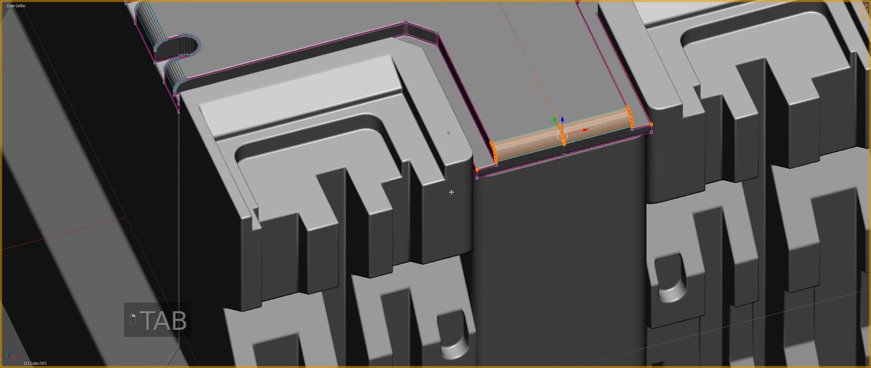
scroll(451, 192, up, 6)
shift+middle_drag(631, 143, 460, 206)
scroll(460, 206, down, 10)
key(Tab)
scroll(456, 195, up, 1)
shift+middle_drag(487, 173, 505, 205)
key(q)
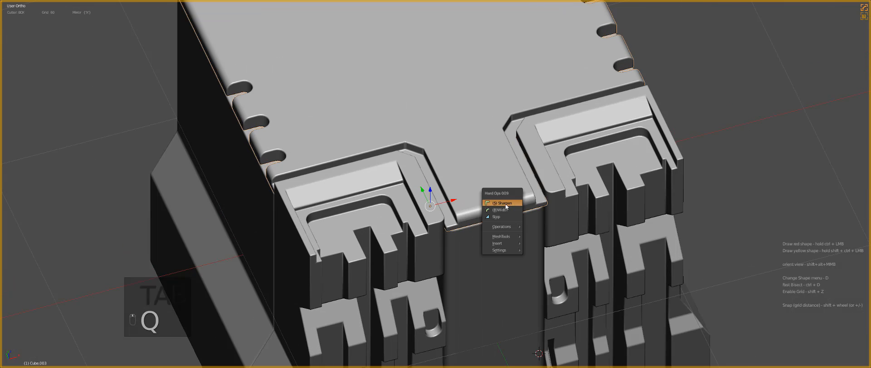
click(501, 209)
scroll(488, 196, down, 4)
key(a)
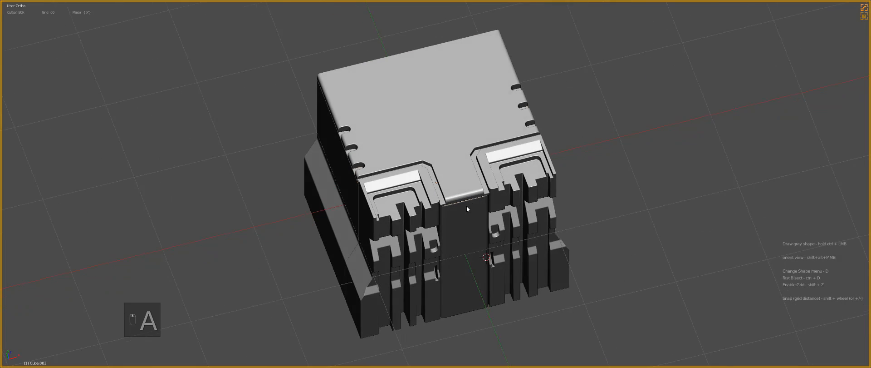
Step: Bevel the top plate's centre edge loop into a wide flat strip running from front to back
scroll(451, 178, up, 4)
key(Tab)
key(ctrl+b)
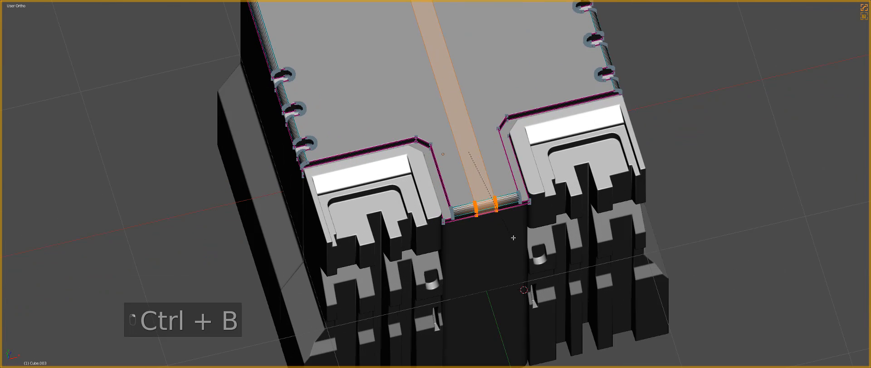
key(shift+grave)
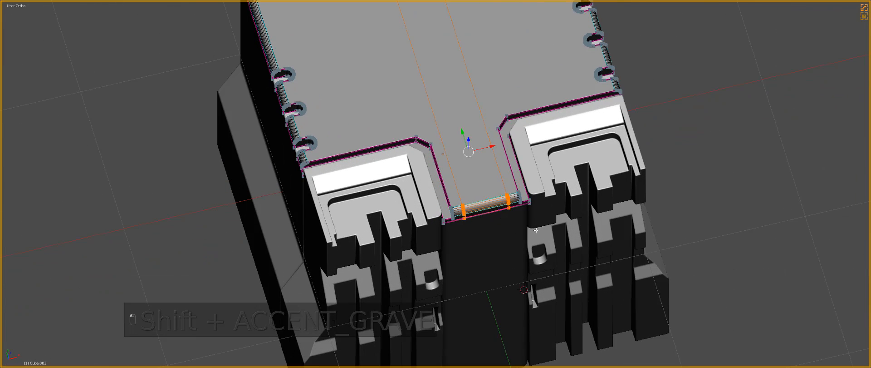
key(ctrl+b)
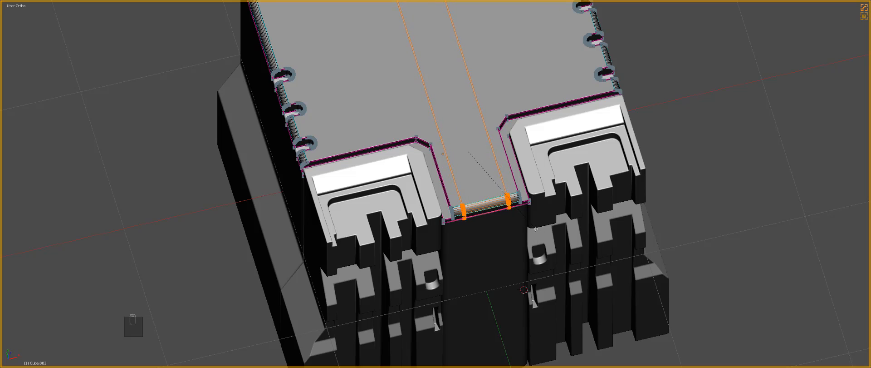
click(536, 229)
Step: Lower the rear edge of the top plate's centre strip along Z to form a shallow channel
shift+middle_drag(464, 181, 496, 306)
scroll(495, 306, up, 3)
shift+middle_drag(483, 86, 515, 238)
scroll(515, 238, up, 2)
key(ctrl+Tab)
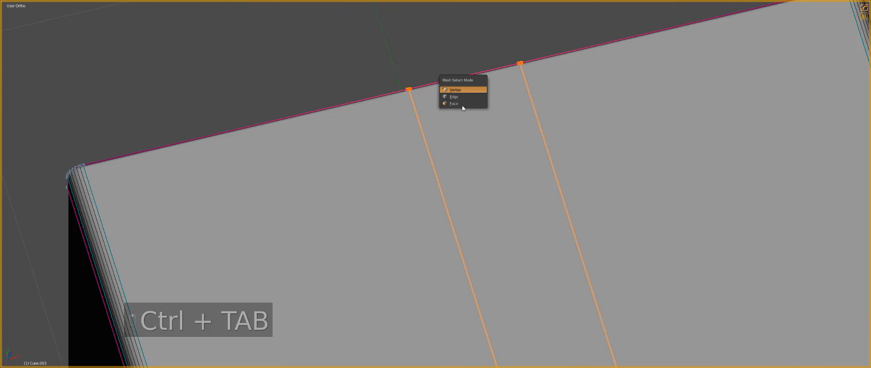
click(458, 96)
right_click(457, 76)
key(g)
key(z)
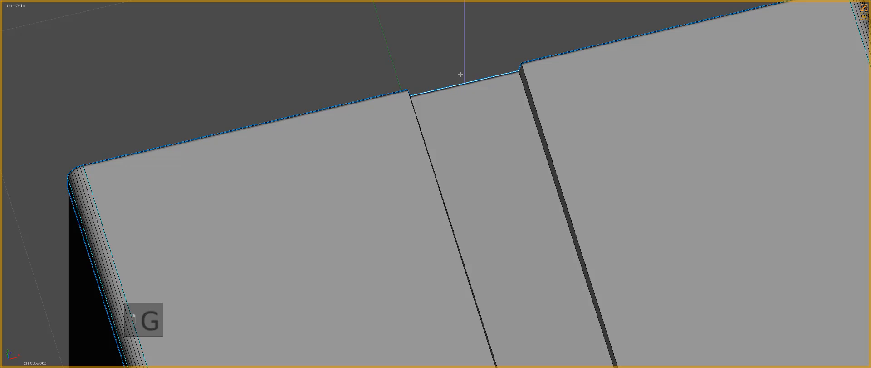
click(461, 76)
Step: Leave edit mode and sharpen the top plate's new channel edges with HardOps sSharpen
key(Tab)
key(q)
click(497, 75)
scroll(510, 153, down, 7)
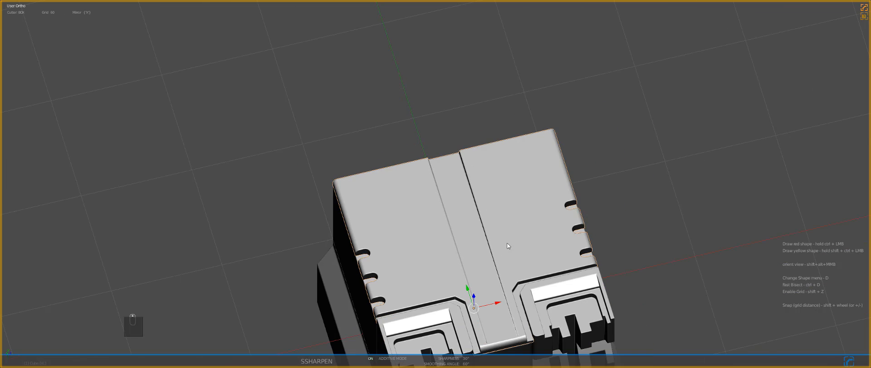
Step: Examine the top plate's channel profile from the front in wireframe
middle_drag(508, 242, 491, 217)
key(z)
key(KP_1)
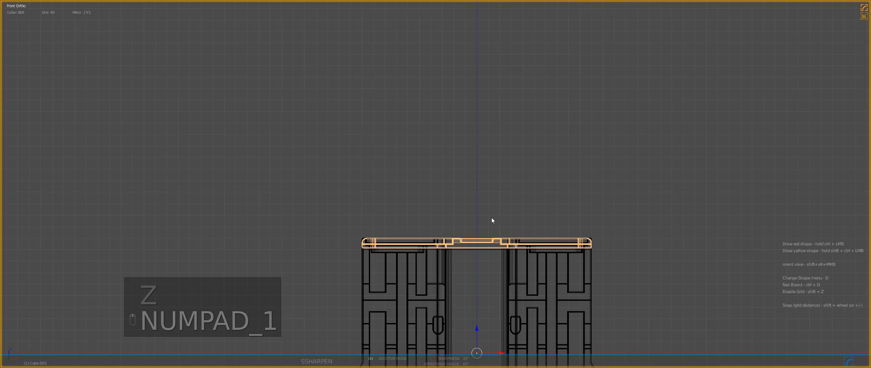
key(z)
key(z)
scroll(506, 312, up, 2)
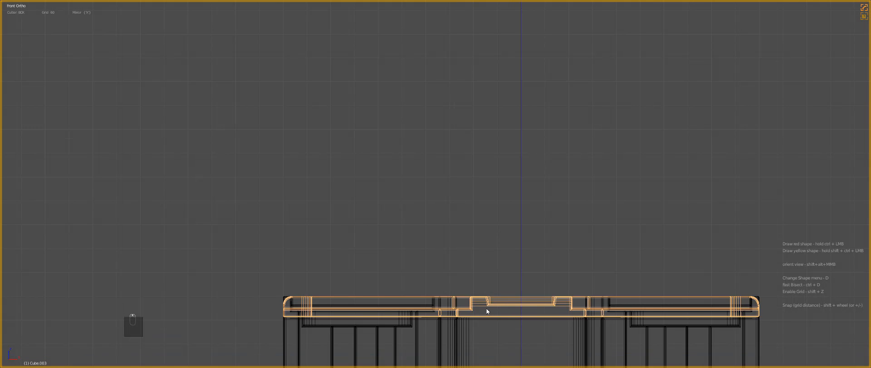
key(z)
Step: Cut mirrored rounded slots with BoxCutter across both channel edges near the top plate's rear edge
key(KP_7)
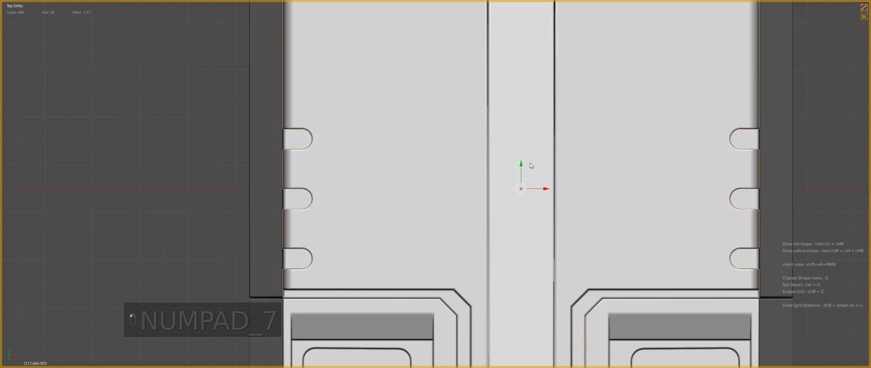
shift+middle_drag(531, 162, 513, 277)
key(a)
scroll(521, 130, up, 3)
scroll(522, 131, down, 1)
shift+middle_drag(521, 128, 496, 238)
scroll(464, 159, up, 2)
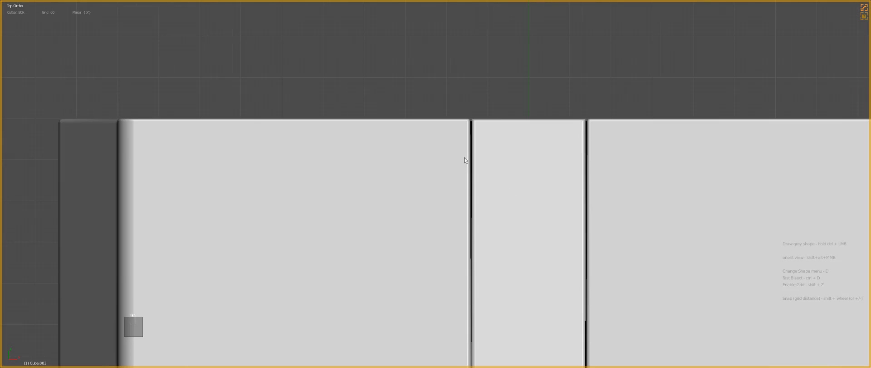
key(z)
key(z)
ctrl+drag(458, 120, 497, 135)
key(Tab)
middle_drag(498, 135, 510, 124)
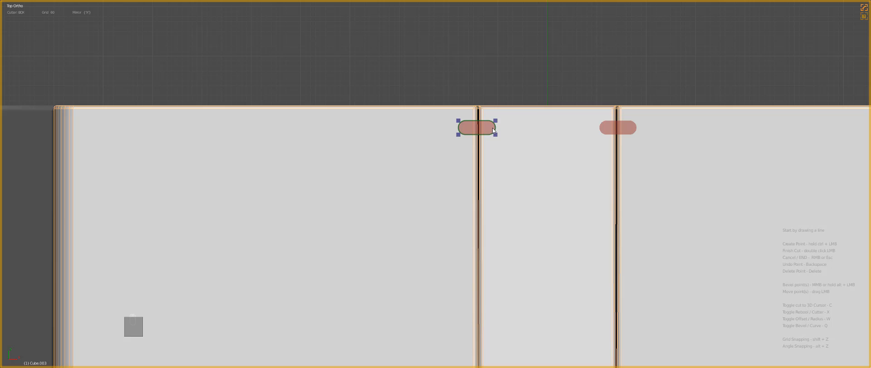
double_click(493, 128)
Step: Dissolve the stray vertices around the rounded slot at the rear channel edge in vertex select mode
middle_drag(496, 142, 541, 185)
scroll(541, 185, up, 4)
key(Tab)
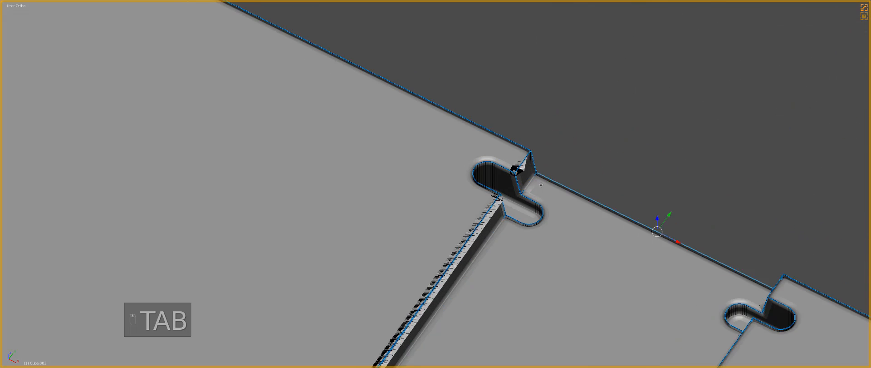
scroll(541, 184, up, 4)
key(ctrl+Tab)
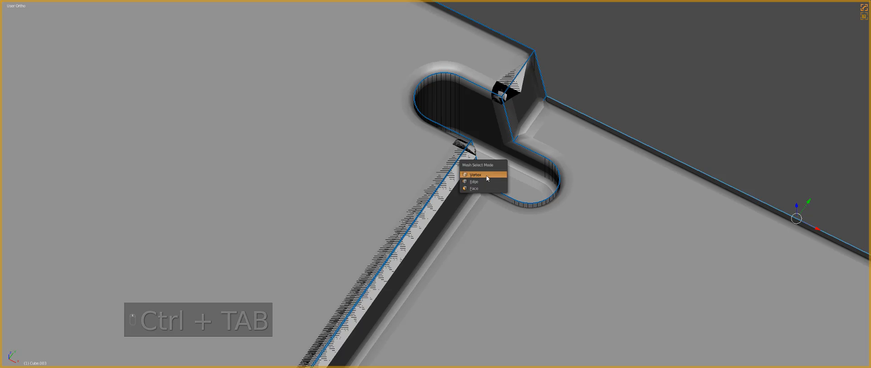
click(487, 177)
key(ctrl+x)
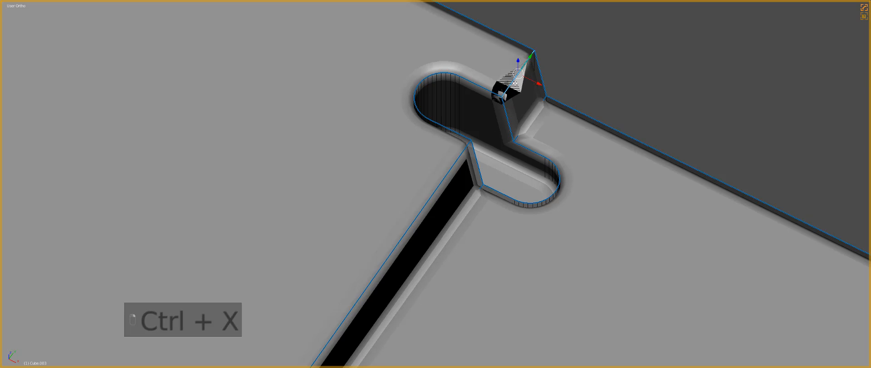
key(Tab)
scroll(525, 193, down, 3)
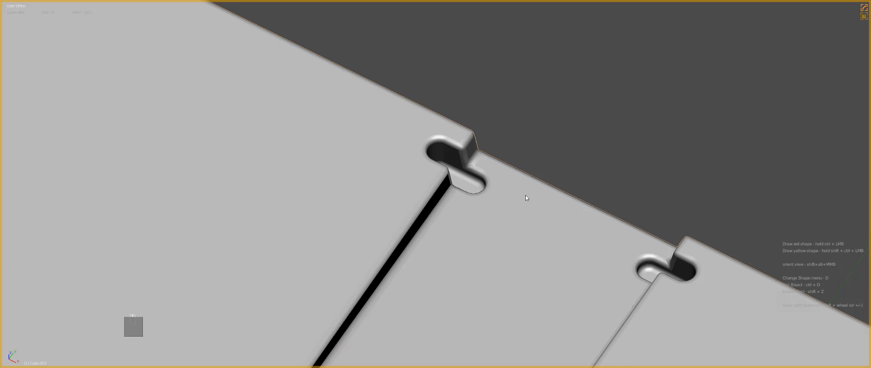
Step: Symmetrize the top plate along negative X with HardOps
key(alt+x)
scroll(528, 199, down, 8)
middle_drag(447, 223, 512, 138)
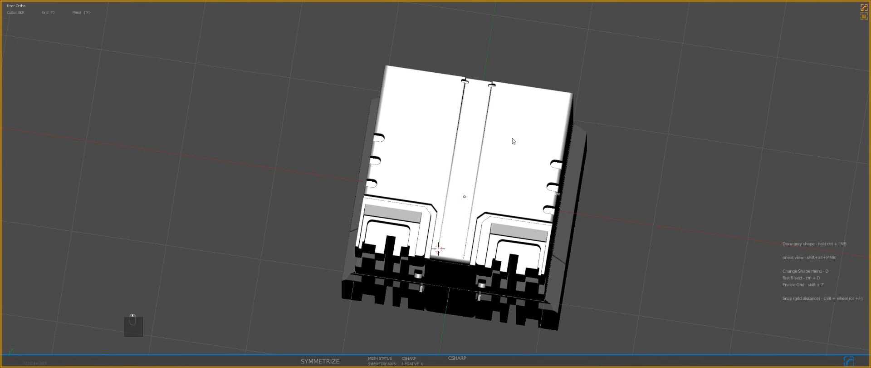
key(a)
key(a)
Step: Slice two mirrored long strips over the channel edges from the rear, chamfering their outer front corners
key(KP_7)
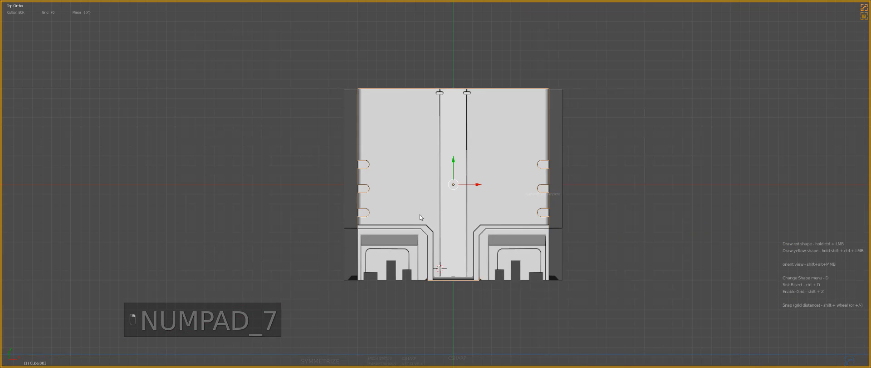
key(z)
ctrl+drag(447, 81, 426, 211)
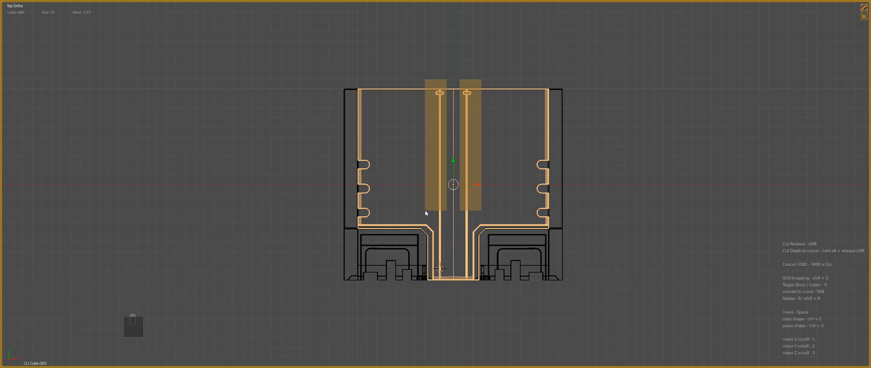
key(Tab)
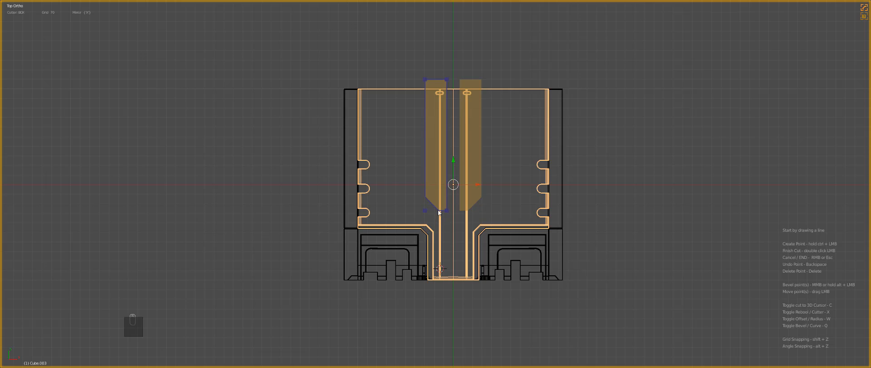
middle_drag(420, 211, 419, 212)
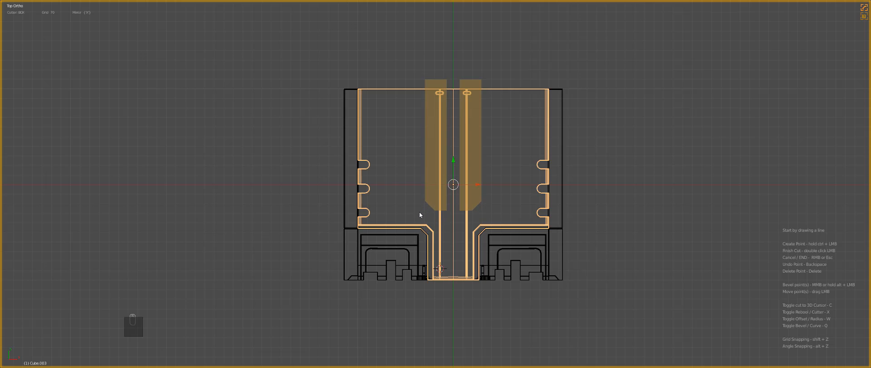
double_click(443, 119)
key(z)
Step: Select the sliced strips and dissolve the stray vertices along the channel edge in edit mode
middle_drag(446, 124, 437, 91)
key(a)
scroll(436, 131, up, 4)
right_click(440, 172)
middle_drag(440, 172, 372, 134)
key(Tab)
scroll(474, 79, up, 7)
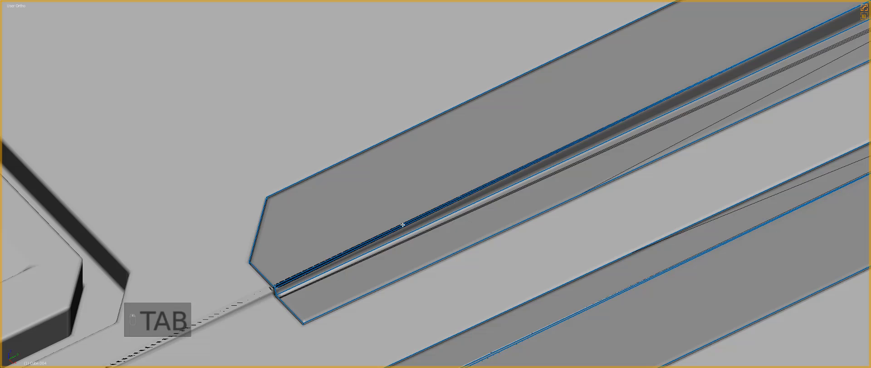
key(ctrl+x)
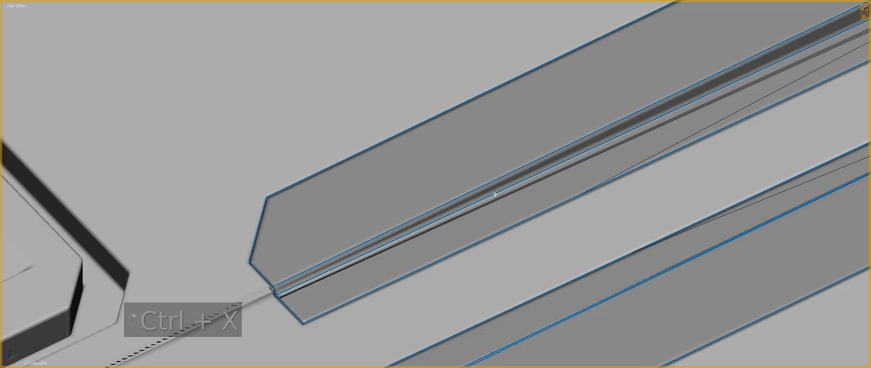
key(ctrl+x)
key(ctrl+x)
key(ctrl+x)
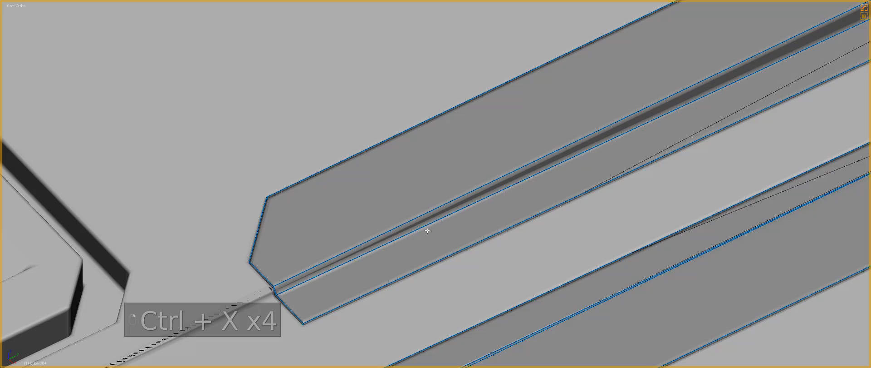
scroll(645, 127, down, 3)
scroll(646, 126, up, 3)
key(ctrl+x)
Step: Dissolve the stray vertices between the rear rounded slot and the strip's inner edge
scroll(503, 221, up, 6)
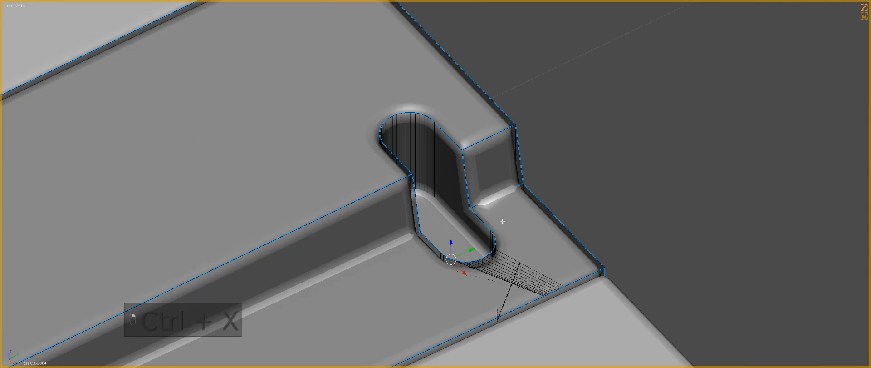
key(a)
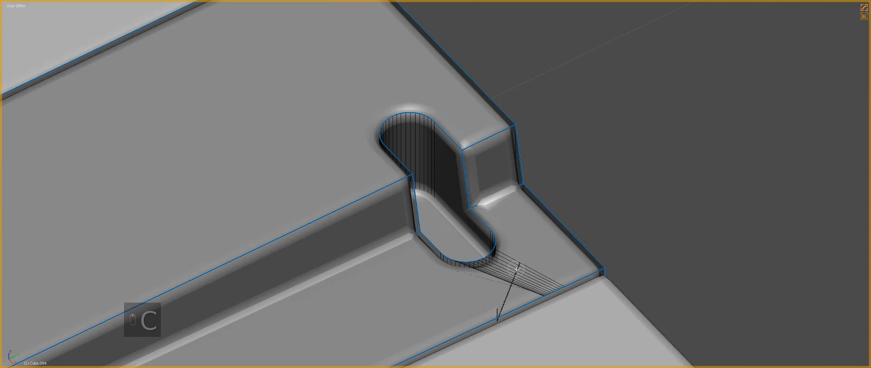
key(ctrl+x)
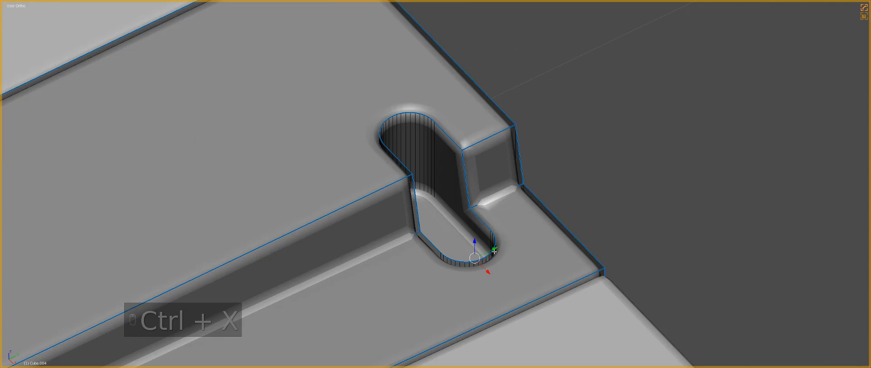
key(Tab)
Step: Run the HardOps bWidth tool on the sliced strips
key(q)
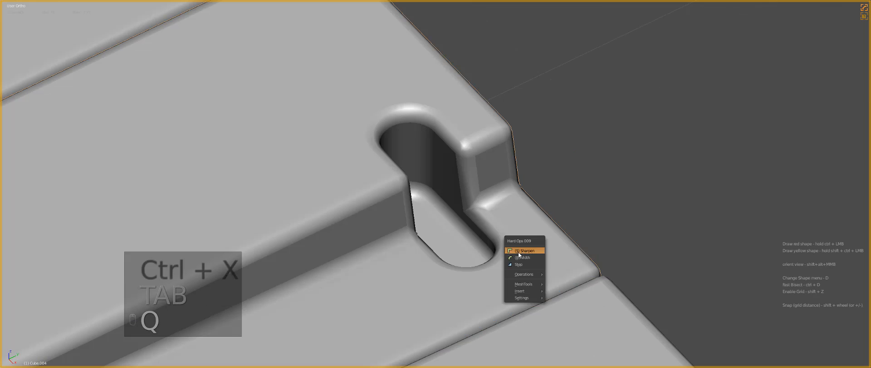
click(532, 257)
scroll(417, 211, down, 3)
scroll(417, 211, down, 4)
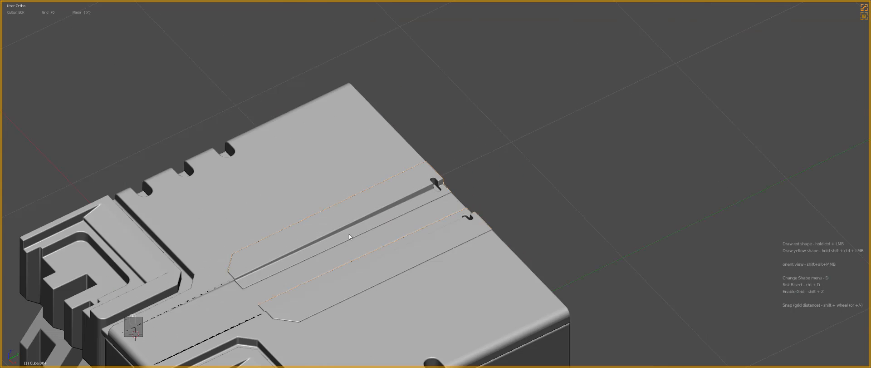
Step: Cut thin mirrored rectangular slots across the channel edges near the strips' chamfered front ends
key(Tab)
key(Tab)
key(KP_7)
key(z)
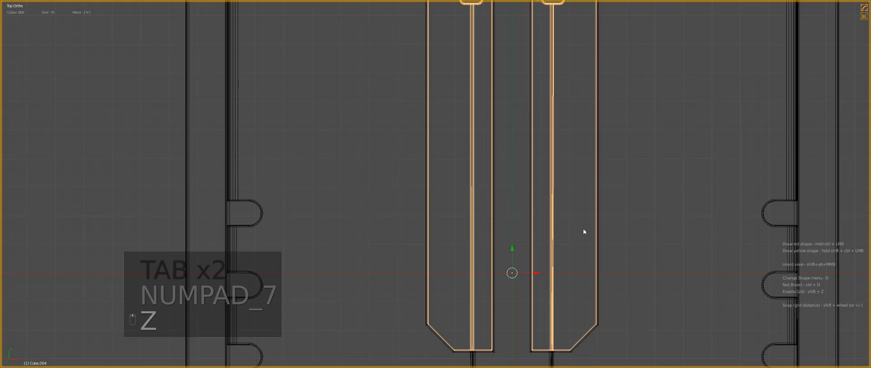
scroll(546, 149, up, 3)
mouse_move(465, 254)
ctrl+mouse_down()
mouse_move(533, 265)
mouse_move(517, 264)
ctrl+mouse_up()
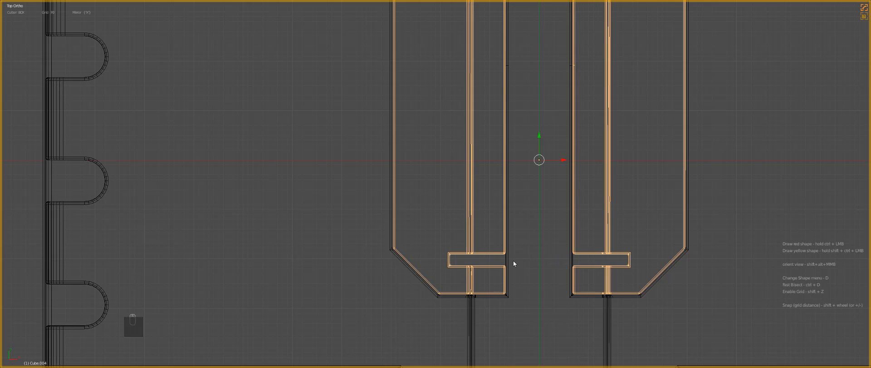
key(z)
scroll(498, 255, down, 3)
scroll(476, 260, down, 3)
key(a)
mouse_move(465, 225)
shift+middle_down()
mouse_move(476, 260)
mouse_move(470, 208)
shift+middle_up()
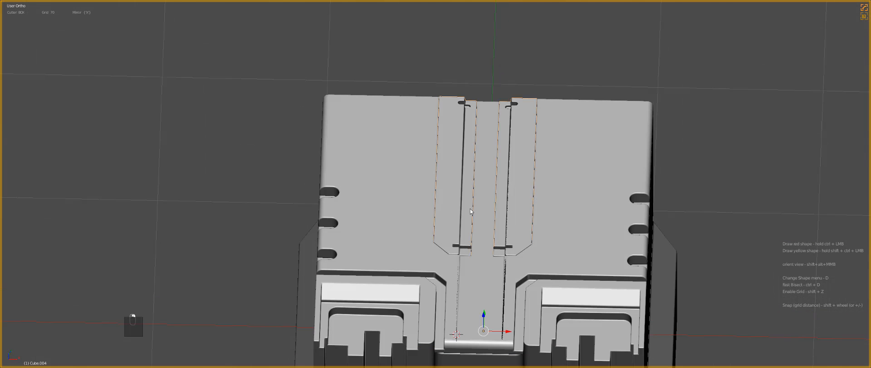
Step: Delete the linked geometry of the strip on the positive X side in edit mode
scroll(470, 209, up, 2)
key(a)
key(Tab)
key(a)
key(a)
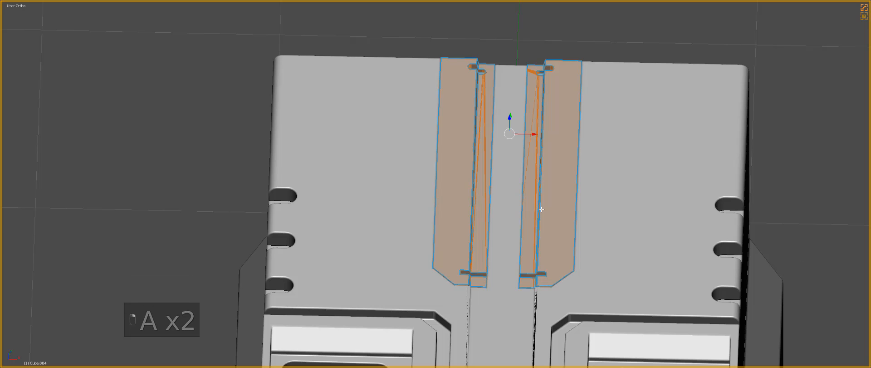
key(a)
key(l)
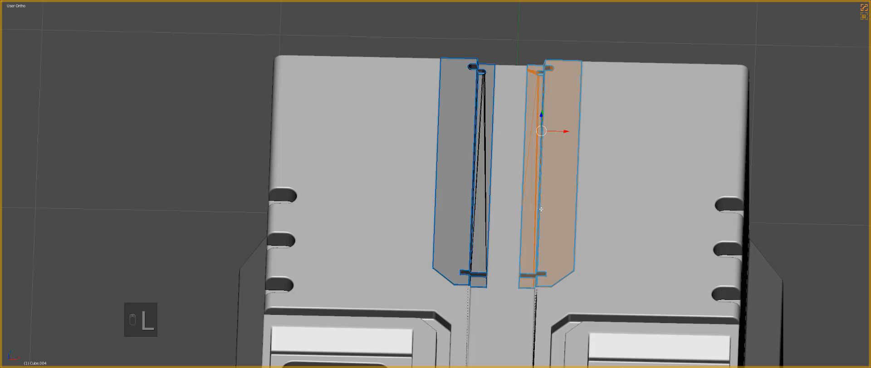
key(x)
click(541, 208)
key(Tab)
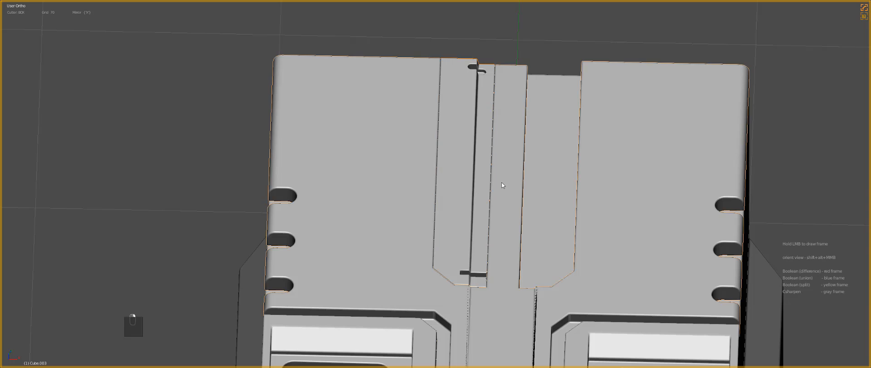
Step: Mirror the remaining strip across X with HardOps and clean the mesh with the HardOps clean operation
key(alt+shift+x)
key(a)
key(q)
mouse_move(464, 171)
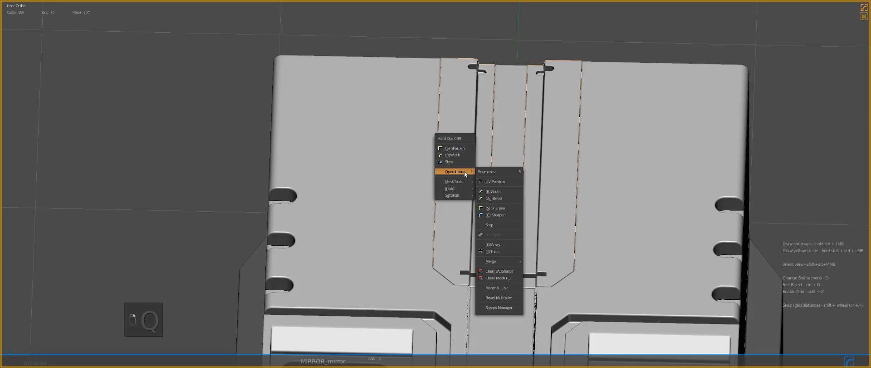
click(494, 270)
key(Tab)
middle_drag(517, 235, 505, 211)
key(Tab)
Step: Cut small mirrored rectangular notches into the top plate beside the strips' outer edges, close to the rear
scroll(464, 234, down, 2)
scroll(480, 234, down, 2)
key(a)
key(a)
key(a)
middle_drag(480, 233, 443, 193)
scroll(444, 194, up, 1)
key(z)
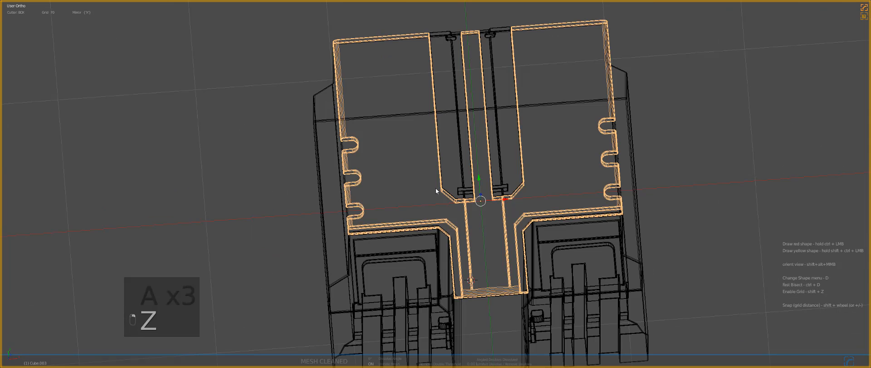
key(KP_7)
scroll(473, 136, up, 3)
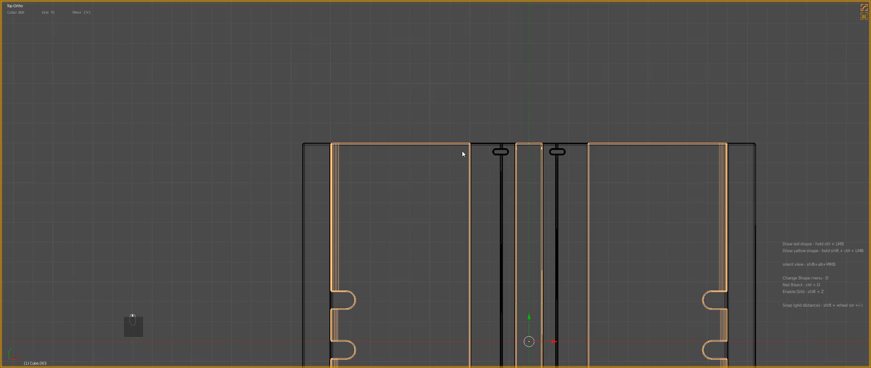
ctrl+drag(463, 151, 474, 156)
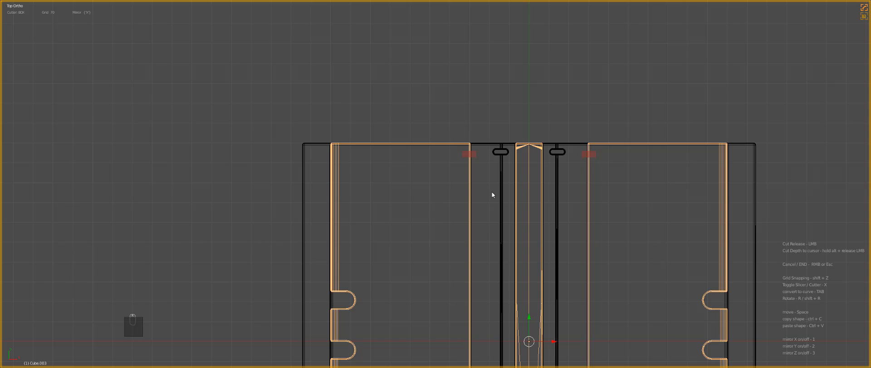
Step: Cut a second pair of small mirrored notches into the top plate beside the strips' chamfered front corners
shift+middle_drag(490, 165, 483, 106)
ctrl+drag(460, 308, 468, 314)
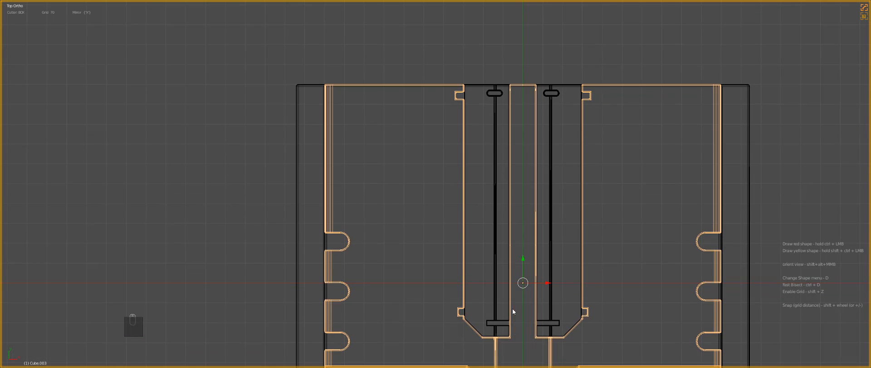
key(z)
Step: Dissolve the leftover edges of the top plate around the narrow grooves in front of the strips
shift+middle_drag(502, 274, 482, 202)
key(Tab)
right_click(500, 272)
key(ctrl+x)
key(ctrl+x)
key(ctrl+x)
key(ctrl+x)
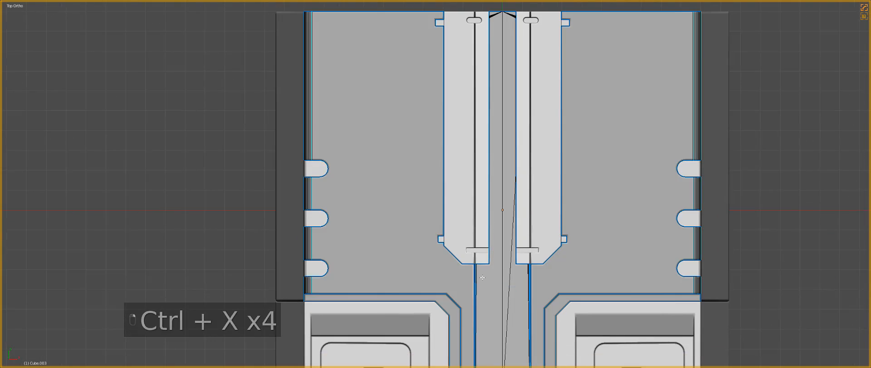
key(ctrl+x)
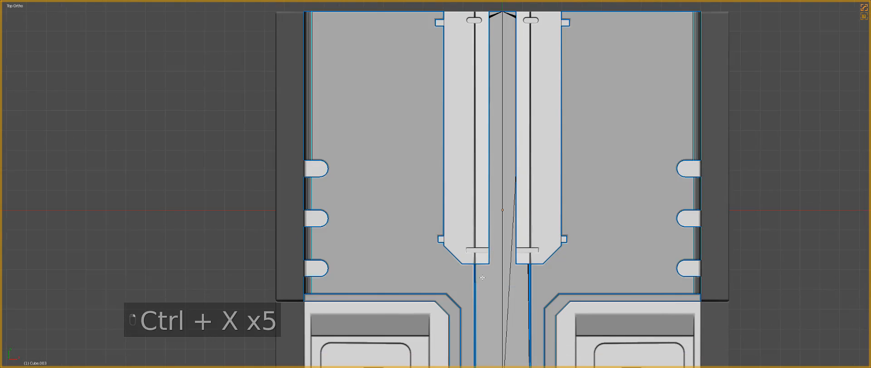
middle_drag(482, 278, 526, 247)
shift+middle_drag(517, 272, 461, 225)
scroll(460, 225, up, 1)
scroll(460, 226, up, 8)
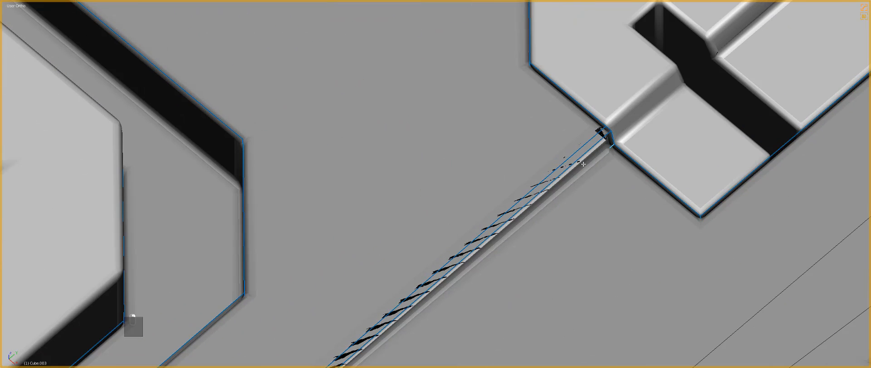
key(ctrl+x)
key(Tab)
Step: Adjust the top plate's bevel width with HardOps and symmetrize the plate across X
key(q)
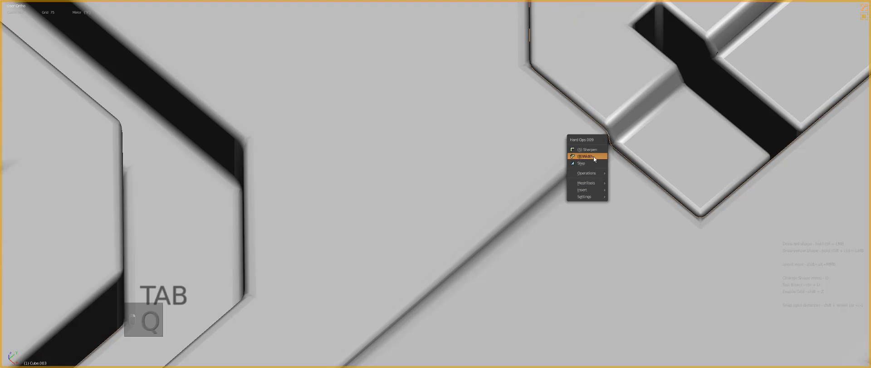
click(593, 156)
click(600, 157)
scroll(515, 195, down, 7)
scroll(516, 194, down, 4)
middle_drag(515, 195, 548, 210)
key(alt+x)
middle_drag(450, 209, 430, 190)
scroll(446, 177, down, 3)
key(a)
Step: Bevel the top plate's long edge between the two small notches along the outer side of the negative X strip
right_click(469, 193)
scroll(443, 189, up, 5)
key(Tab)
right_click(483, 200)
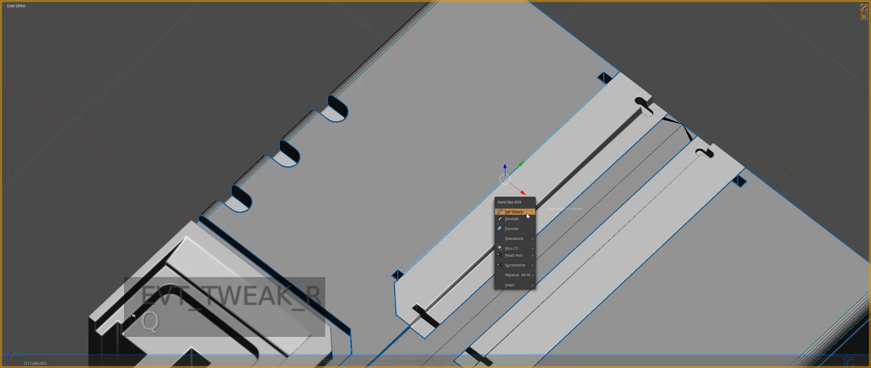
key(ctrl+b)
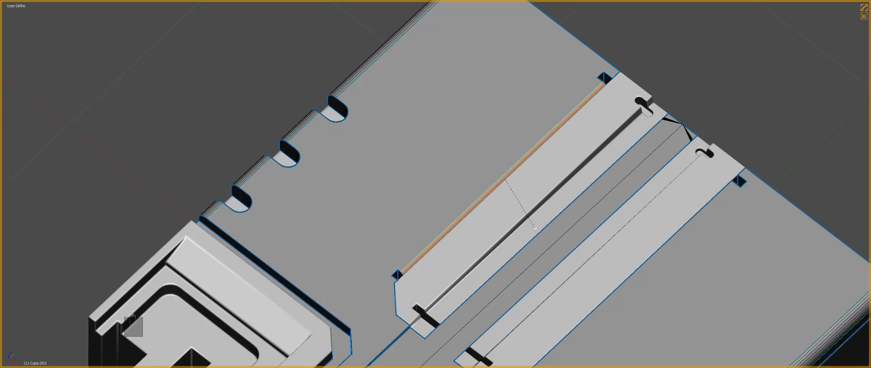
click(536, 228)
key(Tab)
scroll(523, 216, down, 5)
key(KP_7)
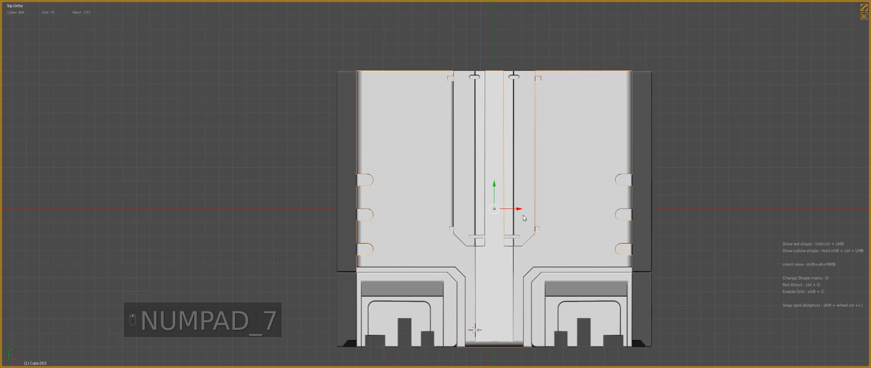
key(s)
right_click(515, 212)
key(d)
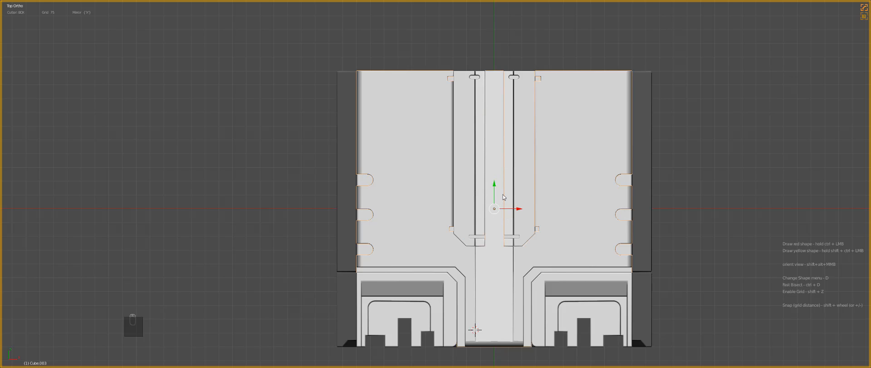
scroll(463, 164, down, 1)
key(a)
scroll(470, 186, up, 5)
key(Tab)
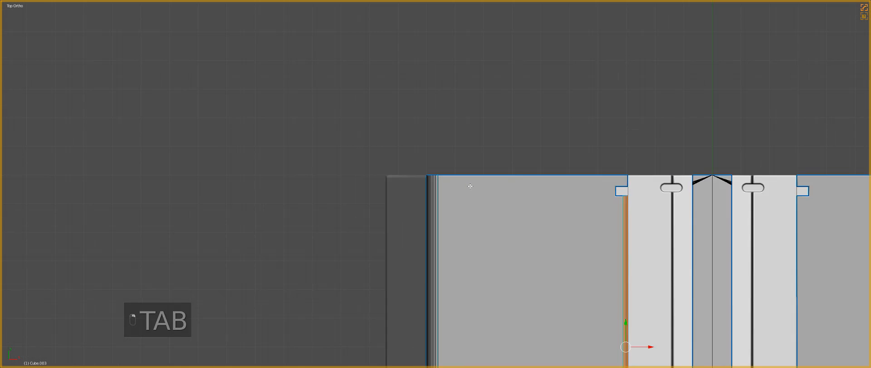
Step: Bisect the top plate with a BoxCutter line running straight across X at the height of the rear notches
key(z)
key(a)
key(Tab)
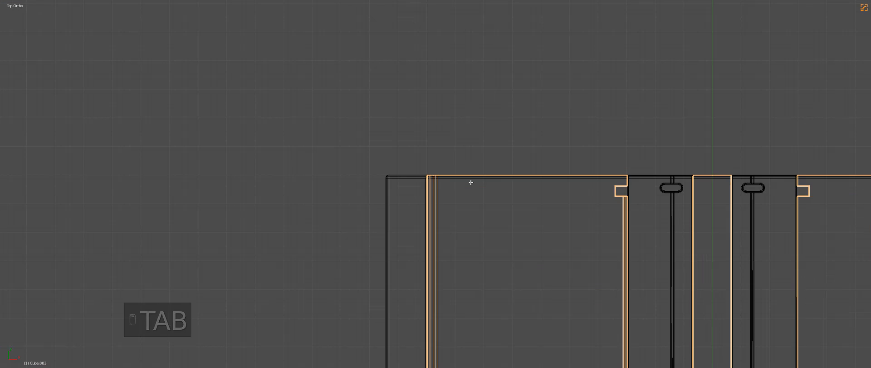
key(alt+w)
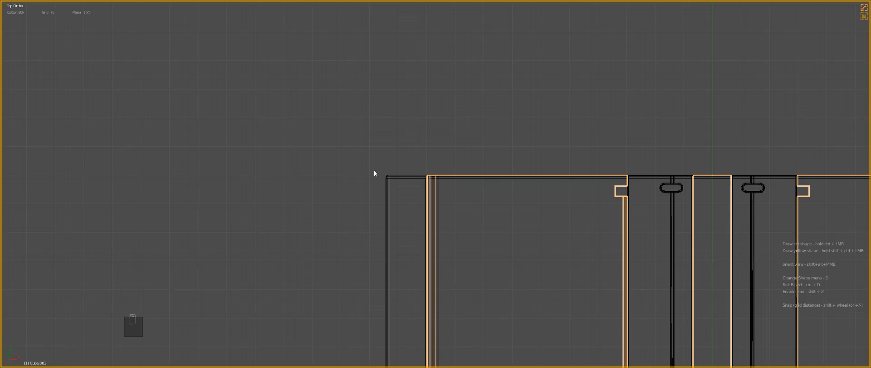
key(ctrl+d)
drag(398, 189, 584, 190)
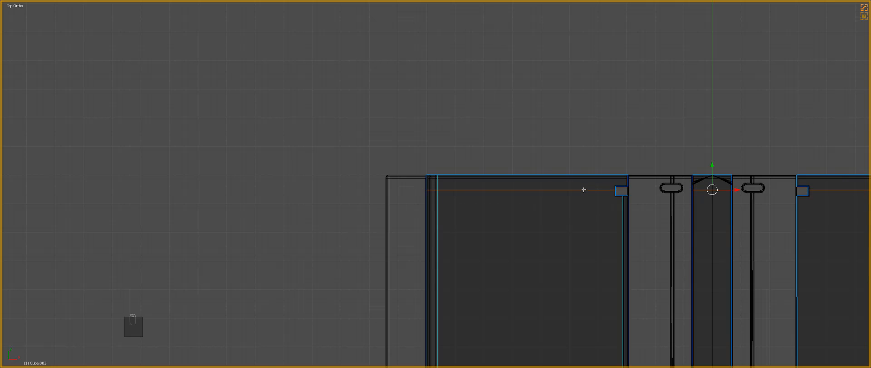
scroll(613, 229, down, 5)
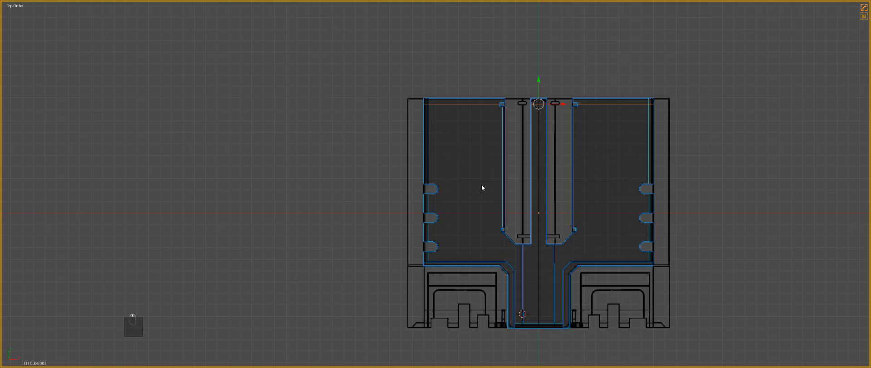
key(a)
Step: Knife a diagonal edge from the channel's chamfered front corner to the plate's front outline on the negative X side
scroll(499, 287, up, 3)
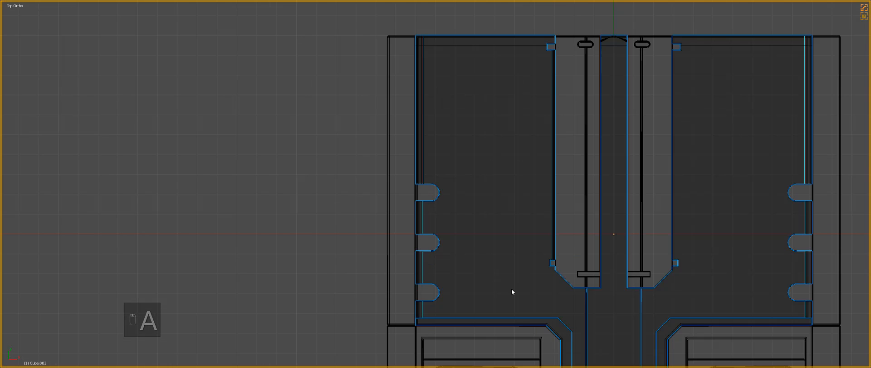
scroll(513, 309, down, 1)
key(k)
click(514, 314)
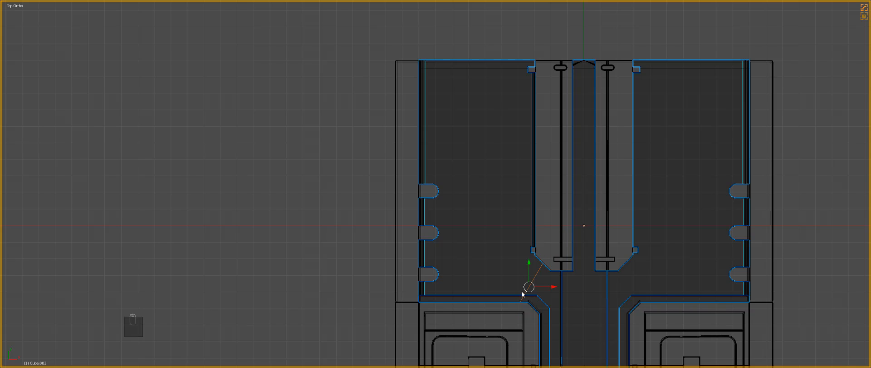
Step: Knife an angle-constrained horizontal edge from the channel to the plate's outer side on the negative X half
key(k)
click(551, 208)
key(c)
click(321, 199)
key(Return)
key(z)
key(Tab)
Step: Set the BoxCutter shape to Circle and cut small mirrored round holes near the top plate's rear outer corners
shift+middle_drag(506, 143, 553, 190)
scroll(520, 147, up, 3)
key(d)
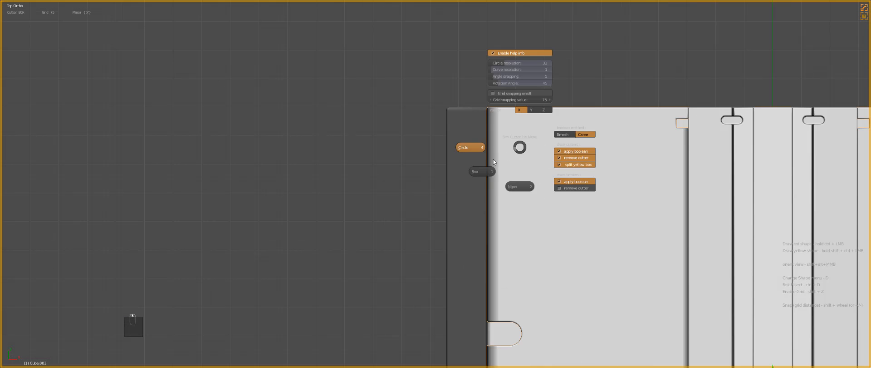
click(476, 148)
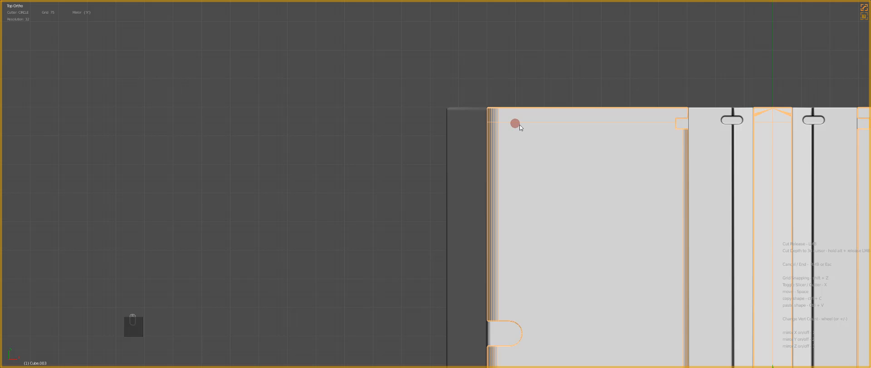
key(d)
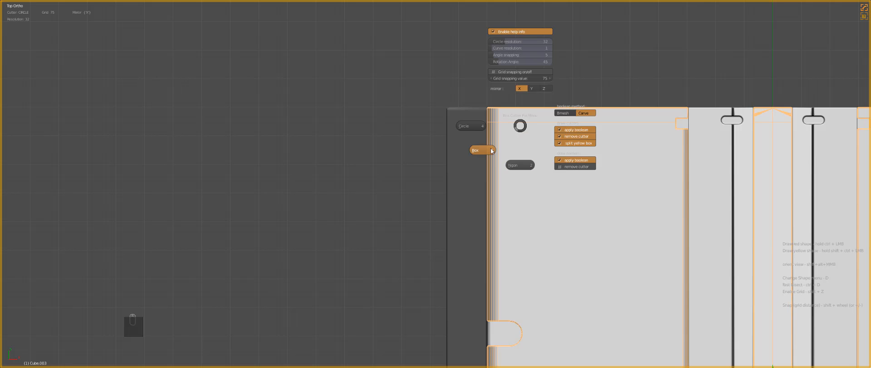
click(475, 126)
key(d)
click(509, 123)
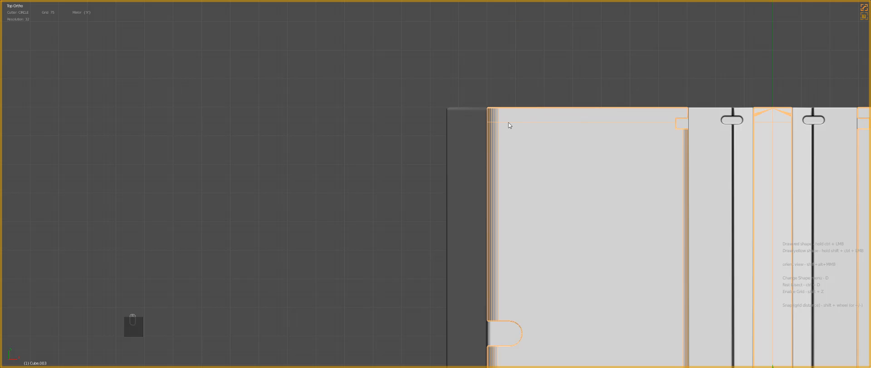
ctrl+drag(512, 122, 516, 124)
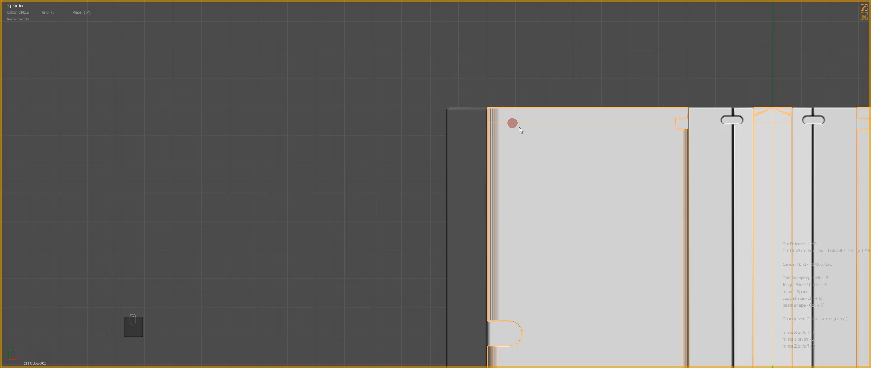
scroll(582, 178, down, 3)
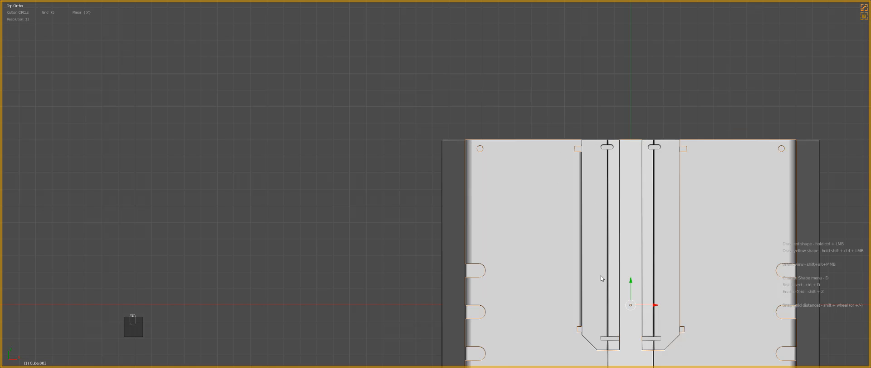
Step: Cut two more pairs of mirrored round holes, beside the channel's outer edges and ahead of its chamfered front corners
shift+middle_drag(601, 275, 533, 185)
ctrl+drag(494, 222, 498, 225)
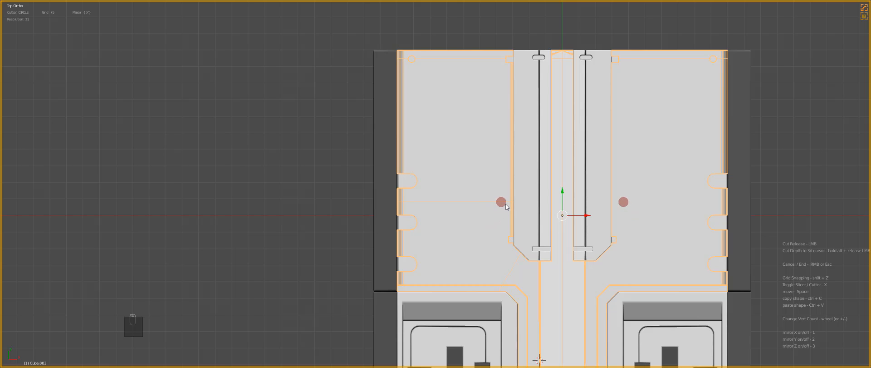
click(510, 268)
click(523, 266)
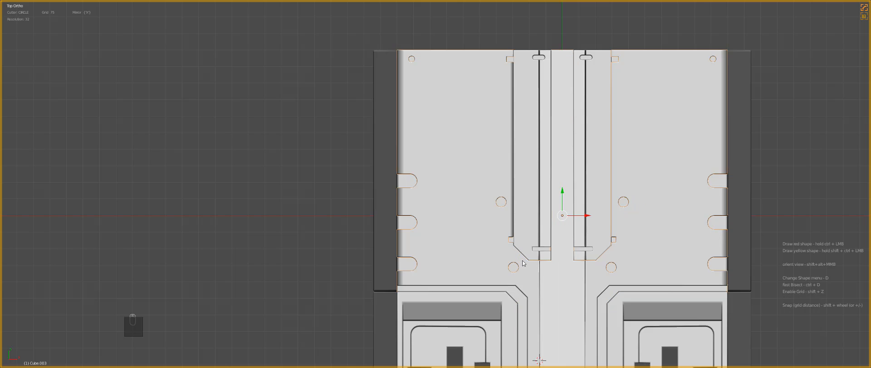
key(a)
key(Tab)
key(Tab)
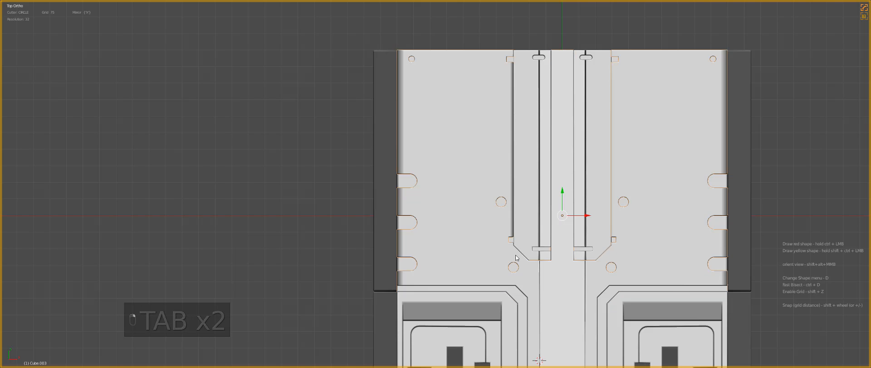
Step: Symmetrize the top plate across X with HardOps to mirror the edge bevel and holes
key(alt+x)
middle_drag(517, 262, 497, 253)
key(a)
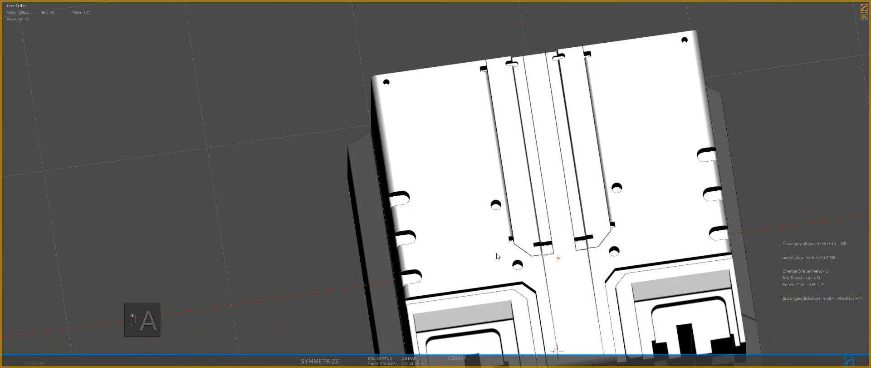
scroll(497, 253, up, 3)
scroll(497, 254, down, 4)
right_click(485, 234)
Step: Examine the symmetrized plate and its holes in wireframe and solid shading from the front and top views
key(z)
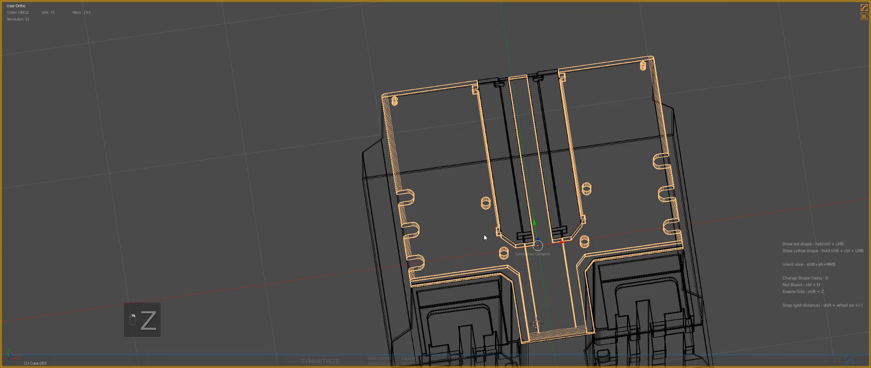
key(KP_1)
scroll(495, 232, up, 3)
key(z)
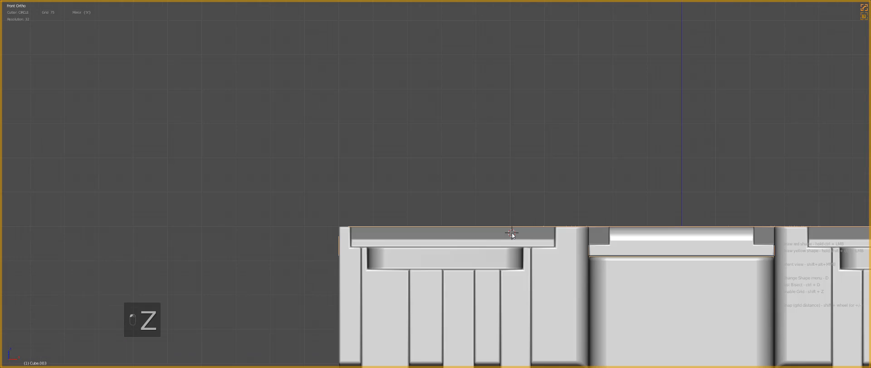
key(KP_7)
key(z)
scroll(565, 172, down, 2)
scroll(568, 178, up, 2)
key(a)
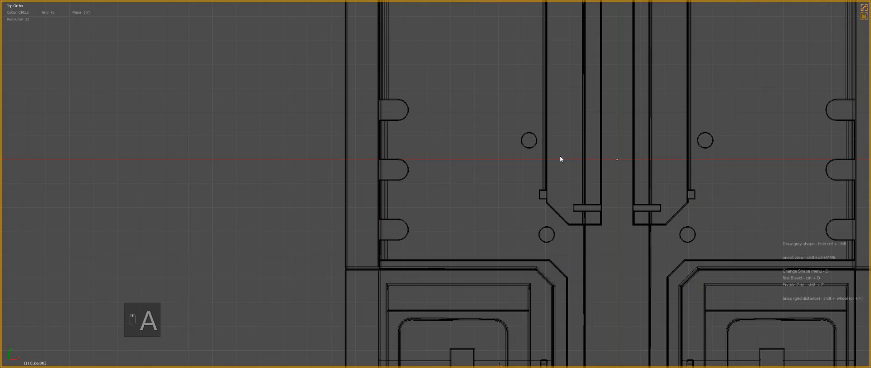
Step: Switch the BoxCutter shape to Ngon and select the top plate
key(z)
right_click(529, 140)
key(d)
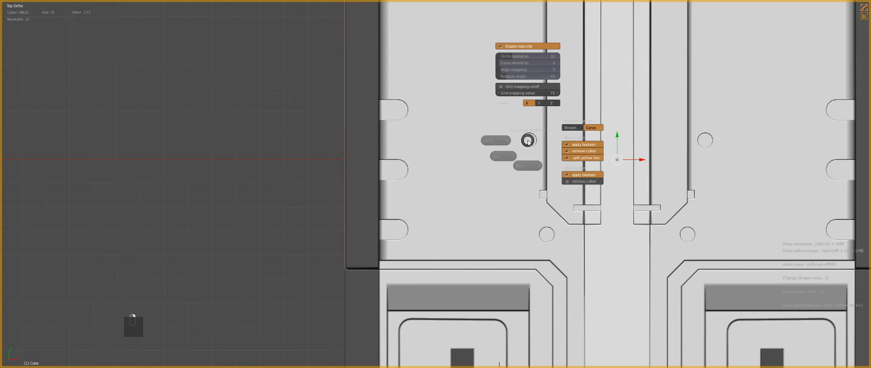
click(512, 158)
key(a)
right_click(513, 155)
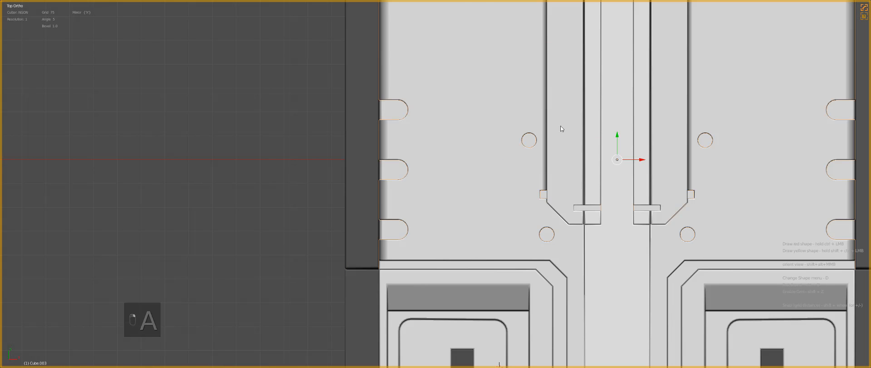
Step: Draw a mirrored, stepped eight-point Ngon outline on the top plate, enclosing the round holes beside the channel's chamfered front end
ctrl+click(571, 111)
right_click(504, 114)
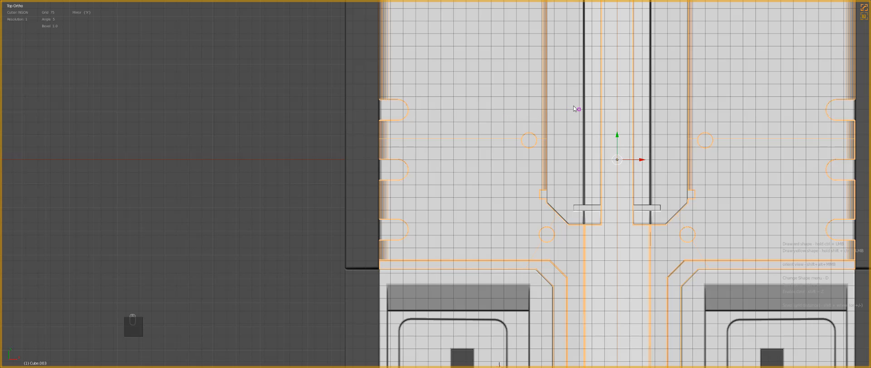
ctrl+click(576, 109)
ctrl+click(500, 109)
ctrl+click(503, 170)
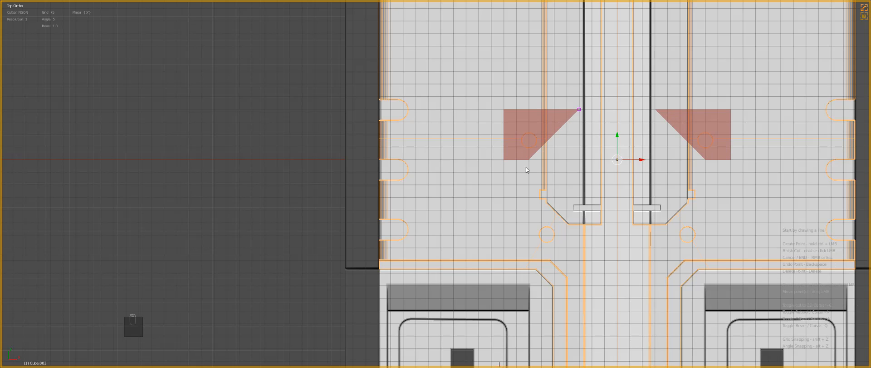
ctrl+click(527, 167)
ctrl+click(527, 246)
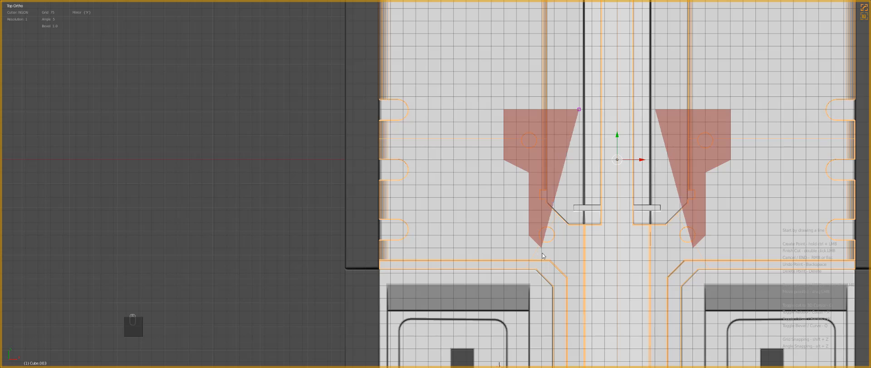
ctrl+click(560, 275)
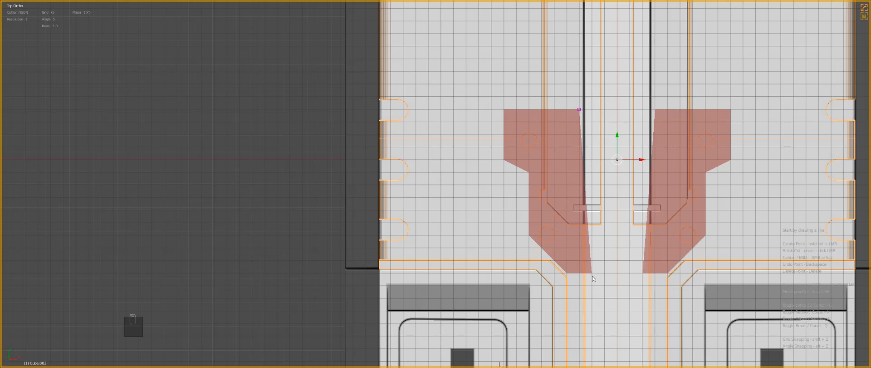
ctrl+click(598, 277)
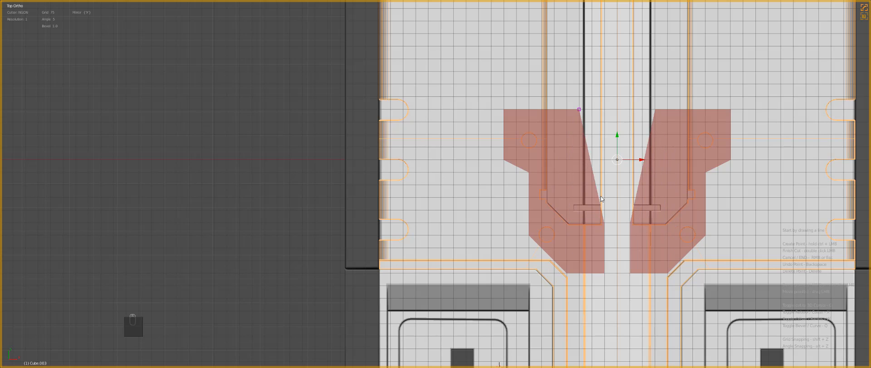
double_click(600, 107)
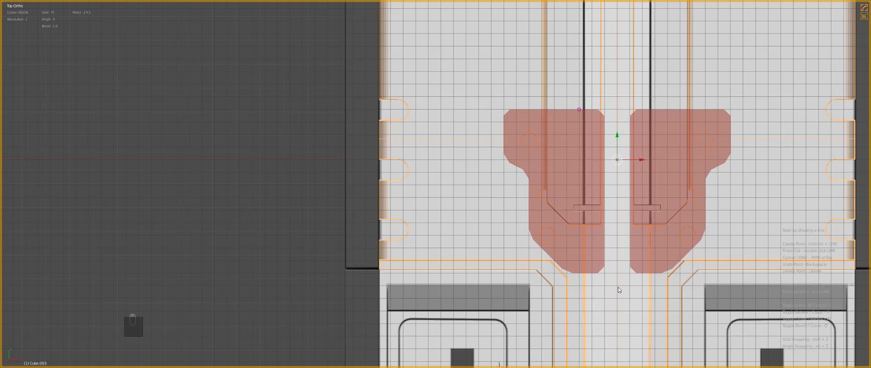
Step: Round the Ngon outline's corners, cut it into the plate as mirrored recesses and check the resulting mesh
scroll(618, 286, up, 4)
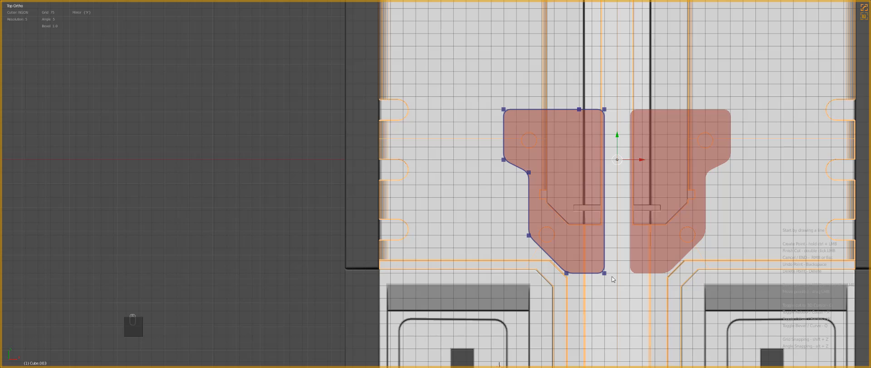
click(584, 233)
middle_drag(581, 243, 383, 209)
scroll(531, 216, up, 4)
key(Tab)
scroll(556, 231, down, 6)
key(Tab)
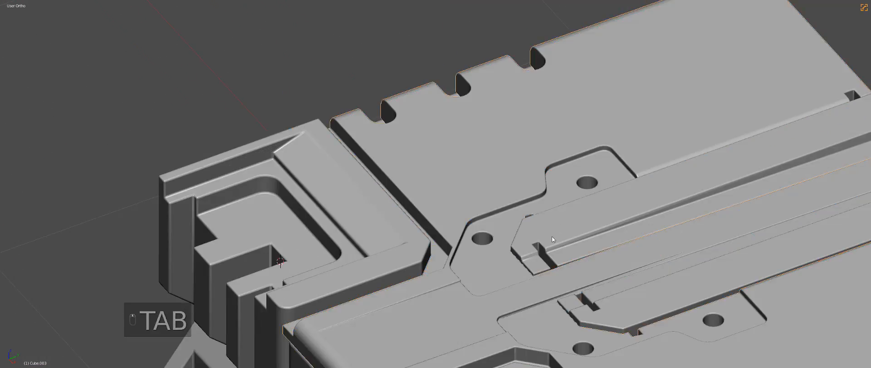
Step: From the top view, draw a mirrored, stepped seven-point Ngon outline over the plate's rear outer corners, extending past its edges
key(a)
key(a)
middle_drag(447, 184, 521, 214)
key(KP_7)
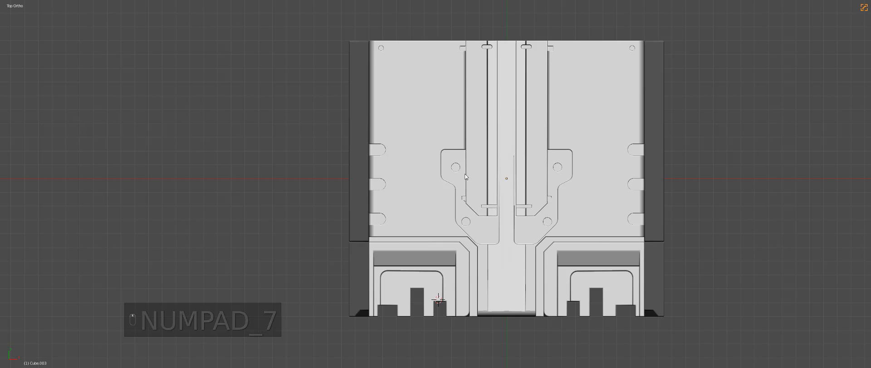
key(a)
key(a)
key(a)
key(alt+w)
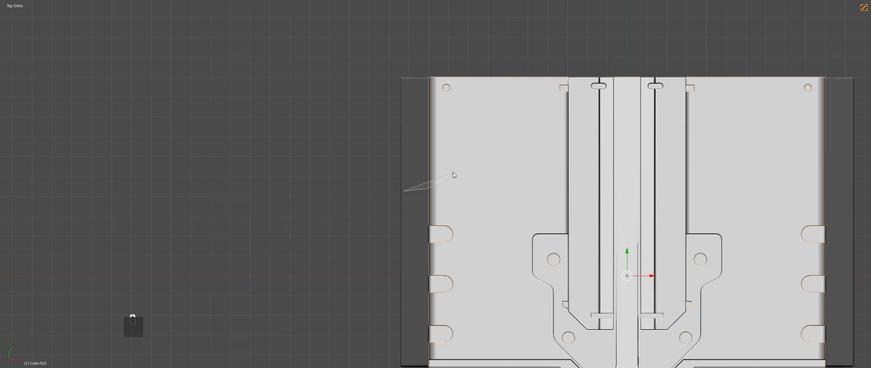
ctrl+drag(447, 194, 445, 168)
click(447, 169)
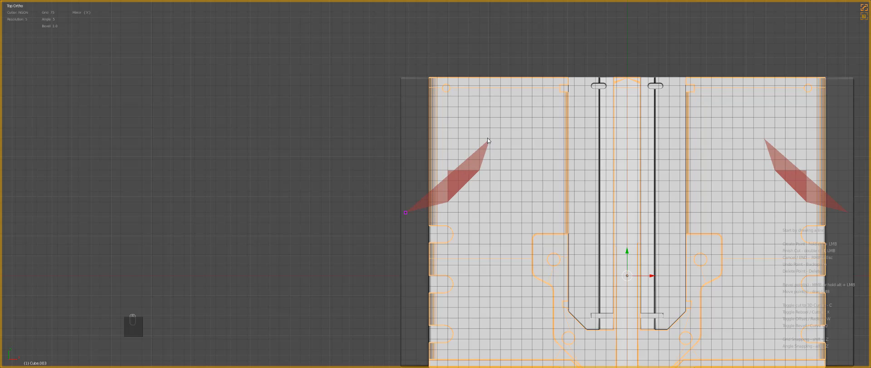
ctrl+click(499, 149)
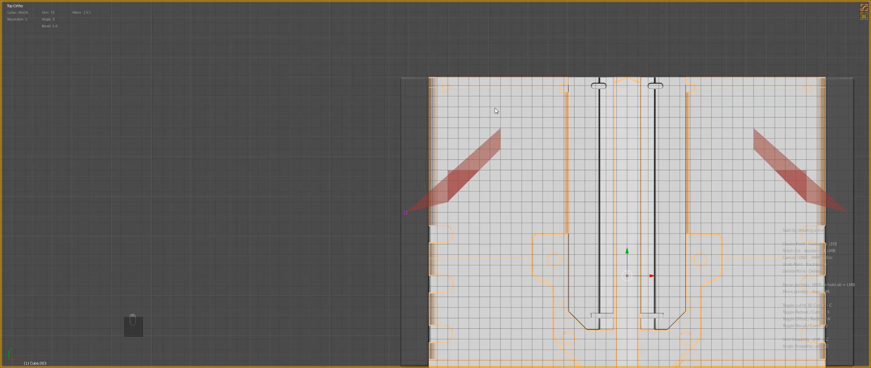
ctrl+click(500, 65)
click(399, 62)
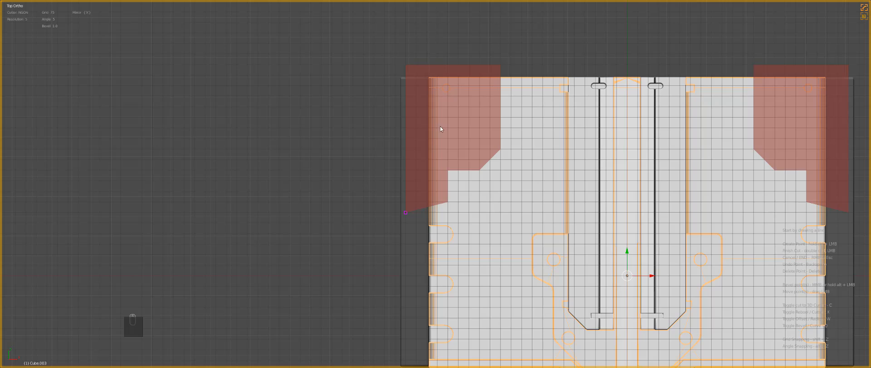
Step: Round the rear corner outline and cut it into the plate as mirrored recesses, checking the resulting mesh
key(a)
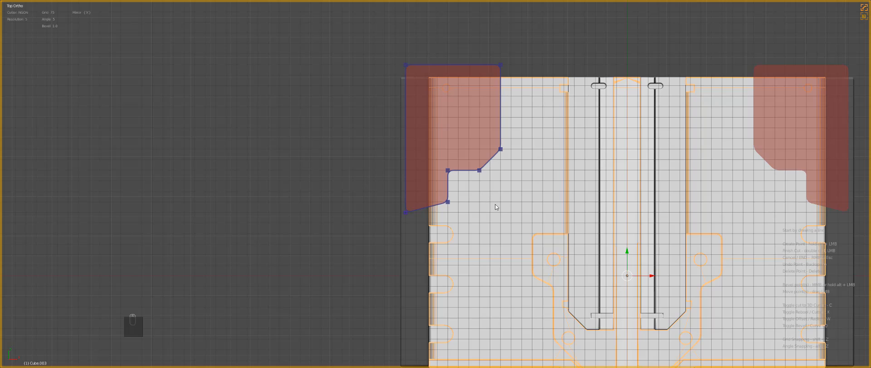
double_click(471, 200)
middle_drag(470, 200, 558, 157)
right_click(503, 176)
middle_drag(503, 176, 438, 179)
scroll(538, 213, down, 3)
scroll(538, 212, up, 6)
key(Tab)
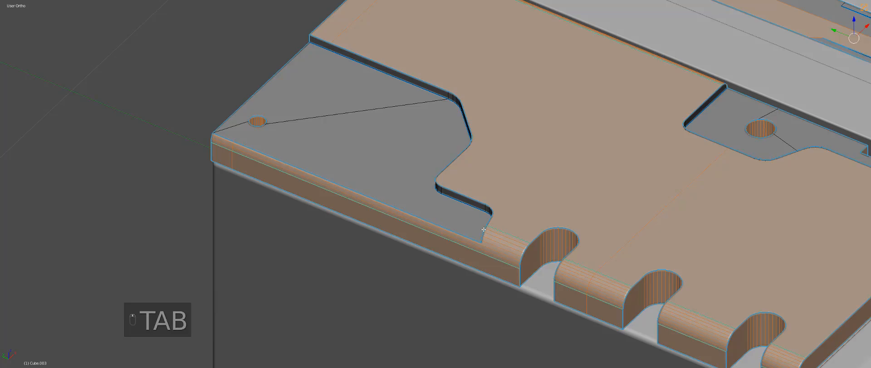
scroll(484, 229, down, 1)
key(Tab)
Step: Select the main body block beneath the plates and examine it in wireframe and solid shading from the top and front views
scroll(590, 206, down, 3)
middle_drag(636, 206, 527, 234)
scroll(488, 233, down, 4)
key(a)
key(z)
key(KP_7)
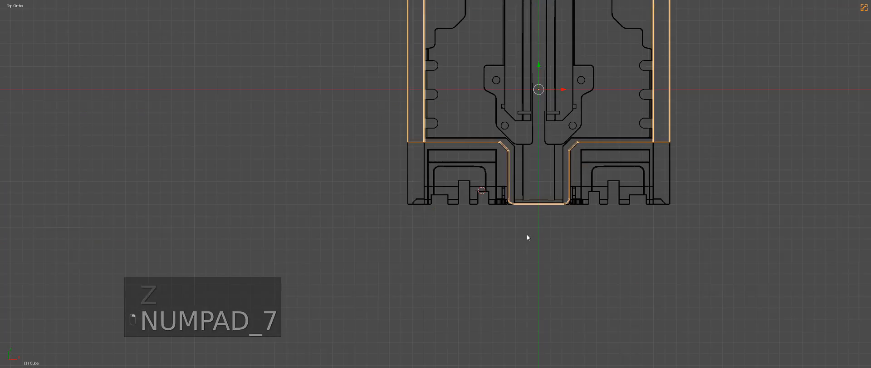
scroll(527, 233, up, 5)
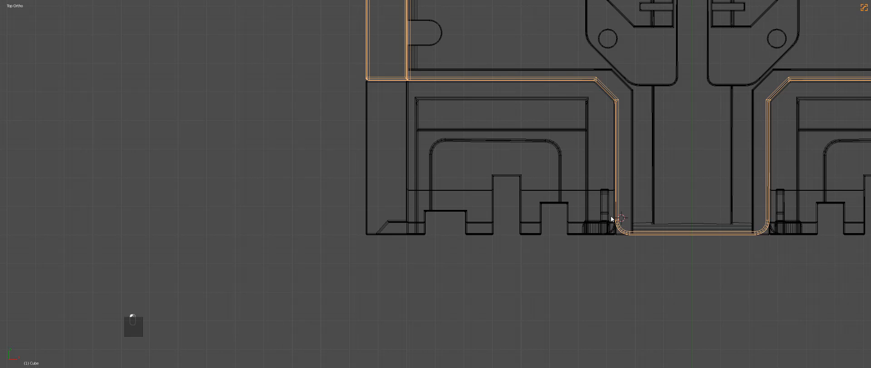
key(z)
key(KP_1)
key(a)
key(a)
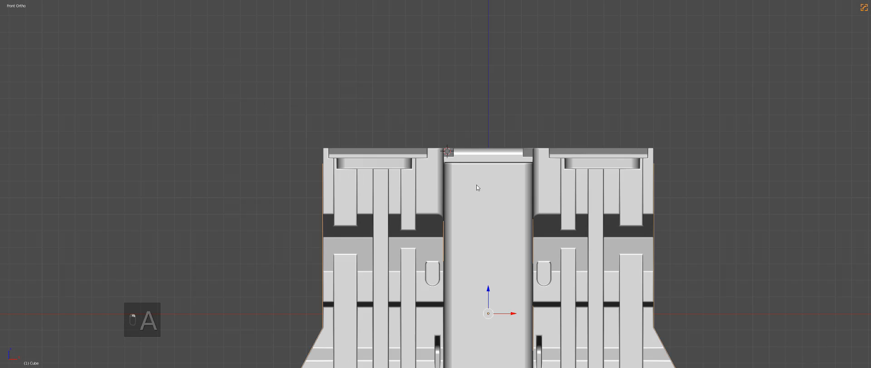
scroll(476, 184, up, 3)
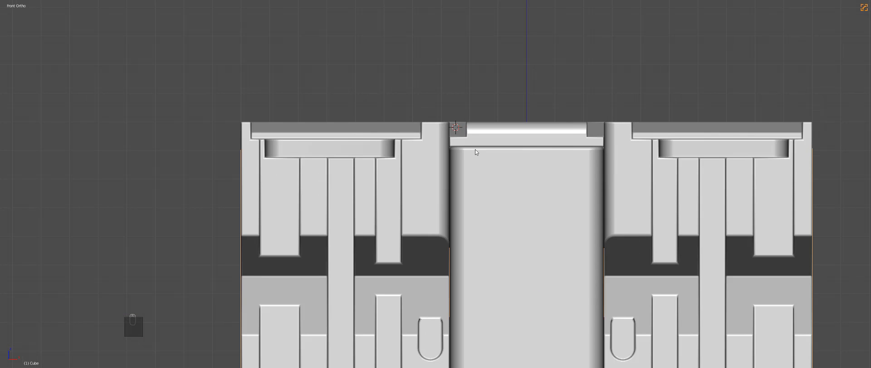
scroll(479, 162, down, 2)
key(a)
key(a)
scroll(482, 177, up, 2)
key(z)
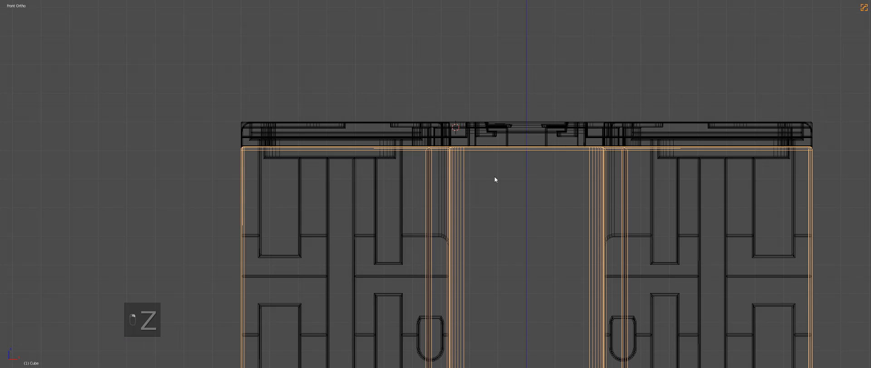
Step: Draw a mirrored square Ngon outline on the upper front of the body's central column, overlapping its side edges
key(alt+w)
key(d)
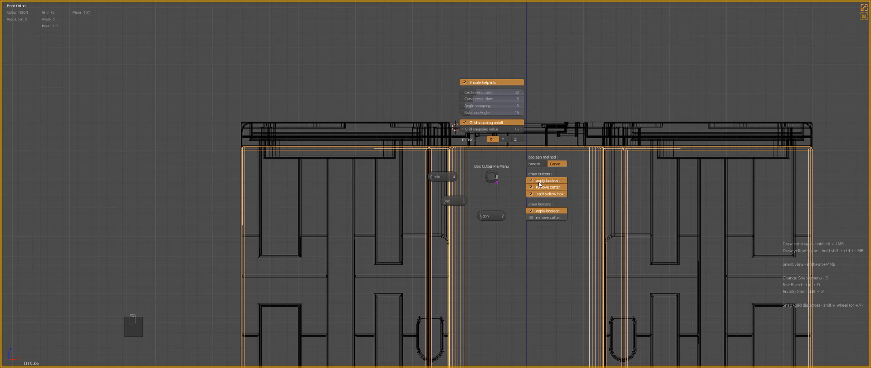
right_click(504, 182)
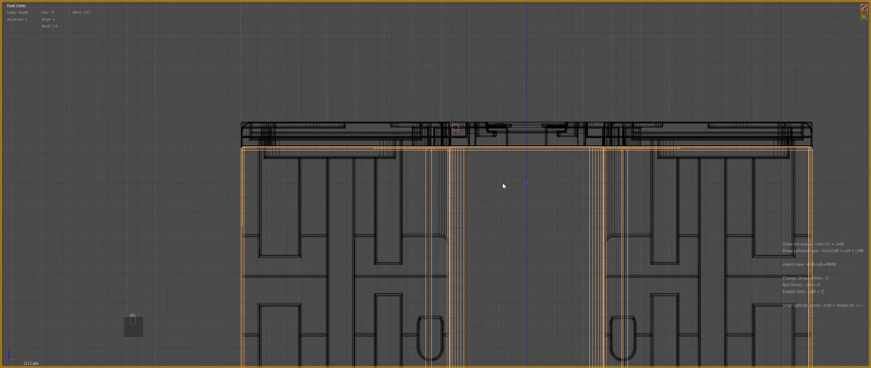
right_click(467, 180)
key(z)
key(a)
key(a)
key(alt+w)
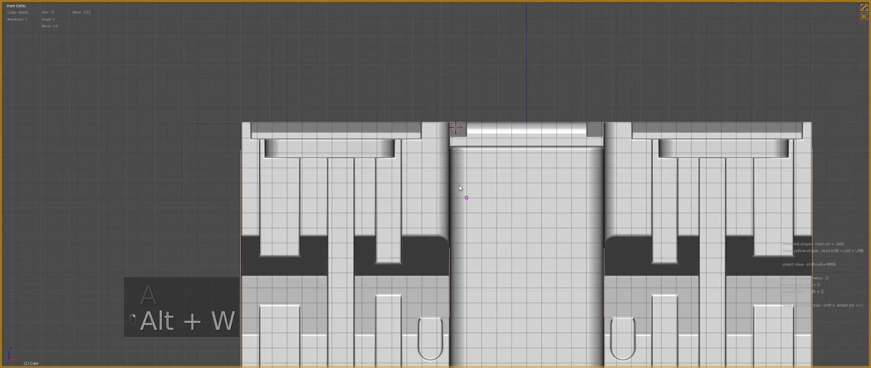
ctrl+click(414, 172)
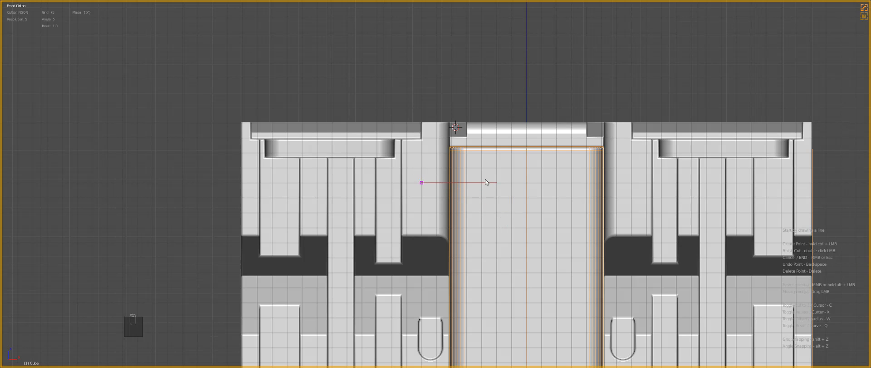
ctrl+click(497, 182)
ctrl+click(497, 258)
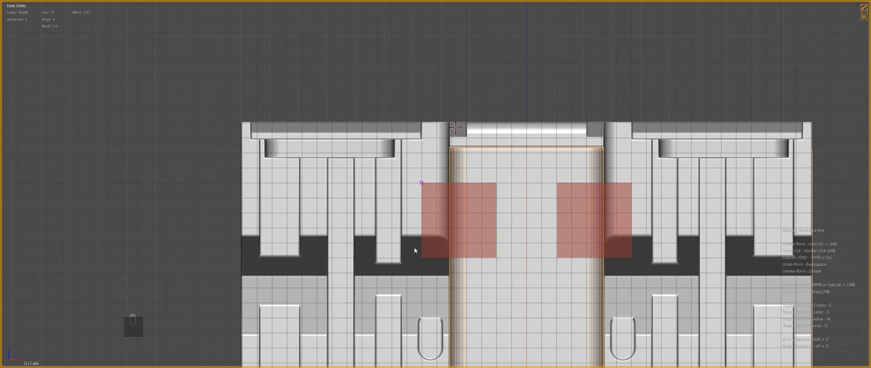
Step: Chamfer the lower inner corner of the square Ngon outline and apply the mirrored cut to the body
middle_drag(500, 257, 468, 260)
mouse_move(500, 259)
scroll(472, 259, down, 4)
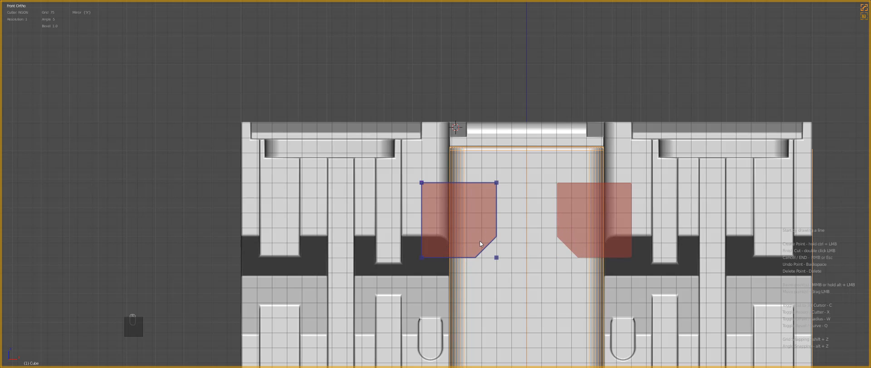
double_click(486, 232)
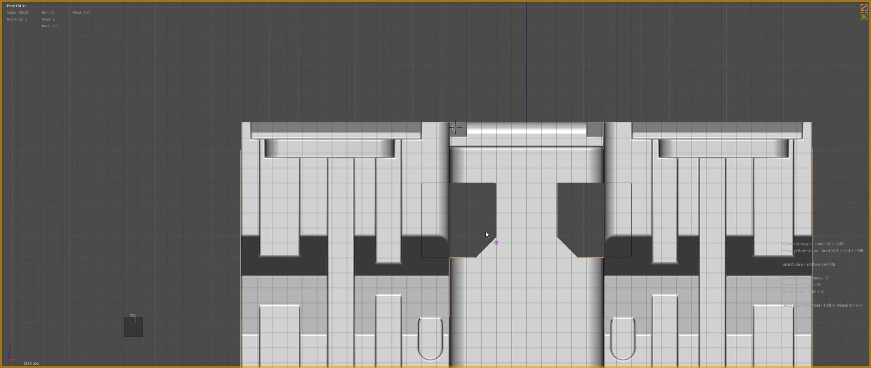
Step: Select the chamfered Ngon's mirrored mesh object and adjust its bevel width with HardOps
key(z)
key(z)
key(z)
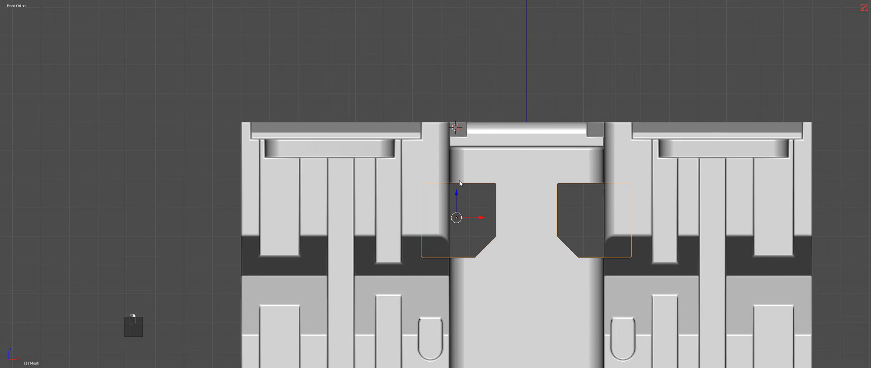
scroll(459, 180, up, 2)
key(q)
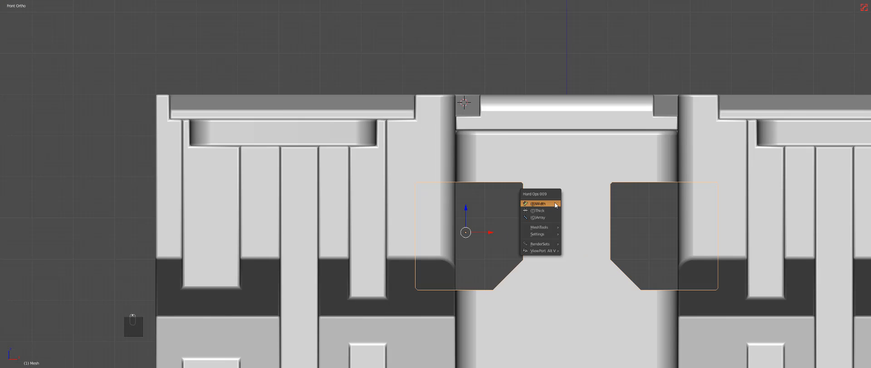
click(552, 203)
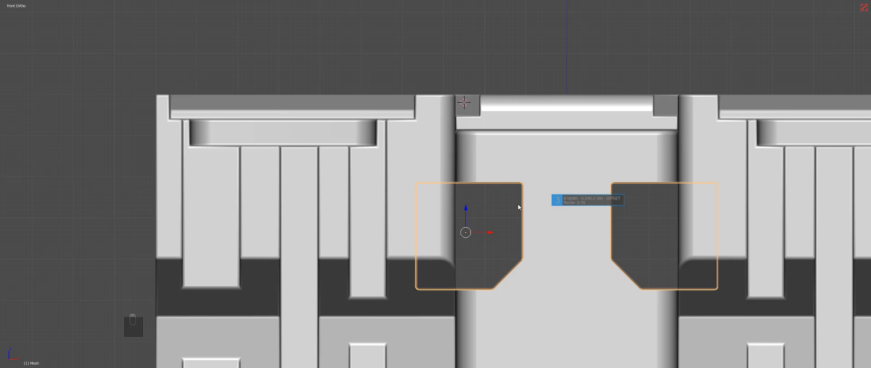
key(ctrl+grave)
key(q)
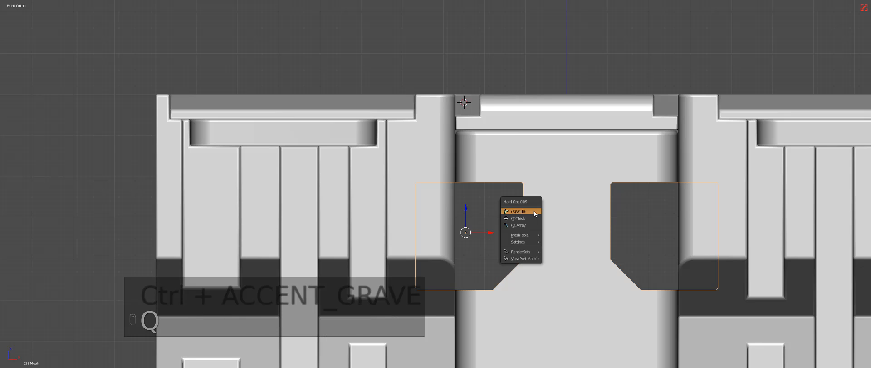
click(517, 210)
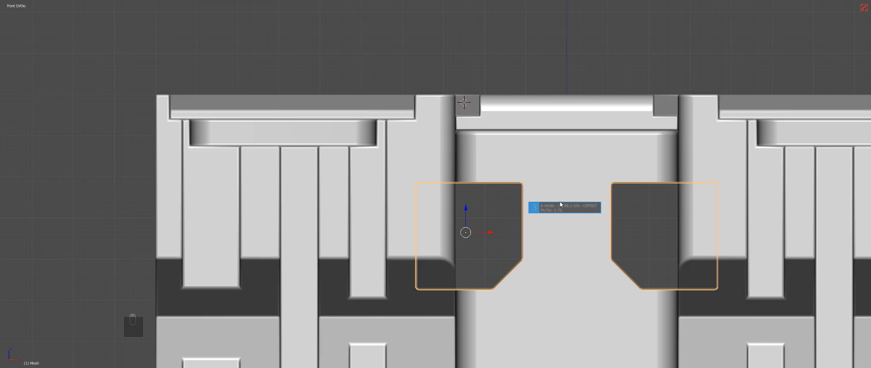
click(580, 206)
Step: Turn off Clamp Overlap on the mirrored cutter's Bevel modifier and adjust its bevel width with HardOps
key(ctrl+grave)
click(592, 258)
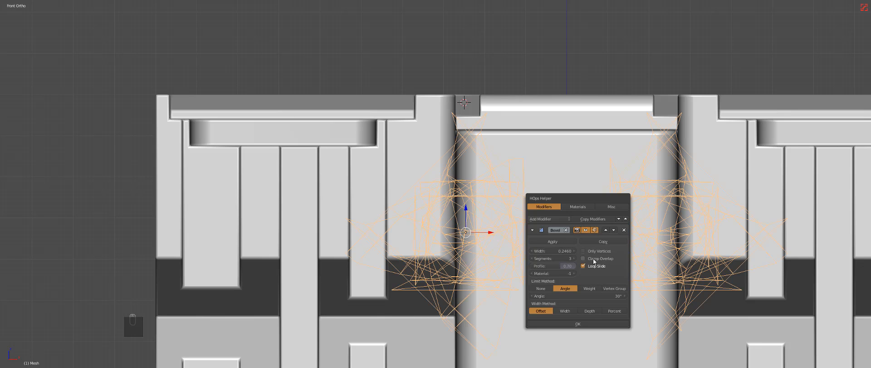
key(q)
click(510, 216)
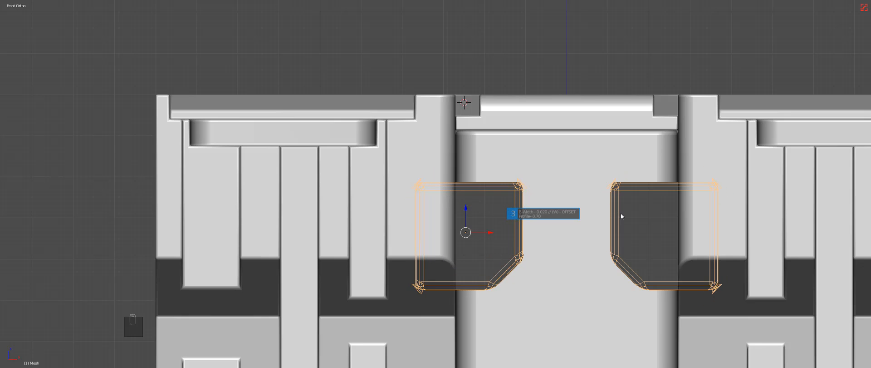
scroll(625, 216, down, 2)
scroll(625, 216, up, 2)
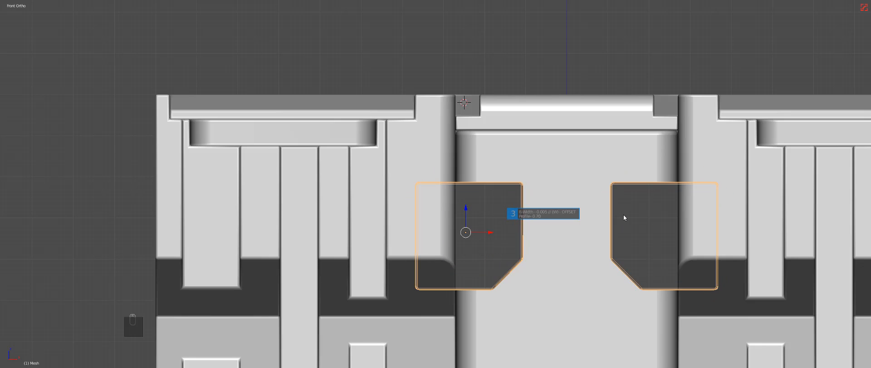
click(623, 214)
Step: Try a different bevel width on the mirrored cutter and undo it
scroll(528, 195, down, 4)
mouse_move(528, 195)
middle_down()
mouse_move(539, 210)
mouse_move(518, 200)
mouse_move(496, 218)
middle_up()
key(z)
key(z)
scroll(495, 218, up, 6)
key(q)
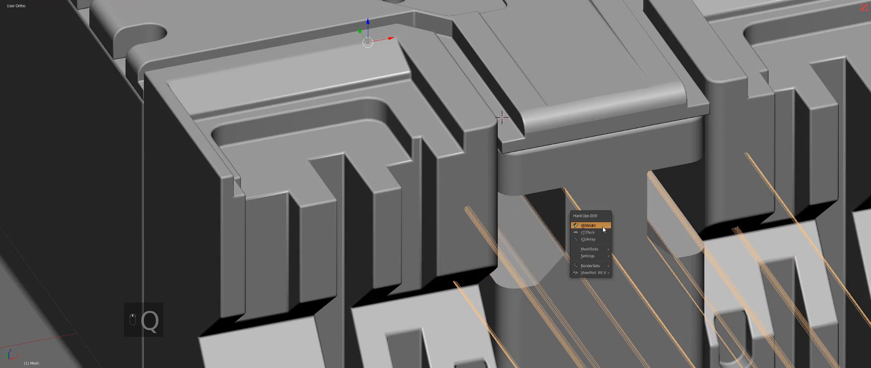
click(600, 225)
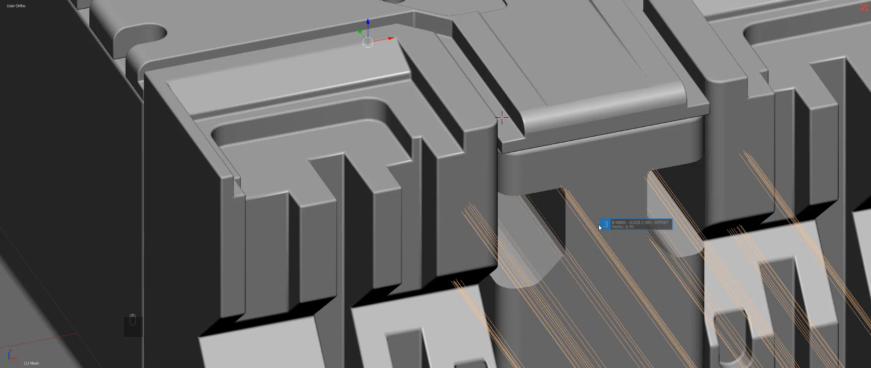
click(598, 224)
middle_drag(592, 221, 584, 202)
key(ctrl+z)
Step: Readjust the mirrored cutter's bevel width with HardOps to keep it narrow
scroll(602, 197, up, 1)
key(q)
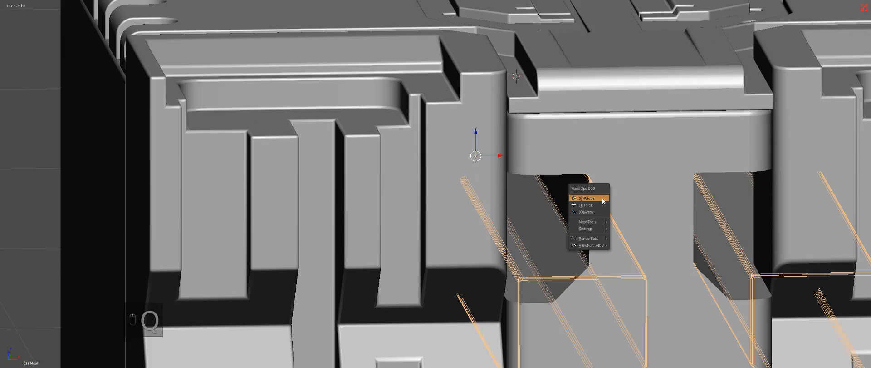
click(603, 198)
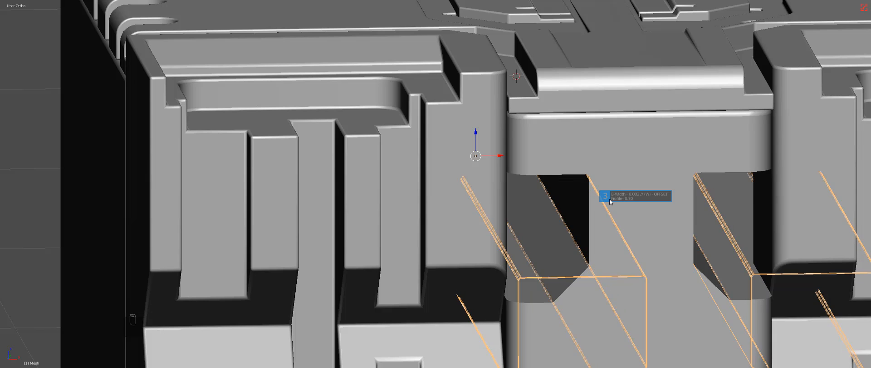
click(609, 198)
Step: Examine the mirrored cutter's mesh and bevelled edges from several angles in object and edit mode
middle_drag(600, 222, 510, 206)
scroll(581, 217, up, 5)
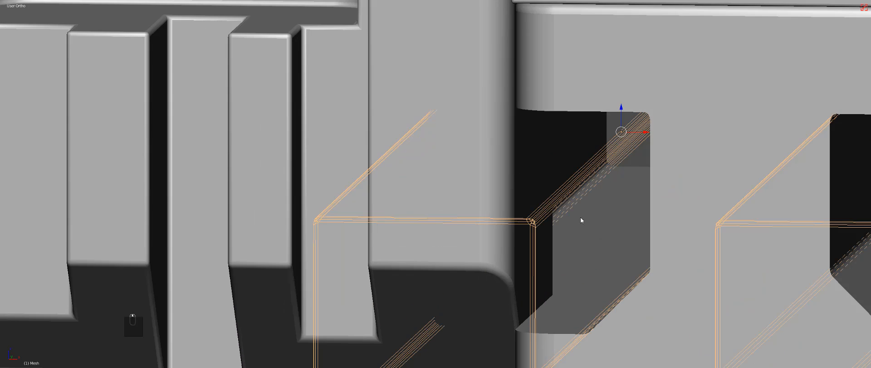
key(q)
key(ctrl+grave)
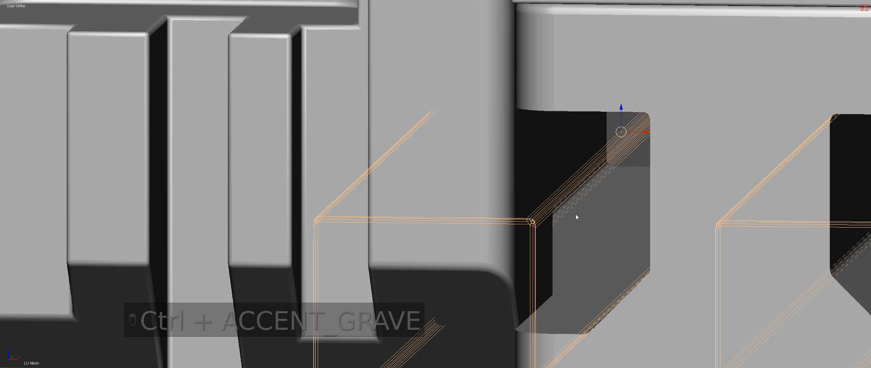
key(Tab)
key(a)
key(a)
key(a)
key(a)
key(a)
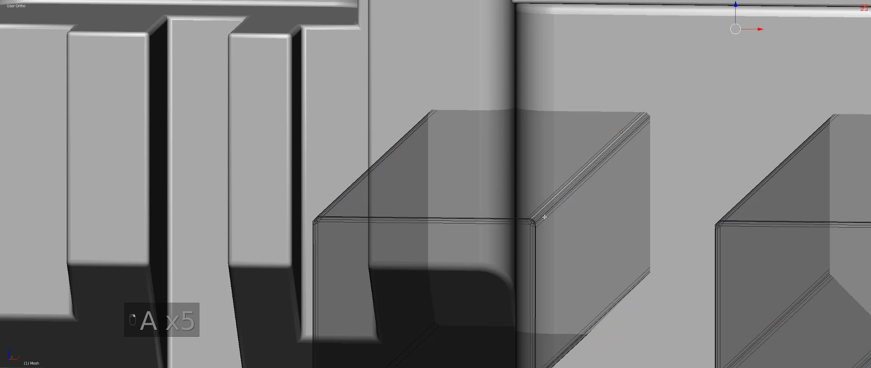
middle_drag(362, 200, 502, 206)
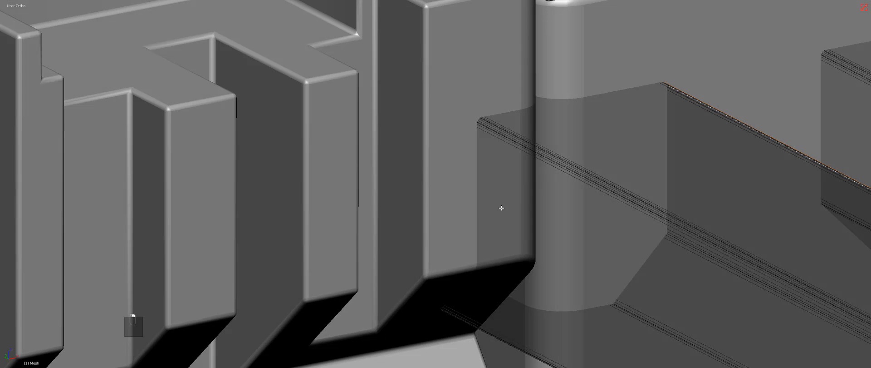
scroll(574, 153, down, 1)
scroll(648, 194, up, 3)
key(Tab)
key(q)
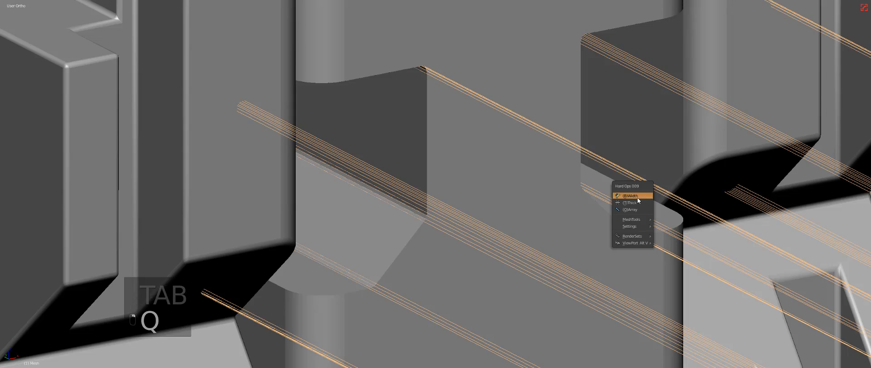
key(Tab)
scroll(550, 232, down, 4)
middle_drag(550, 232, 502, 229)
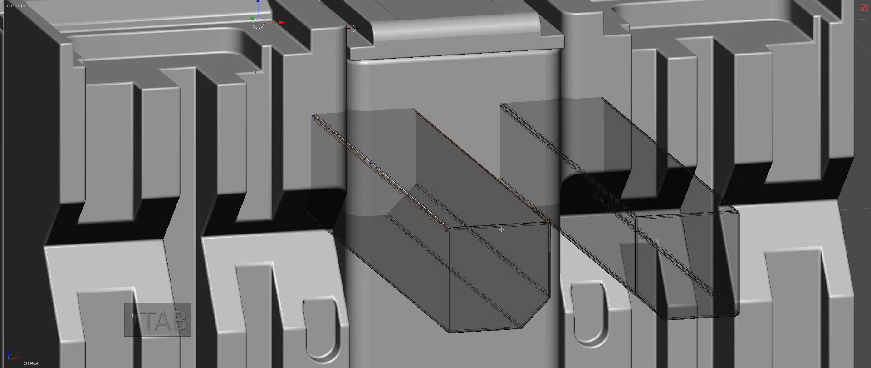
Step: Dissolve the stray lengthwise edges at the cutter's corners, undoing the last dissolve at its chamfer
right_click(437, 213)
key(ctrl+x)
key(ctrl+x)
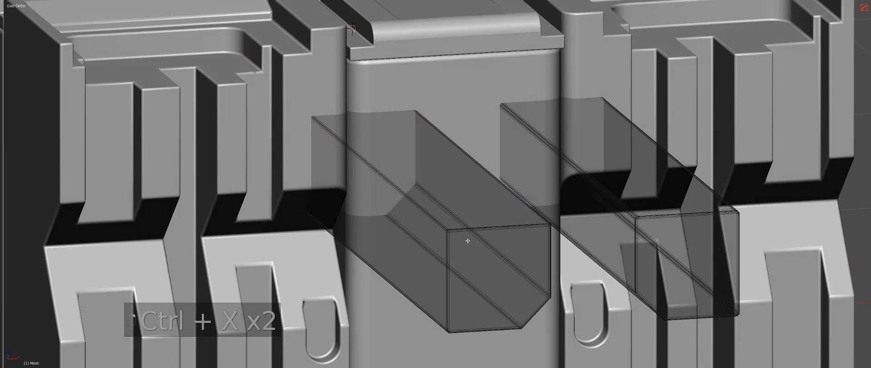
scroll(488, 230, up, 3)
right_click(507, 289)
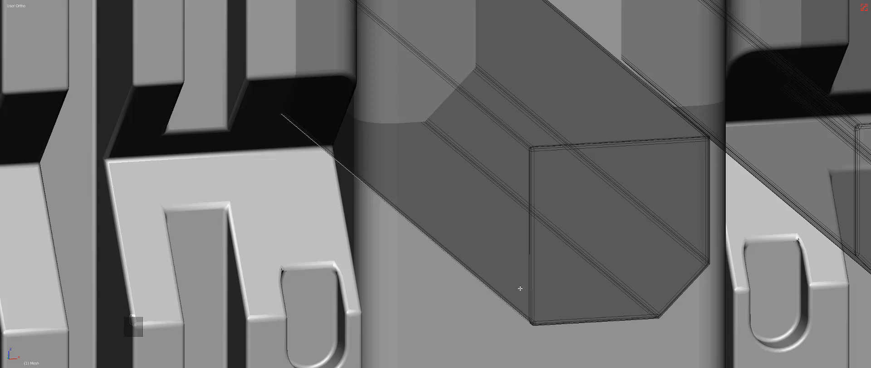
middle_drag(520, 287, 556, 268)
scroll(556, 268, down, 9)
key(KP_Decimal)
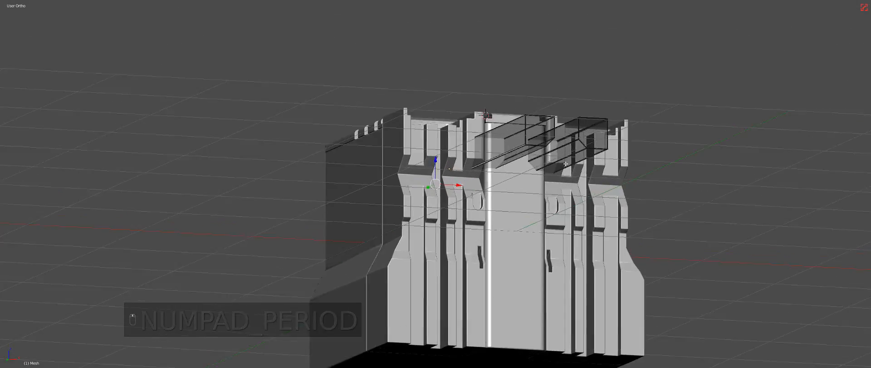
key(ctrl+x)
scroll(554, 206, up, 3)
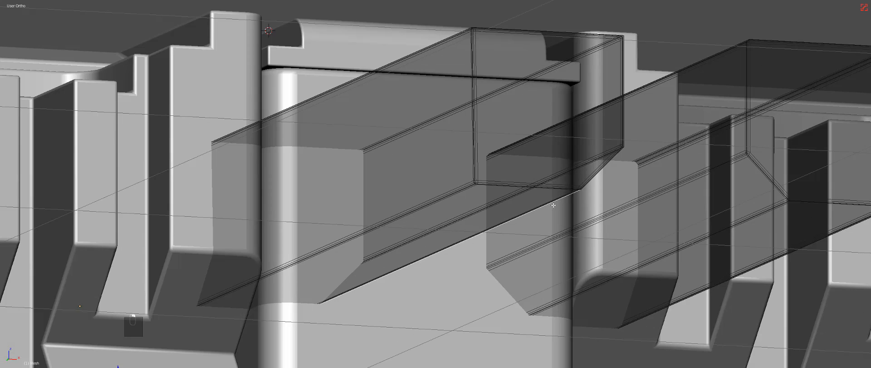
key(ctrl+x)
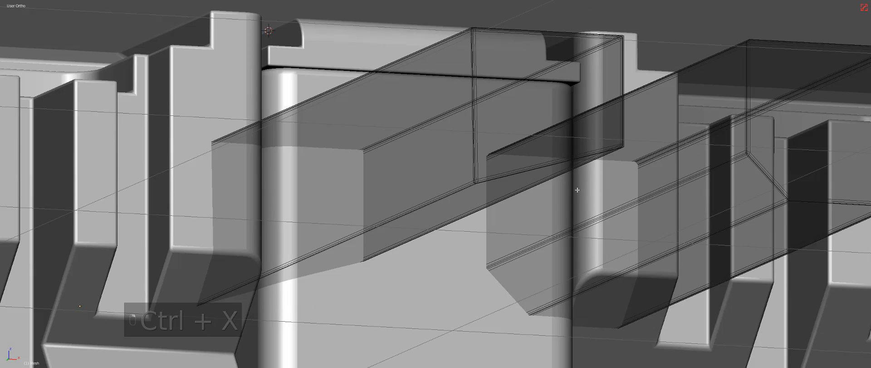
key(ctrl+z)
Step: Try moving the cutter's chamfer edges in solid and wireframe shading to check for stray geometry
middle_drag(578, 189, 563, 200)
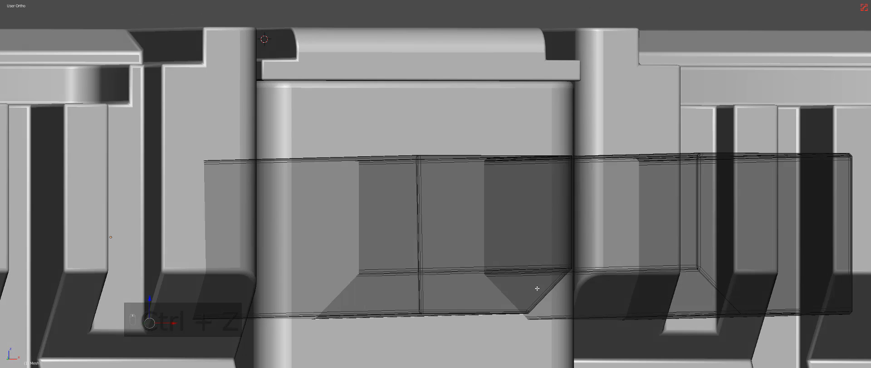
right_click(538, 288)
key(g)
right_click(550, 257)
key(g)
right_click(514, 274)
key(z)
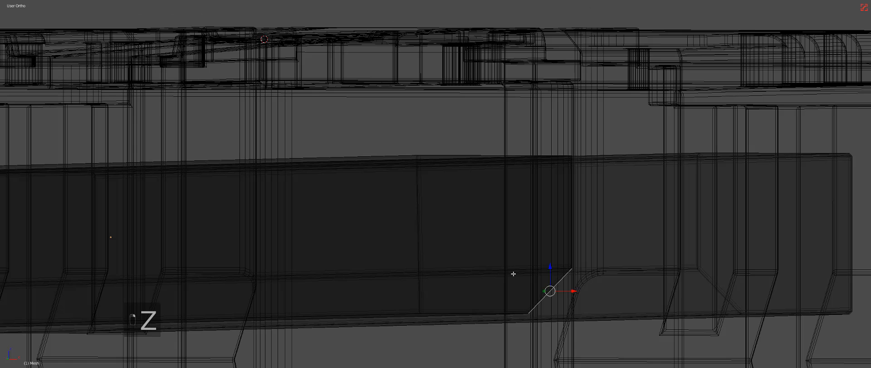
right_click(513, 274)
key(z)
key(g)
right_click(537, 236)
Step: Adjust the cutter's bevel width, set the bevel to 7 segments, and hide the cutter
key(Tab)
scroll(535, 237, down, 1)
middle_drag(537, 238, 521, 250)
key(q)
click(502, 249)
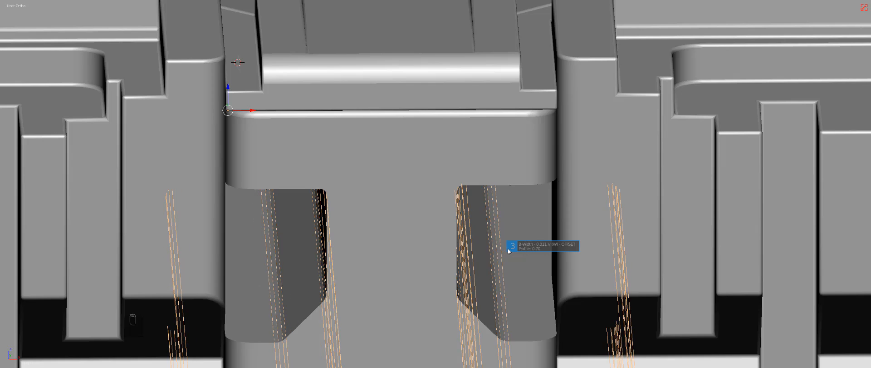
scroll(509, 251, up, 4)
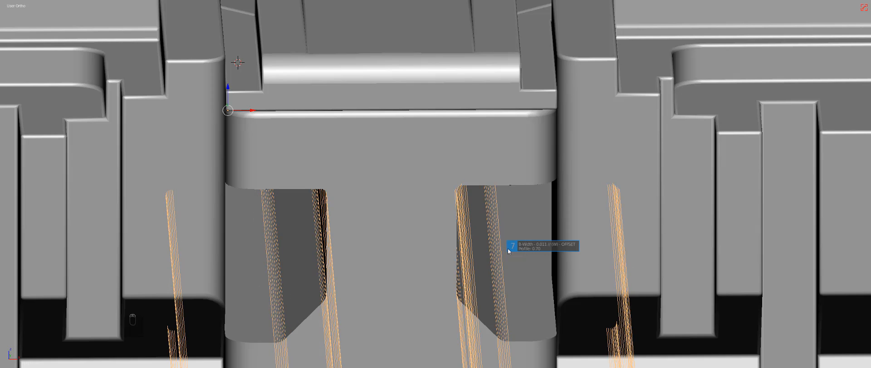
click(508, 249)
key(h)
scroll(385, 233, down, 2)
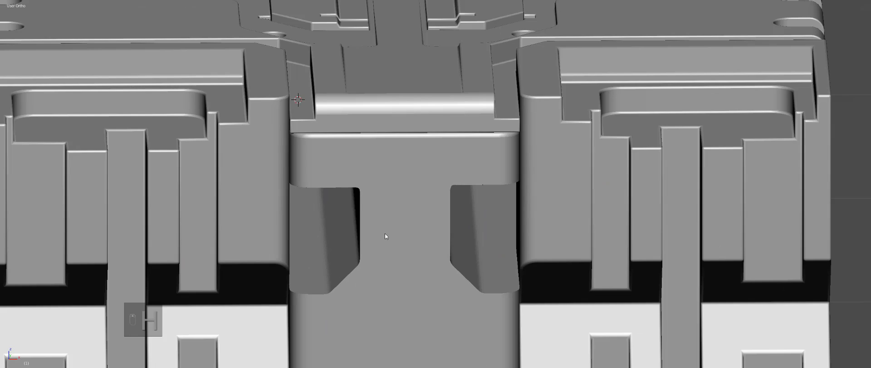
Step: Try the HardOps Step operation on the main body and undo it
middle_drag(385, 233, 400, 219)
right_click(399, 221)
key(q)
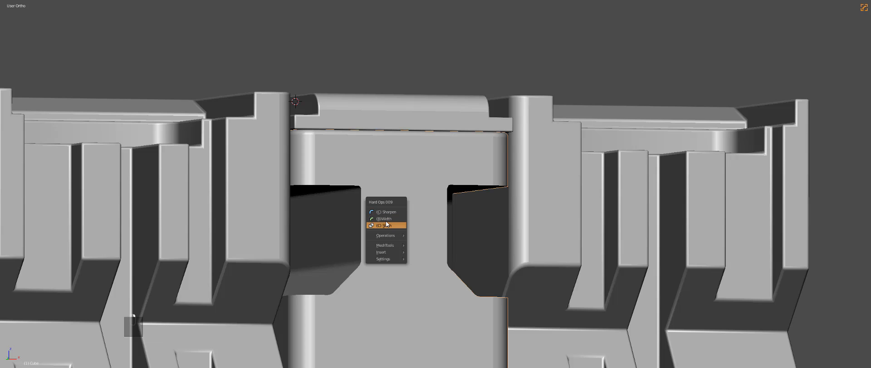
click(386, 224)
key(z)
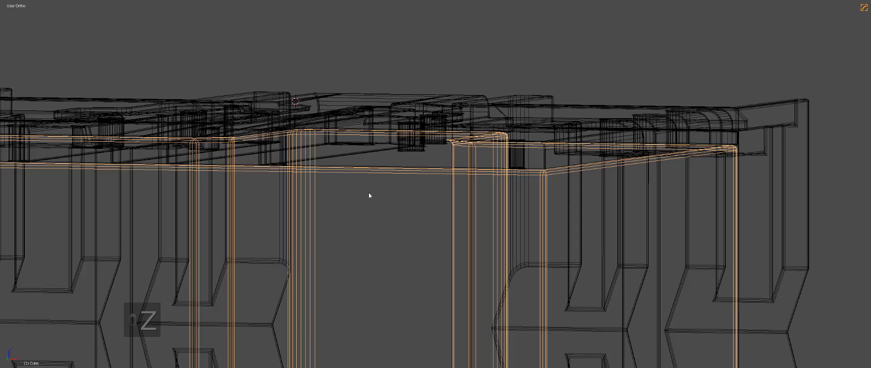
key(z)
scroll(368, 192, down, 3)
key(Tab)
middle_drag(410, 202, 381, 225)
key(Tab)
key(z)
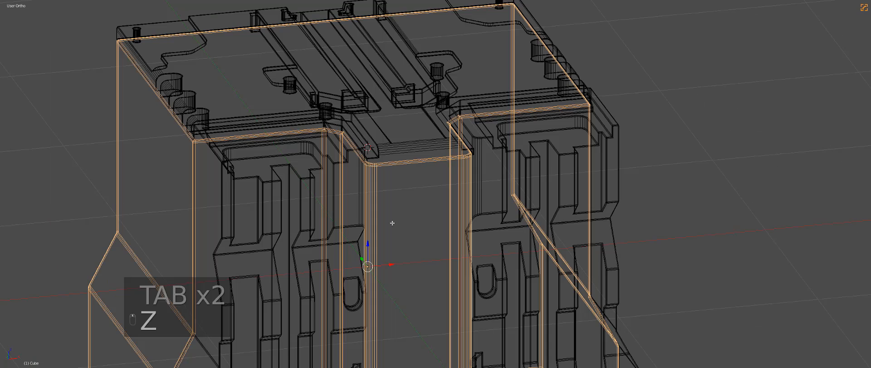
key(ctrl+z)
key(ctrl+z)
Step: Examine the body's topology around the two cuts in wireframe and solid shading, including from the front
scroll(374, 206, up, 1)
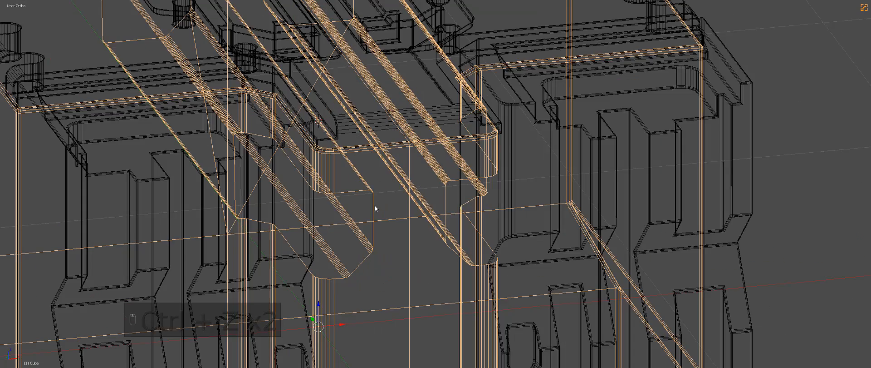
key(z)
key(z)
key(z)
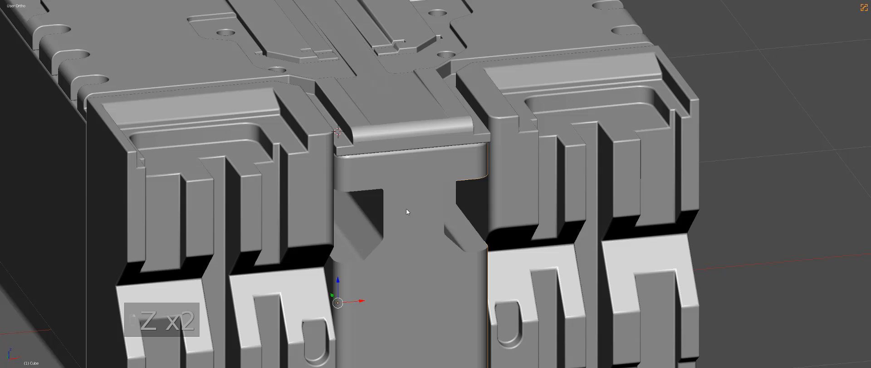
key(z)
key(KP_1)
key(q)
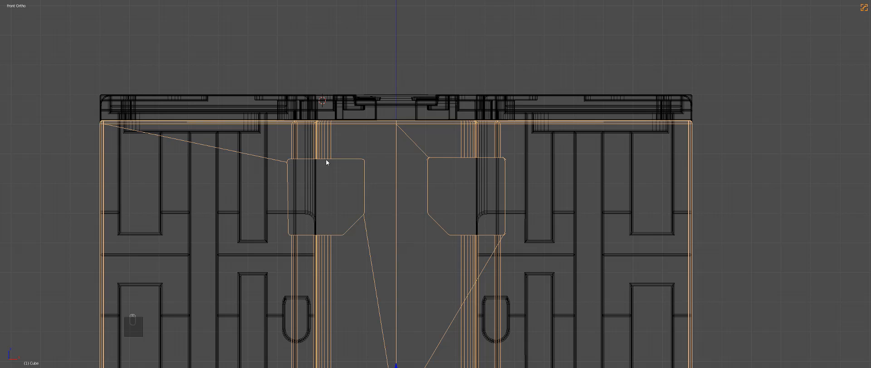
key(ctrl+grave)
key(a)
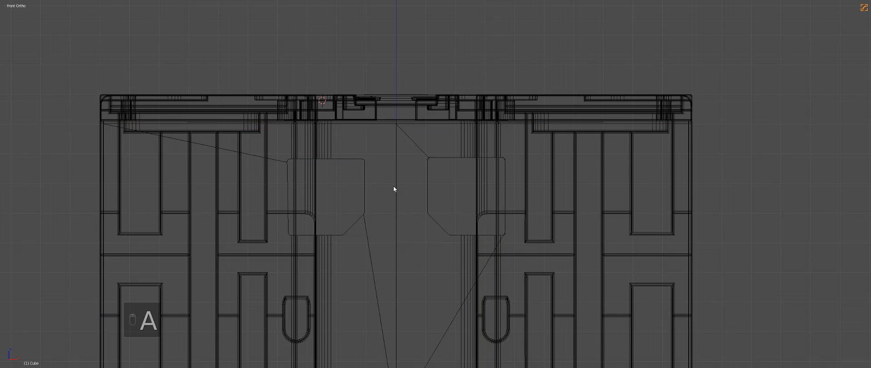
key(a)
key(z)
scroll(485, 202, up, 2)
key(z)
Step: Retry the HardOps Step operation on the body in front view and undo it
key(q)
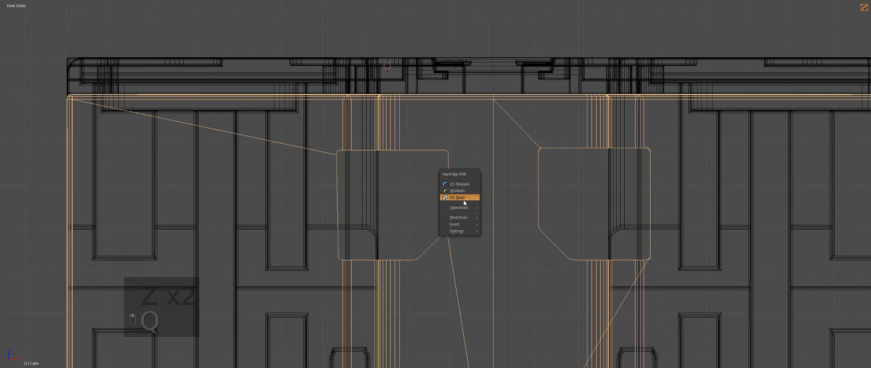
click(464, 198)
key(z)
scroll(442, 203, down, 3)
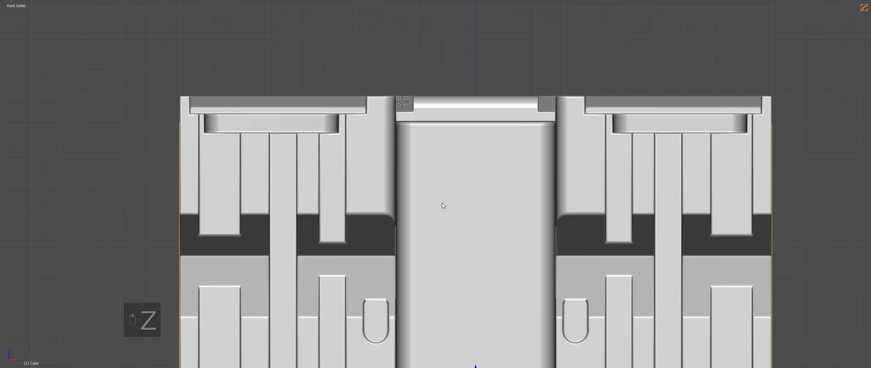
key(ctrl+z)
Step: Symmetrize the main body along negative X and check the mirrored cuts in wireframe and solid shading
scroll(442, 202, up, 2)
key(z)
scroll(439, 194, down, 3)
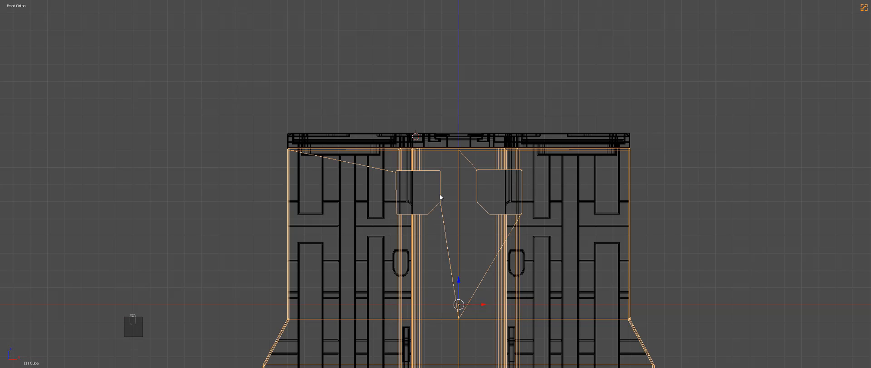
key(alt+x)
scroll(471, 205, up, 3)
key(z)
middle_drag(460, 197, 477, 217)
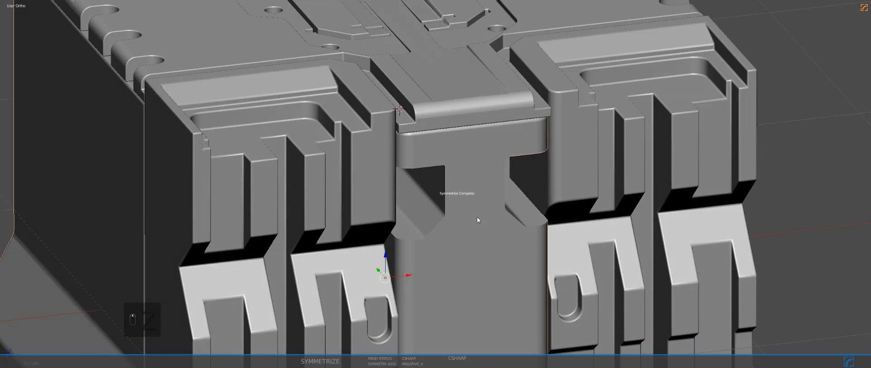
key(z)
scroll(443, 192, down, 2)
middle_drag(443, 191, 447, 197)
key(z)
scroll(448, 197, up, 2)
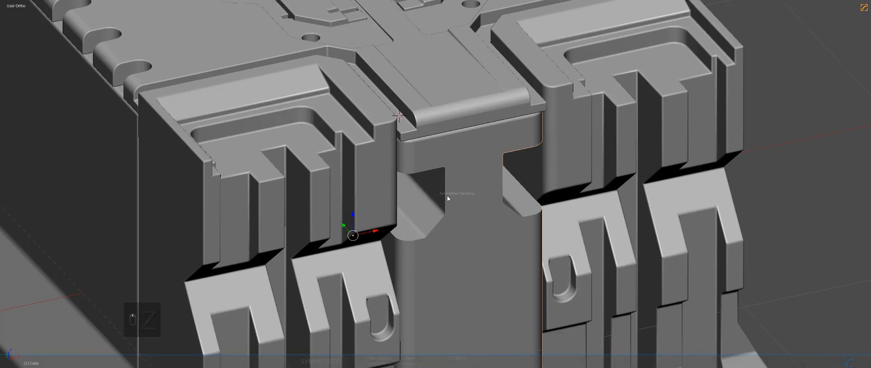
Step: Unhide the cutters and thicken the mirrored chamfered cutter mesh to about 0.009 with HardOps Thick
key(alt+h)
key(a)
scroll(455, 175, up, 2)
right_click(467, 175)
scroll(469, 177, up, 1)
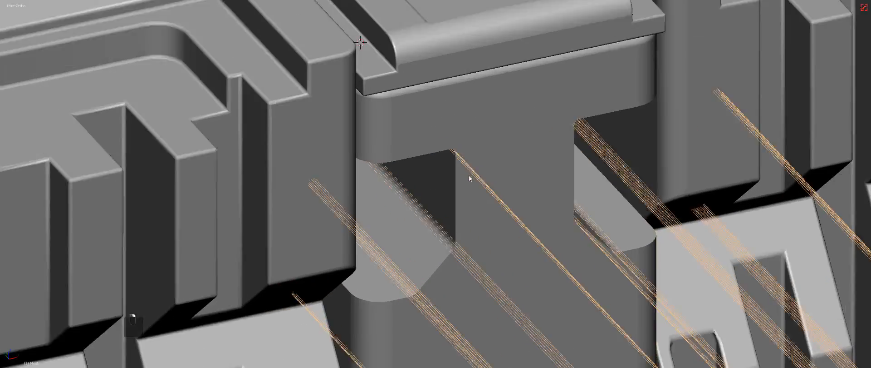
scroll(470, 175, up, 3)
key(q)
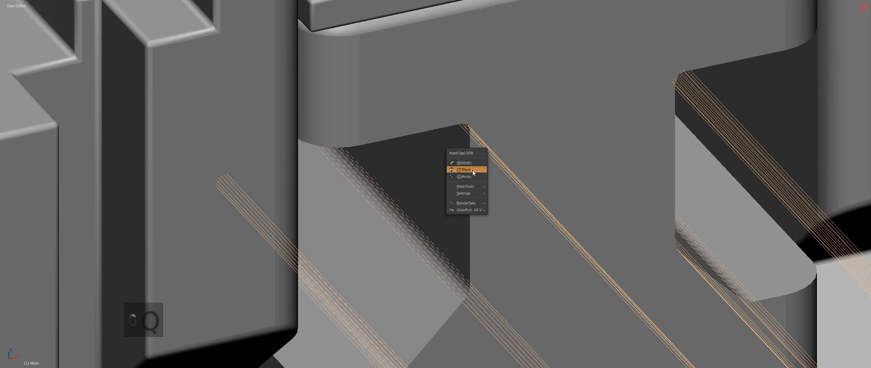
click(476, 170)
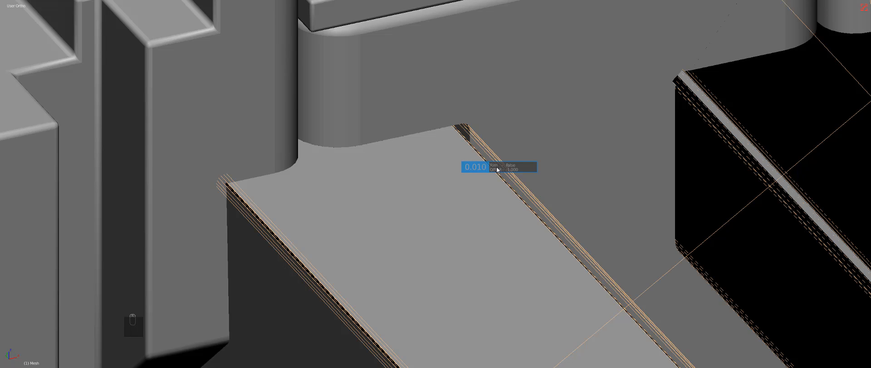
click(553, 163)
scroll(553, 163, down, 10)
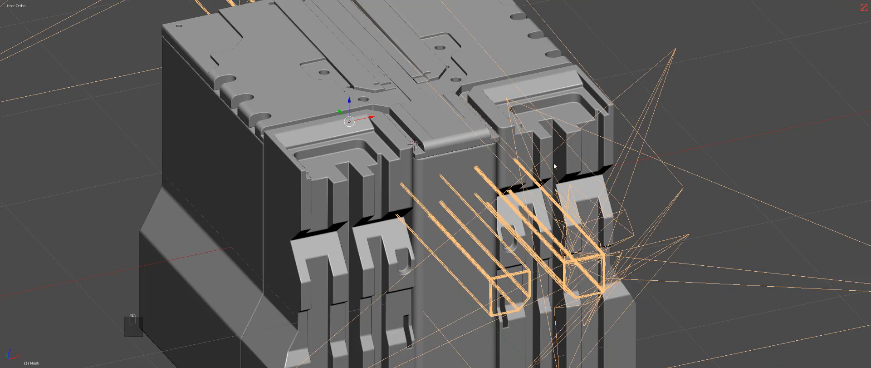
Step: Move the cutter's Solidify modifier above its Bevel and reduce the thickness to about 0.0044
scroll(545, 179, up, 2)
key(ctrl+grave)
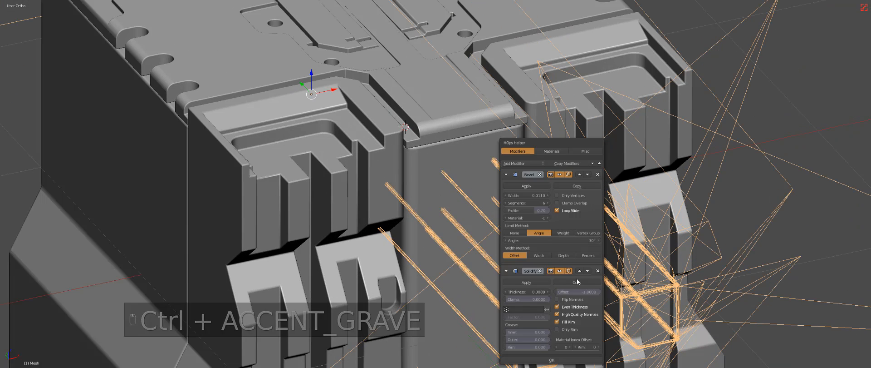
click(579, 270)
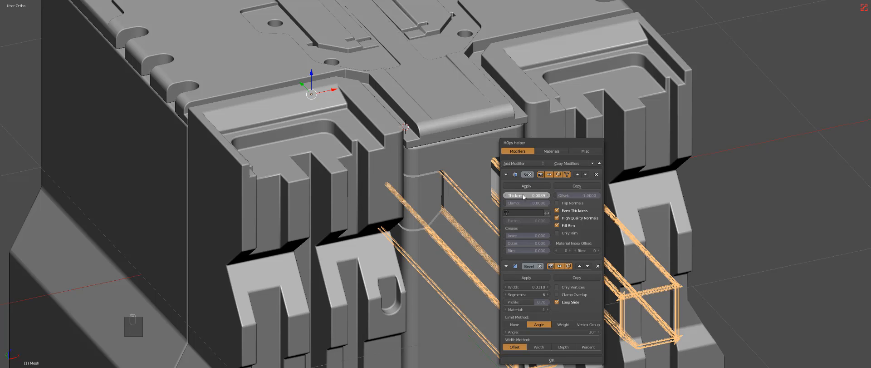
drag(527, 197, 492, 199)
key(Return)
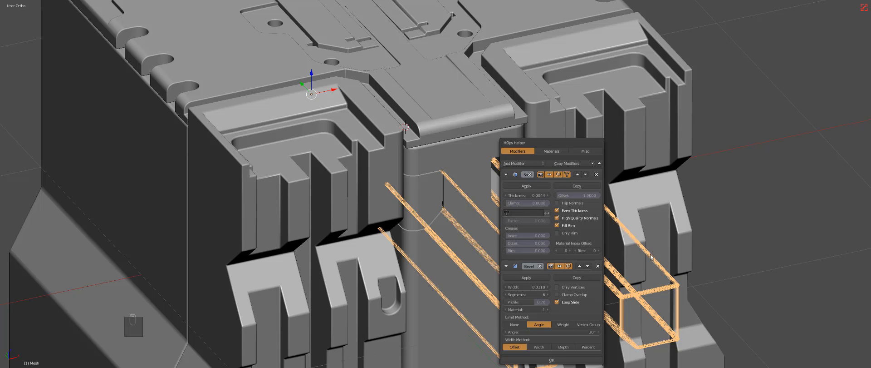
drag(562, 141, 366, 117)
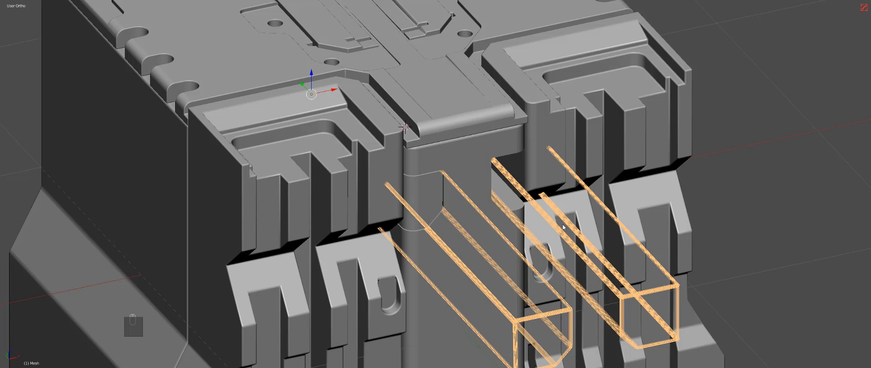
Step: Delete the linked geometry of the right-hand cutter box from the cutter mesh, keeping the left-hand box
key(Tab)
key(a)
key(a)
key(l)
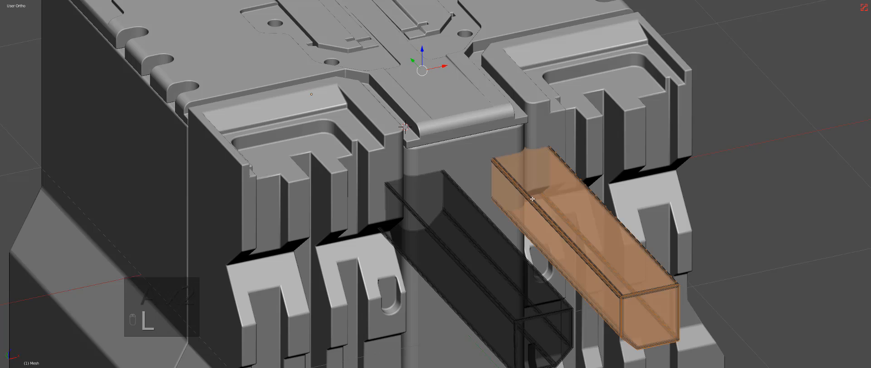
key(x)
click(533, 199)
key(Tab)
Step: Apply the cut to the main body with HardOps CSharpen and delete the remaining cutter
key(a)
key(a)
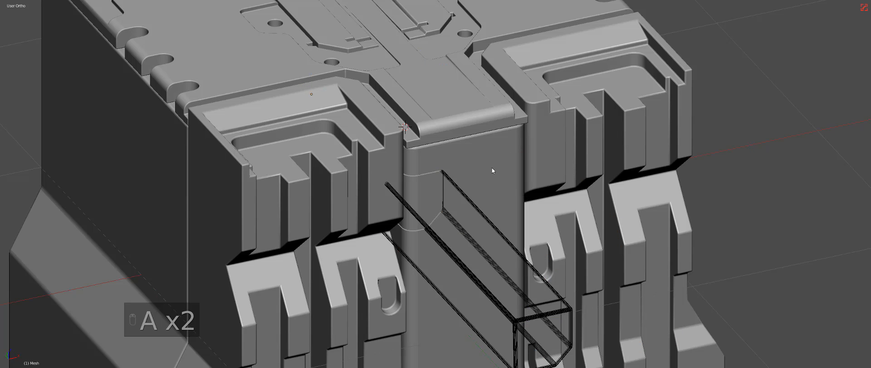
key(q)
click(487, 166)
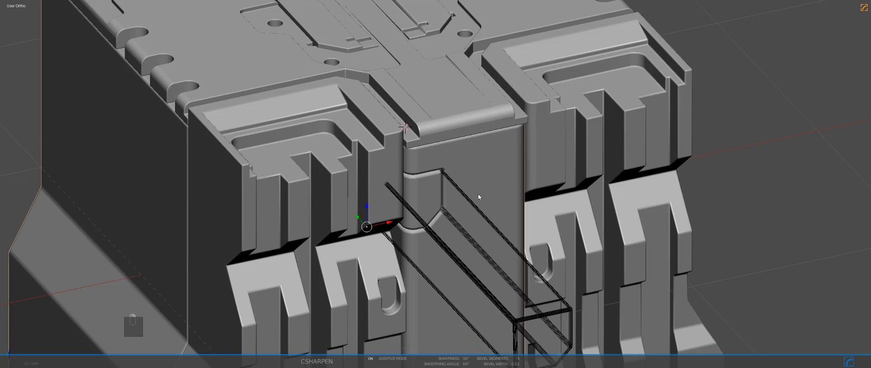
click(478, 209)
key(x)
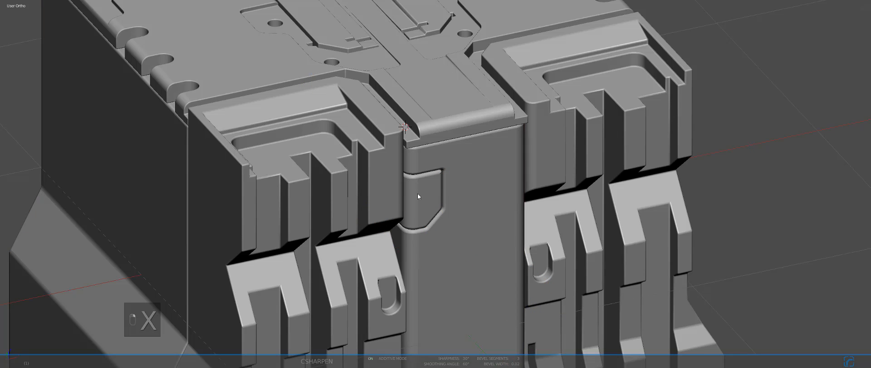
Step: Separate the chamfered panel piece on the column's left side from the main body into its own object
key(a)
key(a)
key(k)
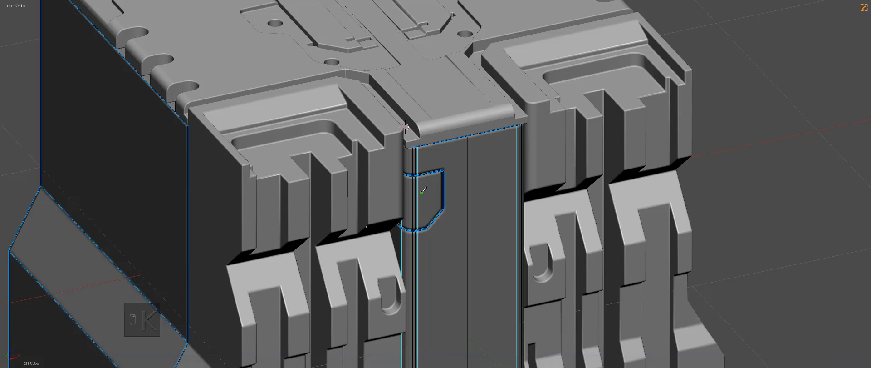
key(Escape)
key(l)
key(p)
click(424, 193)
key(Tab)
key(a)
key(a)
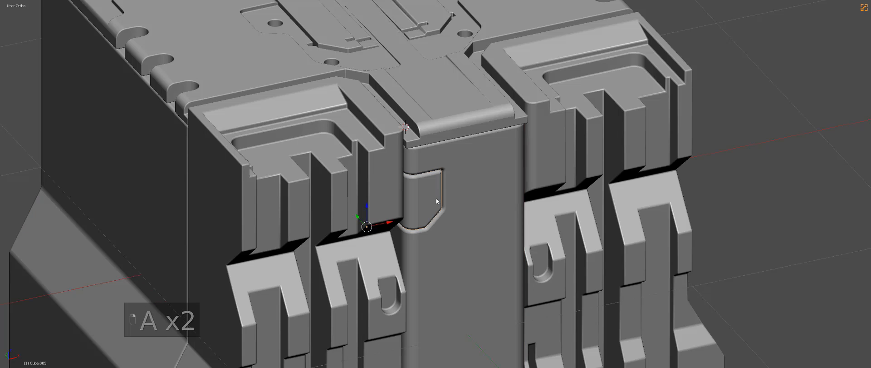
Step: Symmetrize the main body along negative X and mirror the separated panel across X
key(alt+x)
key(a)
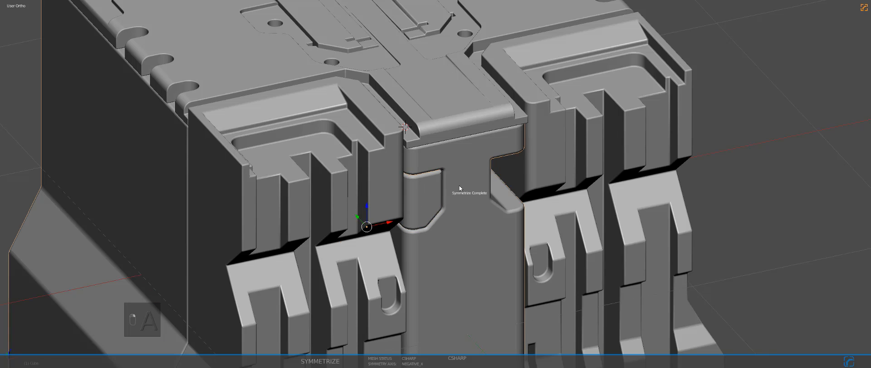
key(alt+shift+x)
scroll(457, 194, up, 4)
key(Tab)
key(Tab)
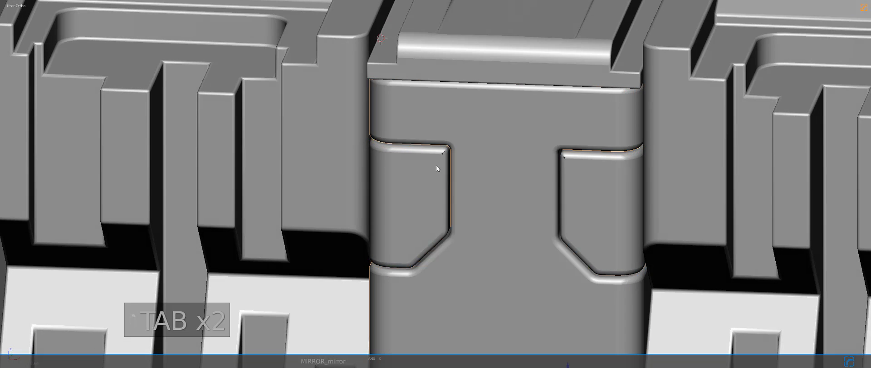
Step: Reduce the bevel width of the two mirrored chamfered panels with HardOps bWidth
scroll(454, 164, up, 3)
key(Tab)
key(Tab)
key(q)
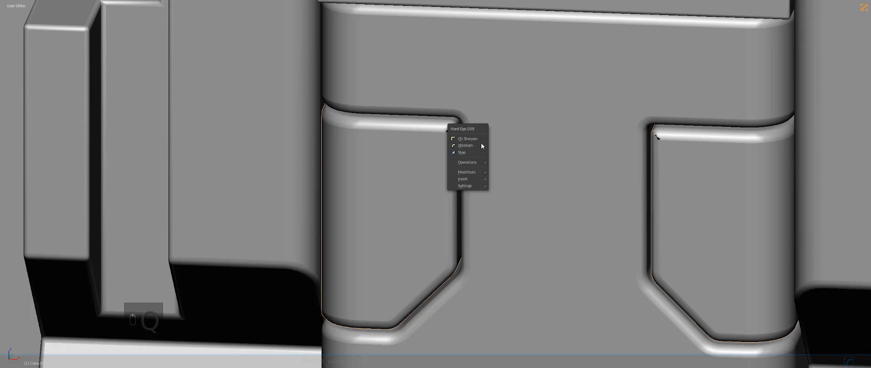
click(482, 143)
click(503, 143)
scroll(497, 163, down, 7)
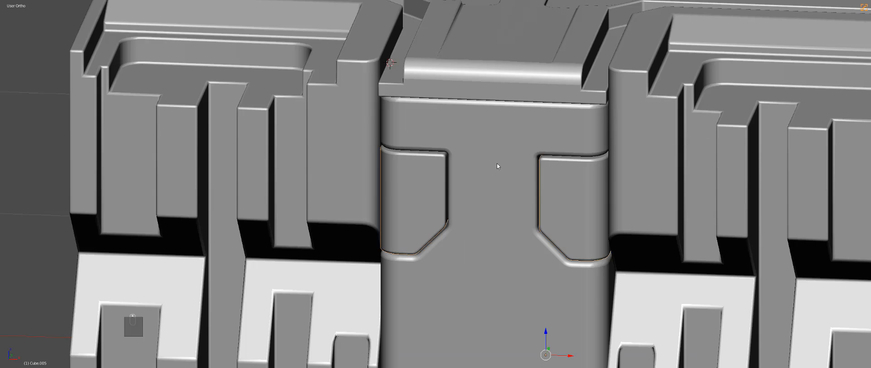
Step: Adjust the main body's bevel width with HardOps bWidth in front view
key(a)
key(KP_1)
scroll(478, 175, down, 1)
scroll(486, 204, up, 1)
right_click(484, 203)
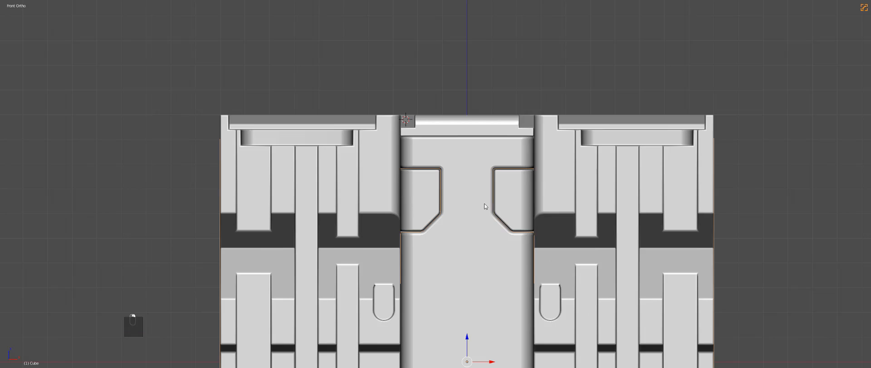
key(q)
click(482, 202)
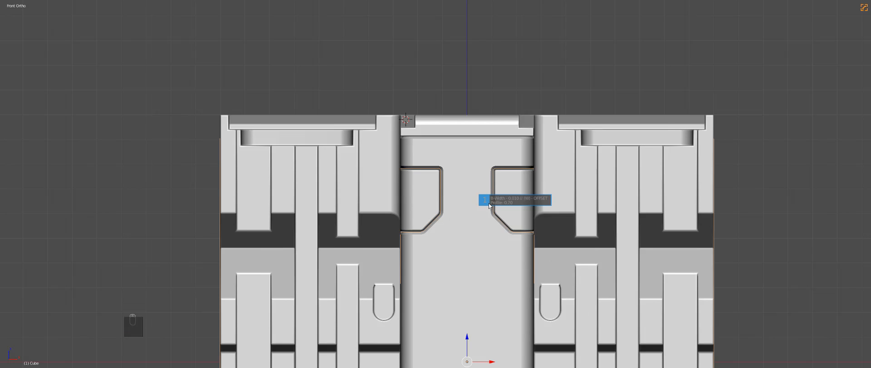
click(494, 203)
Step: Examine the body and its cuts in wireframe from the front and right, and in solid shading from the front
scroll(533, 175, down, 3)
key(z)
key(KP_1)
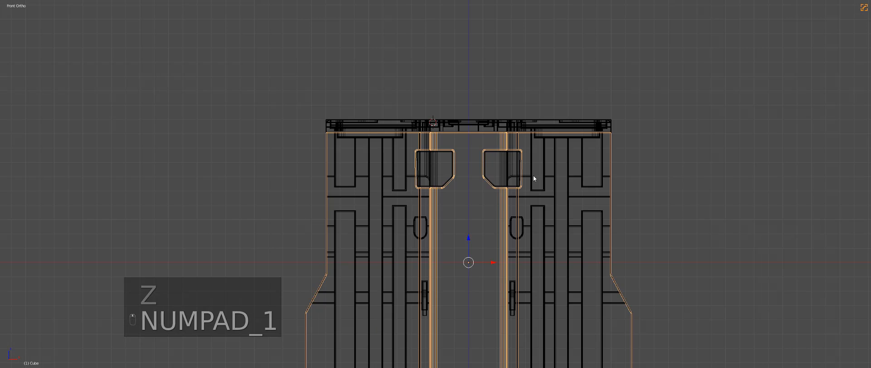
key(KP_3)
scroll(450, 197, up, 3)
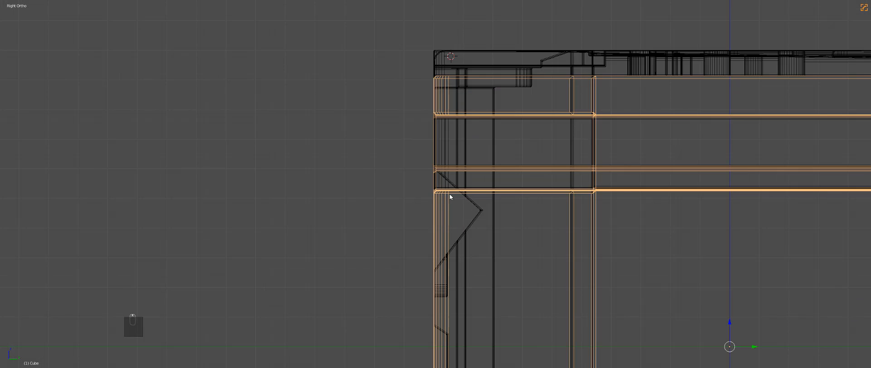
key(z)
key(KP_1)
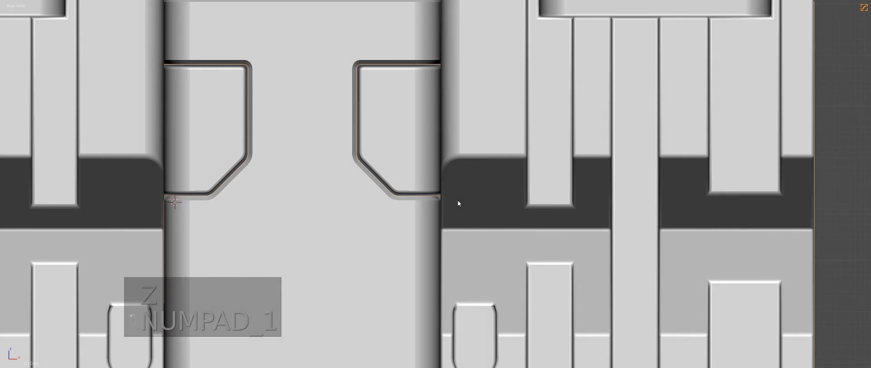
scroll(337, 195, down, 3)
Step: Draw a mirrored BoxCutter box over the upper inner edge of the left chamfered panel
key(a)
key(a)
scroll(472, 198, up, 2)
key(alt+w)
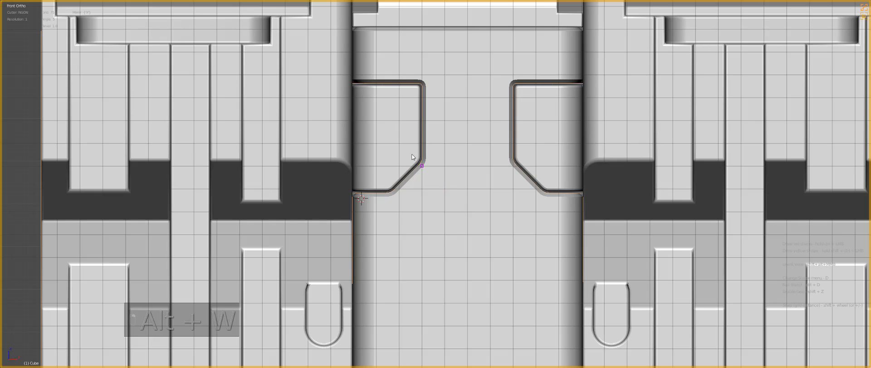
key(d)
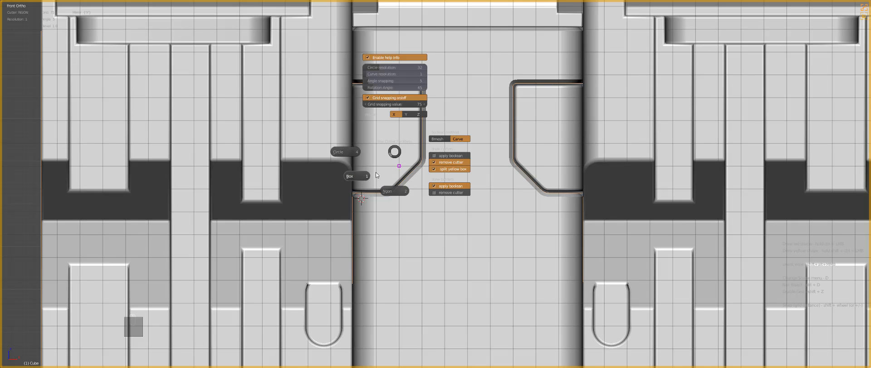
click(376, 174)
drag(400, 75, 434, 150)
key(shift+z)
Step: Round the mirrored boxes' corners, cut them into the main body and hide the cutters
key(Tab)
middle_drag(440, 138, 456, 122)
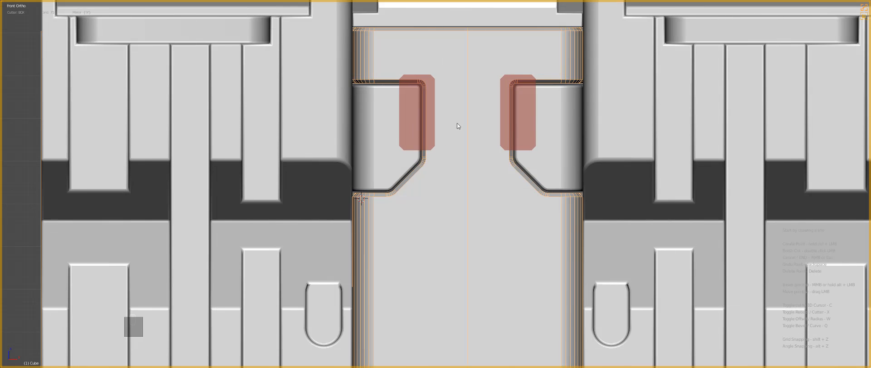
key(q)
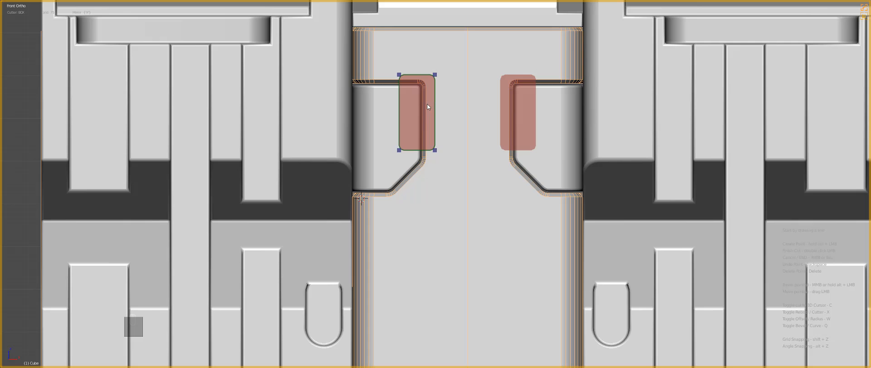
double_click(428, 104)
middle_drag(430, 116, 451, 137)
right_click(463, 137)
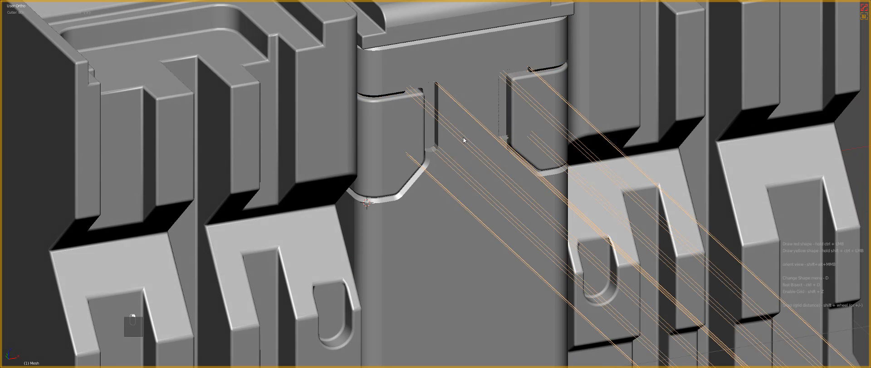
key(h)
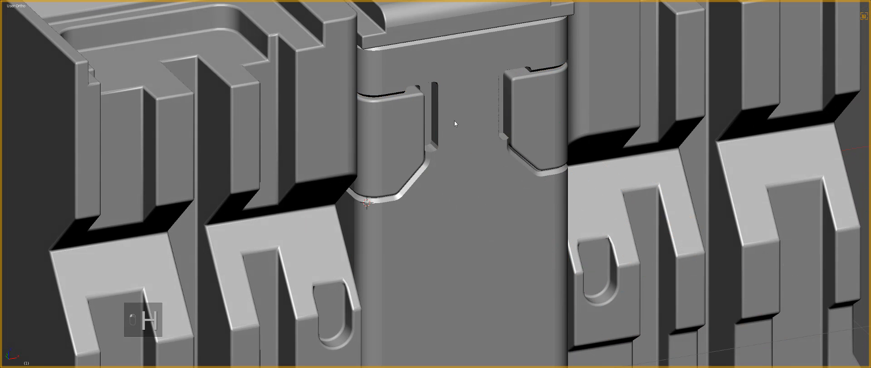
Step: Apply HardOps CSharpen to the main body and refine its bevel width with bWidth
right_click(462, 110)
key(q)
click(461, 105)
middle_drag(461, 105, 449, 99)
scroll(448, 99, down, 2)
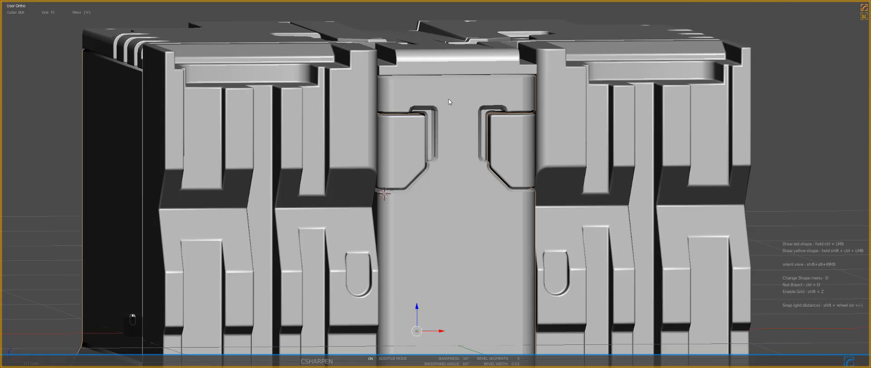
scroll(449, 99, up, 2)
key(q)
click(450, 113)
click(454, 112)
scroll(455, 115, down, 1)
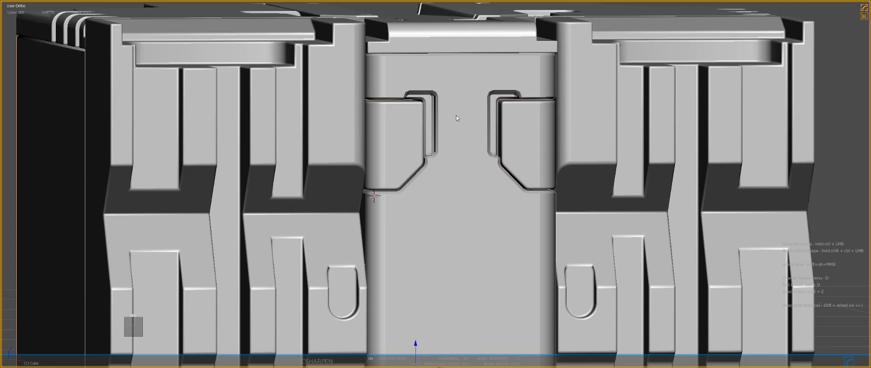
Step: Cut a small mirrored rectangular notch into the column's bottom corners with BoxCutter in front view
key(KP_1)
scroll(486, 165, down, 4)
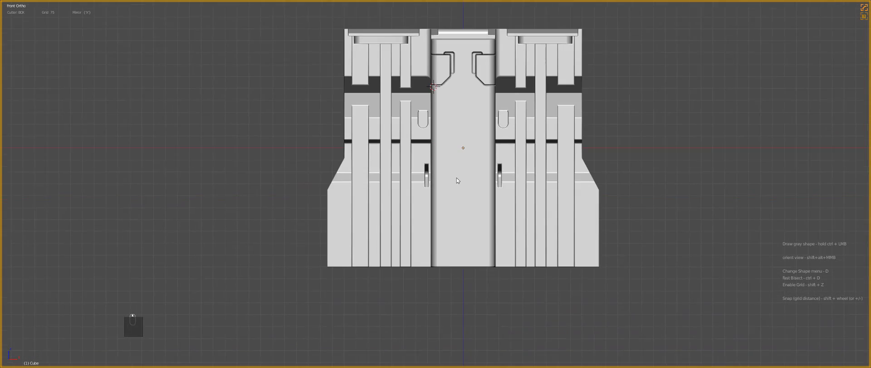
scroll(457, 178, up, 1)
shift+middle_drag(457, 178, 457, 141)
right_click(432, 235)
drag(420, 238, 439, 246)
Step: Array the mirrored notch cutter upward along Z with HardOps Array, using four evenly spaced copies
key(q)
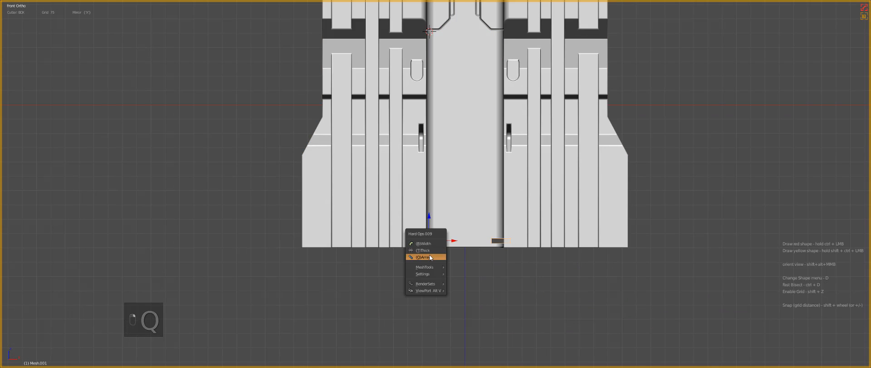
click(419, 257)
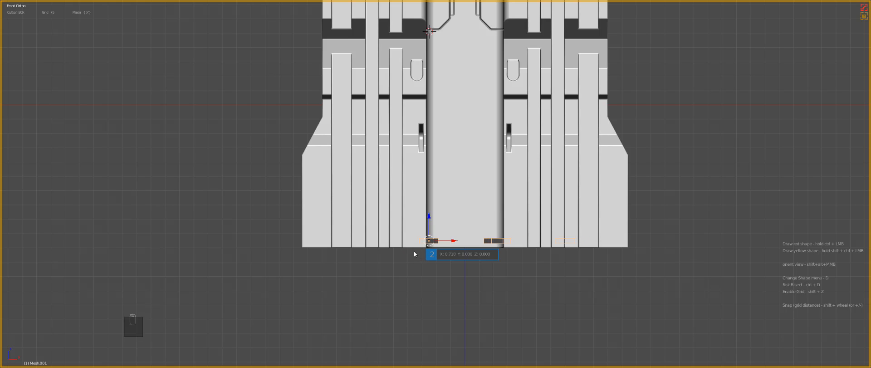
key(z)
scroll(703, 271, up, 1)
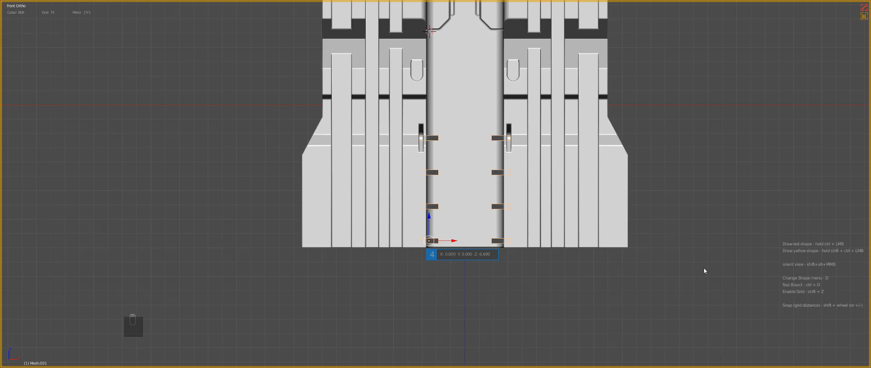
click(705, 270)
Step: Hide the arrayed notch cutter and apply CSharpen to the main body
key(h)
key(q)
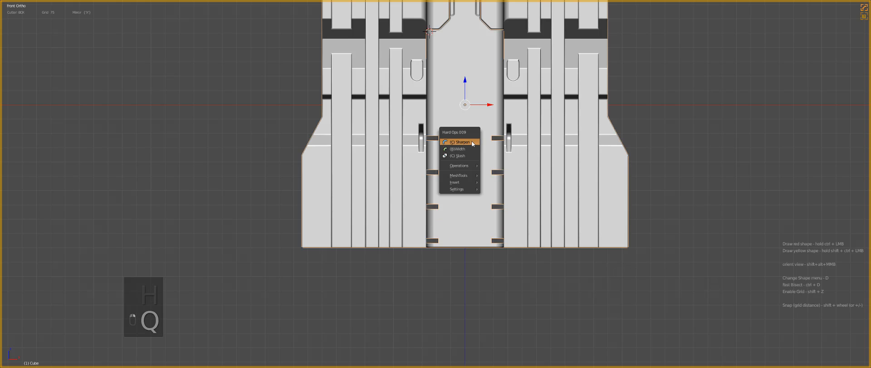
click(472, 141)
Step: Try to bevel the inner edges of the four notches on the column's left side
middle_drag(473, 141, 498, 172)
scroll(497, 172, up, 3)
key(Tab)
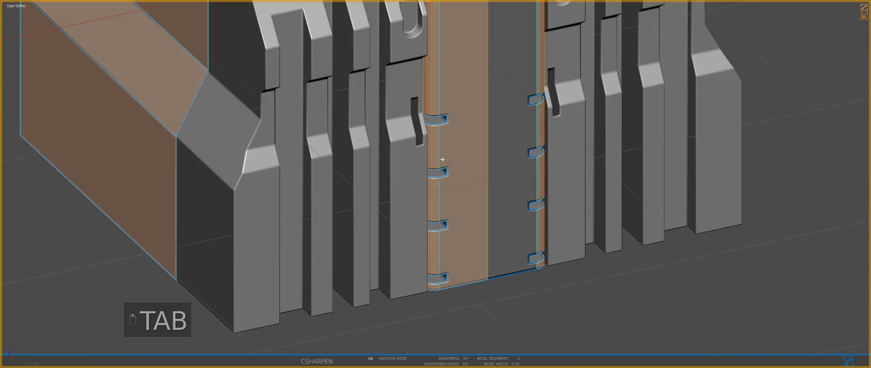
right_click(448, 119)
shift+right_click(450, 173)
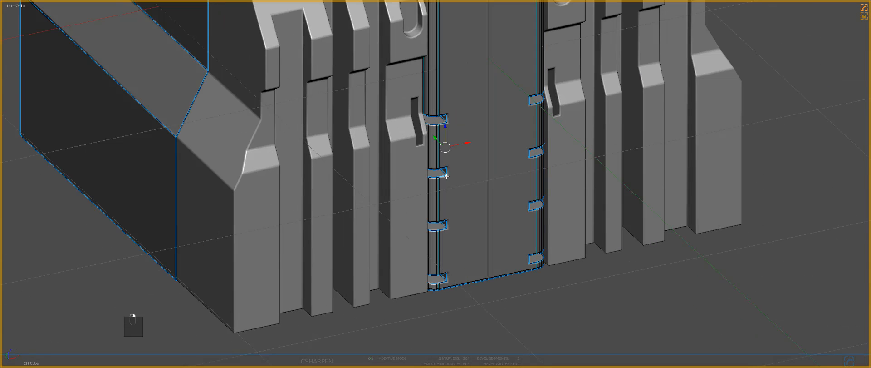
key(ctrl+z)
shift+right_click(448, 173)
shift+right_click(448, 226)
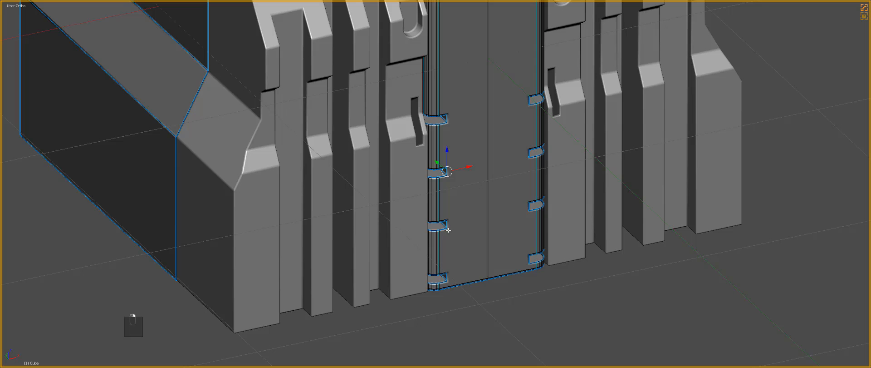
shift+right_click(448, 278)
key(ctrl+b)
click(455, 284)
Step: Move the inner front edges of the left notches toward the column's centre so the notches taper
click(452, 277)
shift+right_click(448, 222)
shift+right_click(449, 169)
key(g)
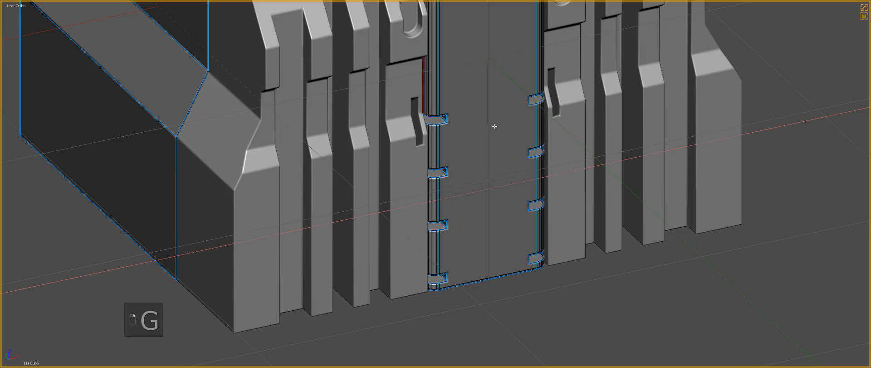
click(499, 122)
key(Tab)
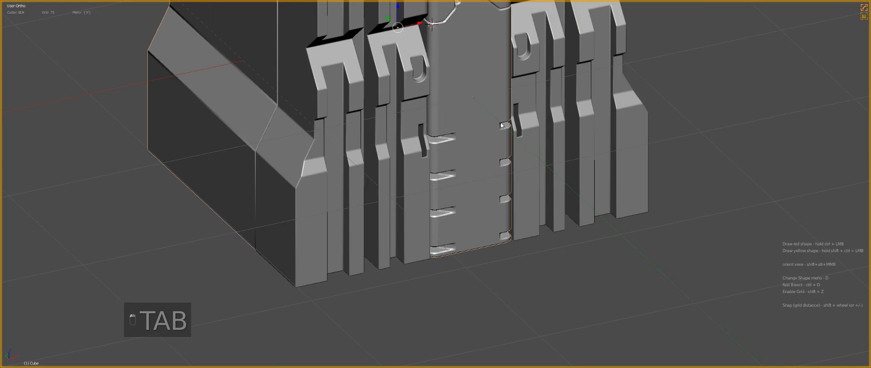
Step: Symmetrize the main body across the X axis to copy the tapered notches to the right side
key(q)
key(alt+x)
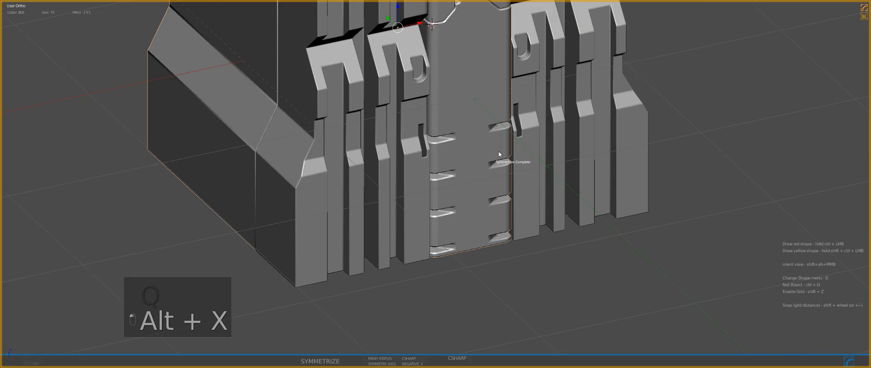
scroll(499, 150, up, 3)
key(q)
click(489, 155)
scroll(491, 156, down, 6)
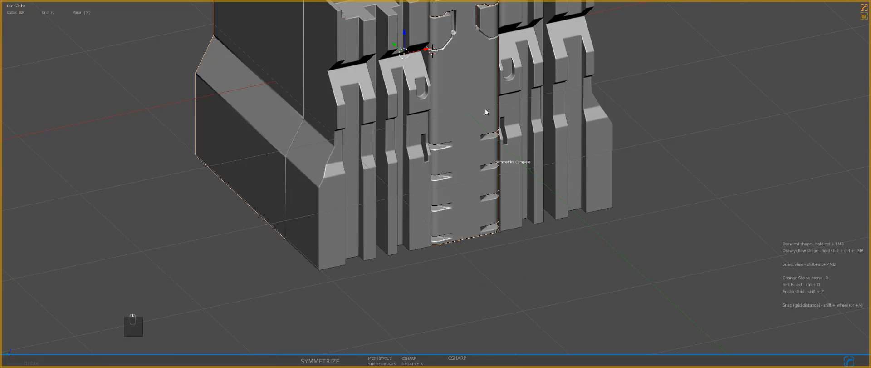
key(a)
key(KP_1)
key(KP_3)
key(z)
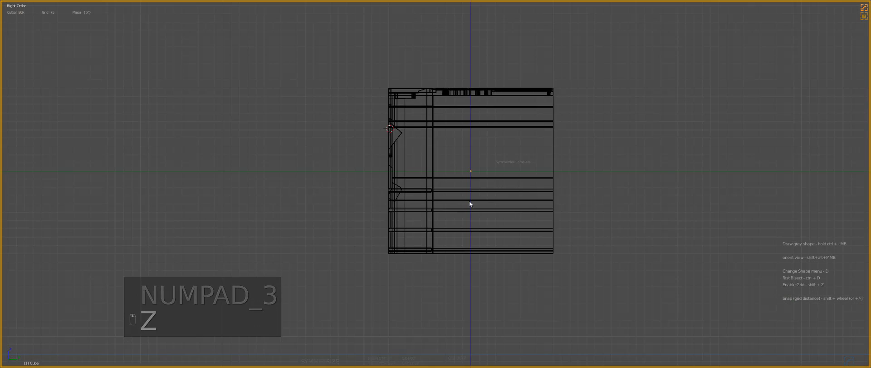
scroll(471, 202, up, 6)
key(z)
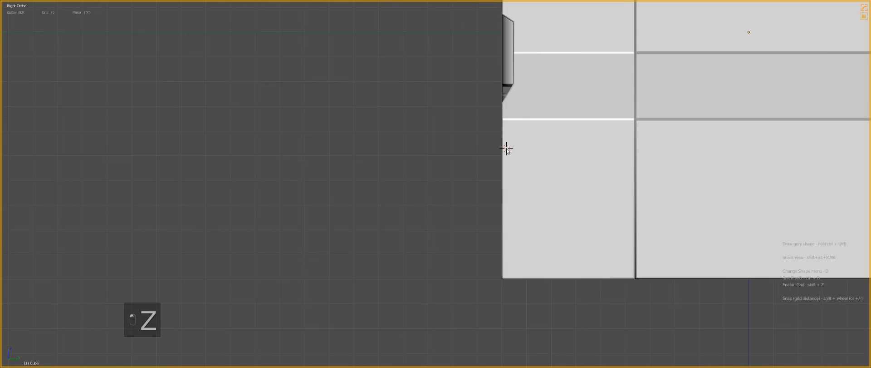
Step: In front view, draw a mirrored pair of tall BoxCutter boxes over the notches' tapered inner ends, extending below the column
key(KP_1)
scroll(539, 156, up, 2)
key(a)
key(a)
key(a)
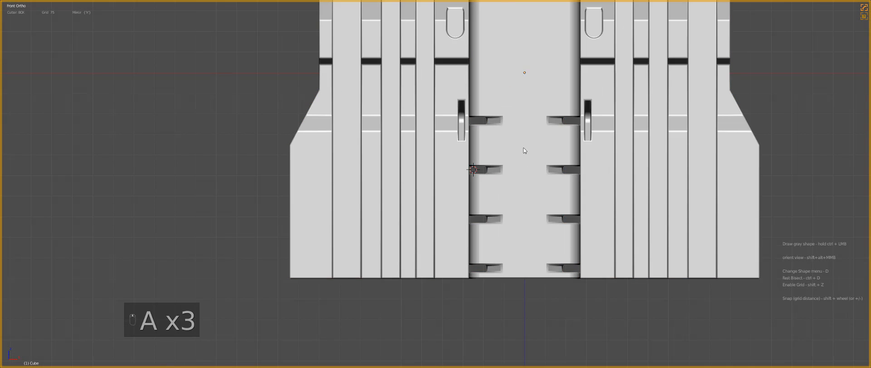
key(alt+w)
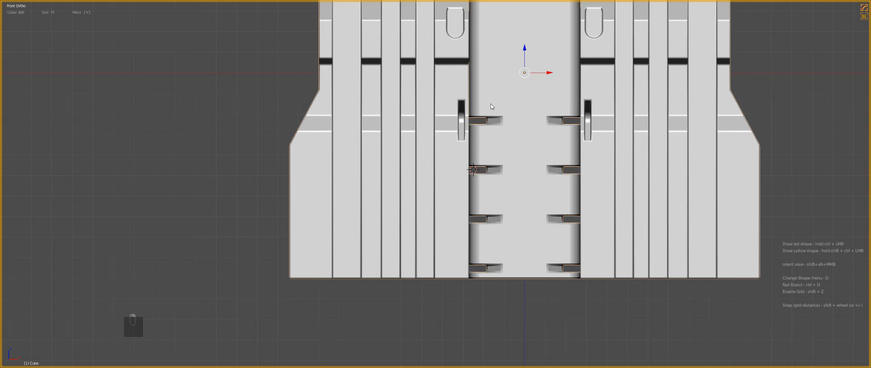
ctrl+drag(500, 106, 513, 298)
middle_drag(532, 179, 537, 186)
scroll(537, 187, down, 2)
key(KP_1)
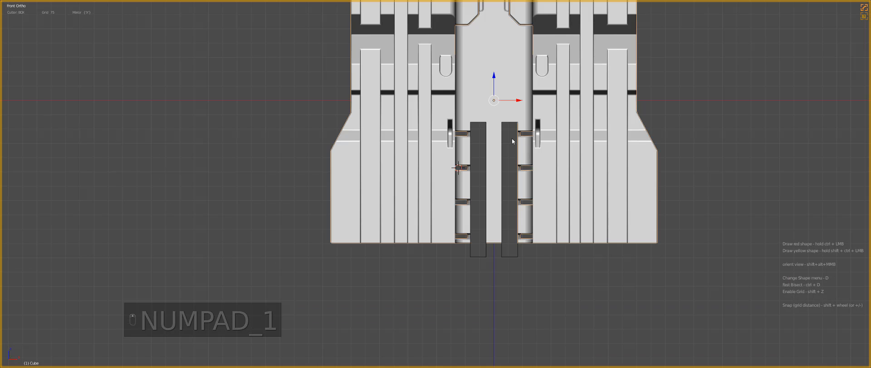
Step: Give the tall box cutters a thin shell of 0.004 with HardOps tThick
scroll(512, 138, up, 2)
click(500, 101)
key(q)
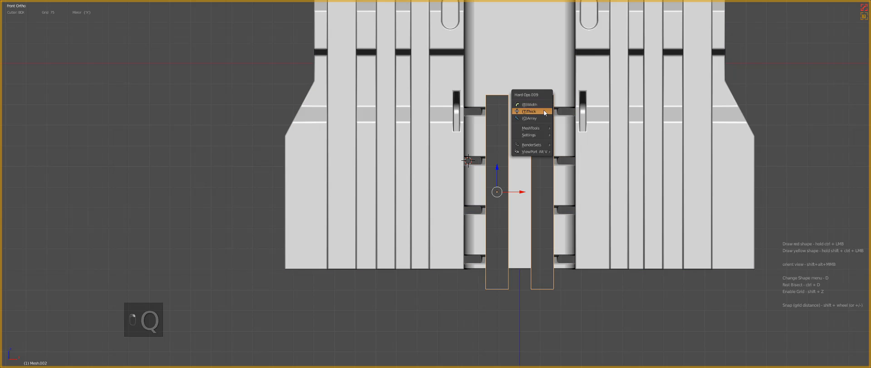
click(544, 110)
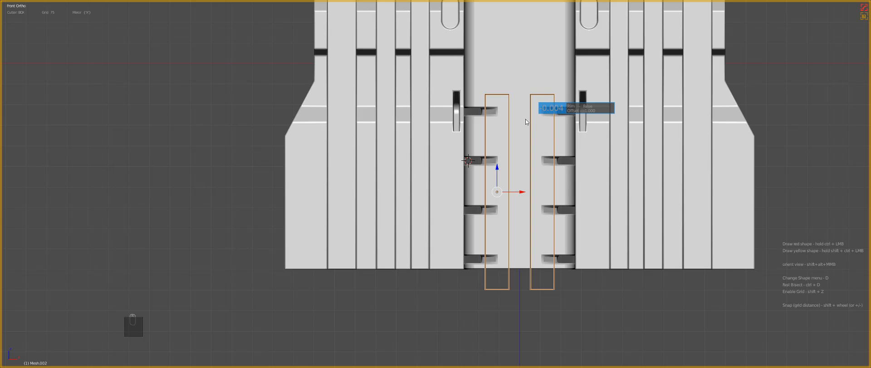
click(525, 119)
Step: Hide the thin strip cutters and apply CSharpen to the main body
key(h)
key(q)
click(517, 105)
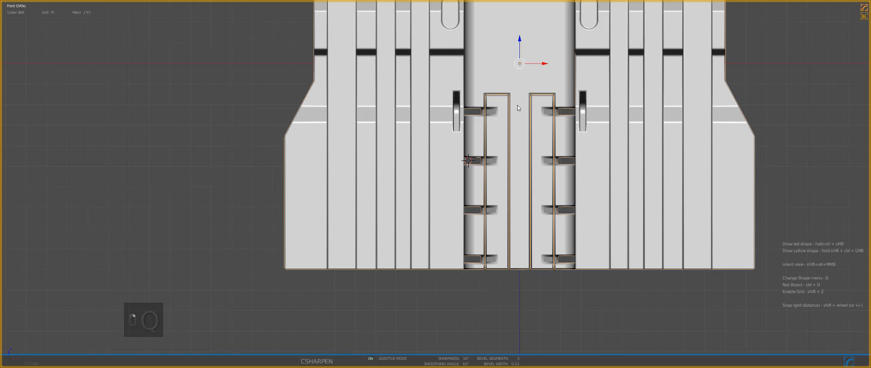
Step: Separate the left inset strip of the column from the main body into its own object
scroll(521, 141, up, 3)
key(a)
key(a)
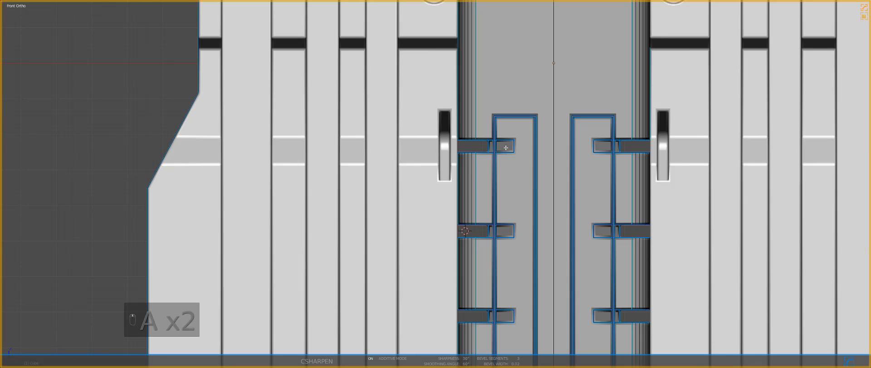
key(l)
key(p)
click(505, 146)
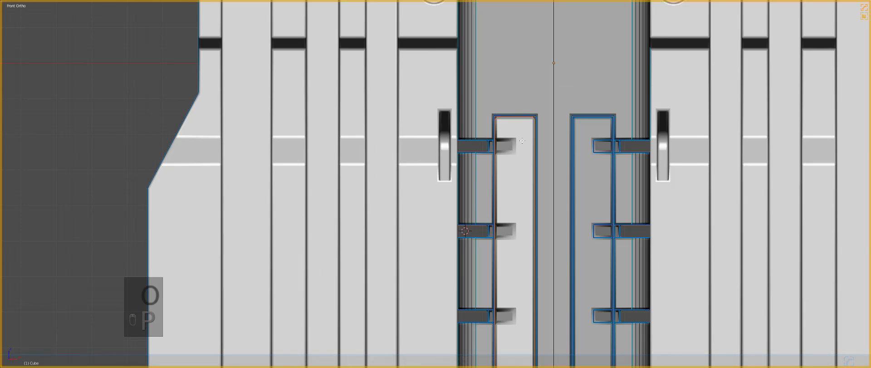
Step: Symmetrize the main body across X and mirror the separated strip to the column's right side
key(Tab)
key(alt+x)
key(a)
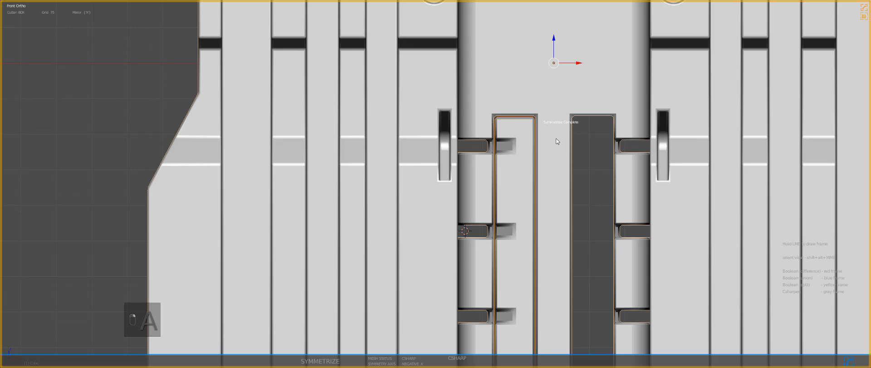
key(alt+shift+x)
middle_drag(513, 129, 468, 129)
scroll(522, 227, up, 3)
scroll(494, 174, up, 4)
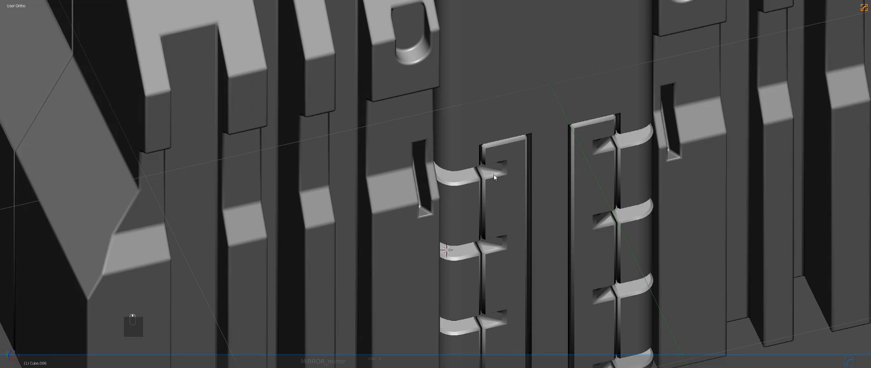
Step: Bevel the outer vertical edges between the notches on the left inset strip into wide chamfers
right_click(492, 167)
key(Tab)
right_click(491, 163)
shift+right_click(492, 216)
shift+middle_drag(492, 257, 491, 174)
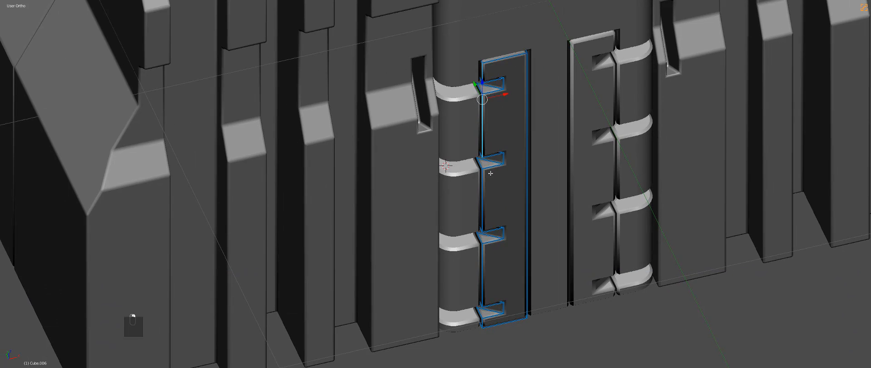
key(ctrl+b)
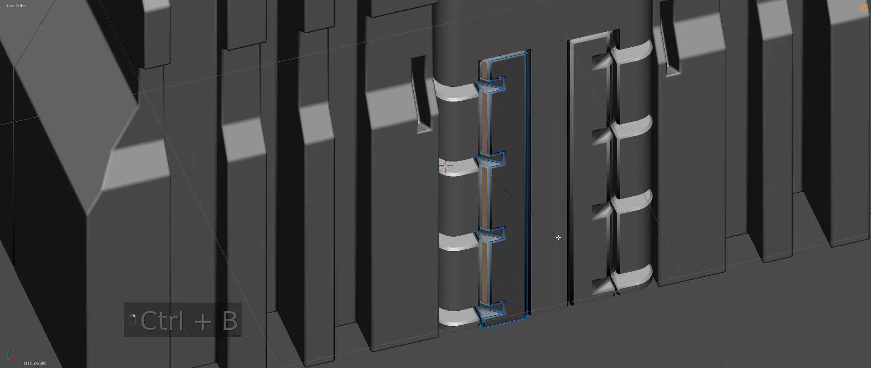
click(545, 222)
Step: Adjust the inset strip's bevel with HardOps bWidth to a 0.002 width and one segment
key(Tab)
key(q)
click(544, 230)
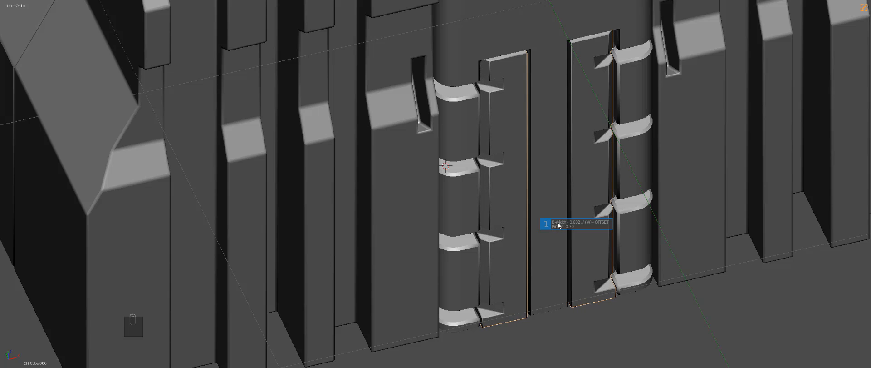
click(558, 224)
scroll(499, 172, down, 5)
shift+middle_drag(476, 143, 493, 184)
key(a)
scroll(493, 184, down, 2)
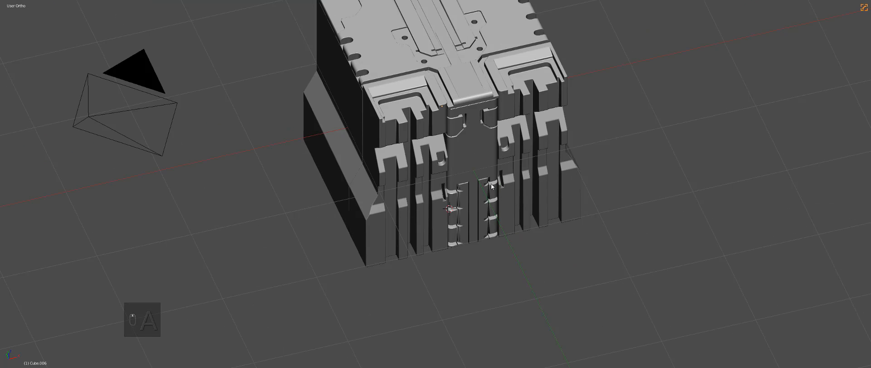
Step: In top wireframe view, draw a mirrored rounded BoxCutter slot through the outer edge of the front side panels
key(KP_1)
key(KP_7)
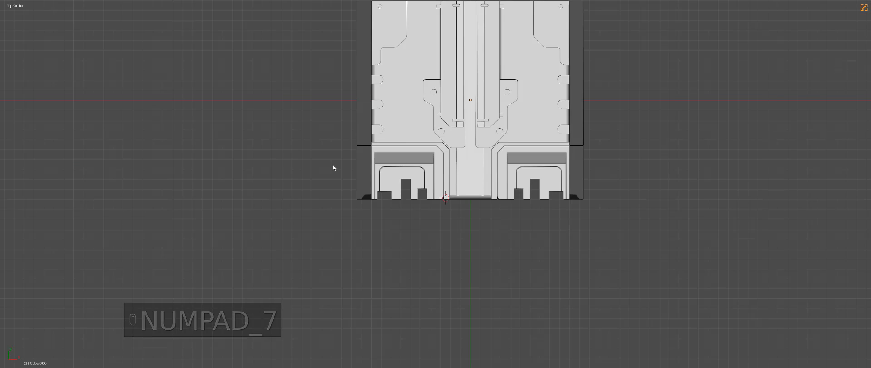
scroll(338, 170, up, 3)
key(z)
scroll(337, 173, up, 2)
key(alt+w)
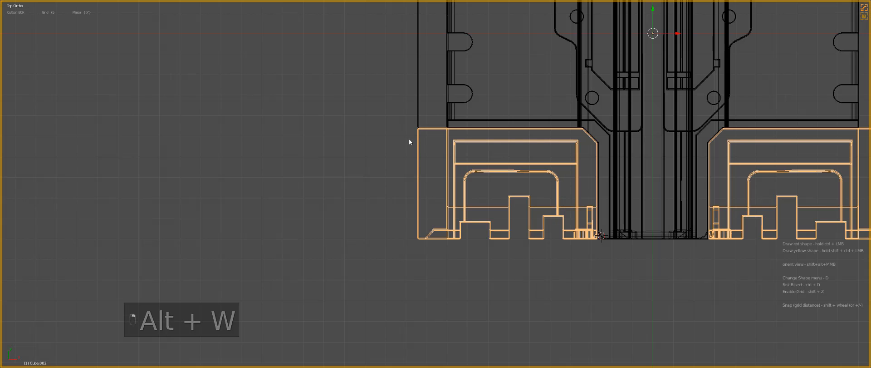
drag(409, 138, 437, 150)
key(Tab)
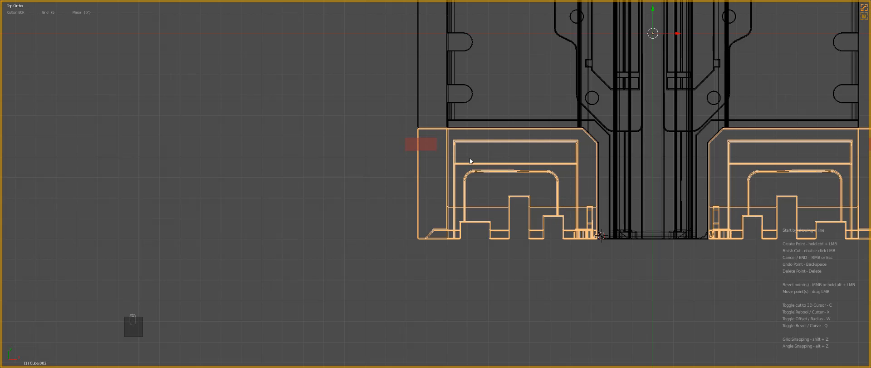
double_click(421, 150)
Step: Apply CSharpen to the slotted side panels and delete the slot cutter
key(z)
mouse_move(422, 143)
middle_down()
mouse_move(470, 162)
mouse_move(426, 186)
middle_up()
key(a)
key(a)
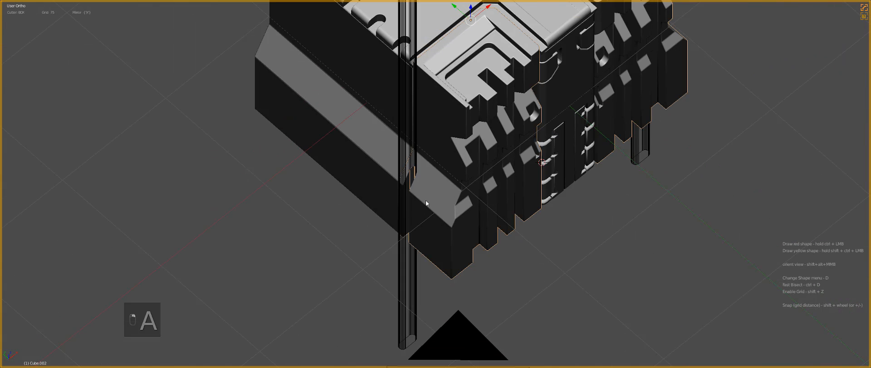
key(q)
click(425, 192)
right_click(407, 150)
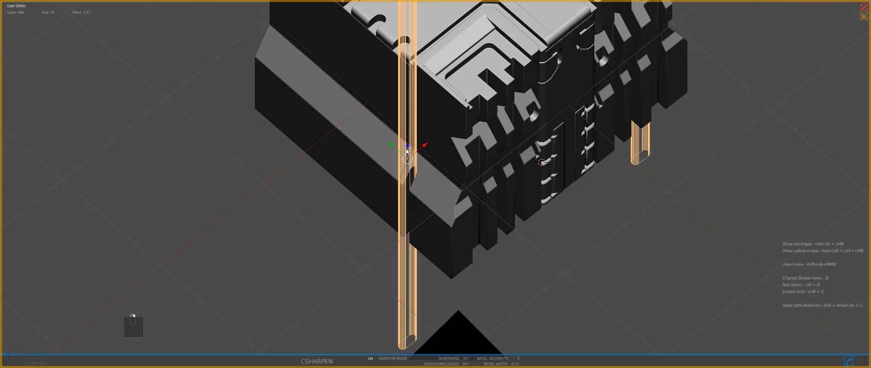
key(x)
click(408, 151)
Step: Mark the unmarked edges at the top of the slot's rounded rim as sharp
middle_drag(407, 151, 434, 209)
scroll(434, 208, up, 4)
key(Tab)
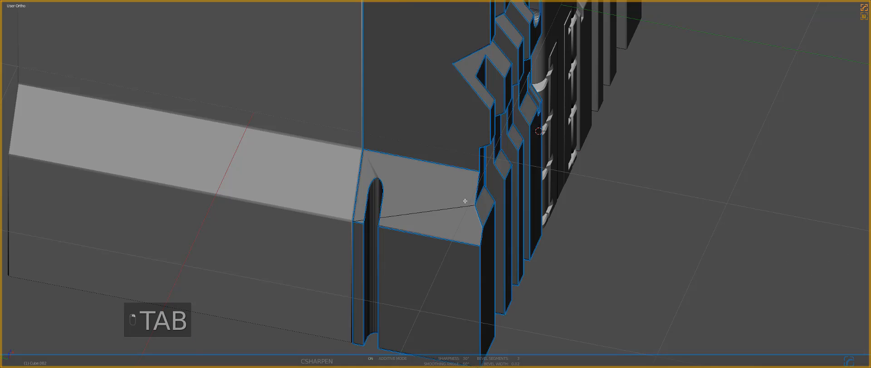
scroll(468, 199, up, 6)
scroll(427, 189, up, 6)
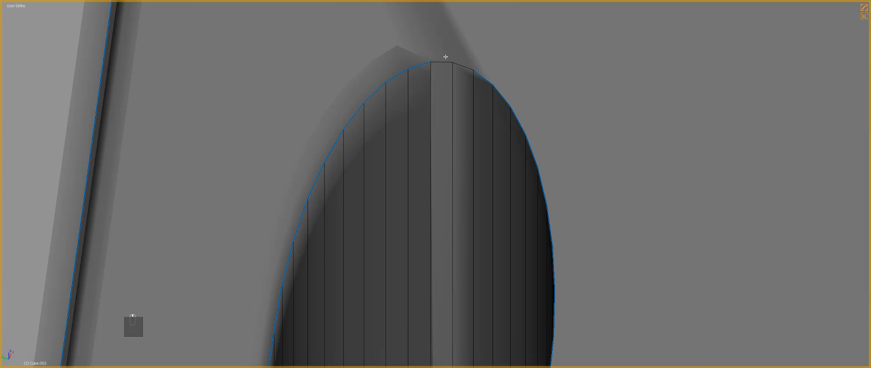
key(q)
click(473, 83)
key(Tab)
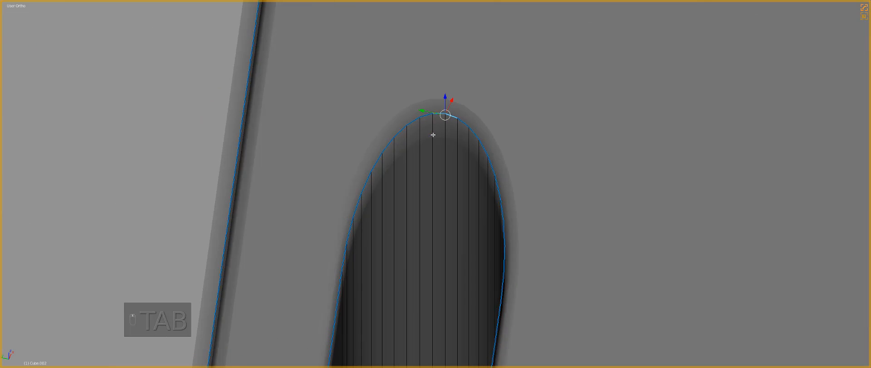
Step: Dissolve the stray edge crossing the sloped face between the slot and the panel's front corner
key(Tab)
key(Tab)
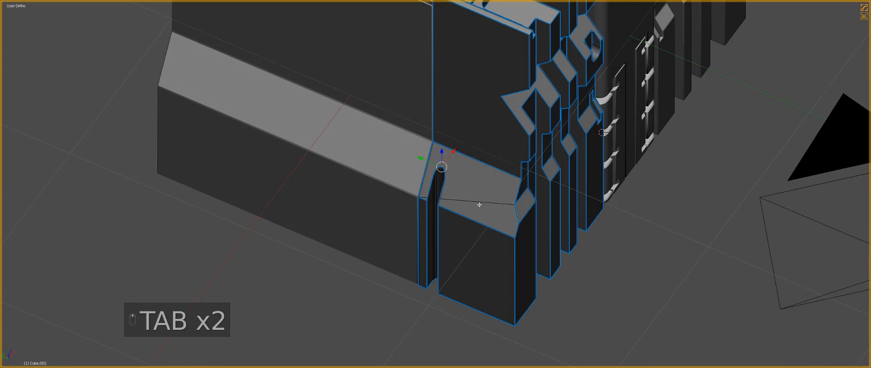
key(ctrl+x)
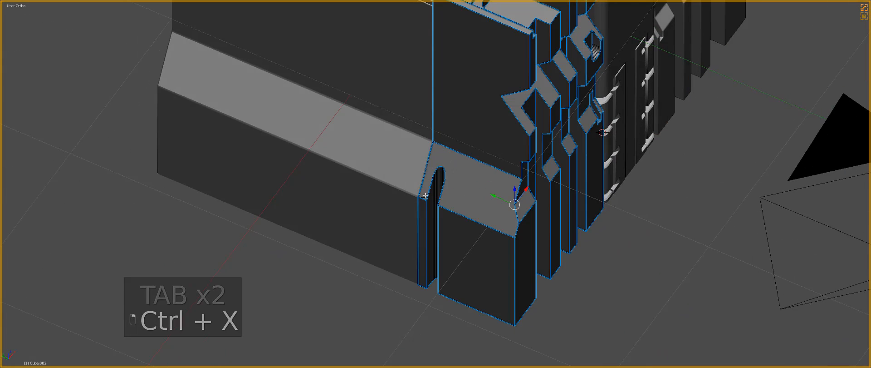
Step: Dissolve the surplus geometry beside the rounded slot on the front corner block and leave mesh editing
key(ctrl+x)
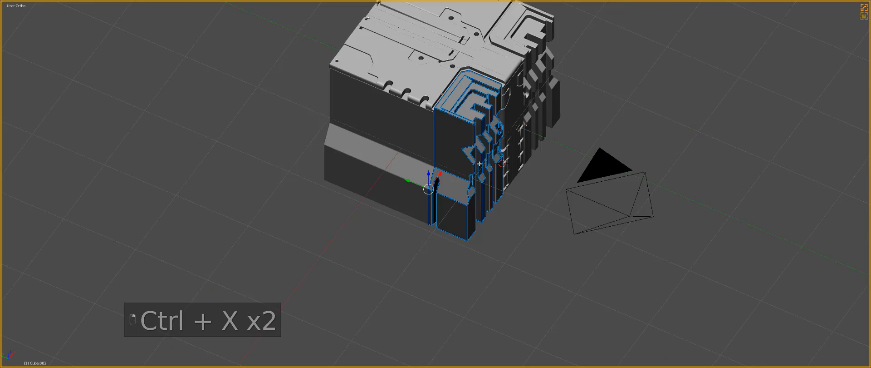
key(Tab)
key(a)
key(a)
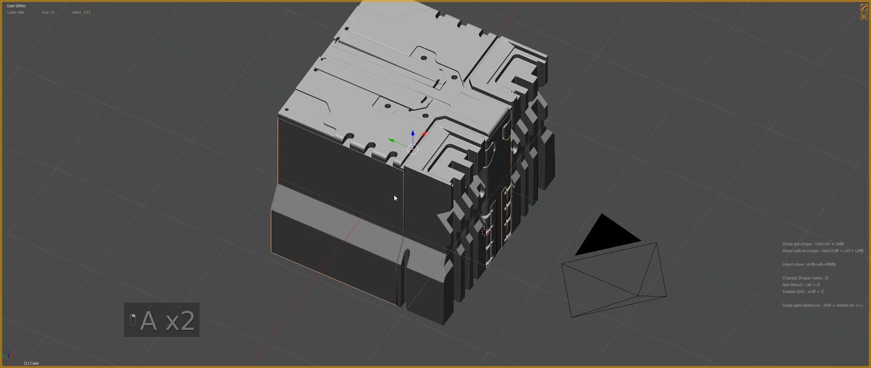
Step: Try to cut a mirrored rectangular gap through the main body along its boundary with the corner blocks, in top view
key(z)
key(KP_1)
key(KP_7)
scroll(390, 182, up, 4)
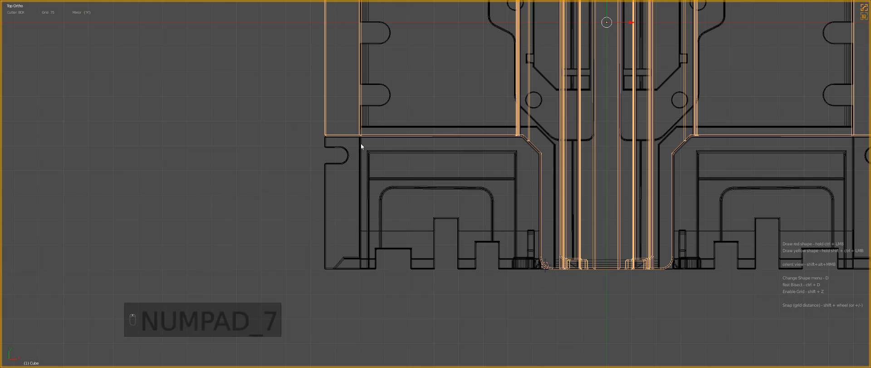
key(alt+w)
ctrl+drag(314, 131, 467, 171)
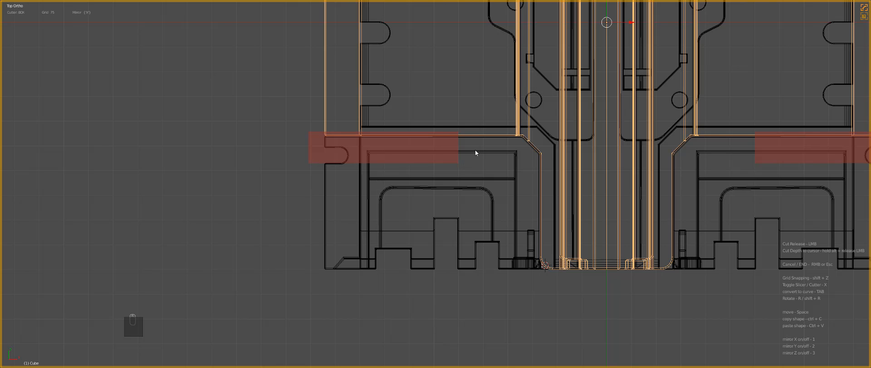
ctrl+drag(475, 149, 472, 148)
scroll(444, 132, down, 2)
key(z)
key(z)
key(ctrl+z)
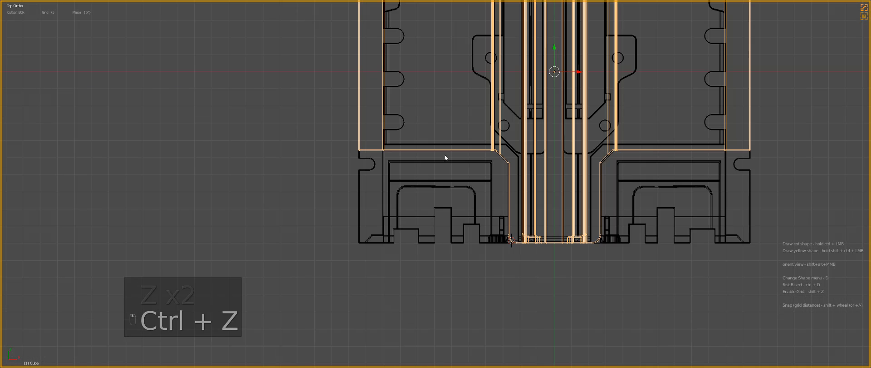
Step: Enable boolean application for drawn cutters and cut a narrow mirrored gap between the main body and the corner blocks
key(d)
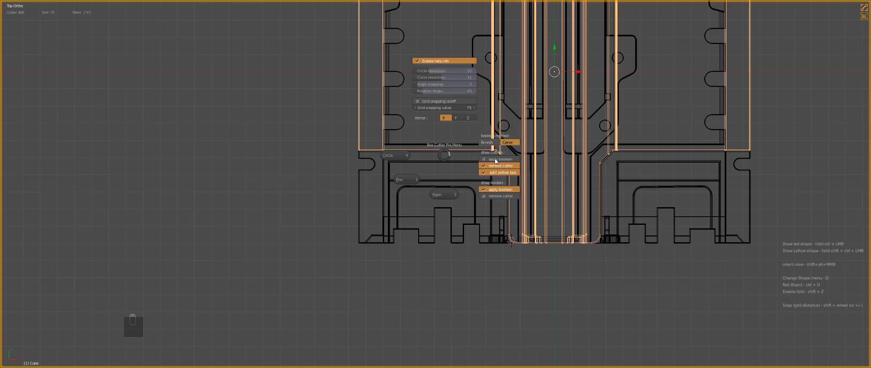
click(484, 159)
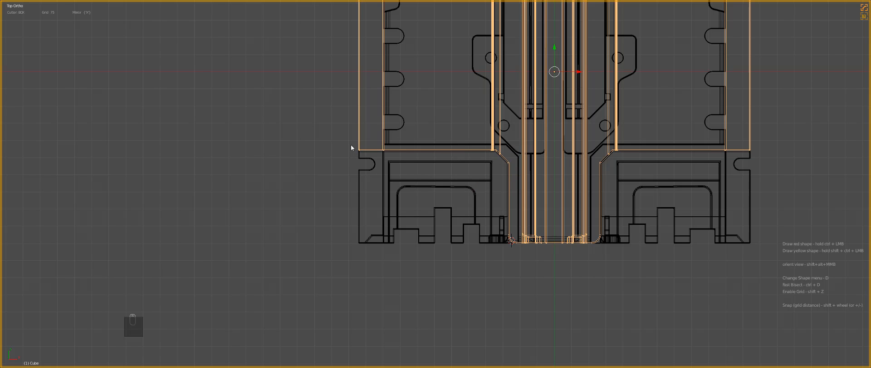
ctrl+drag(351, 147, 430, 167)
shift+middle_drag(469, 162, 524, 241)
Step: Cut a small mirrored rectangular notch into the main body's outer side edge, keeping the cutter, and move the cutter inward
key(d)
click(526, 186)
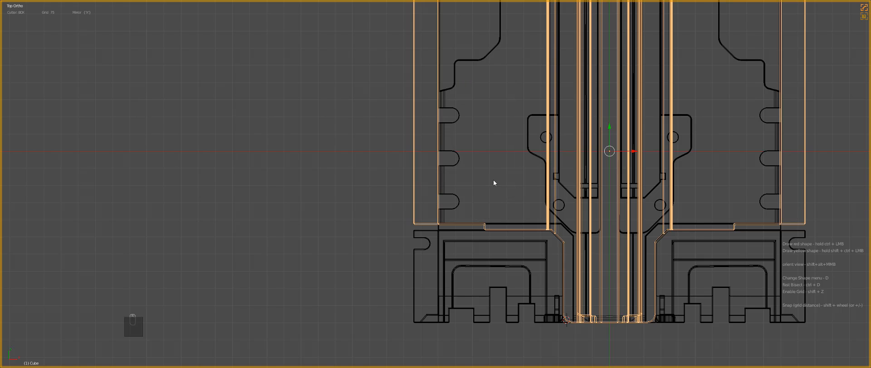
mouse_move(401, 197)
ctrl+mouse_down()
mouse_move(419, 211)
mouse_move(405, 197)
ctrl+mouse_up()
key(g)
click(520, 219)
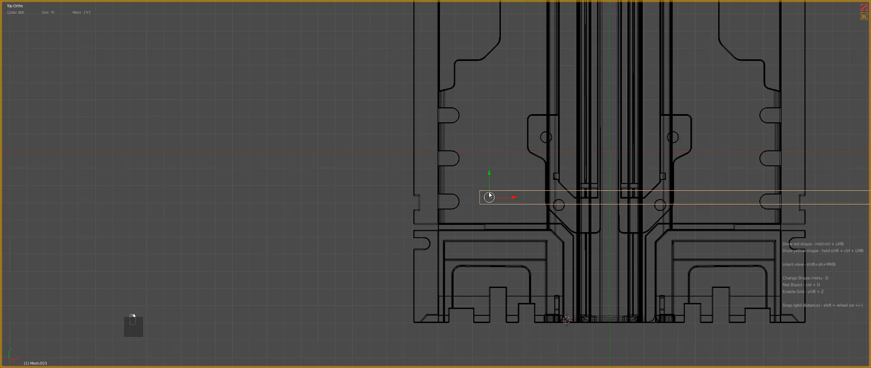
Step: Place the kept box cutter over the top plate beside the central rail and subtract it from the plate
key(z)
key(g)
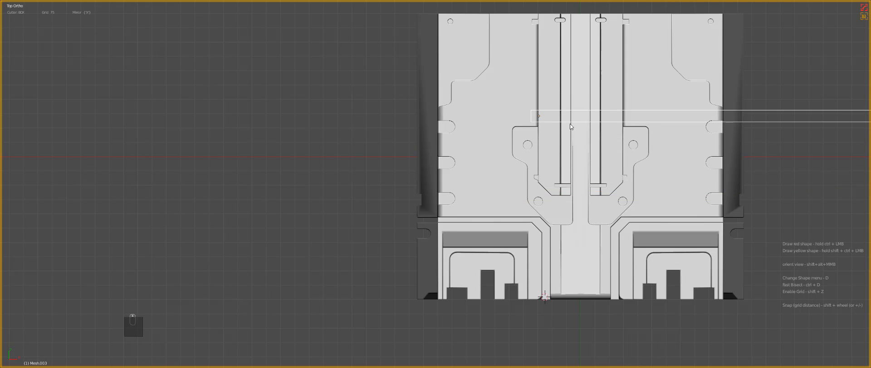
click(570, 124)
shift+right_click(533, 70)
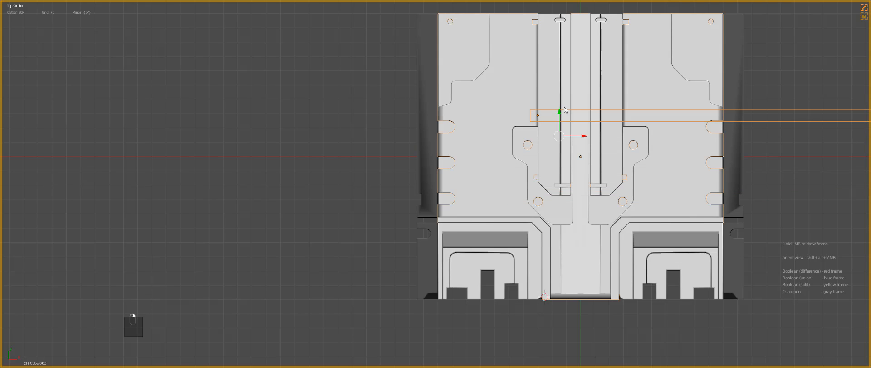
key(ctrl+KP_Subtract)
Step: Shift the cutter toward the central rail so it leaves only a small notch in the rail edge, and hide the cutter
scroll(579, 101, up, 3)
shift+middle_drag(552, 122, 465, 183)
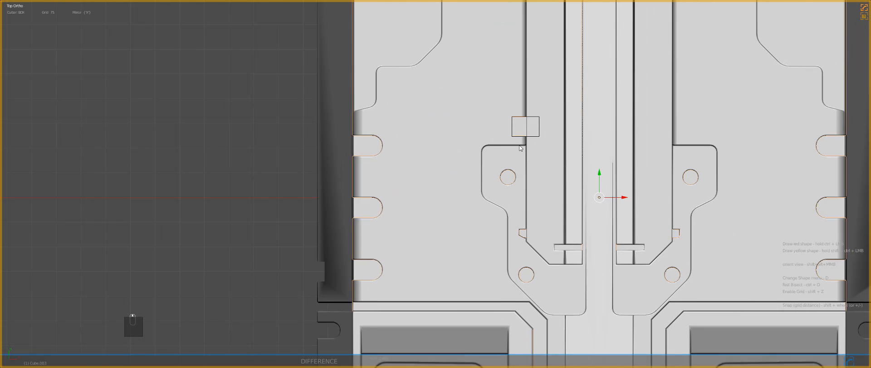
right_click(538, 138)
click(538, 140)
middle_drag(539, 140, 548, 119)
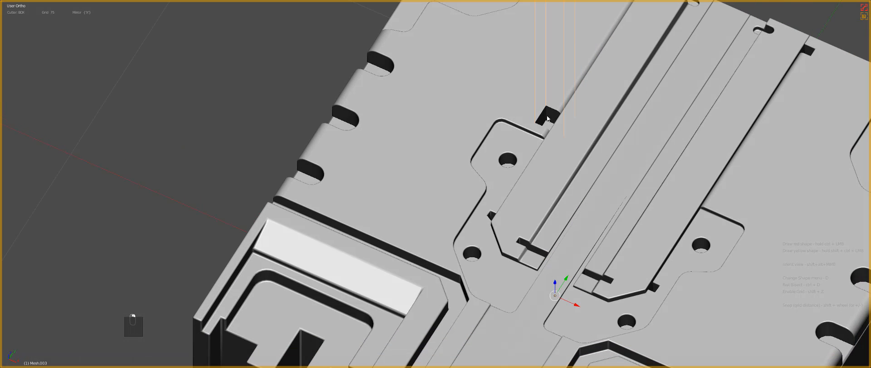
key(g)
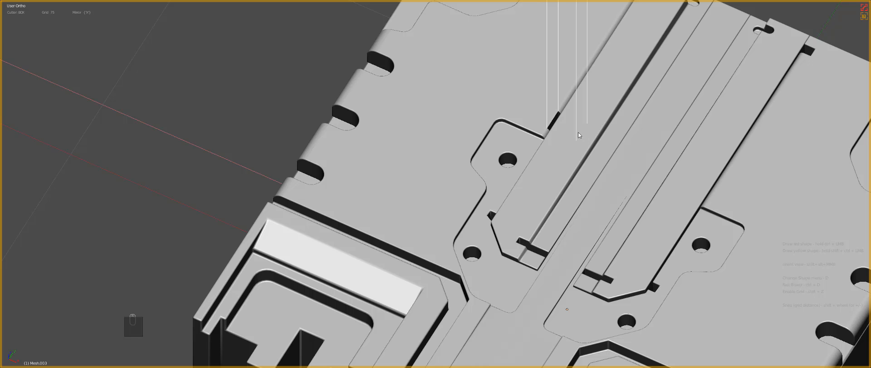
click(576, 127)
key(h)
Step: Sharpen the top plate with Csharpen and symmetrize it across its centerline
key(q)
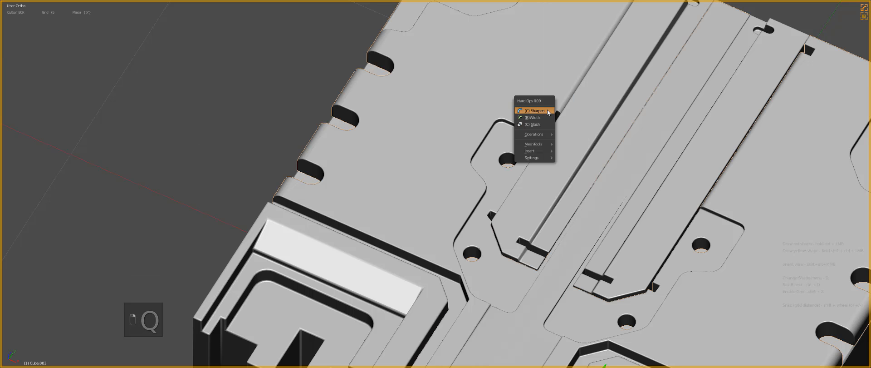
click(548, 110)
scroll(547, 110, down, 6)
alt+shift+middle_click(450, 156)
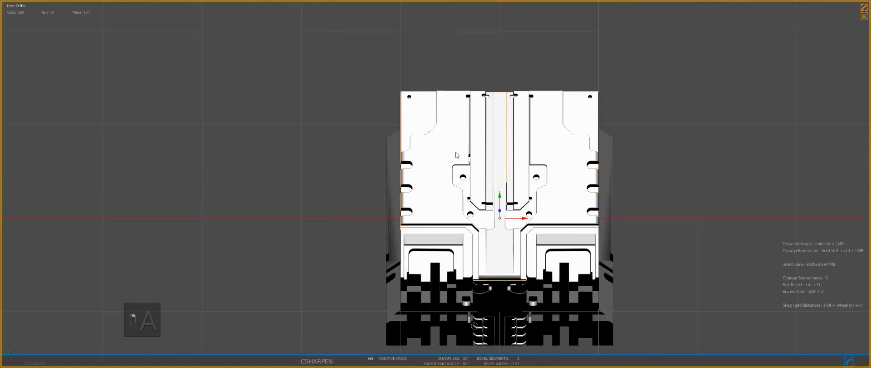
key(alt+x)
alt+middle_drag(453, 159, 487, 182)
Step: Adjust the edge marking at the top of the main body's vertical side notch and leave mesh editing
right_click(438, 268)
key(Tab)
shift+middle_drag(439, 268, 461, 186)
scroll(461, 186, up, 4)
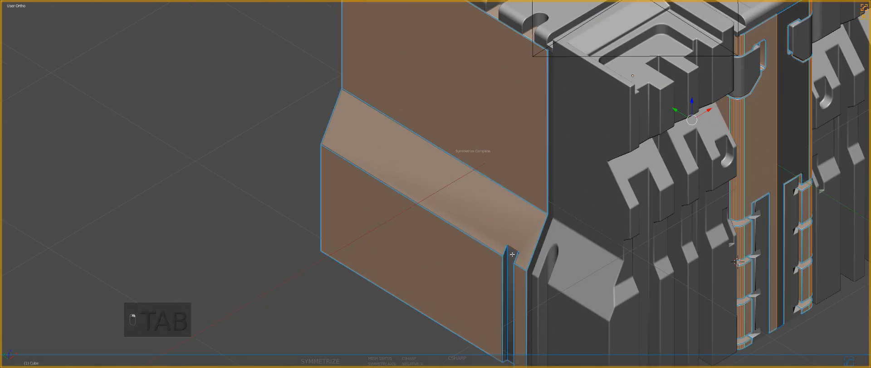
right_click(512, 251)
key(q)
click(513, 252)
key(Tab)
scroll(518, 196, down, 5)
key(a)
key(a)
middle_drag(518, 196, 512, 184)
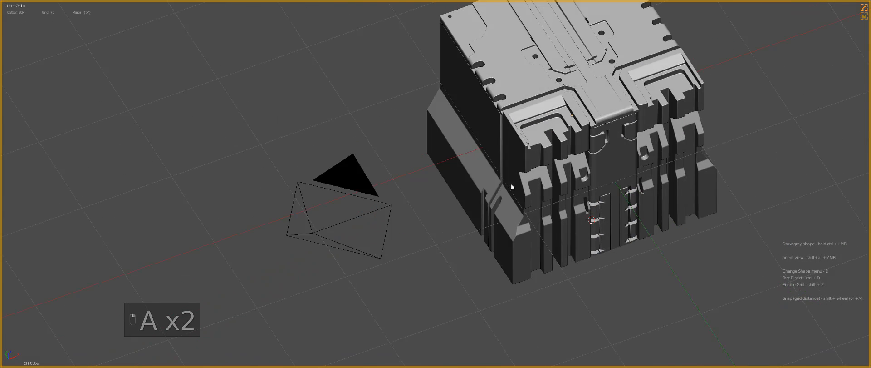
Step: Change the Box Cutter drawing options for the next cuts on the main body
shift+middle_drag(573, 154, 491, 204)
key(d)
click(531, 211)
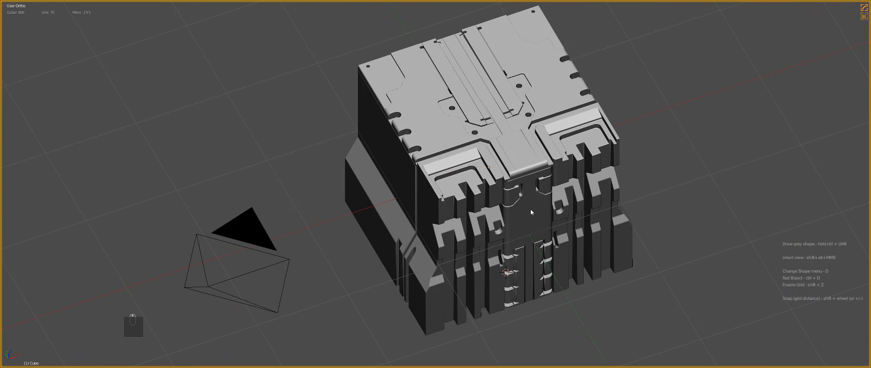
key(d)
click(568, 227)
key(a)
key(a)
Step: Split a thin horizontal strip off along the bottom edge of the main body in front view
key(z)
key(KP_1)
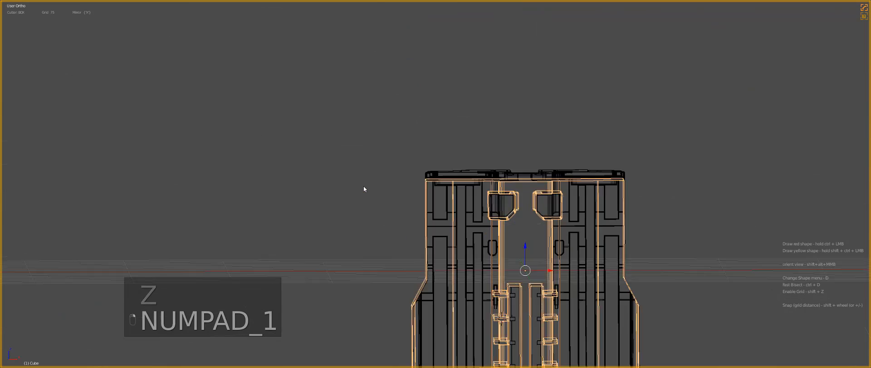
key(KP_Decimal)
scroll(429, 217, up, 3)
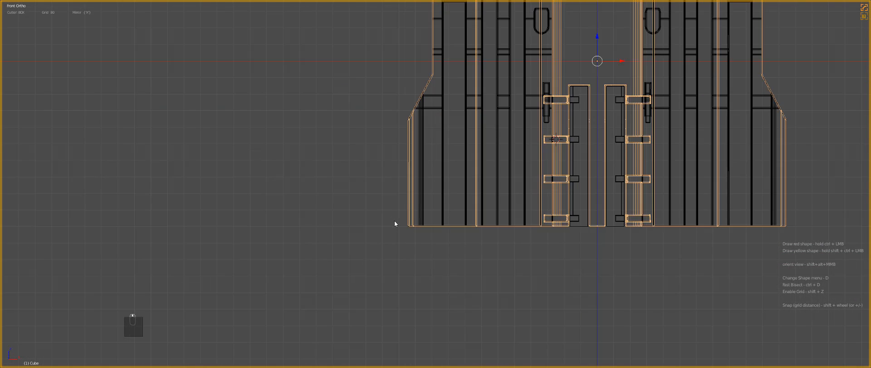
mouse_move(395, 222)
ctrl+shift+mouse_down()
mouse_move(537, 243)
mouse_move(522, 238)
ctrl+shift+mouse_up()
key(z)
mouse_move(522, 239)
middle_down()
mouse_move(448, 220)
mouse_move(446, 195)
mouse_move(417, 218)
middle_up()
key(a)
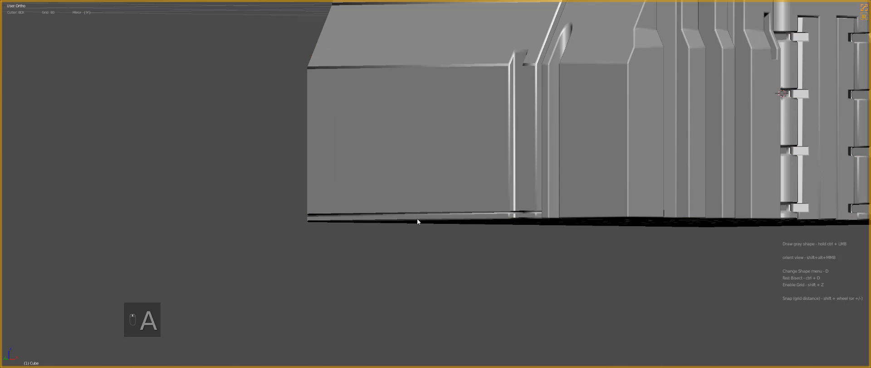
Step: Split a tall panel with rounded corners into the main body's side at its rear edge, spanning the sloped ledge
key(z)
key(z)
middle_drag(467, 194, 442, 96)
key(z)
key(KP_1)
key(KP_3)
key(KP_9)
key(z)
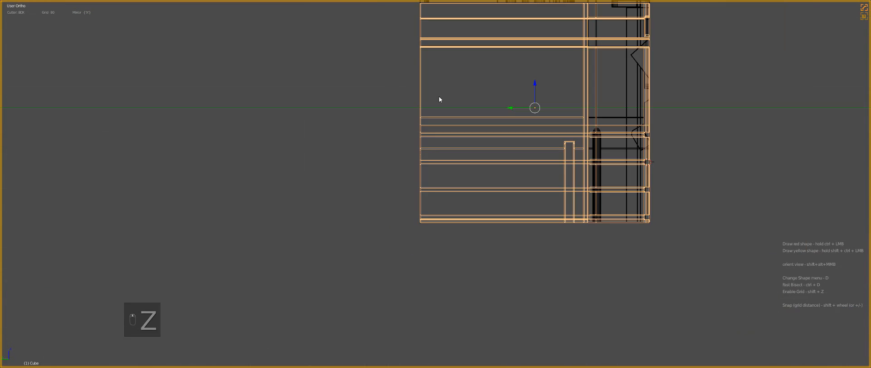
ctrl+drag(404, 94, 436, 210)
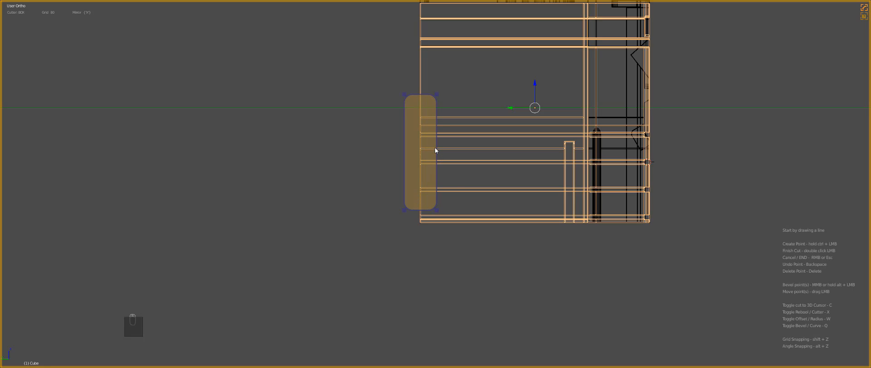
key(z)
key(z)
key(z)
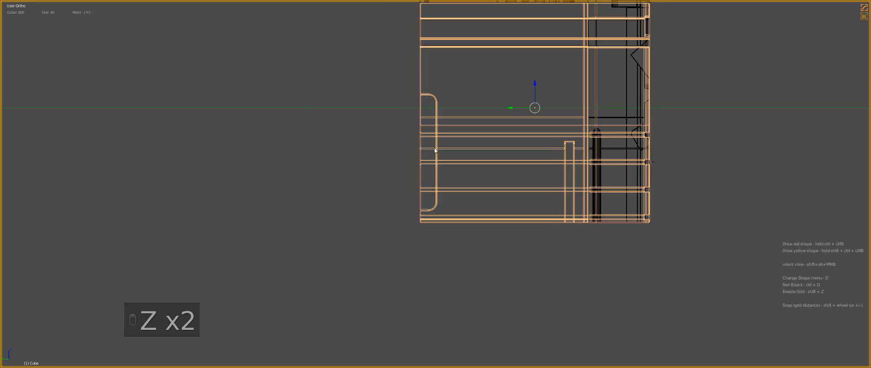
middle_drag(434, 147, 476, 178)
Step: Examine the edges of the rounded rear panel on the main body in mesh editing
key(ctrl+grave)
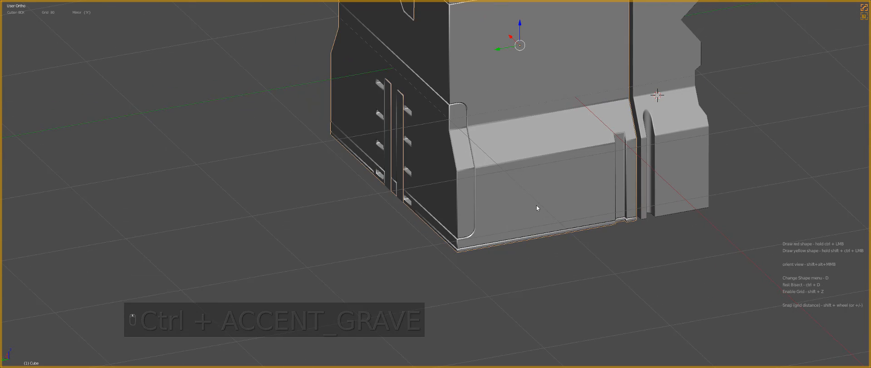
key(d)
middle_drag(502, 194, 442, 198)
key(Tab)
key(a)
key(a)
right_click(418, 98)
key(a)
scroll(495, 206, up, 4)
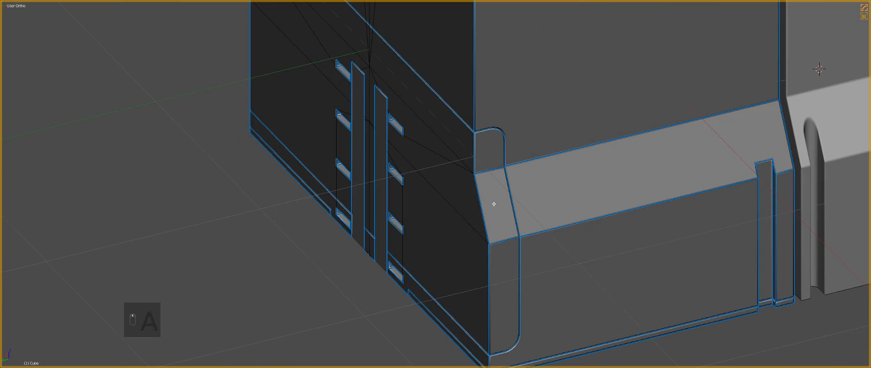
Step: Set the main body's bevel width to about 0.012
key(Tab)
key(q)
click(566, 193)
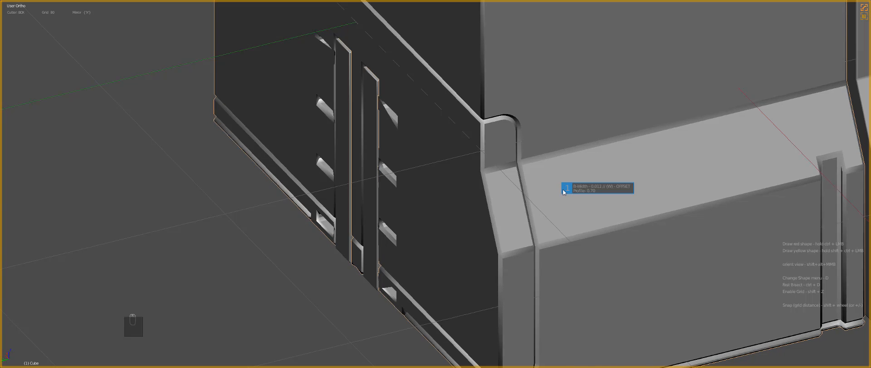
scroll(484, 192, up, 2)
Step: Set the bevel weight of the sloped rear corner edge and the rear panel's border edges, using 0.60 for the panel
key(Tab)
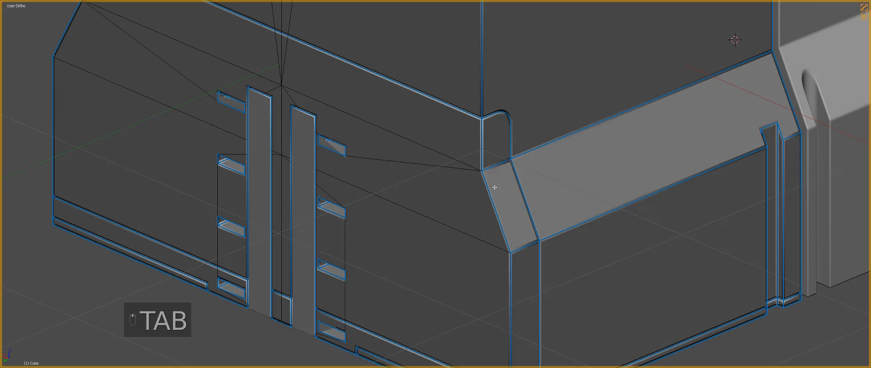
key(a)
key(a)
key(a)
key(l)
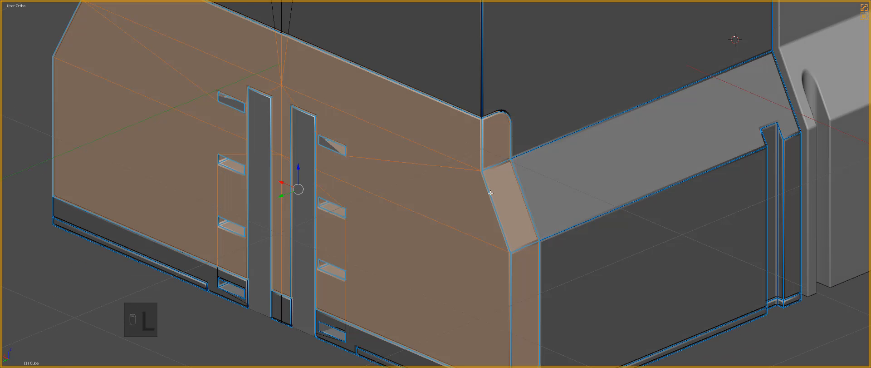
right_click(491, 193)
key(q)
click(491, 200)
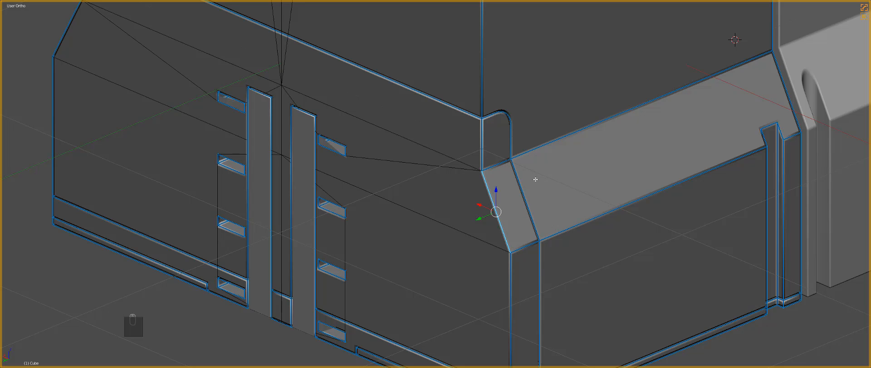
key(q)
click(495, 206)
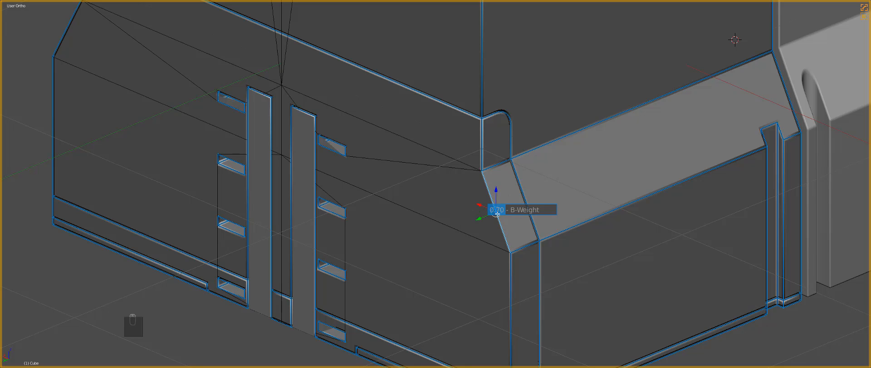
key(a)
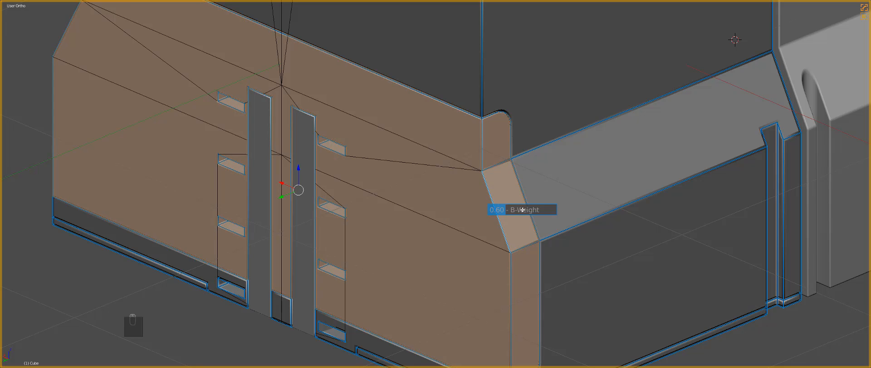
key(Tab)
Step: Readjust the main body's bevel width around the rounded rear panel and the sloped ledge
scroll(492, 206, down, 2)
middle_drag(493, 206, 476, 189)
scroll(482, 147, up, 3)
key(q)
click(548, 159)
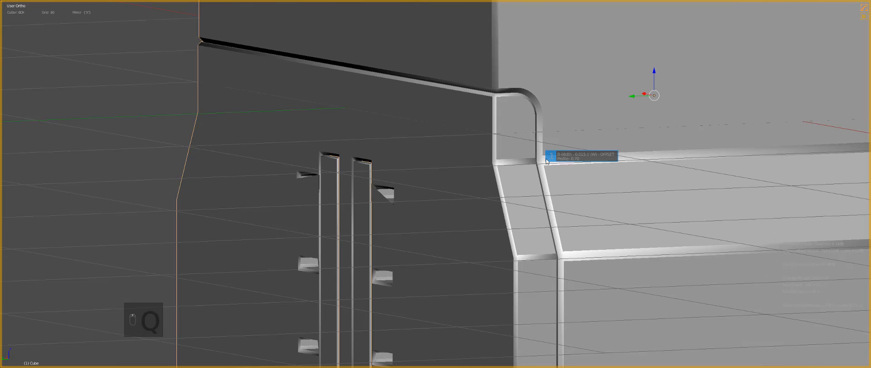
click(547, 162)
middle_drag(547, 161, 383, 176)
key(q)
click(478, 187)
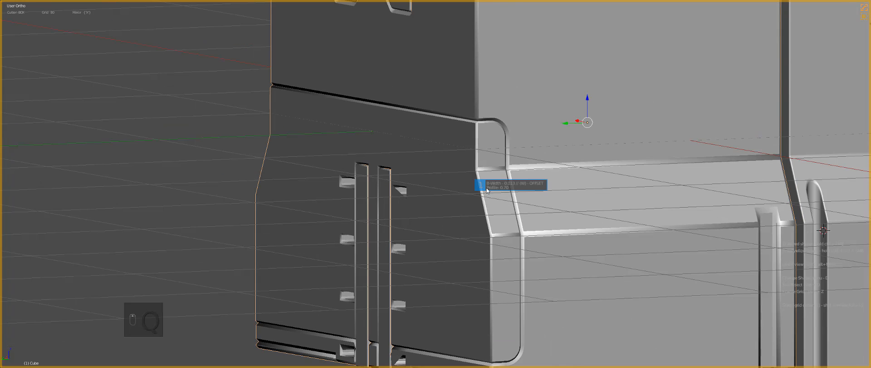
scroll(381, 182, down, 3)
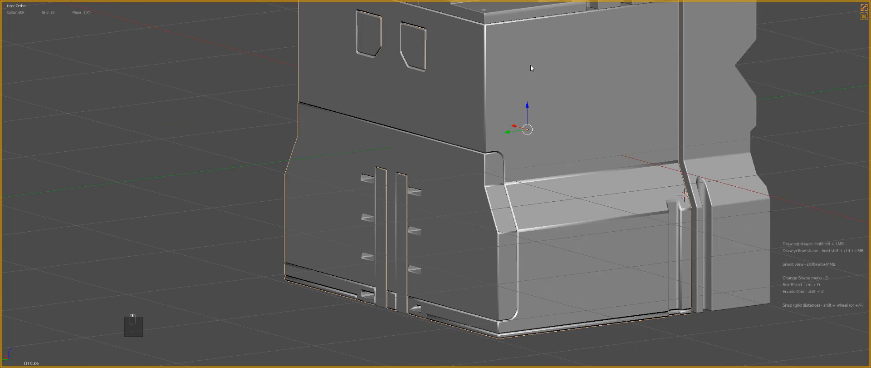
scroll(502, 115, down, 1)
Step: Separate the rounded rear panel's linked faces from the main body into their own object
middle_drag(455, 111, 499, 175)
middle_drag(581, 181, 482, 202)
key(a)
scroll(535, 208, down, 1)
middle_drag(534, 208, 531, 215)
right_click(481, 177)
key(Tab)
key(a)
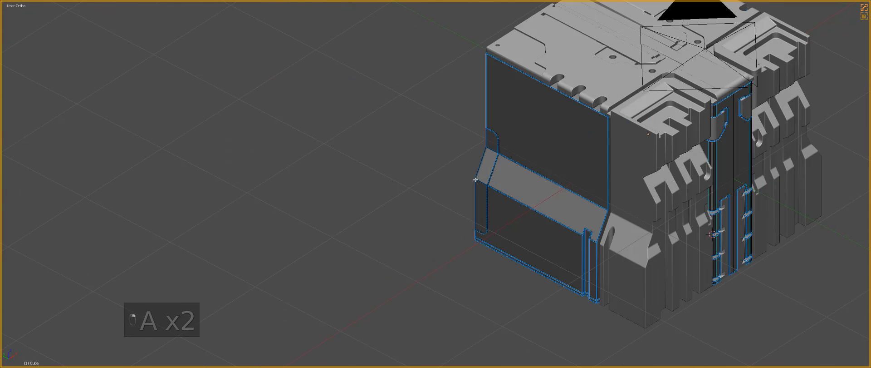
key(l)
key(p)
click(476, 180)
Step: Test-move the rear panel to check that it is detached from the main body, cancelling the move
middle_drag(476, 183, 543, 182)
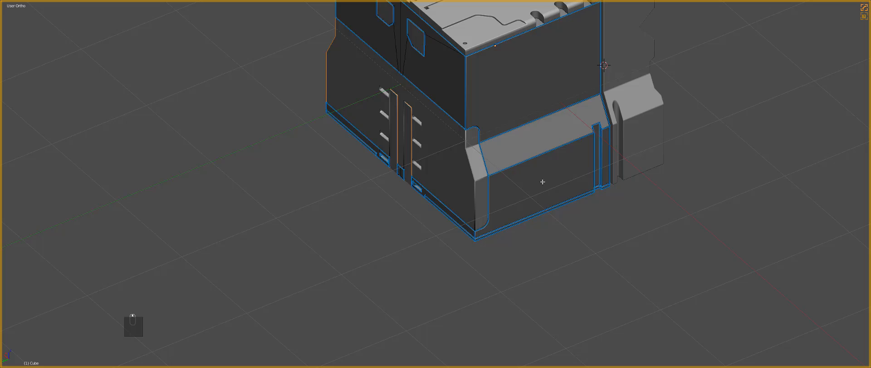
key(g)
right_click(456, 171)
key(Tab)
right_click(455, 172)
key(g)
right_click(456, 180)
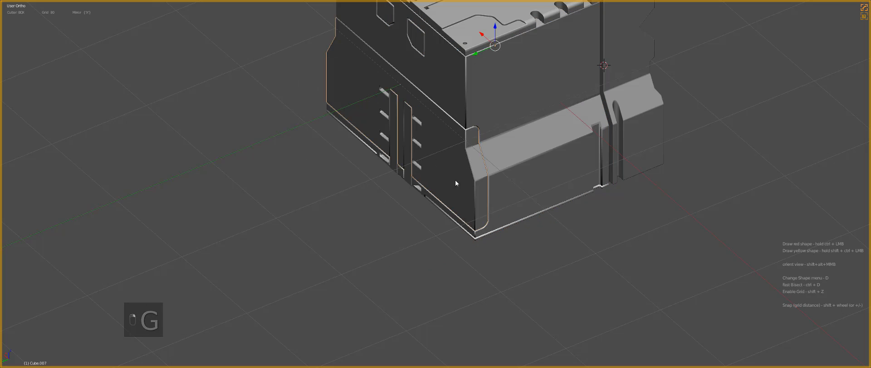
middle_drag(455, 181, 421, 172)
Step: Add a cube on the long edge of the top plate near its corner hole and scale it down to a small block
key(a)
shift+middle_drag(544, 110, 467, 190)
middle_drag(434, 153, 402, 245)
right_click(472, 181)
key(a)
click(442, 121)
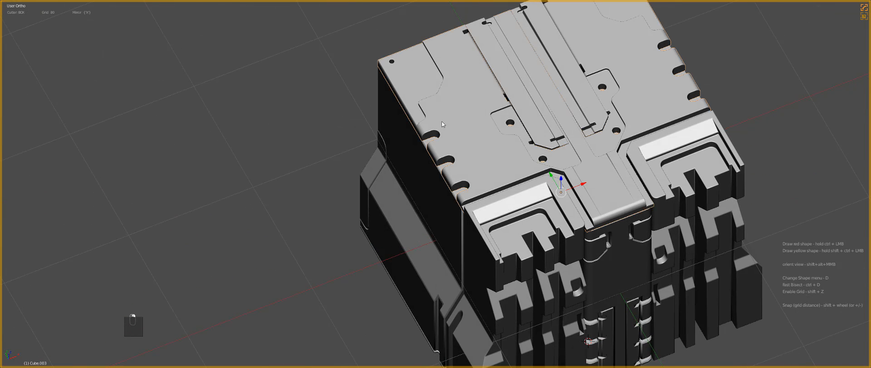
click(401, 89)
key(shift+a)
mouse_move(401, 90)
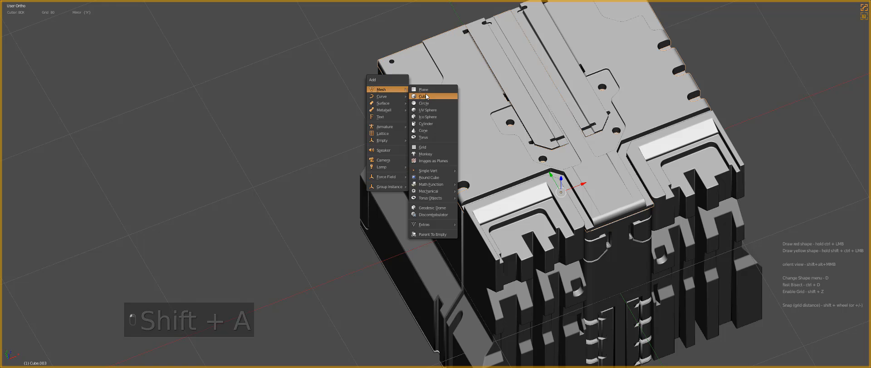
click(429, 97)
key(s)
key(s)
click(425, 107)
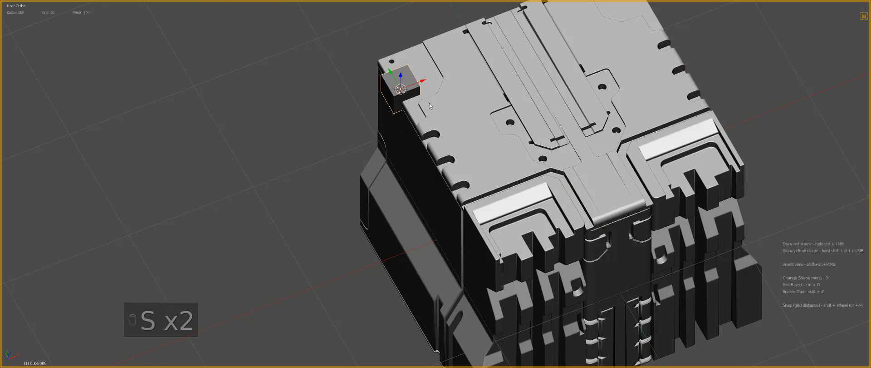
Step: Cut a rectangular notch into the top plate's long edge, using the small cube as a boolean cutter
shift+middle_drag(420, 105, 478, 150)
scroll(477, 150, up, 4)
shift+right_click(518, 185)
middle_drag(518, 184, 476, 84)
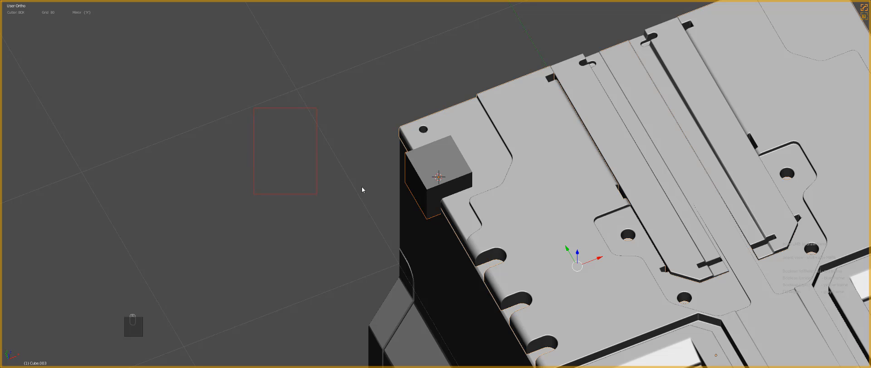
right_click(474, 167)
right_click(481, 179)
middle_drag(481, 179, 508, 186)
right_click(478, 181)
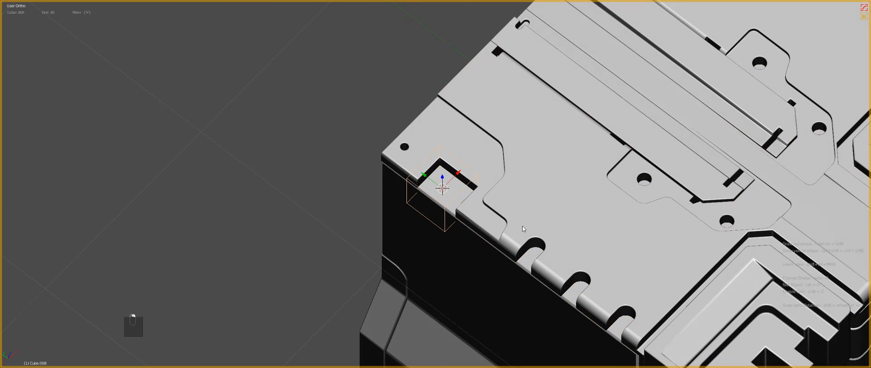
Step: Narrow the notch cutter into a thin bar and move it along the Y axis towards the first round notch
key(s)
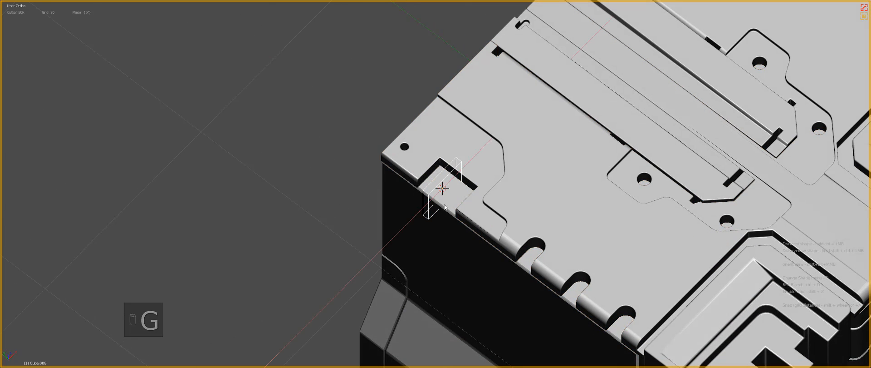
key(g)
click(497, 248)
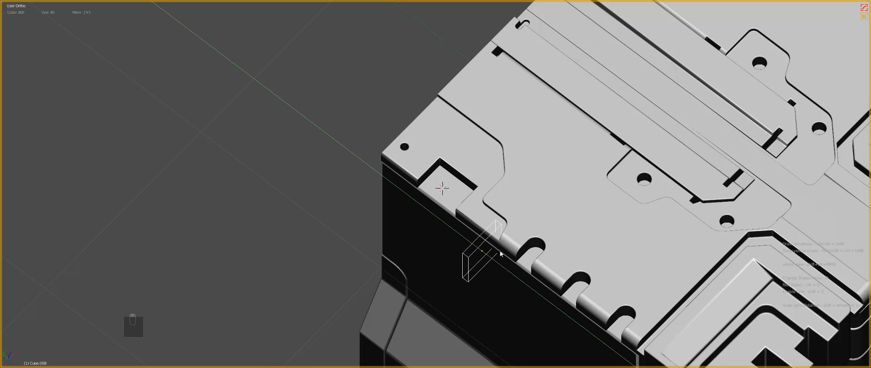
Step: Dissolve the stray edges on the top plate's rounded rim between the rectangular notch and the first round notch
shift+middle_drag(573, 231, 513, 189)
scroll(513, 189, up, 4)
right_click(461, 198)
scroll(461, 198, up, 2)
key(Tab)
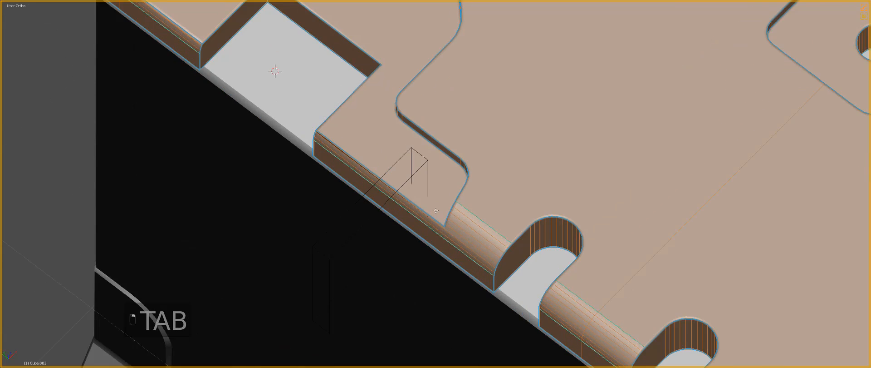
middle_drag(386, 231, 408, 216)
right_click(413, 212)
right_click(416, 214)
right_click(414, 217)
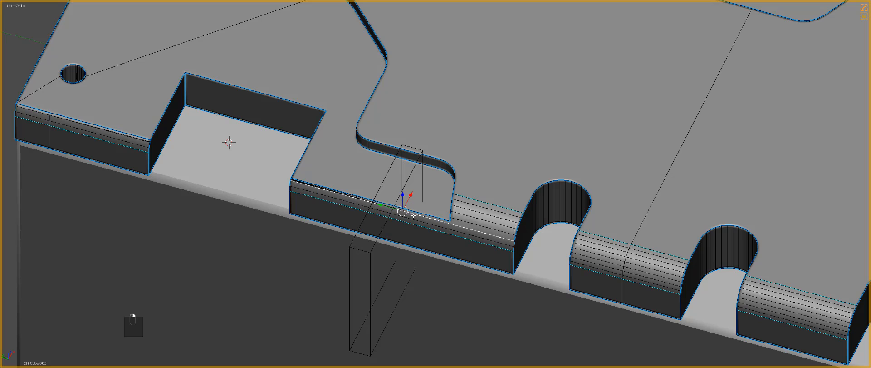
key(ctrl+x)
click(309, 184)
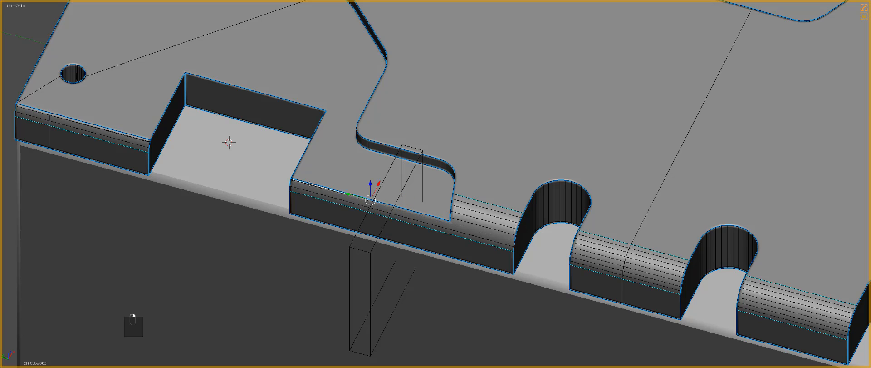
key(ctrl+x)
key(Tab)
Step: Dissolve the stray edge on the rounded rim between the top plate's corner and the rectangular notch
scroll(361, 187, down, 2)
shift+middle_drag(392, 206, 432, 220)
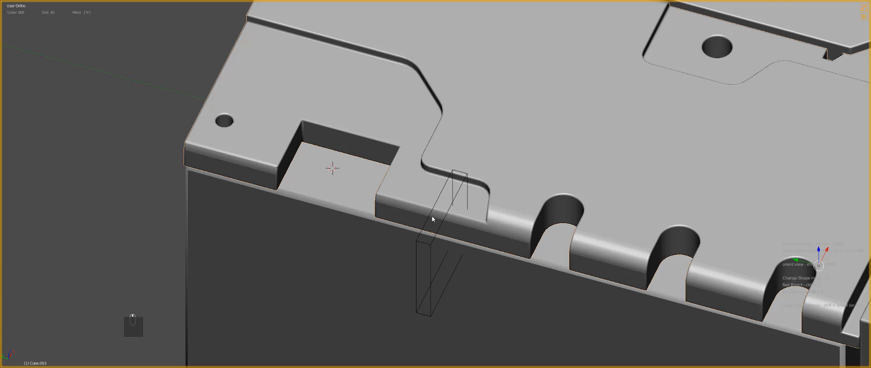
key(Tab)
scroll(356, 179, up, 5)
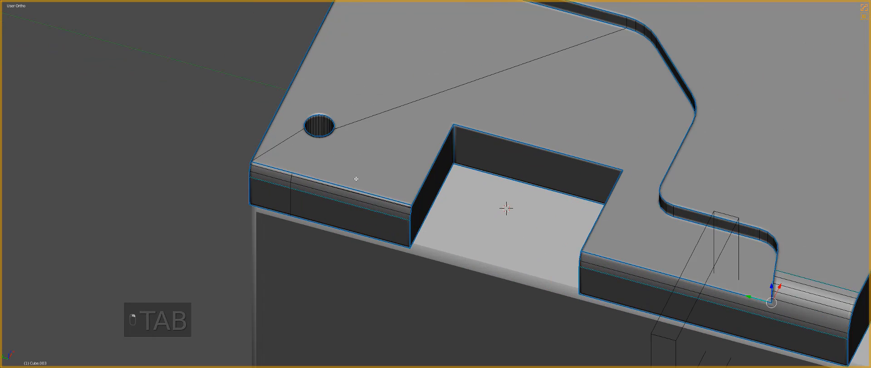
scroll(319, 197, up, 3)
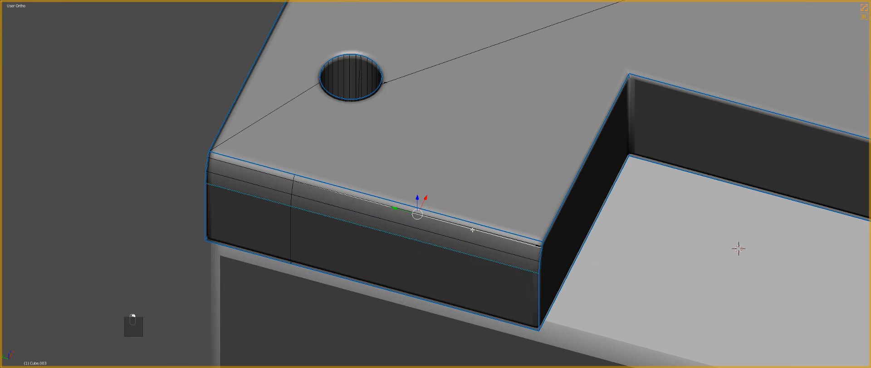
key(ctrl+x)
key(ctrl+z)
key(ctrl+x)
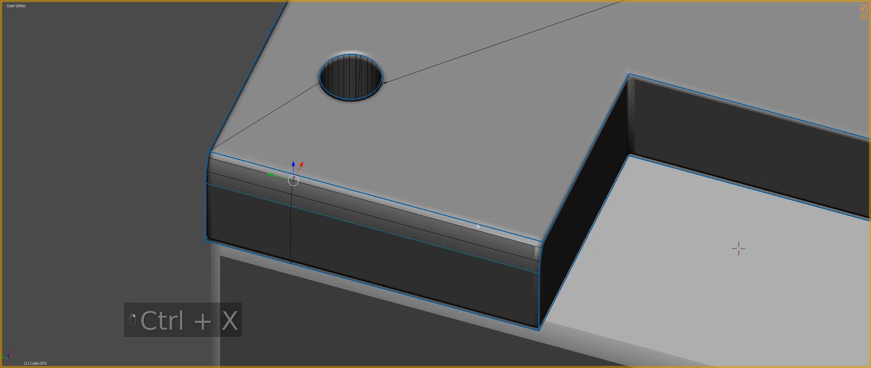
key(Tab)
key(alt+w)
scroll(549, 209, down, 4)
key(Tab)
scroll(549, 208, down, 4)
key(Tab)
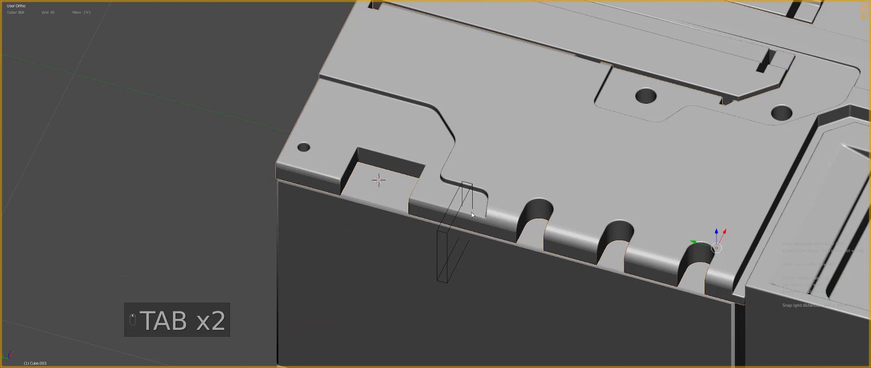
Step: Shift the thin cutter along the Y axis and cut a narrow slot into the rim beside the panel line's rounded corner
click(463, 205)
key(g)
key(x)
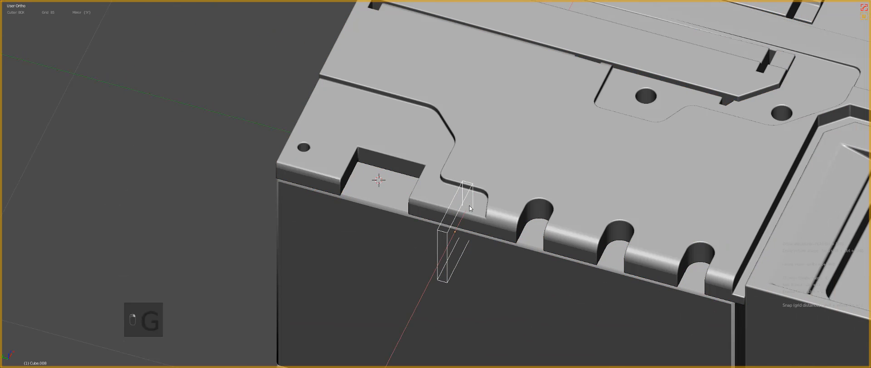
key(y)
click(470, 207)
shift+right_click(504, 205)
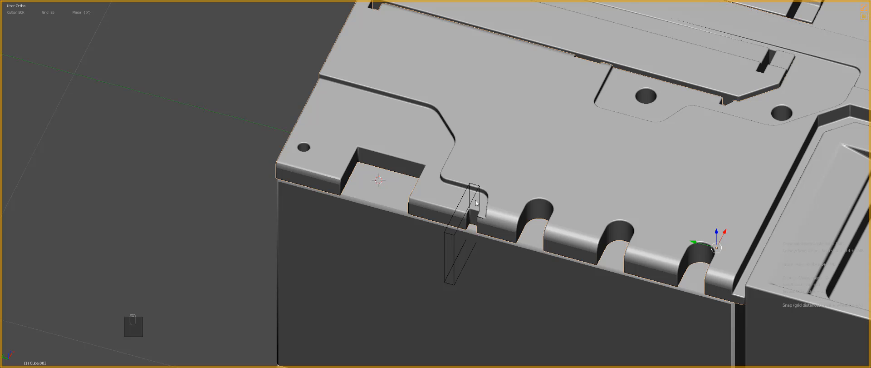
Step: Move the thin cutter back along the Y axis to the rim section next to the rectangular notch
key(a)
click(466, 212)
key(g)
middle_drag(465, 213, 433, 204)
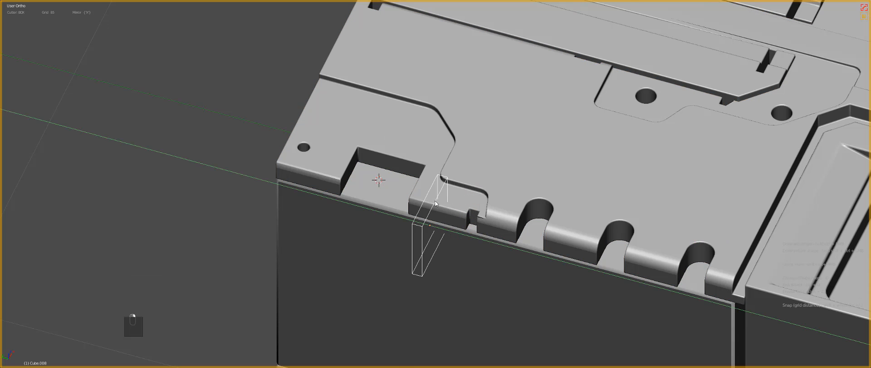
click(433, 205)
Step: Dissolve the leftover edge between the narrow slot and the panel line on the top plate's rim
right_click(506, 229)
key(Tab)
shift+middle_drag(510, 237, 475, 193)
scroll(474, 193, up, 1)
scroll(474, 193, up, 5)
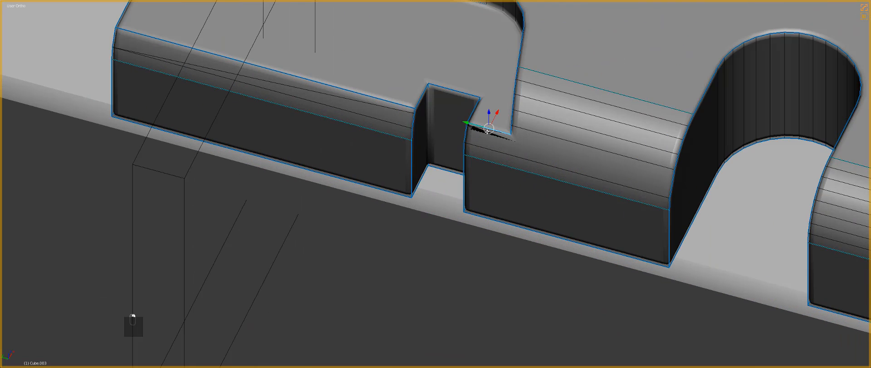
key(ctrl+x)
scroll(488, 131, down, 8)
key(Tab)
shift+middle_drag(404, 140, 437, 177)
Step: Add a new cube in the empty space beside the top plate's corner and scale it down
right_click(460, 181)
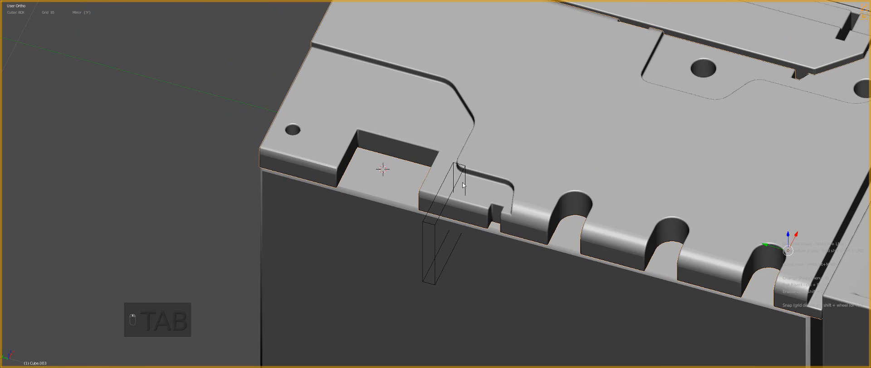
right_click(475, 171)
scroll(475, 172, down, 1)
right_click(455, 181)
click(276, 131)
key(shift+a)
click(300, 138)
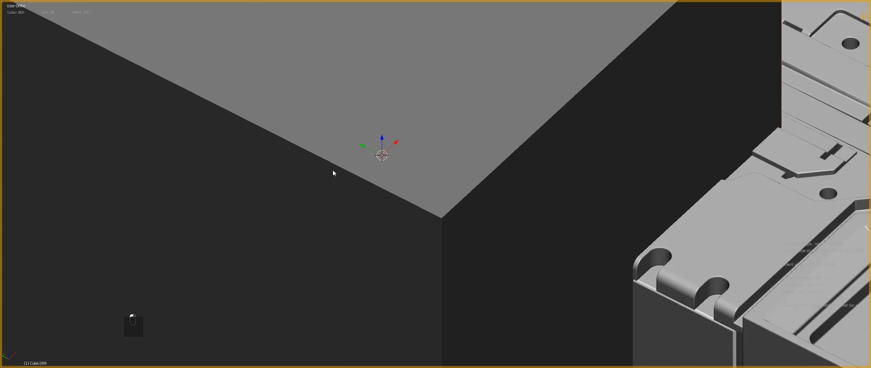
scroll(333, 169, down, 8)
key(s)
click(443, 185)
scroll(289, 145, up, 7)
ctrl+drag(246, 126, 307, 247)
scroll(427, 210, up, 2)
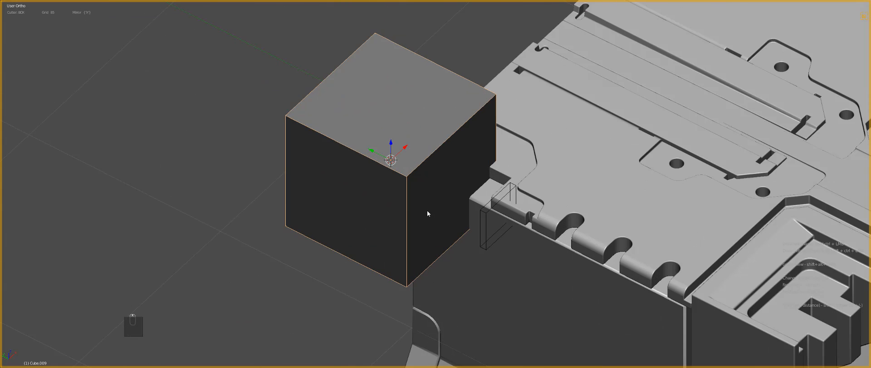
drag(220, 271, 229, 278)
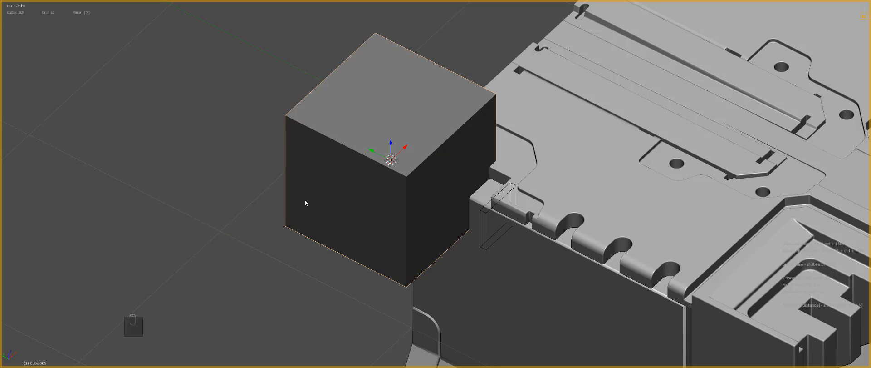
drag(227, 183, 277, 246)
right_click(274, 250)
ctrl+drag(199, 166, 253, 258)
Step: Shrink the new cube to a small block and move it to the top plate's corner
key(a)
key(s)
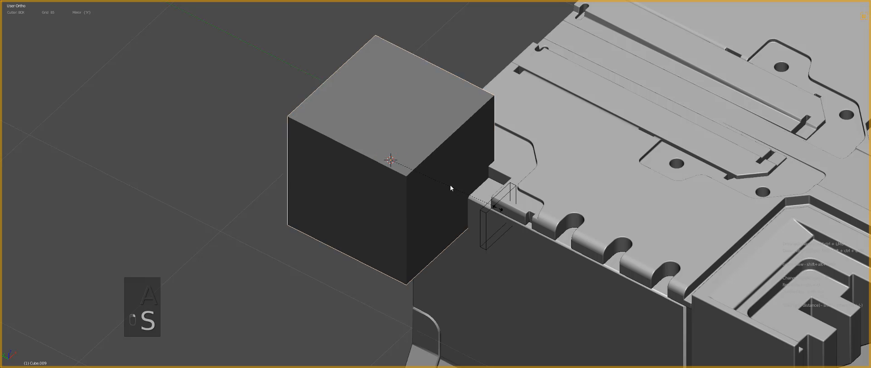
click(424, 171)
key(g)
key(s)
click(463, 180)
key(g)
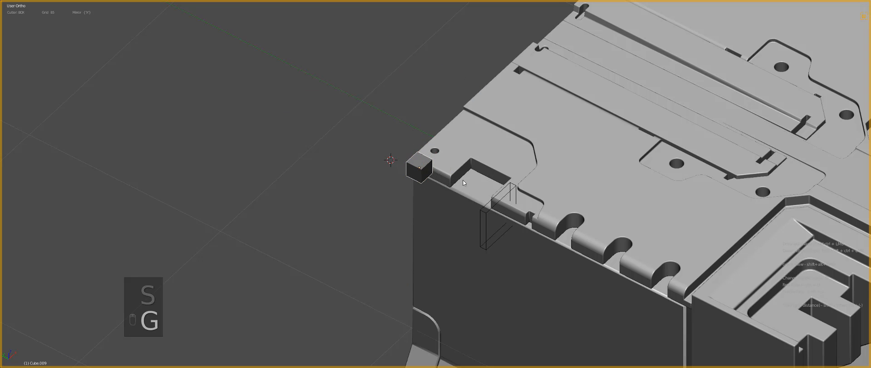
click(459, 176)
Step: Stretch the block into a bar along the X axis and place it across the rim between the corner and the rectangular notch
key(s)
middle_click(472, 173)
click(485, 172)
key(g)
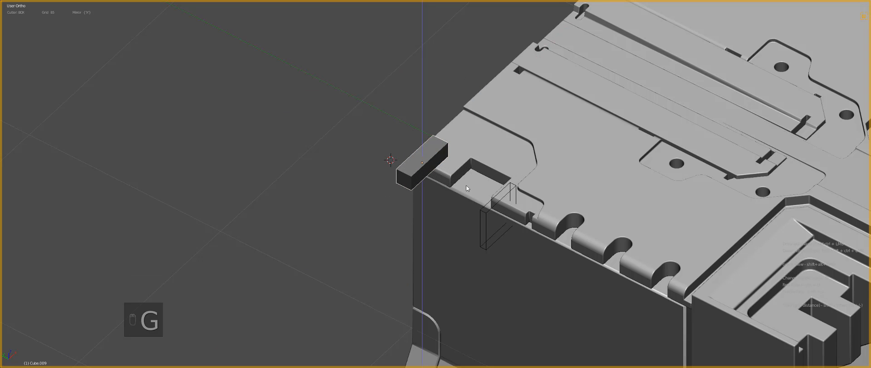
click(466, 181)
key(g)
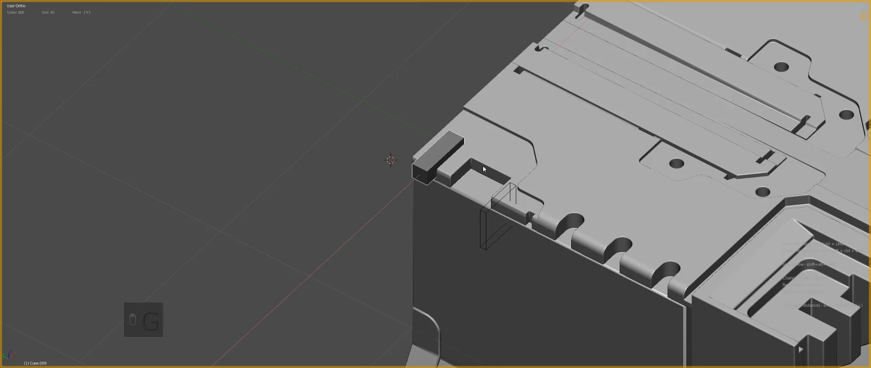
click(421, 167)
Step: Try to bevel the upper outer end edge of the bar, then undo it
scroll(422, 172, up, 8)
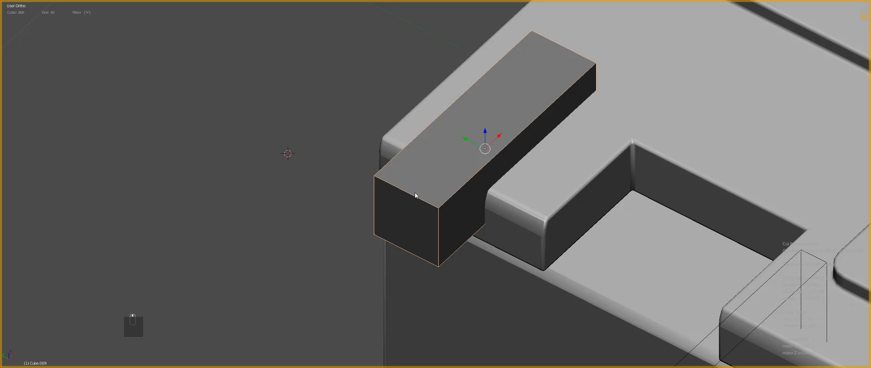
key(a)
key(a)
key(a)
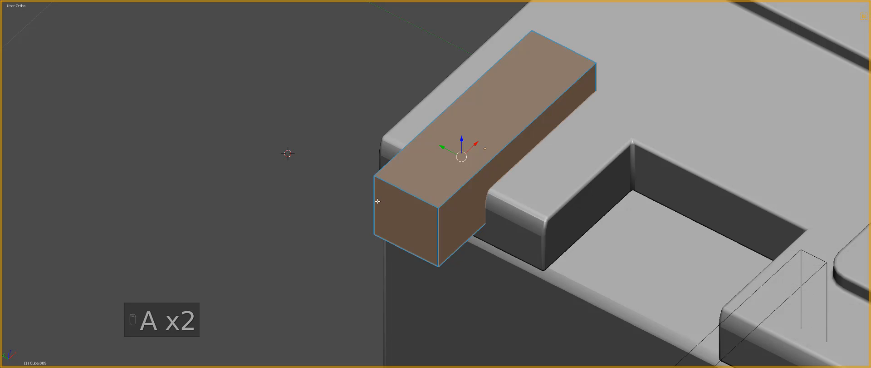
key(Tab)
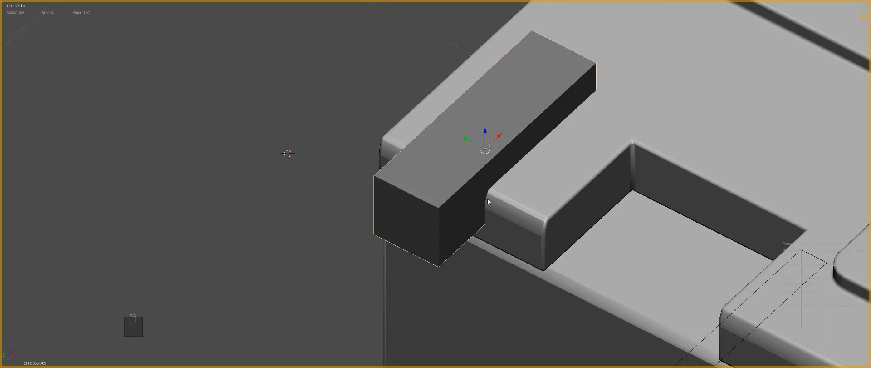
middle_drag(446, 200, 443, 196)
key(Tab)
key(ctrl+b)
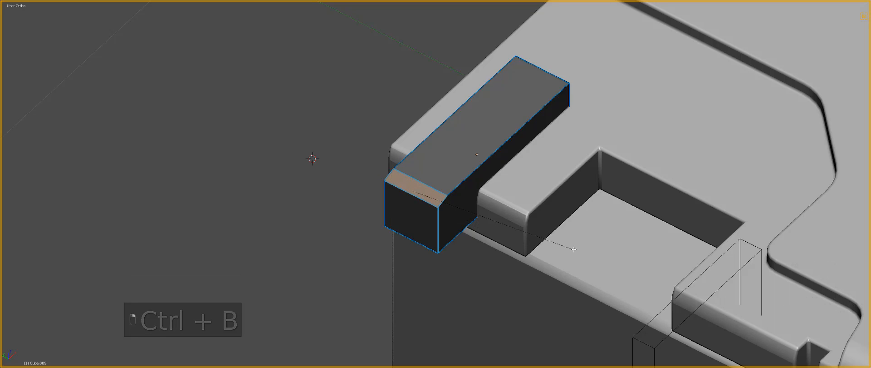
key(ctrl+z)
key(Tab)
Step: Apply the bar's scale and run CSharpen on it with five bevel segments and a width of about 0.017
key(ctrl+a)
click(467, 228)
key(q)
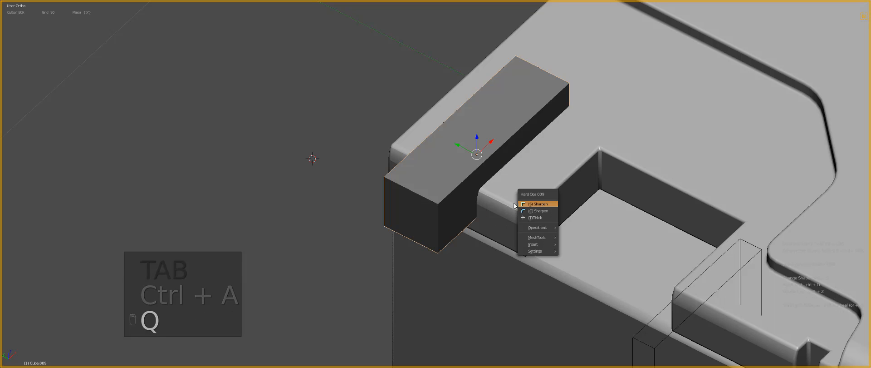
click(537, 206)
key(q)
click(535, 217)
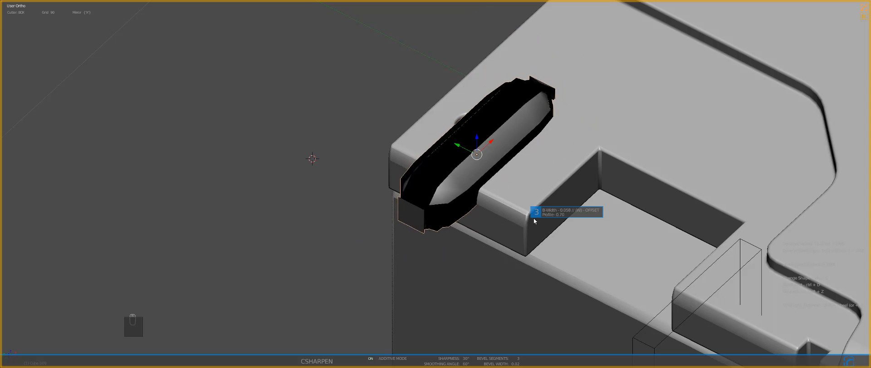
scroll(654, 229, up, 2)
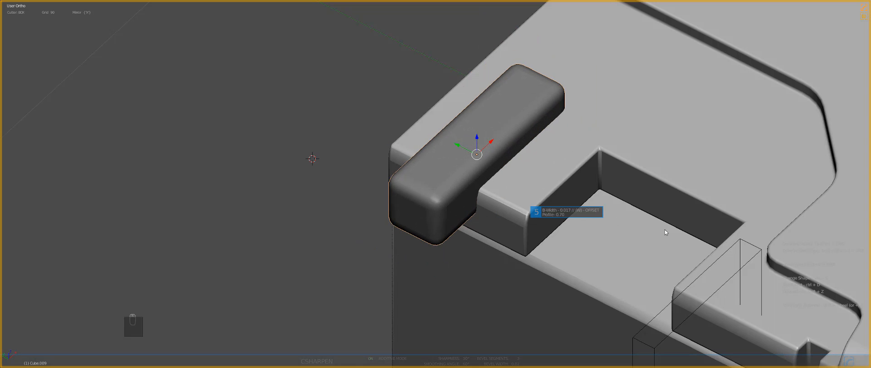
click(665, 230)
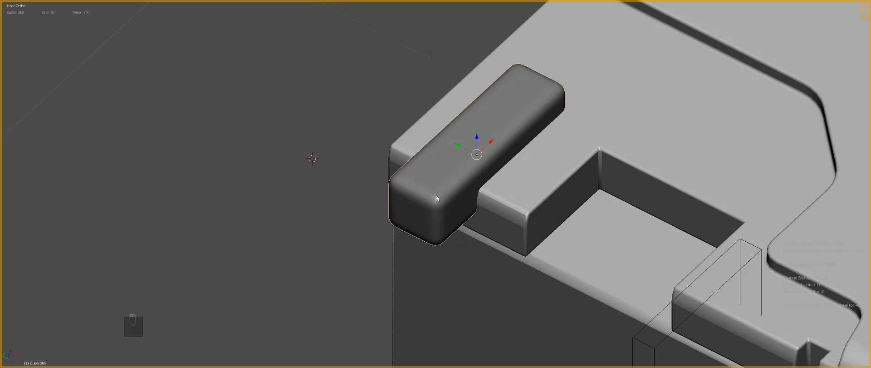
Step: Round the upper edge at the bar's outer end with a wide multi-segment bevel
key(Tab)
key(ctrl+b)
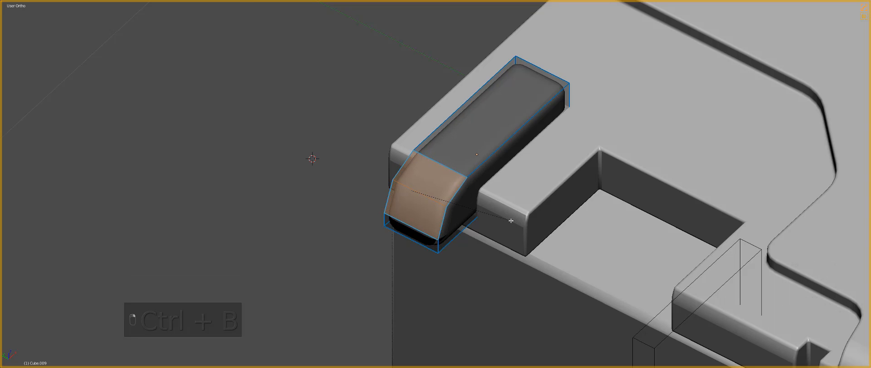
scroll(499, 215, up, 1)
key(ctrl+z)
key(q)
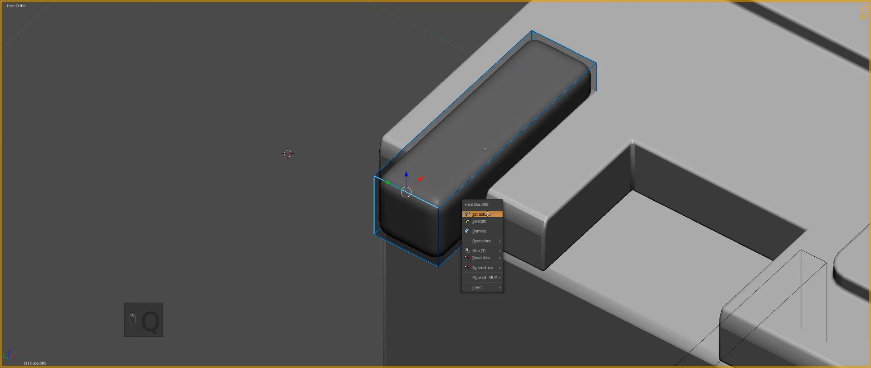
key(ctrl+b)
click(531, 227)
key(Tab)
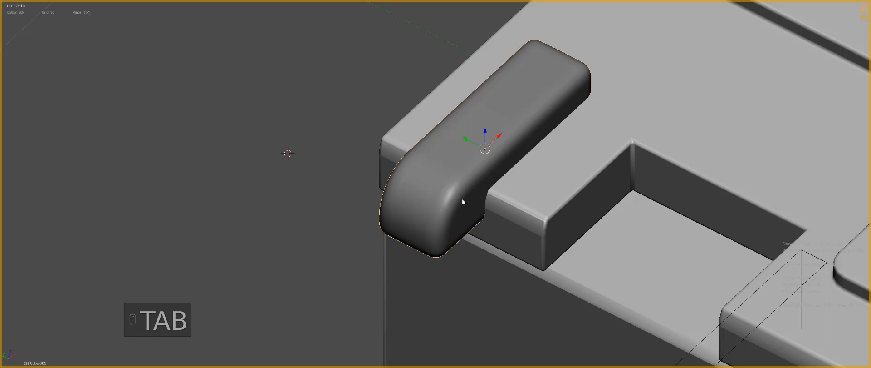
Step: Narrow the bar's overall edge bevel with BWidth and use six segments
right_click(460, 188)
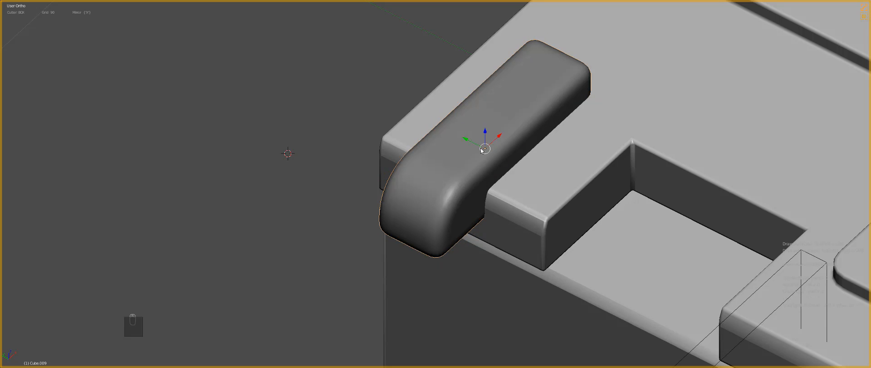
right_click(499, 135)
key(q)
click(472, 179)
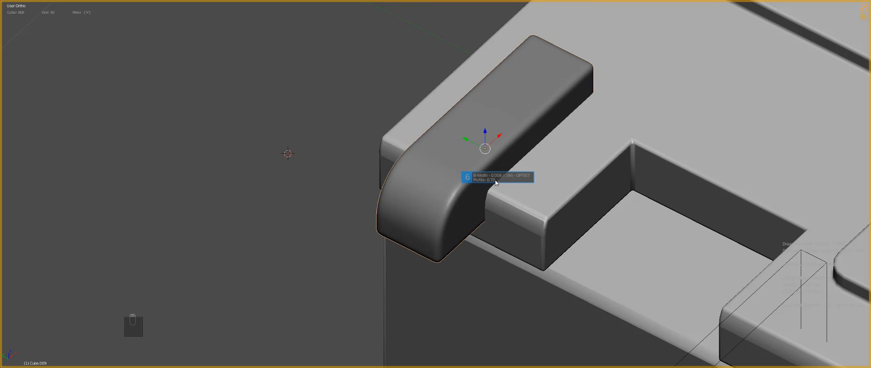
Step: Chamfer the upper edge at the bar's inner end with a flat sloped bevel
key(Tab)
key(Tab)
key(Tab)
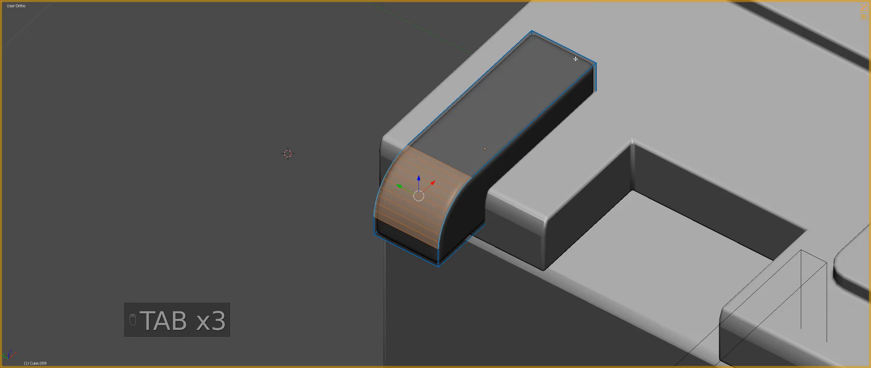
right_click(576, 58)
key(ctrl+b)
click(614, 114)
key(q)
click(613, 115)
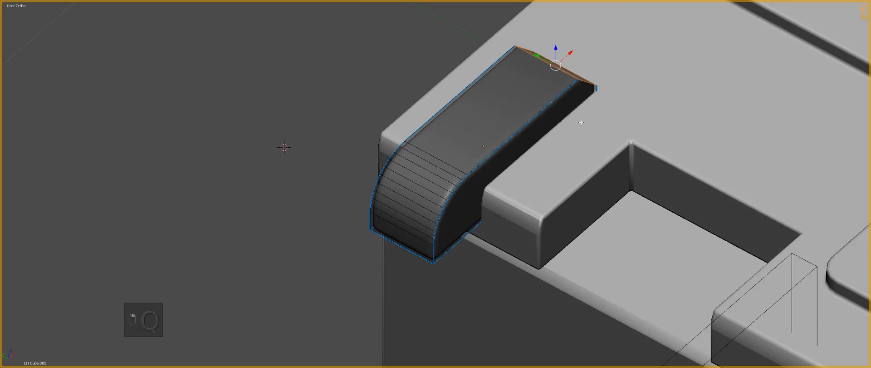
middle_drag(579, 123, 470, 254)
key(Tab)
middle_drag(551, 163, 496, 114)
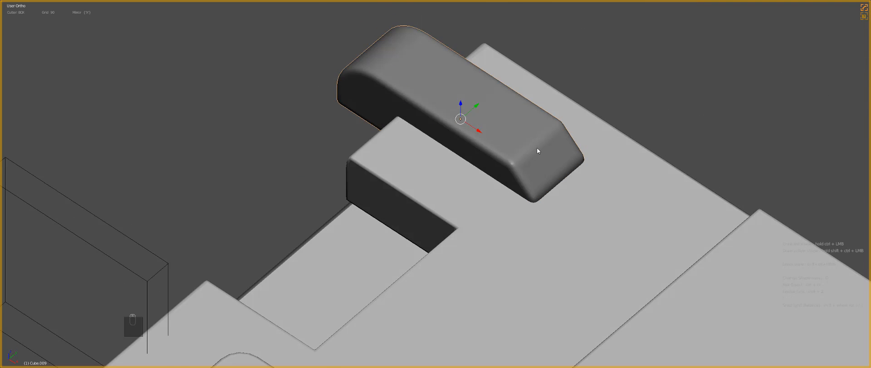
Step: Adjust the width of the bar's overall edge bevel to about 0.007
scroll(537, 150, up, 2)
key(q)
click(570, 154)
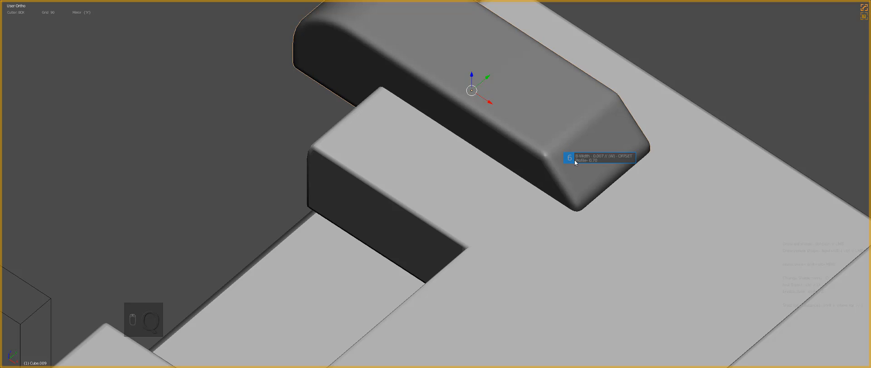
click(583, 159)
Step: Clear the bar's sharpening and flip the bar end over end with two 90-degree rotations
scroll(489, 164, down, 4)
middle_drag(489, 165, 547, 155)
key(q)
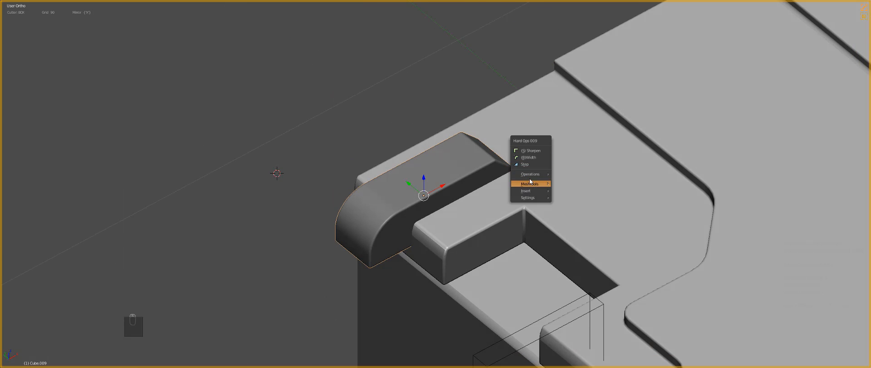
mouse_move(532, 175)
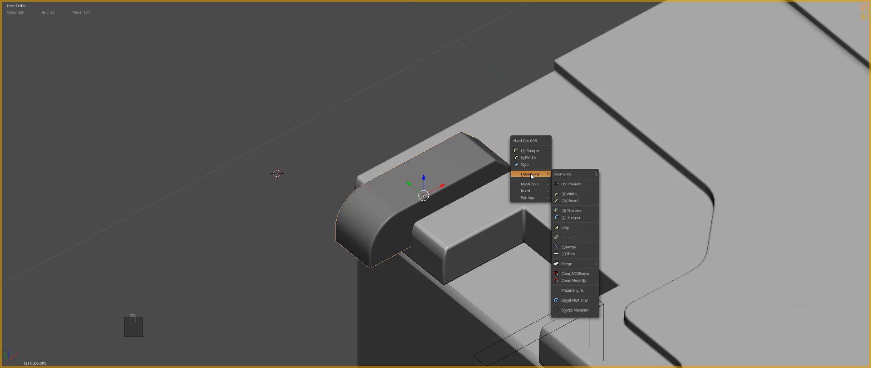
click(576, 273)
key(r)
key(shift+r)
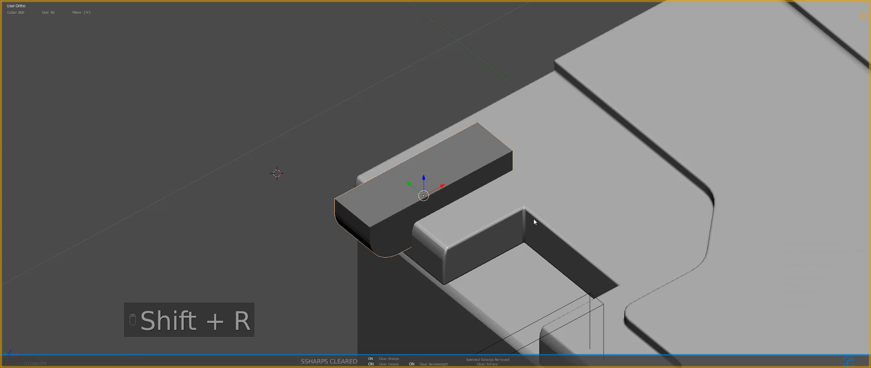
text(rz90)
key(Return)
key(shift+r)
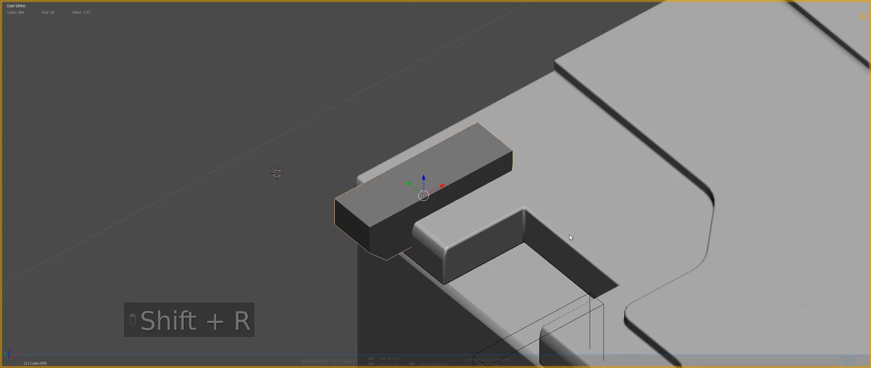
Step: Scale the flipped bar down slightly and reposition it across the corner of the plate's rim
key(s)
key(g)
click(544, 218)
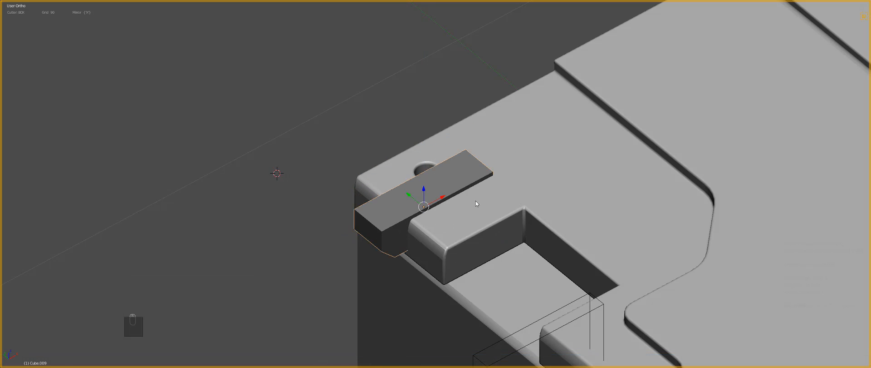
scroll(475, 201, up, 1)
middle_drag(476, 200, 485, 208)
key(g)
click(455, 177)
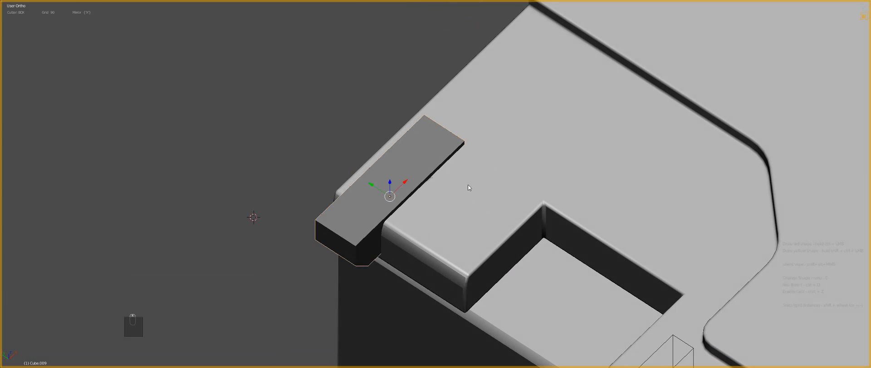
Step: Widen the bar along the Y axis and move it so it overhangs the plate's corner
key(s)
key(s)
click(594, 224)
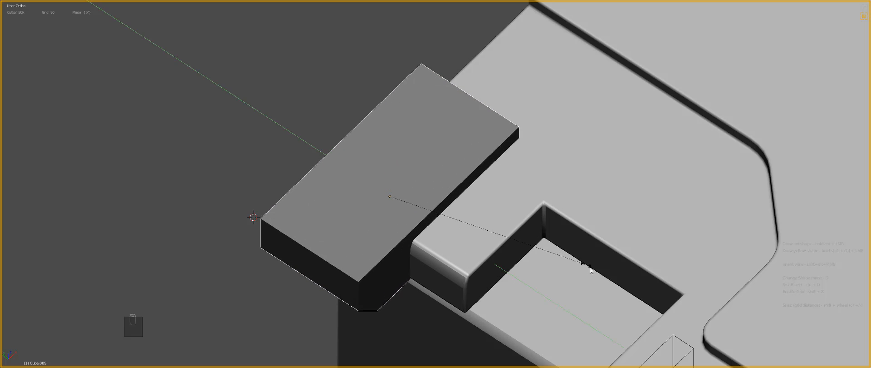
key(g)
click(566, 250)
Step: Try a direct boolean difference of the block from the plate's corner, then undo it
middle_drag(566, 249, 464, 226)
shift+click(465, 226)
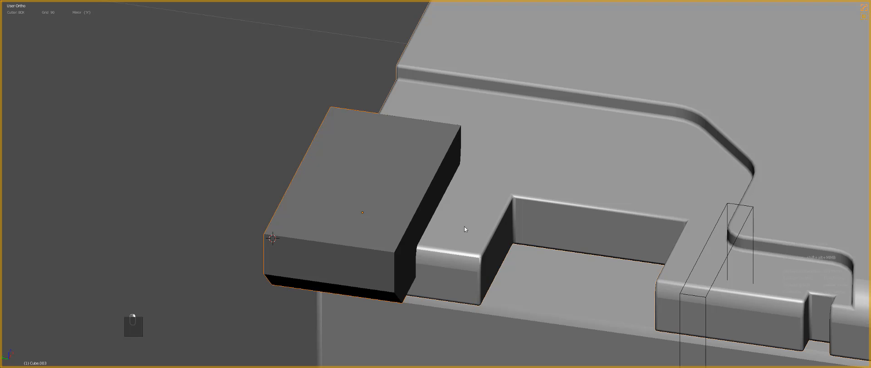
scroll(451, 221, down, 1)
key(ctrl+minus)
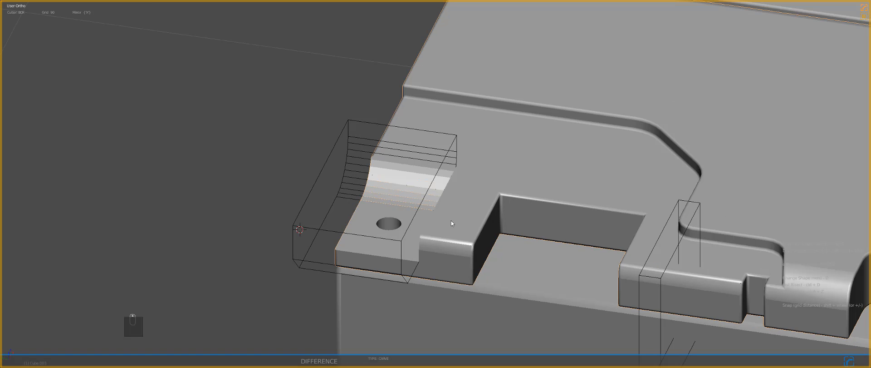
key(ctrl+z)
Step: Reselect the block and the top plate and cut the block out of the plate's corner, keeping the bevels
key(a)
click(423, 198)
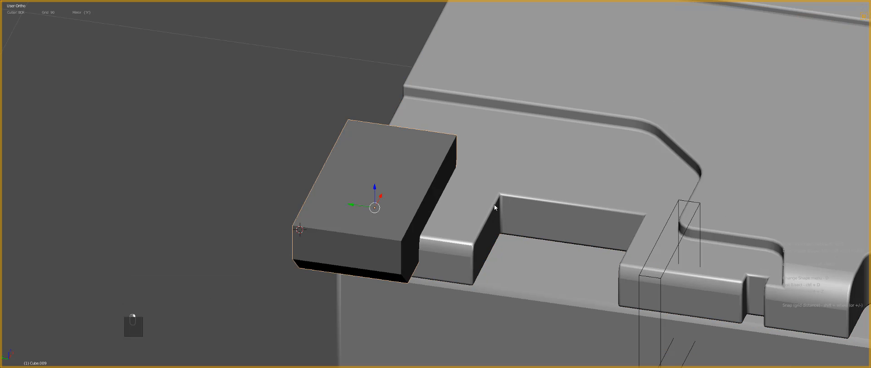
shift+click(517, 194)
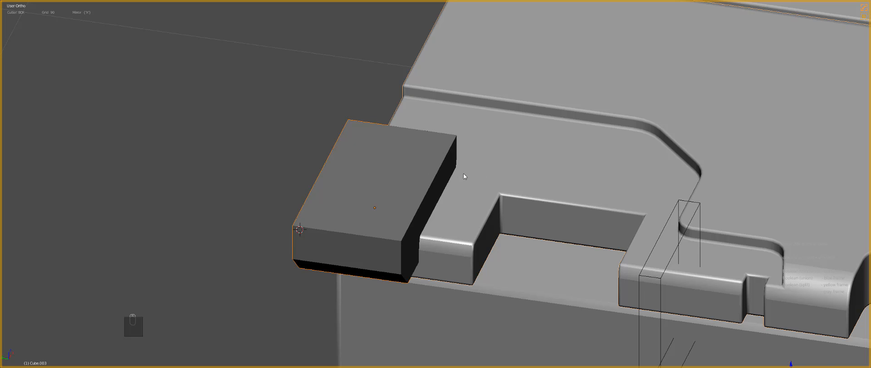
scroll(464, 173, up, 3)
scroll(440, 176, down, 3)
Step: Move the cutter block in top view to the small notch on the plate's edge panel line and rotate it
key(a)
right_click(443, 171)
right_click(443, 172)
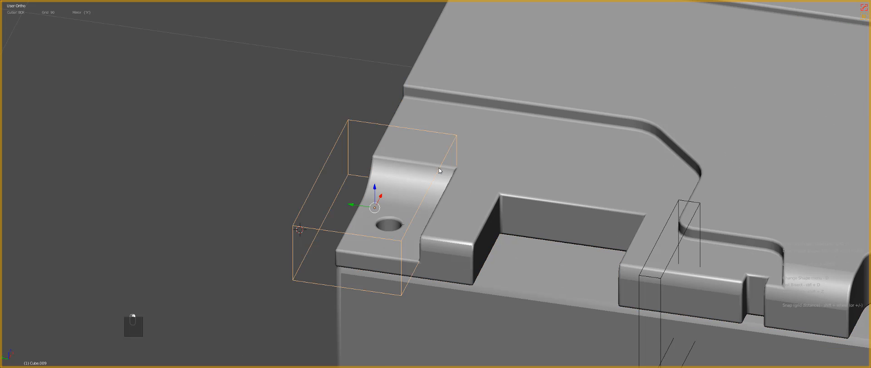
scroll(443, 172, down, 3)
key(KP_7)
scroll(442, 171, up, 5)
scroll(467, 230, down, 1)
shift+middle_drag(467, 230, 392, 249)
key(g)
click(561, 259)
key(r)
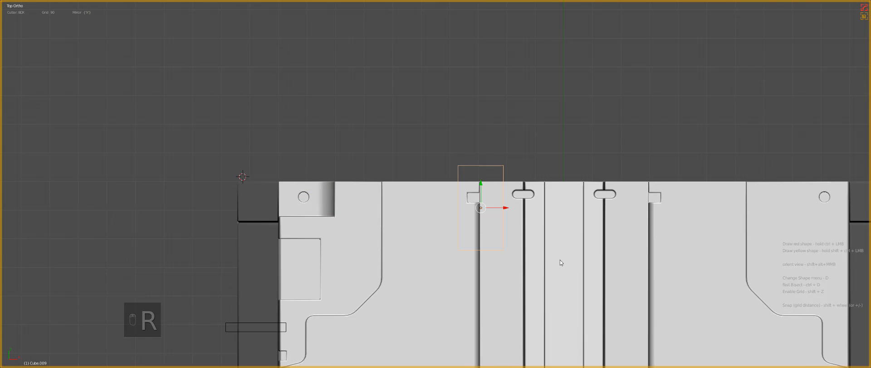
key(shift+r)
Step: Scale the cutter block down and center it over the small notch and the panel line
scroll(560, 259, up, 2)
key(s)
click(540, 247)
key(g)
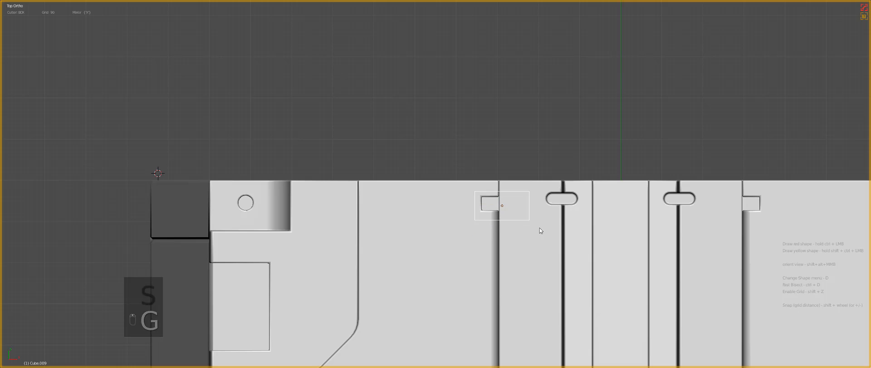
click(540, 229)
key(s)
click(561, 245)
key(g)
click(551, 237)
key(s)
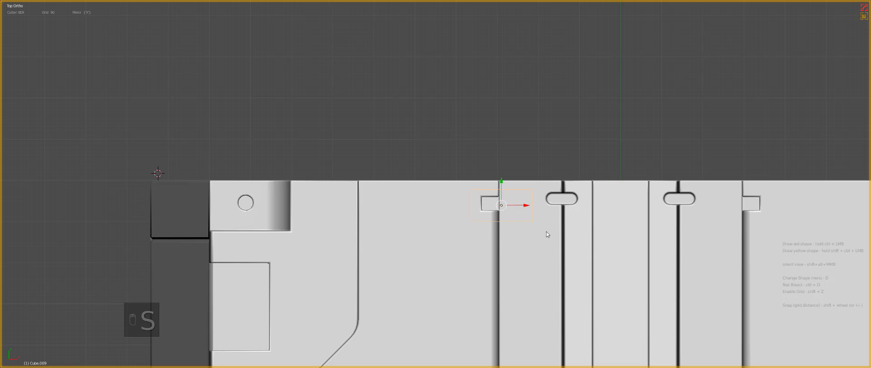
key(g)
click(546, 231)
Step: Move the cutter block vertically in front view to set how deep it sinks into the plate's top
key(KP_1)
key(KP_Decimal)
key(z)
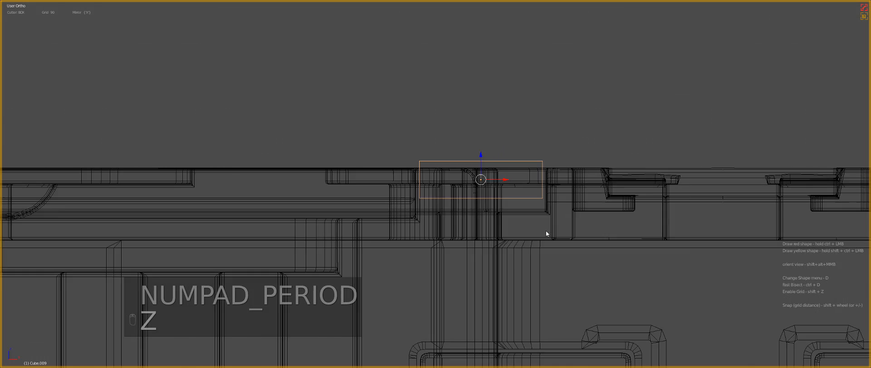
key(g)
middle_click(548, 223)
click(550, 208)
scroll(503, 178, up, 1)
key(z)
Step: Add the top plate to the selection and cut the block out of it at the small notch on the edge panel line
middle_drag(504, 179, 488, 217)
scroll(512, 130, down, 14)
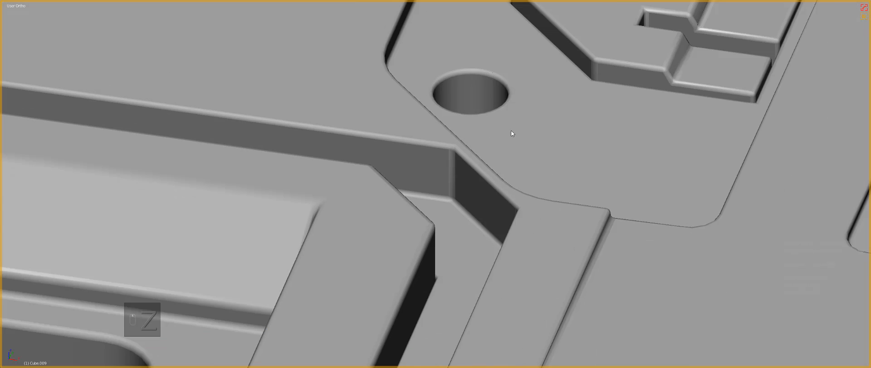
shift+middle_drag(495, 150, 462, 224)
scroll(500, 172, up, 6)
shift+middle_drag(483, 175, 456, 256)
scroll(435, 177, up, 2)
shift+right_click(435, 177)
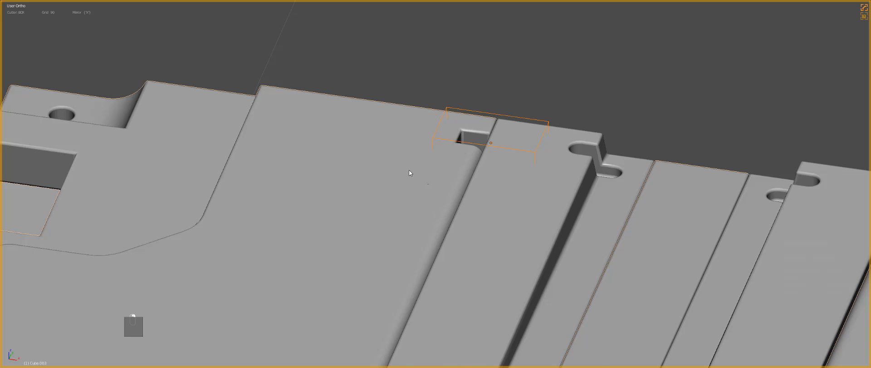
key(ctrl+KP_Subtract)
Step: Dissolve the extra edge running alongside the bevel of the plate's long panel line
scroll(410, 170, down, 2)
middle_drag(422, 176, 486, 201)
key(Tab)
shift+middle_drag(438, 216, 431, 129)
right_click(462, 204)
shift+middle_drag(467, 204, 439, 110)
scroll(439, 110, up, 4)
scroll(432, 222, up, 5)
shift+middle_drag(472, 309, 448, 94)
key(a)
key(ctrl+x)
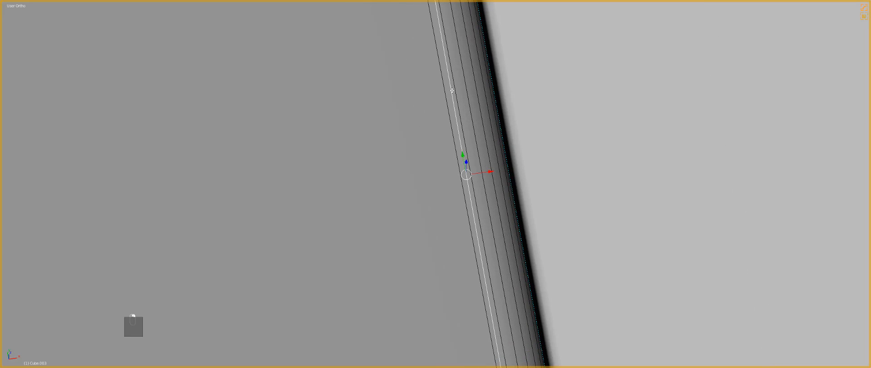
key(ctrl+x)
scroll(455, 95, down, 10)
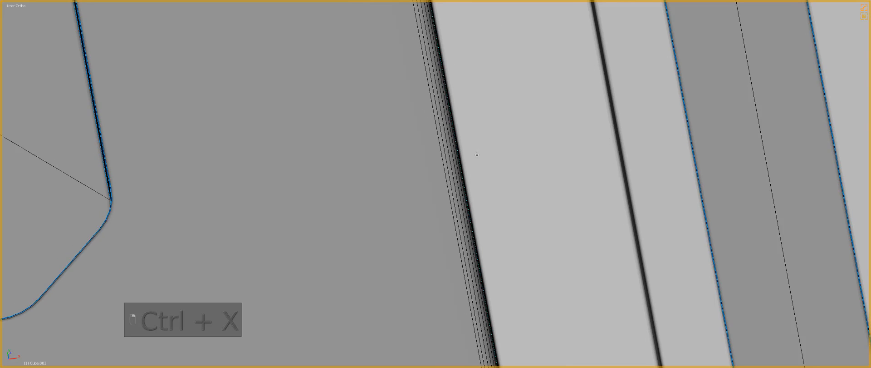
key(Tab)
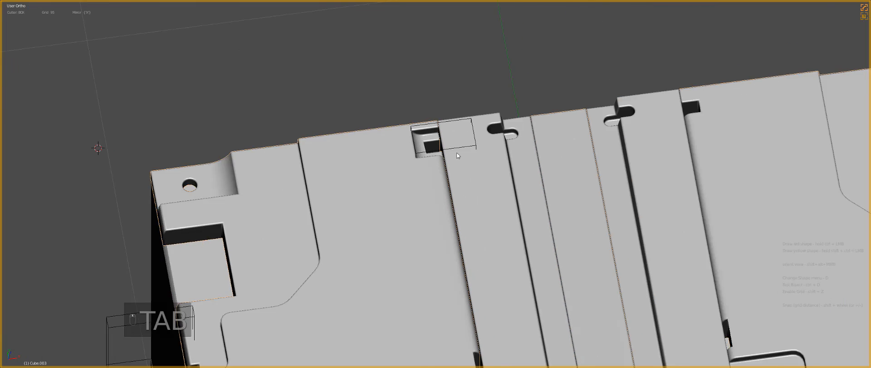
Step: Move the cutter block to the second small notch further along the same panel line and scale it down in top view
scroll(457, 152, down, 1)
key(a)
key(a)
right_click(462, 153)
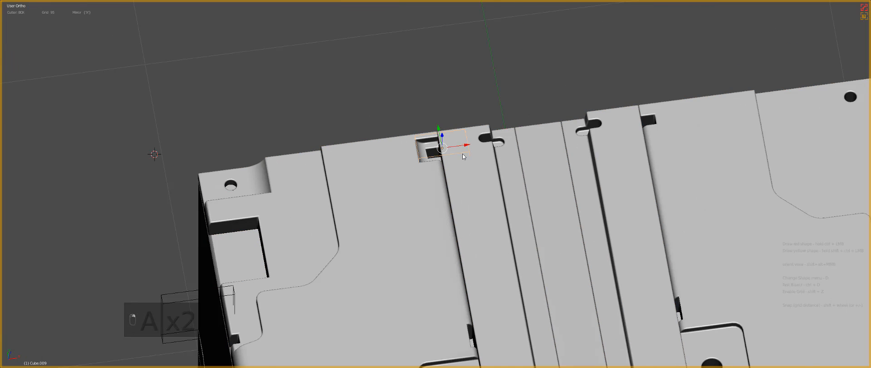
shift+middle_drag(480, 139, 480, 58)
key(g)
click(557, 284)
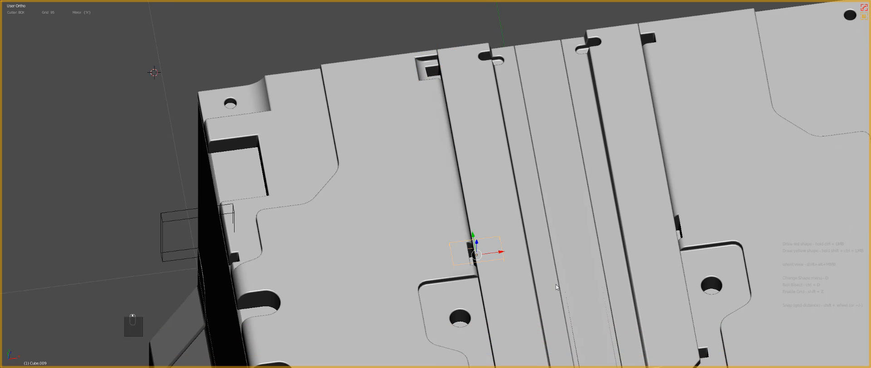
key(KP_4)
key(KP_7)
key(KP_Decimal)
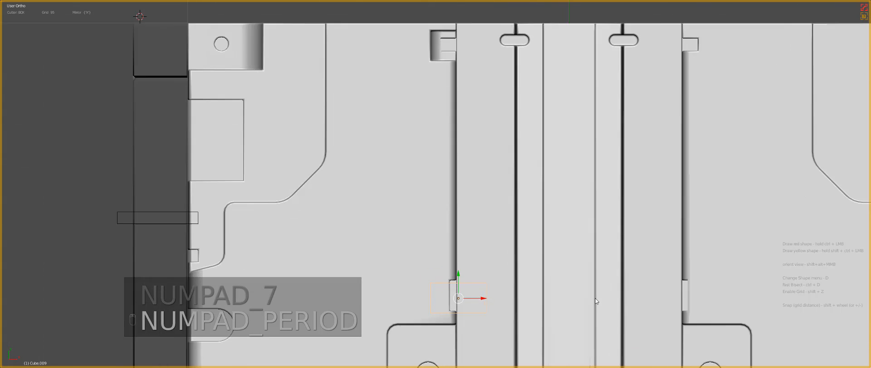
key(s)
click(510, 203)
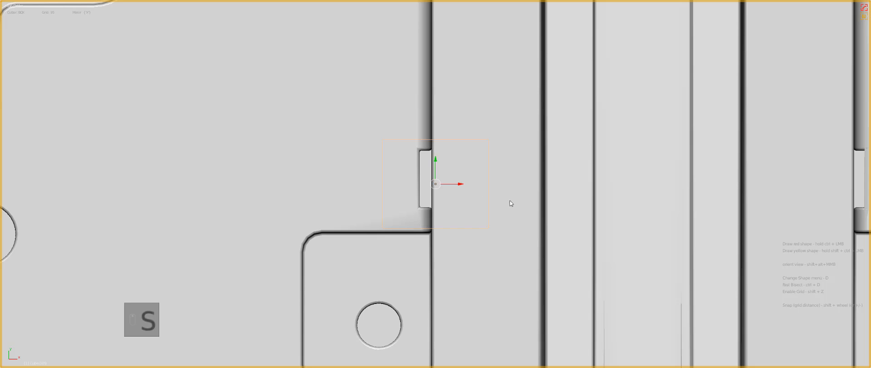
Step: Add the top plate to the selection and cut the block out at the second notch
scroll(515, 194, down, 4)
middle_drag(495, 222, 435, 217)
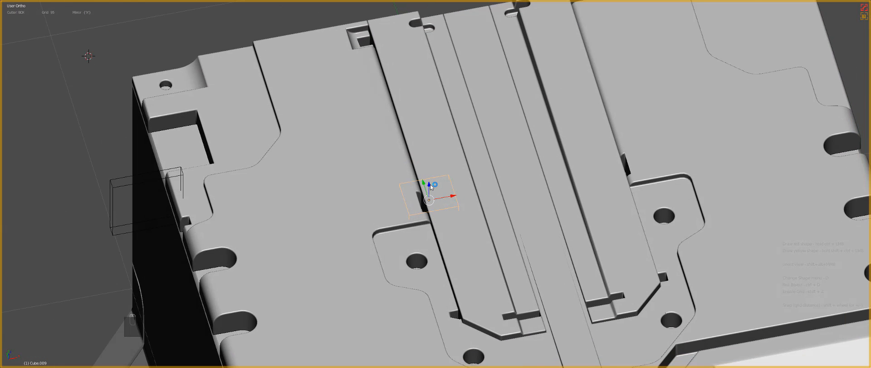
scroll(431, 184, up, 2)
shift+click(356, 220)
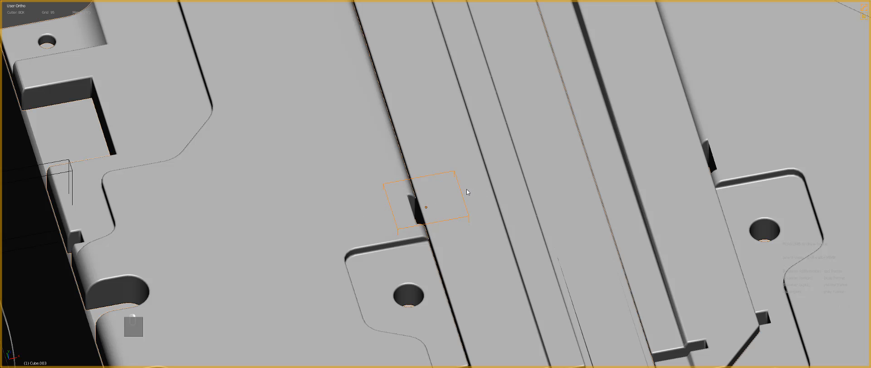
key(ctrl+minus)
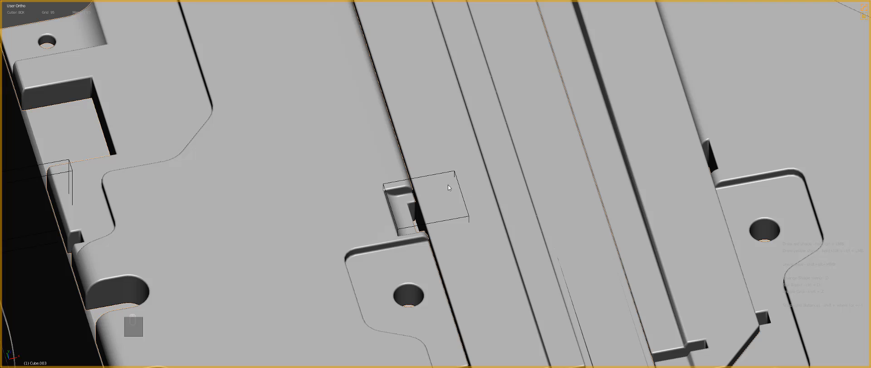
Step: Reselect the cutter block and move it in top view to the front block's inner edge beside the central channel
click(438, 177)
scroll(454, 213, down, 6)
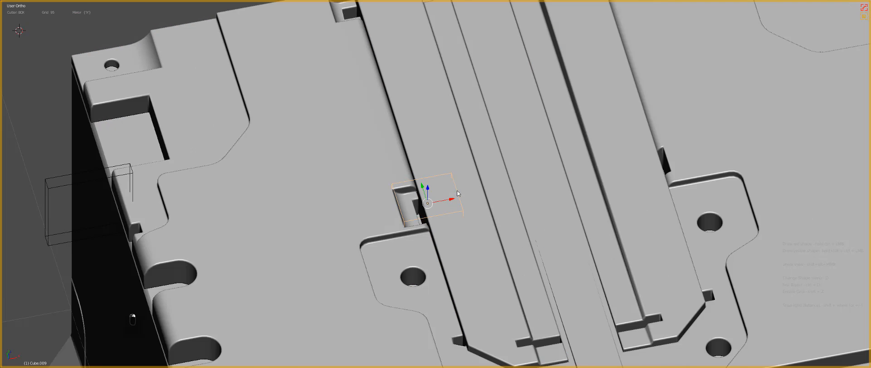
key(g)
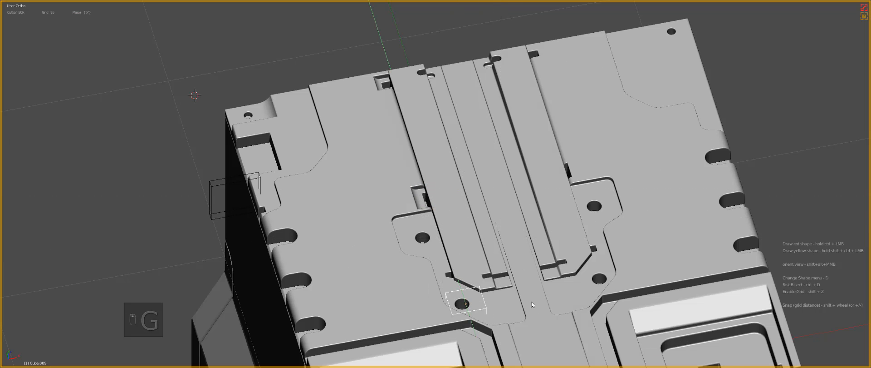
click(532, 304)
shift+middle_drag(533, 304, 470, 164)
key(KP_7)
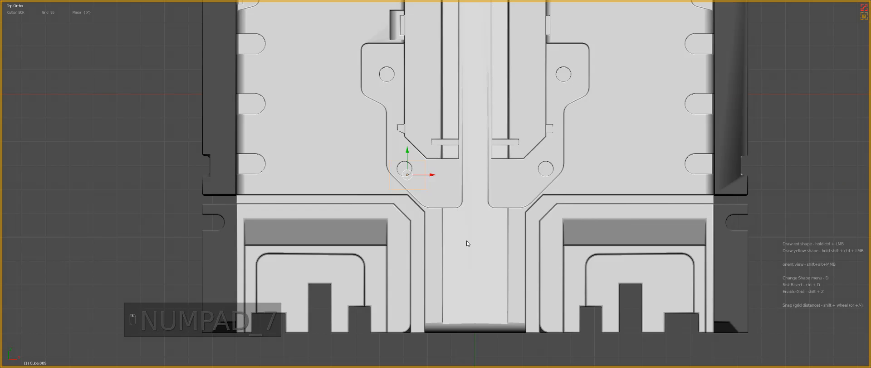
key(g)
click(457, 303)
shift+middle_drag(454, 302, 444, 288)
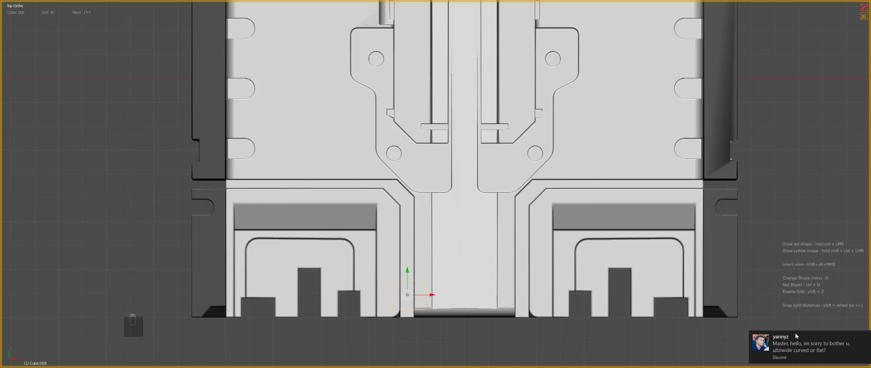
click(865, 337)
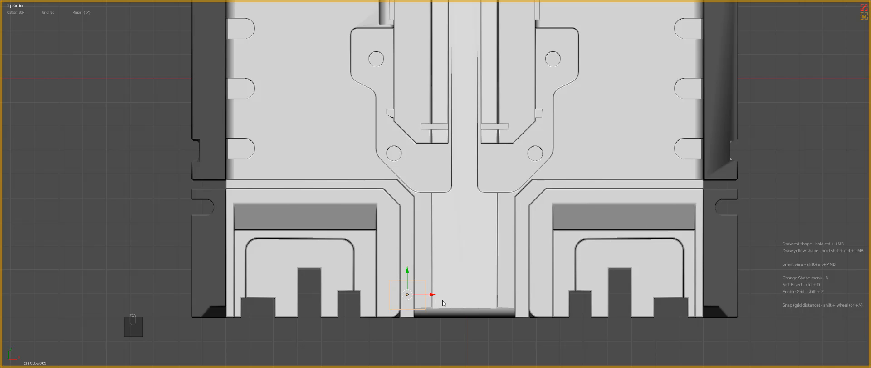
Step: Scale the cutter block and reposition it across the front block's inner edge near the front corner
scroll(443, 301, up, 2)
shift+middle_drag(476, 224, 516, 145)
scroll(543, 287, up, 3)
key(s)
click(537, 286)
key(g)
click(524, 274)
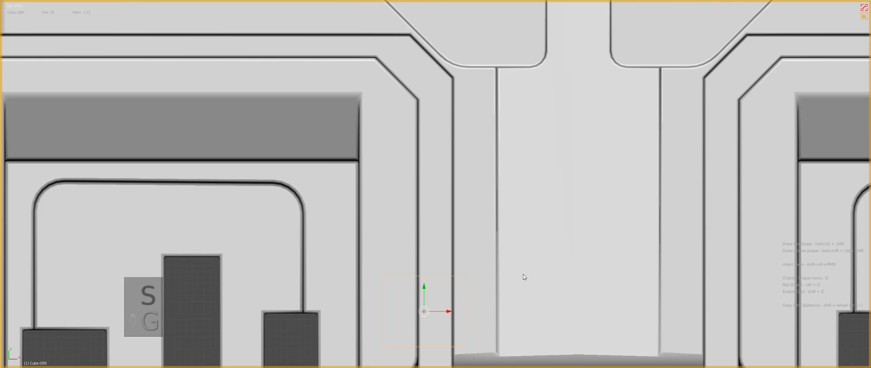
Step: Cut the block out of the front block's inner top edge, with a matching notch on the opposite front block
key(KP_1)
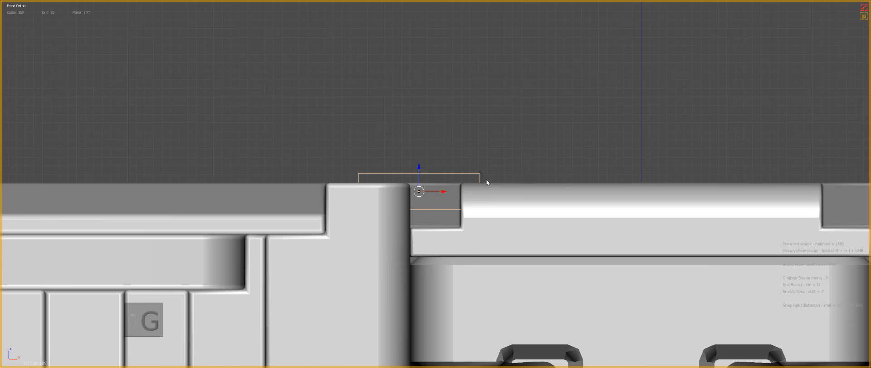
middle_drag(487, 182, 394, 194)
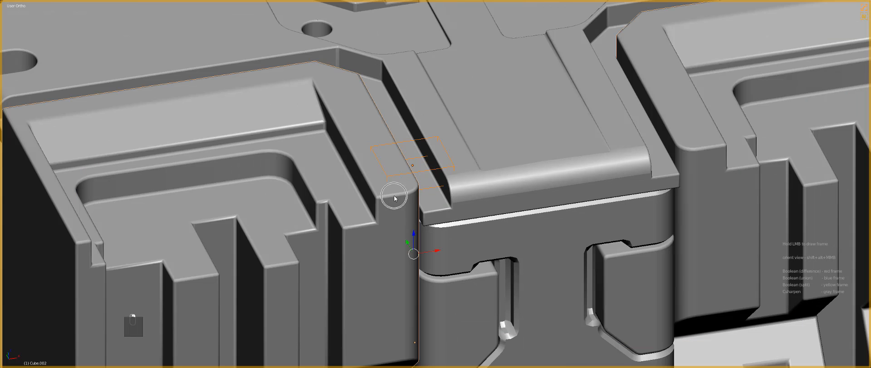
middle_drag(395, 193, 601, 30)
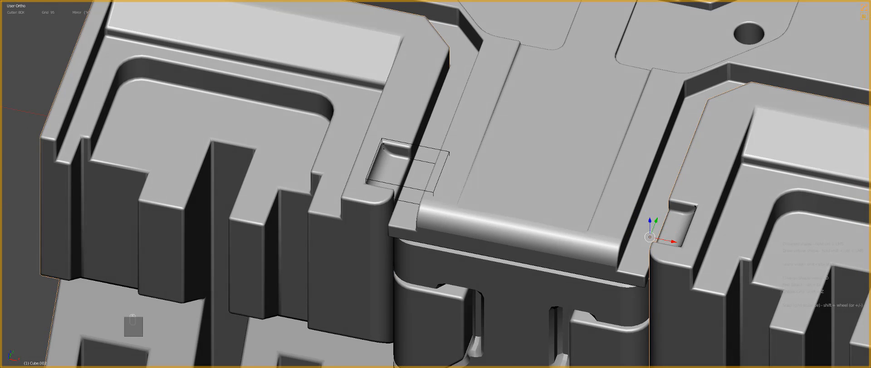
middle_drag(550, 194, 593, 218)
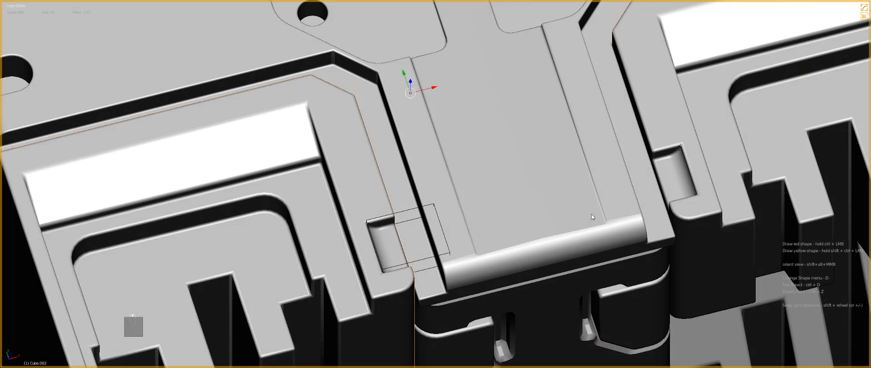
key(Tab)
key(Tab)
Step: Rotate and scale the cutter block in top view and move it over the central channel's raised edge near the front
shift+middle_drag(418, 267, 634, 200)
scroll(634, 200, up, 3)
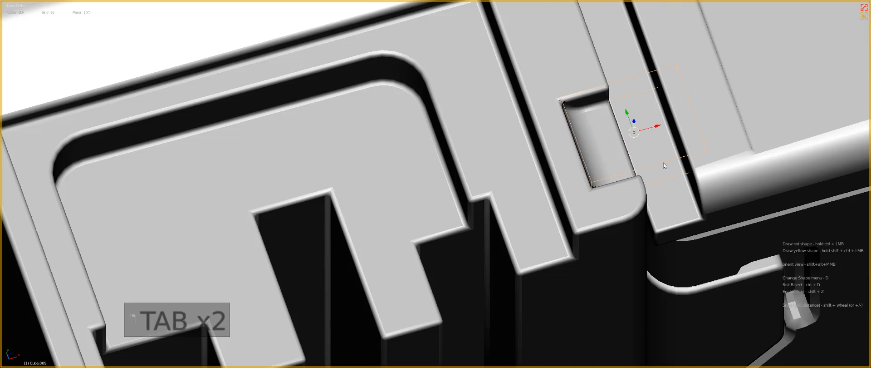
key(KP_7)
key(r)
key(shift+r)
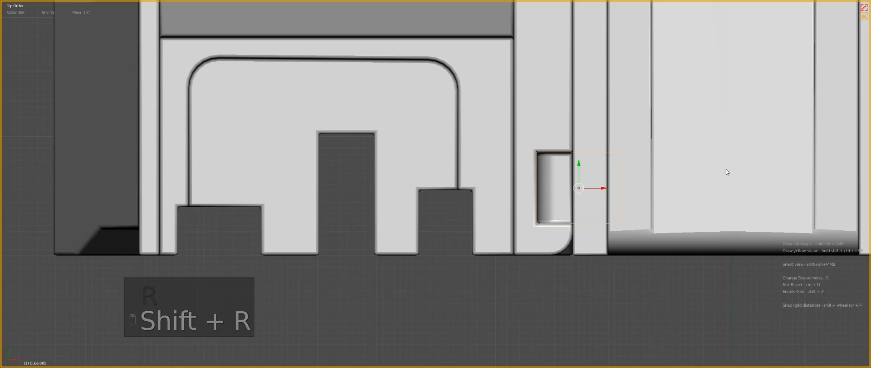
key(s)
key(g)
key(KP_1)
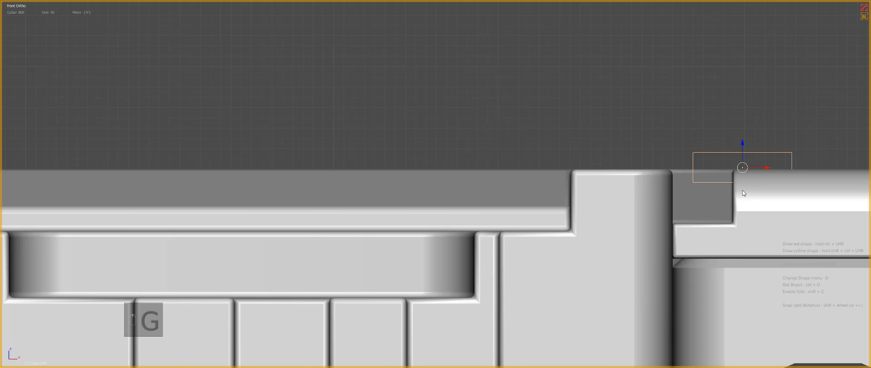
Step: Move the cutter block vertically so it sinks deeper into the top of the central channel piece
middle_drag(743, 190, 734, 159)
scroll(734, 159, down, 1)
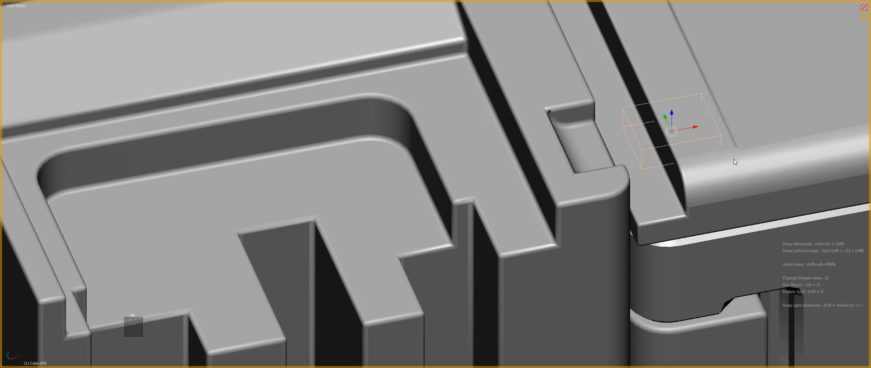
key(g)
middle_click(738, 165)
click(742, 164)
Step: Cut the block out of the central channel piece and symmetrize the notch to its opposite edge
shift+right_click(742, 164)
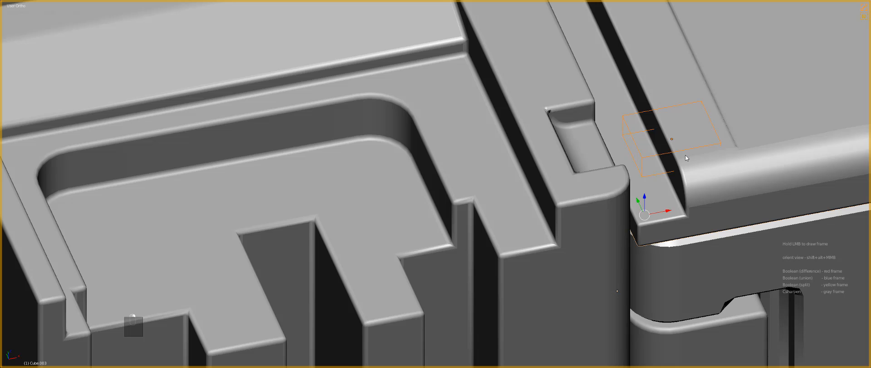
key(ctrl+KP_Subtract)
scroll(686, 155, down, 3)
key(a)
right_click(645, 178)
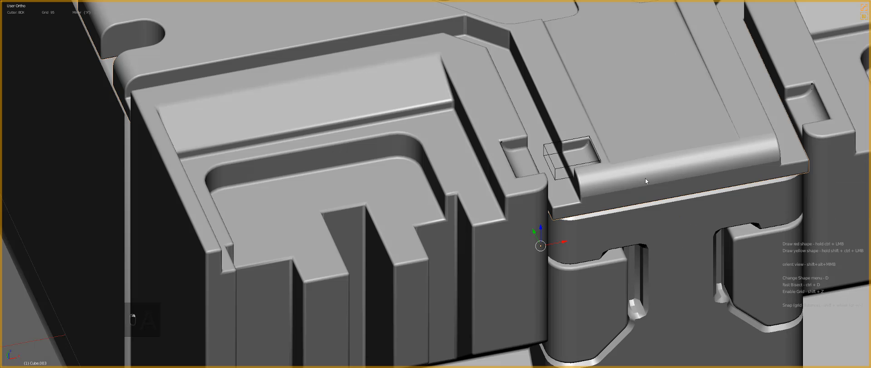
key(alt+x)
Step: Rotate the cutter block 90 degrees about X and place it over a vertical edge of the front block's face
key(a)
scroll(645, 178, down, 2)
middle_drag(621, 181, 521, 164)
click(512, 175)
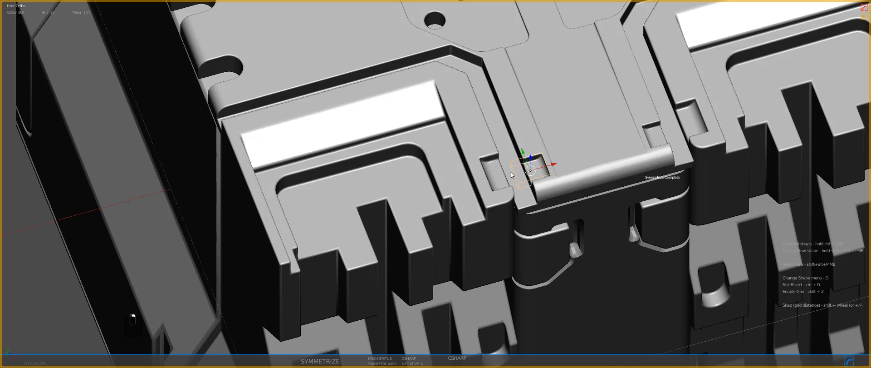
key(KP_7)
key(KP_1)
key(g)
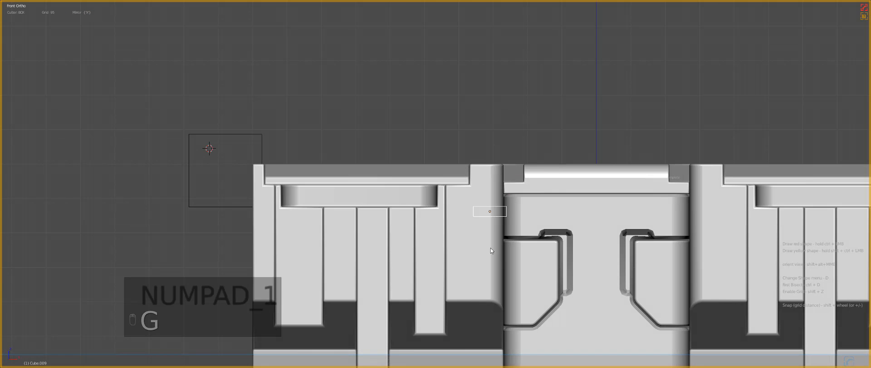
right_click(467, 271)
shift+middle_drag(491, 276, 522, 244)
text(rx90)
key(Return)
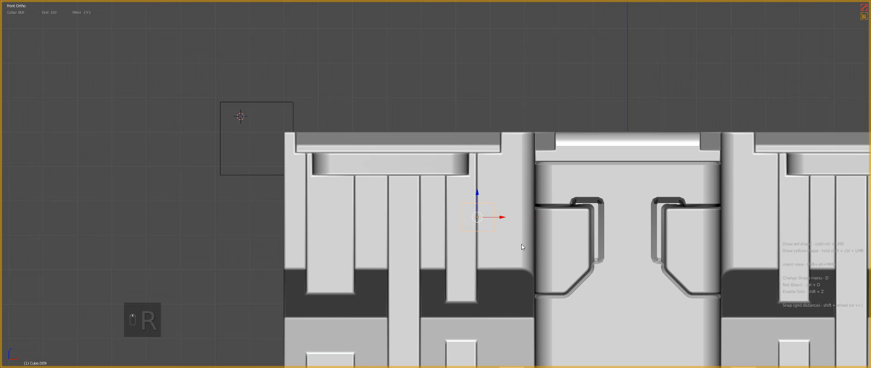
scroll(522, 247, up, 2)
key(g)
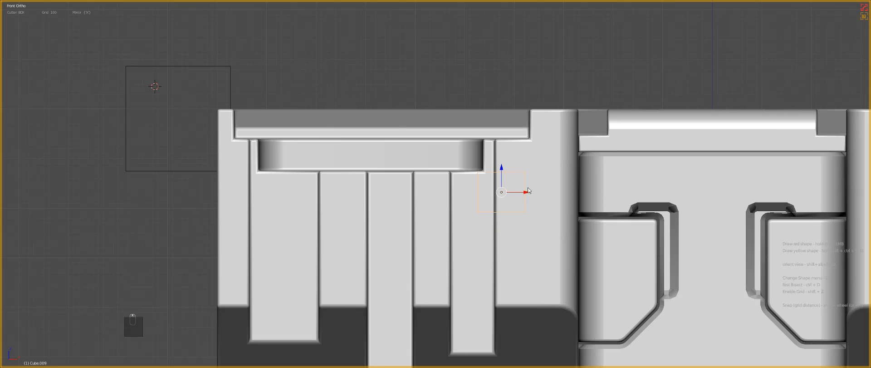
Step: Move the cutter block along its depth axis so it cuts into the front block's vertical edge
middle_drag(528, 187, 534, 202)
key(g)
middle_click(531, 202)
click(528, 203)
Step: Subtract the cutter block from the front block to notch its vertical edge, and reduce the block's bevel width
shift+right_click(539, 164)
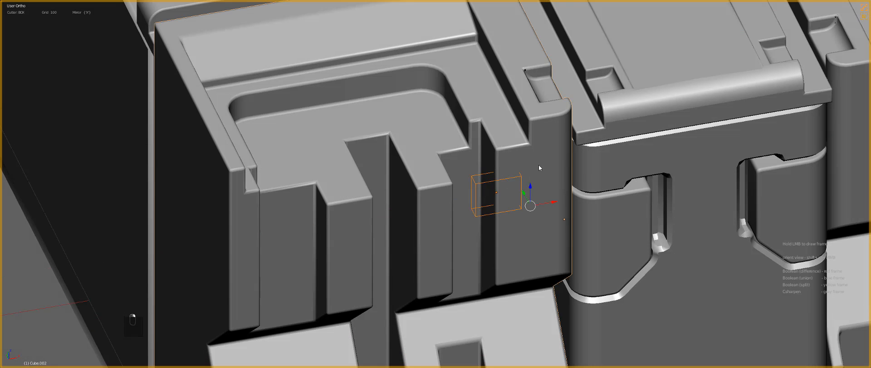
key(ctrl)
key(ctrl+KP_Subtract)
scroll(539, 164, up, 6)
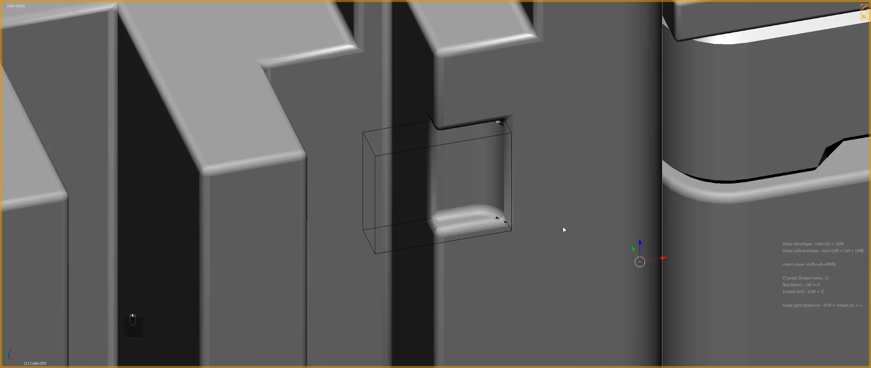
key(q)
click(552, 209)
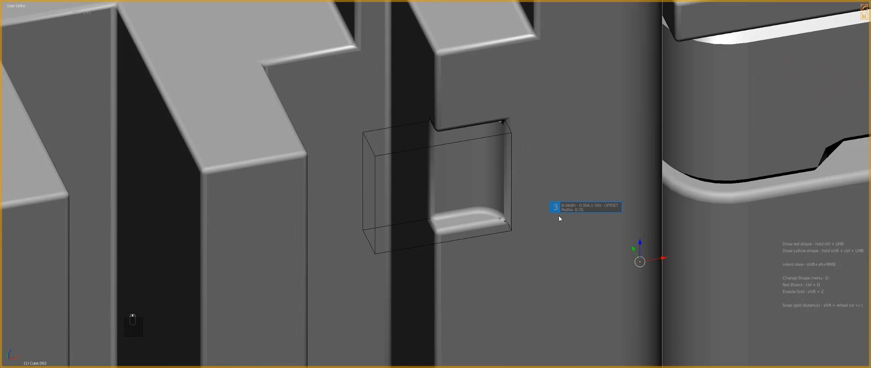
key(a)
Step: Move the cutter block along X onto the vertical edge of the neighbouring protruding column of the front block
right_click(509, 138)
right_click(510, 135)
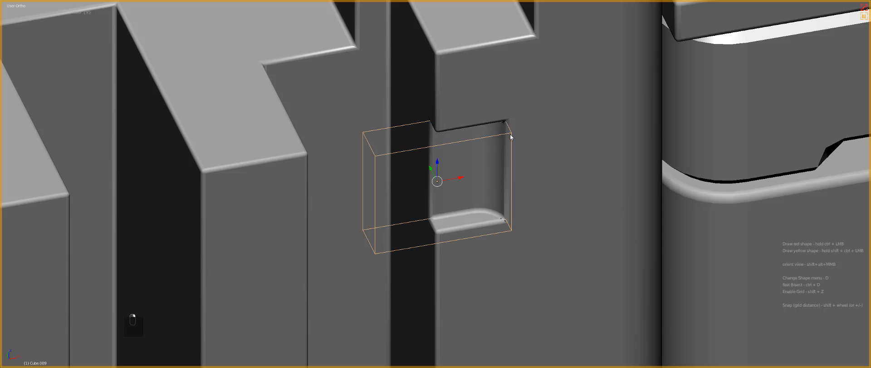
scroll(510, 135, down, 6)
key(KP_1)
key(r)
key(shift+r)
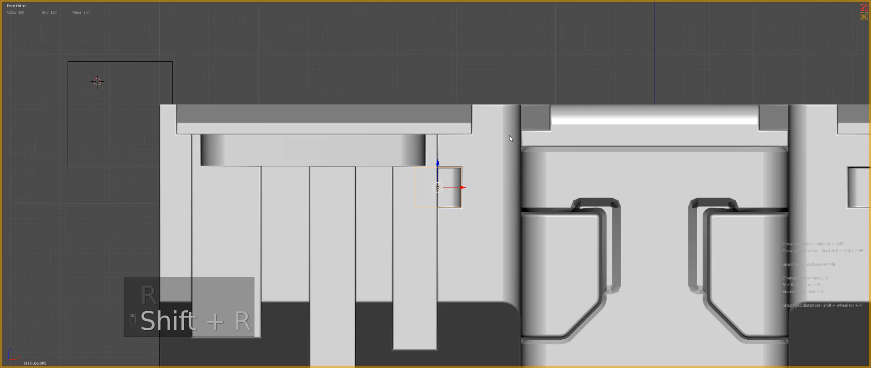
key(g)
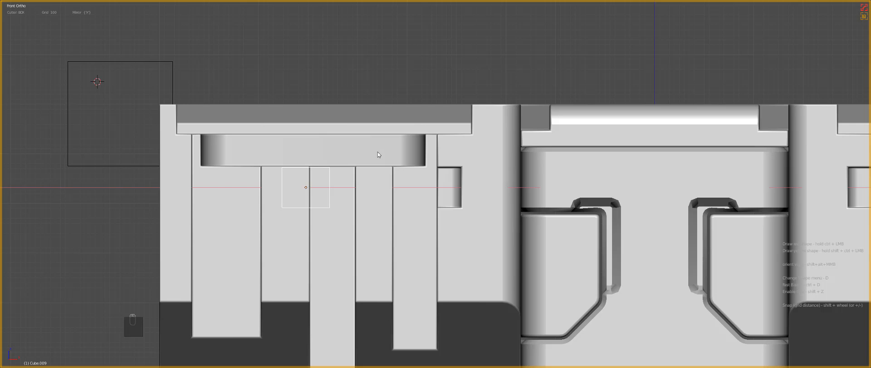
click(378, 152)
Step: Lower the cutter block slightly along Z and subtract it from the front block to notch the column's edge
key(g)
key(z)
click(379, 210)
middle_drag(380, 210, 374, 225)
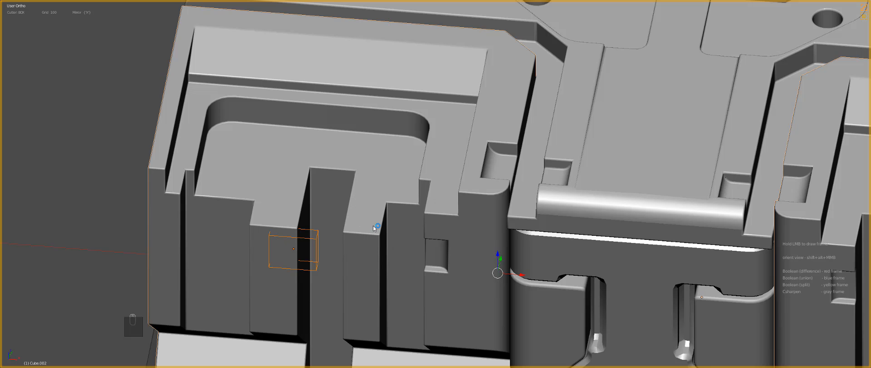
key(ctrl+KP_Subtract)
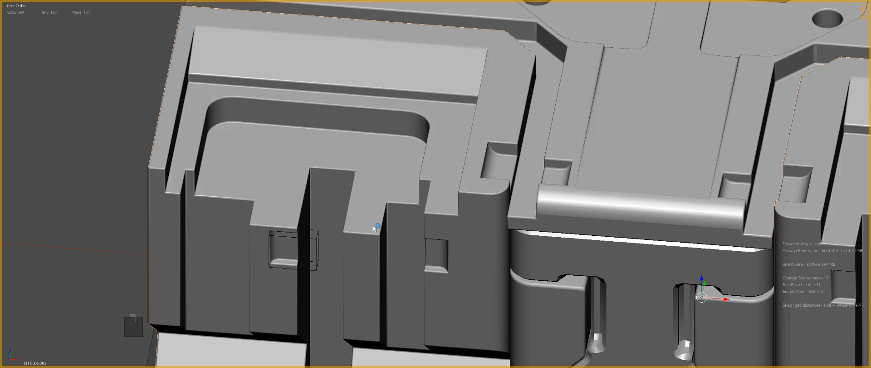
Step: Open the front block in Edit Mode and select the top front edge of the recessed outer column
right_click(318, 194)
middle_drag(248, 168, 237, 172)
key(Tab)
key(Tab)
key(Tab)
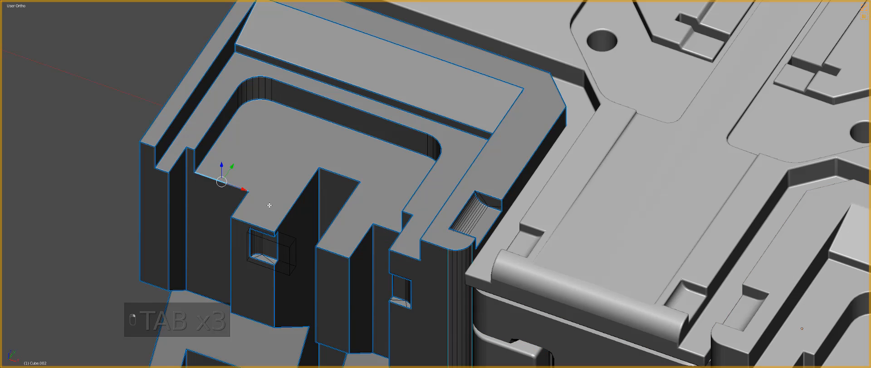
Step: Try to bevel and move the selected top front edge of the recessed outer column
key(ctrl+b)
click(286, 211)
key(ctrl+z)
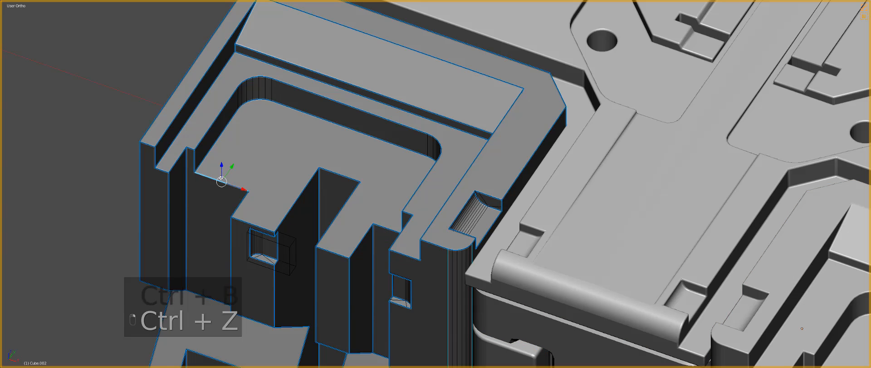
middle_drag(232, 202, 245, 192)
key(ctrl+b)
right_click(271, 188)
key(g)
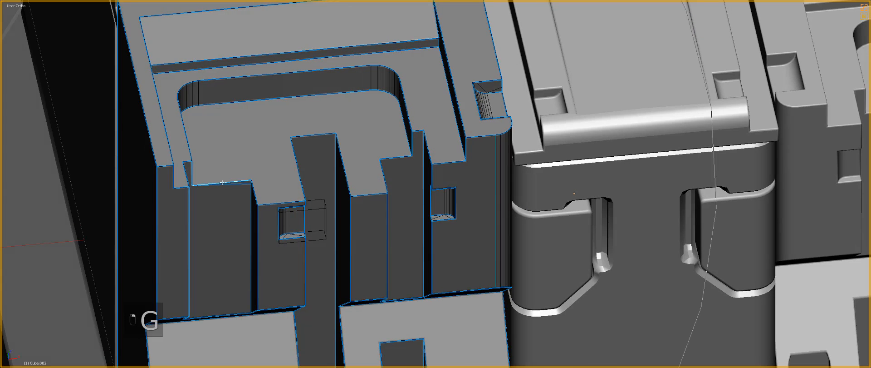
right_click(230, 192)
Step: Move the selected edge straight down along the front face of the recessed outer column
key(g)
middle_click(231, 194)
click(225, 189)
key(p)
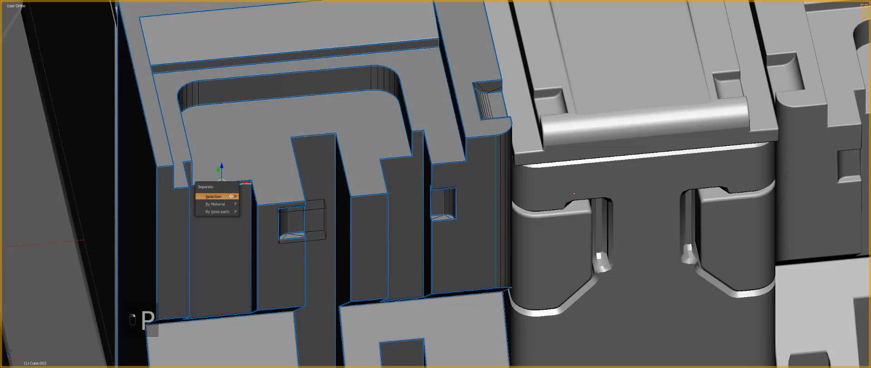
click(218, 195)
key(g)
middle_click(252, 196)
click(252, 202)
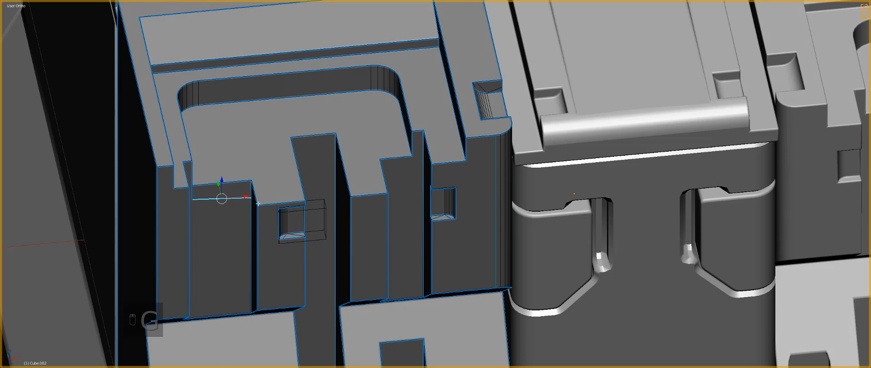
Step: Level the lowered edge by scaling it along one axis with proportional editing switched off
key(s)
middle_click(258, 203)
key(o)
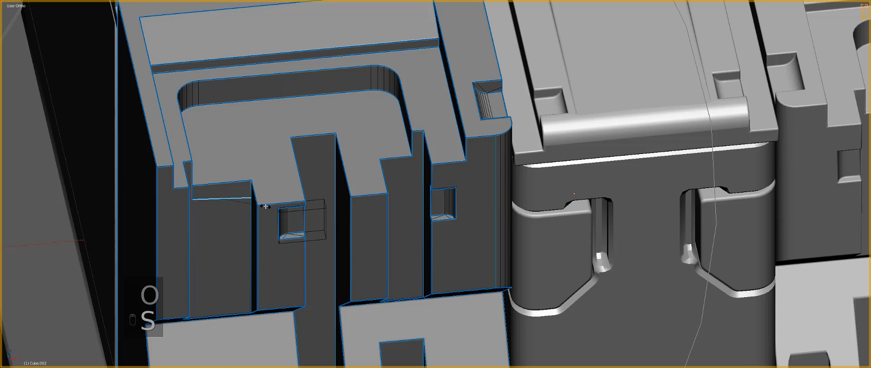
click(265, 206)
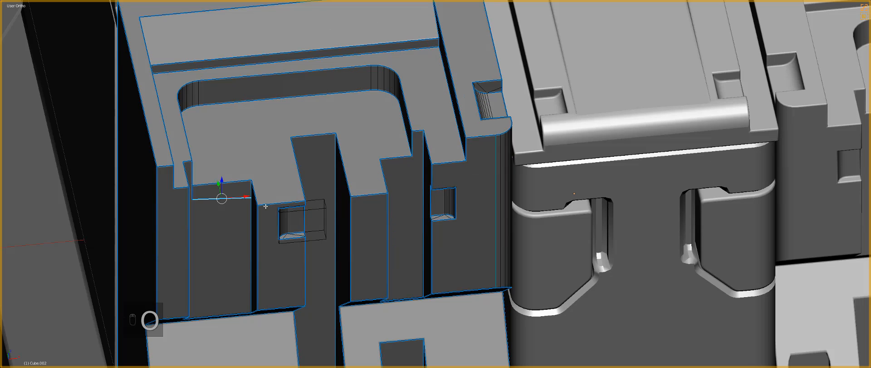
key(s)
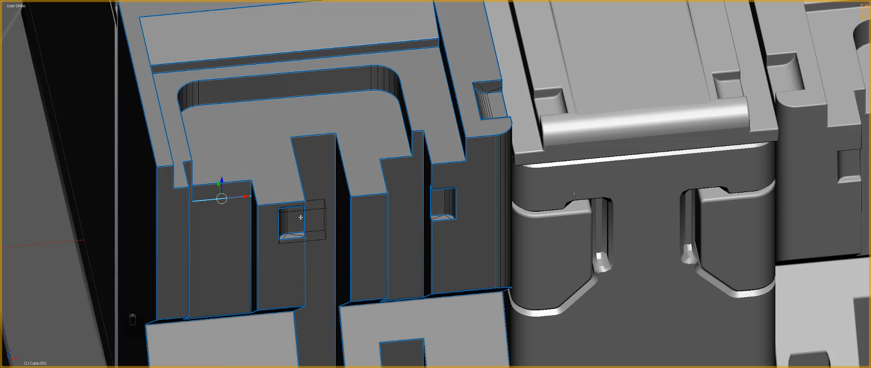
Step: Push the column's upper edge back along its depth axis to form a sloped top, and return to Object Mode
middle_drag(299, 196, 276, 223)
scroll(277, 224, up, 1)
right_click(268, 232)
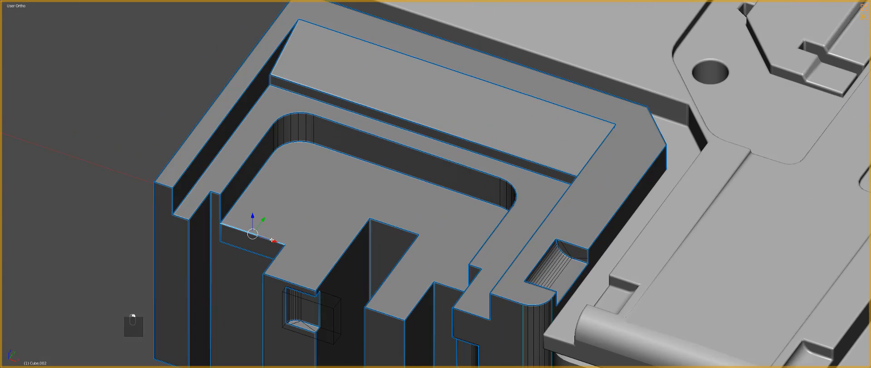
drag(263, 221, 282, 208)
key(Tab)
Step: Move the cutter block down the notched column and cut a second notch below the first one
scroll(315, 244, down, 3)
middle_drag(314, 244, 395, 252)
scroll(404, 233, down, 1)
scroll(404, 236, up, 2)
click(391, 214)
key(g)
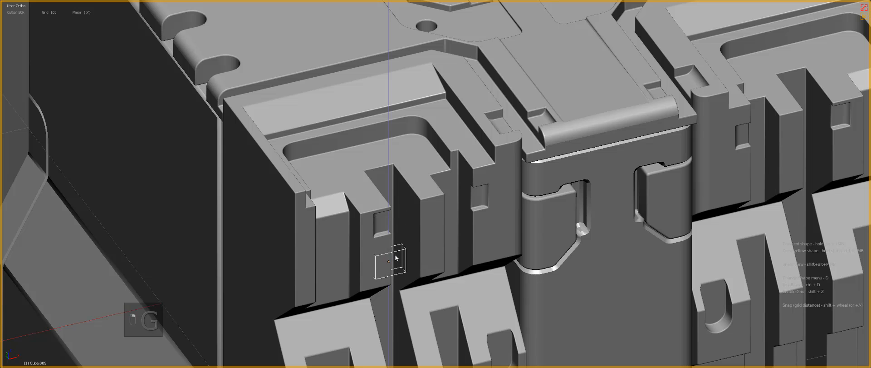
click(384, 245)
click(380, 236)
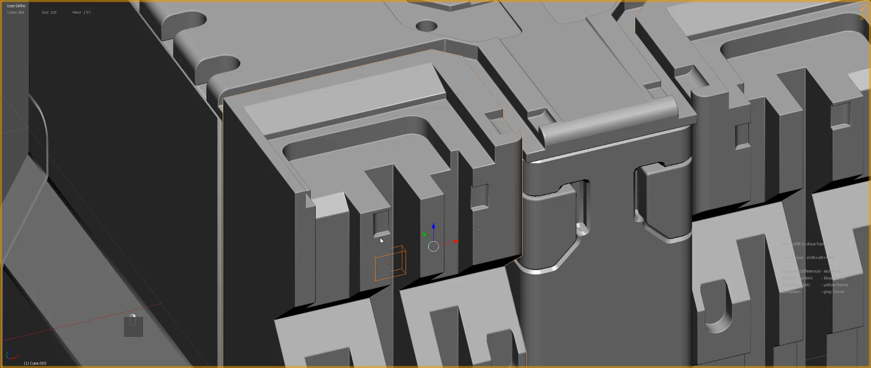
key(a)
Step: Switch to a perspective view of the whole model and hide the leftover cutter block
key(KP_5)
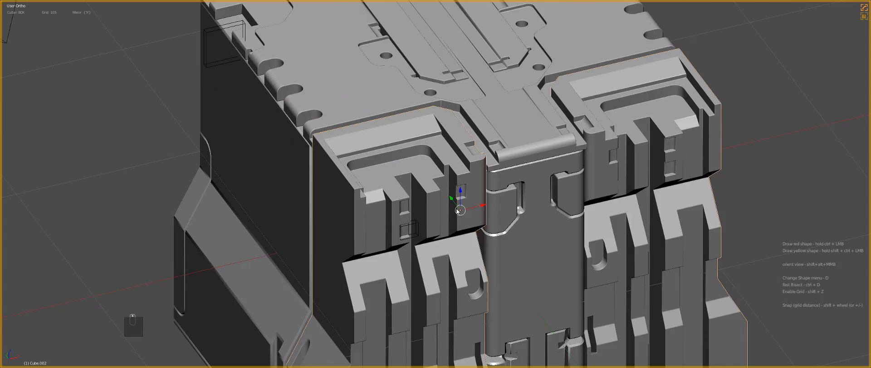
middle_drag(500, 214, 435, 223)
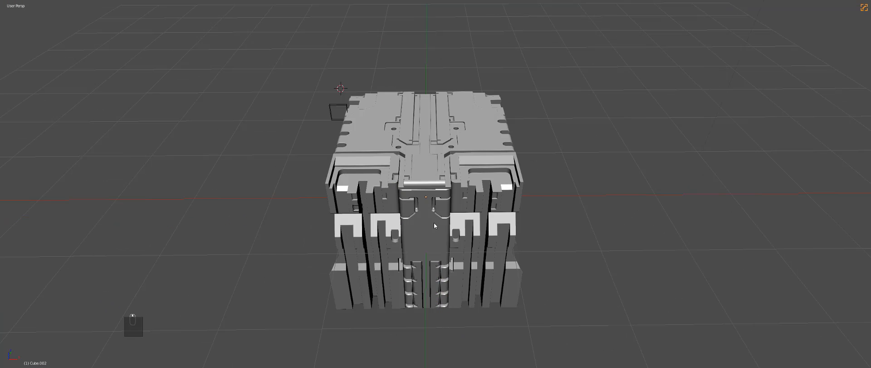
right_click(334, 113)
key(h)
scroll(511, 104, down, 5)
scroll(444, 149, up, 3)
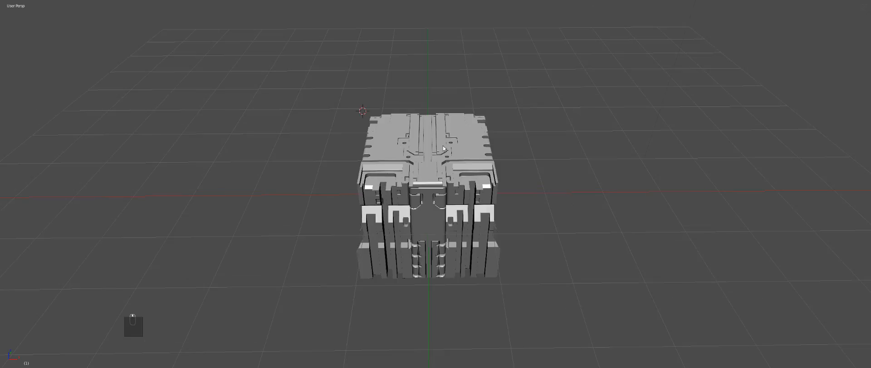
Step: Box-select the whole model in wireframe display and try assigning the GIRD-80 material to it
key(z)
key(z)
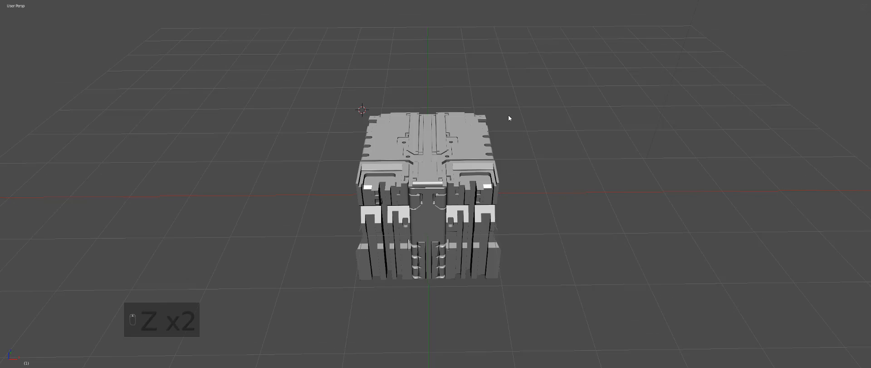
key(z)
key(a)
key(a)
key(a)
key(b)
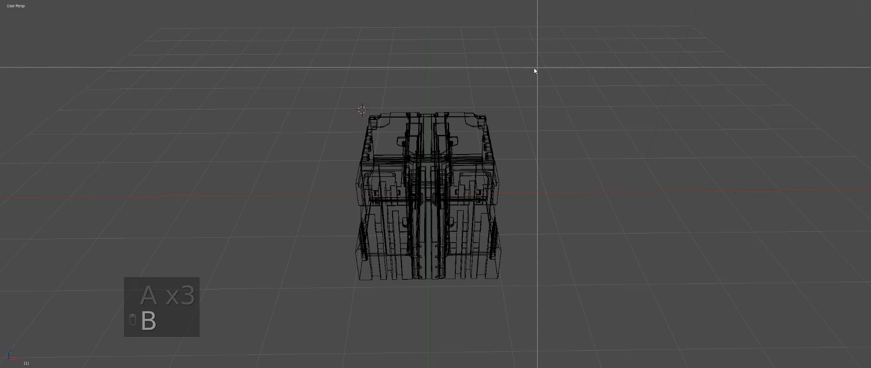
drag(529, 75, 322, 309)
key(alt+m)
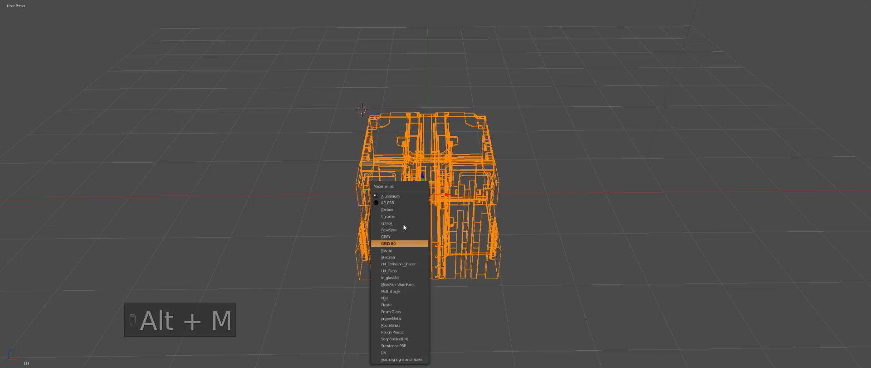
click(396, 243)
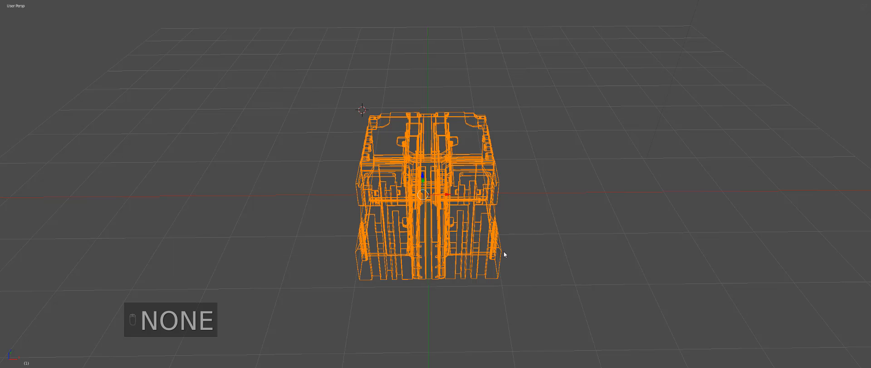
Step: Select all parts of the model, assign the GREY material, and return to solid display with nothing selected
key(a)
key(a)
key(a)
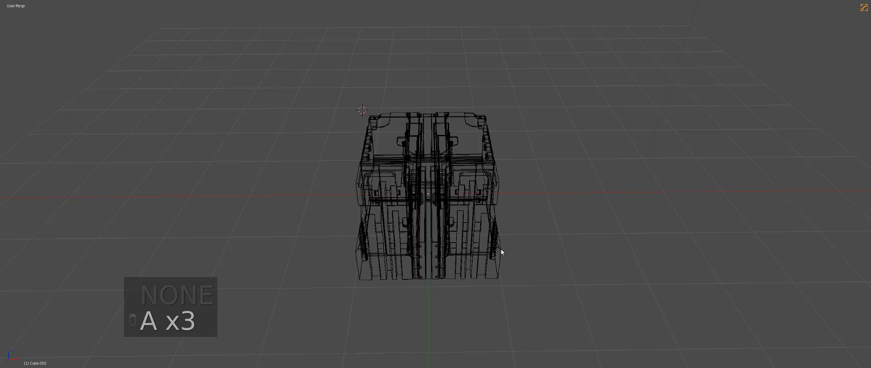
key(a)
key(alt+m)
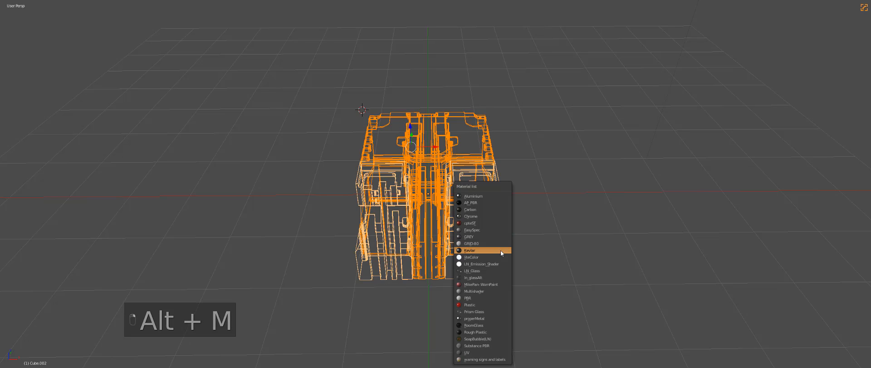
click(486, 236)
key(z)
key(a)
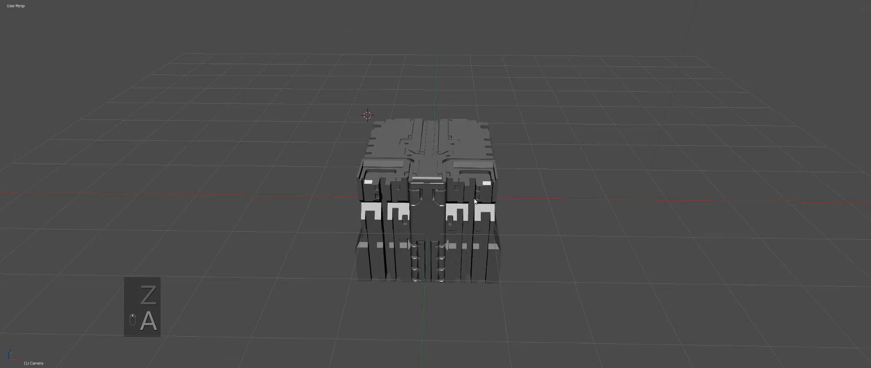
Step: Collapse the Box Cutter options and set the Hard Ops cutting material to Aluminium
middle_drag(475, 202, 470, 222)
scroll(468, 220, up, 2)
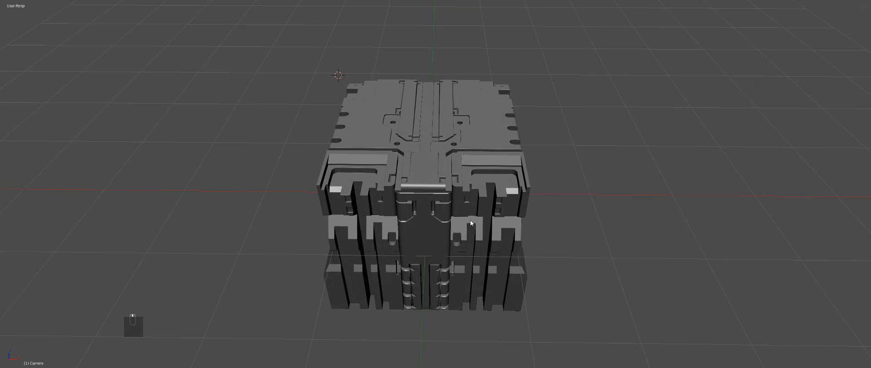
key(t)
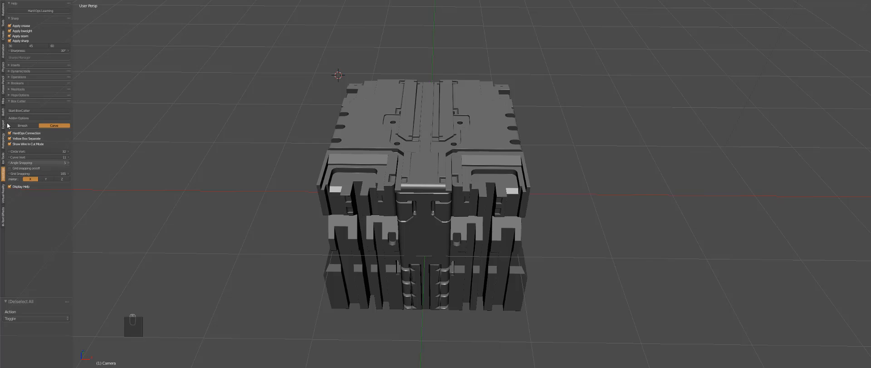
click(23, 101)
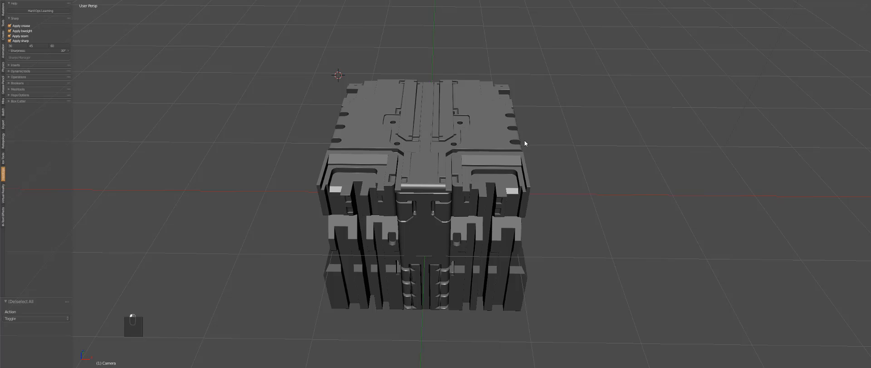
key(ctrl+grave)
click(524, 151)
click(499, 214)
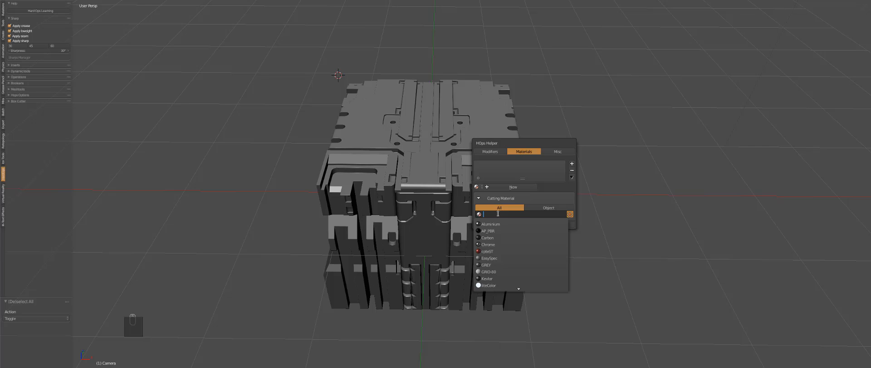
click(491, 224)
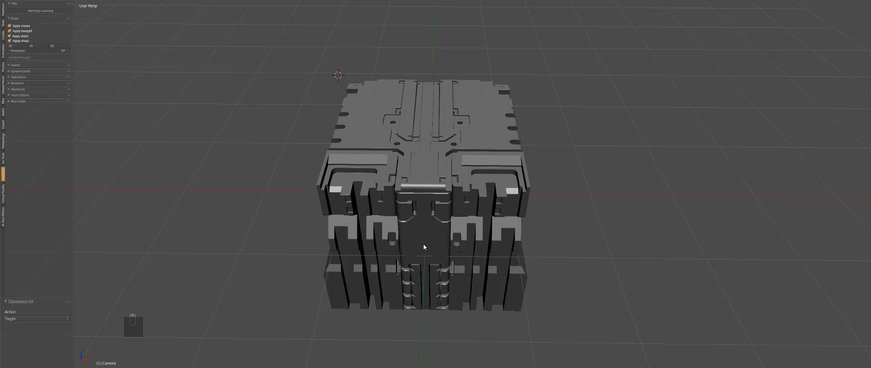
Step: Select the central front body, frame it in front orthographic view, and adjust its bevel width
key(a)
key(KP_1)
key(KP_5)
key(KP_Decimal)
key(z)
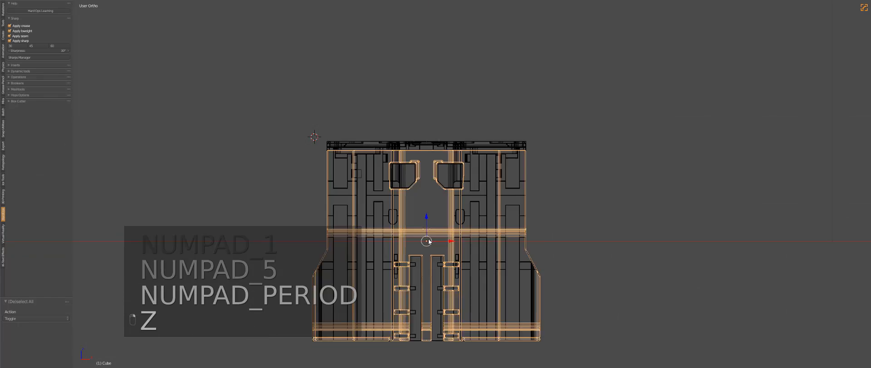
scroll(429, 241, up, 9)
key(z)
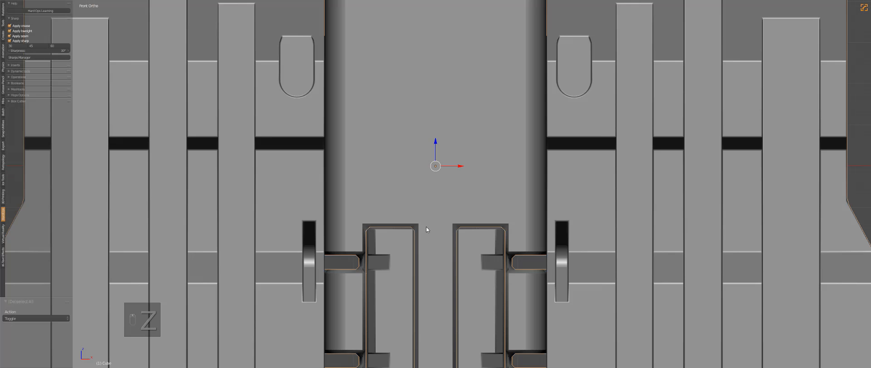
key(q)
click(427, 228)
click(413, 224)
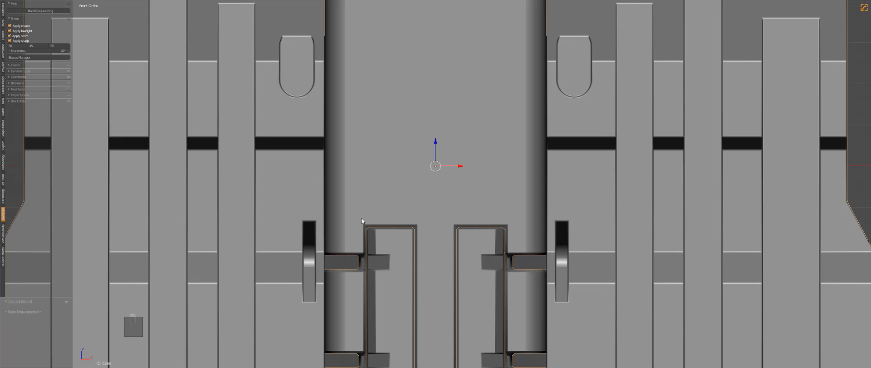
Step: Activate Box Cutter and cut a mirrored rectangular notch around the upper ends of the two vertical slots
ctrl+shift+drag(358, 215, 416, 240)
key(alt+w)
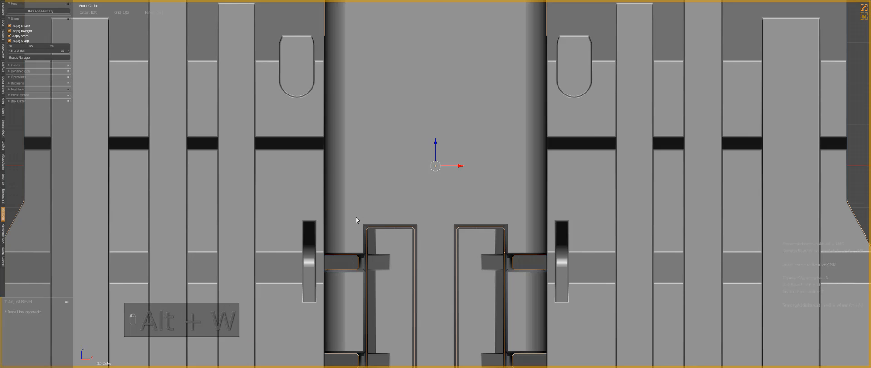
drag(356, 216, 424, 241)
Step: Adjust the bevel width around the new slot-end notches on the slot inserts and the central body
key(a)
key(q)
click(412, 223)
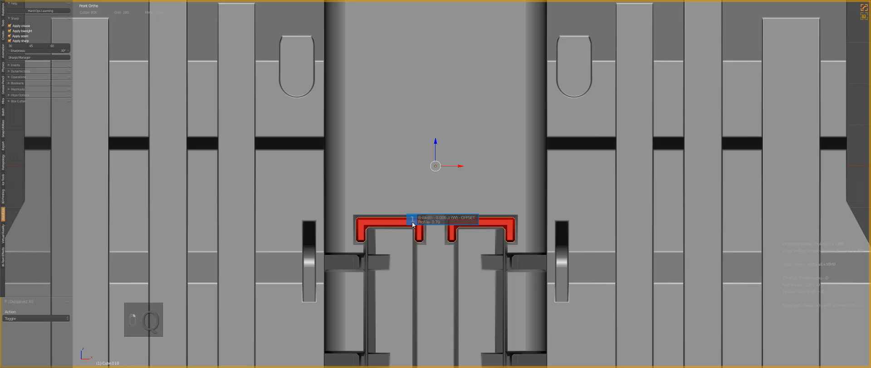
click(413, 224)
key(q)
key(q)
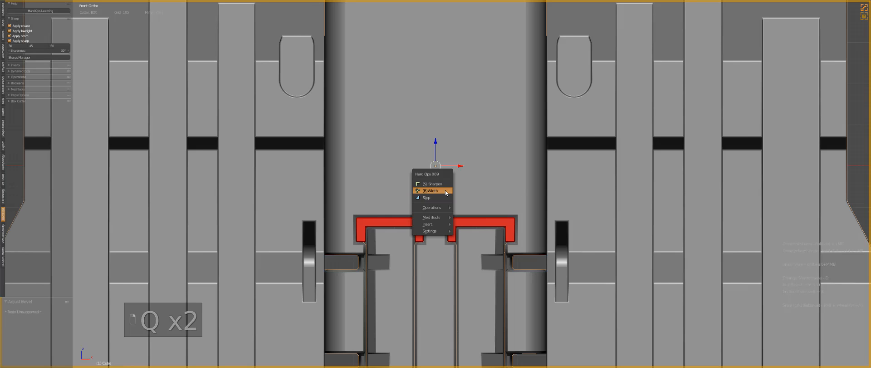
click(445, 190)
click(445, 190)
Step: Select the slot insert and cut a small mirrored notch above its second horizontal rib
scroll(428, 242, down, 3)
shift+middle_drag(415, 270, 429, 165)
key(a)
scroll(429, 165, up, 2)
right_click(427, 180)
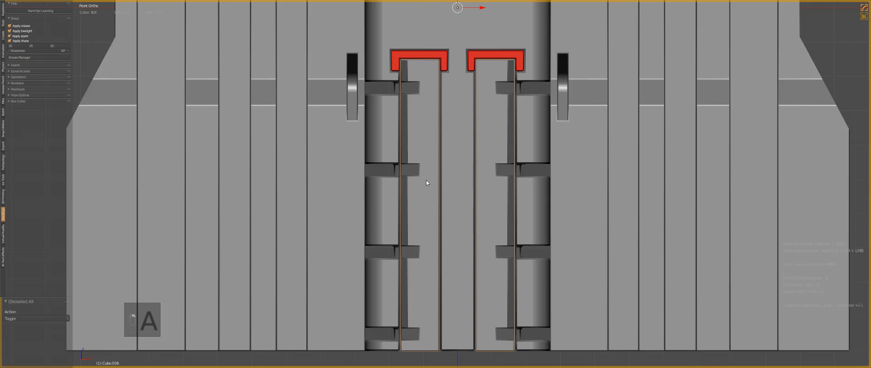
ctrl+drag(394, 162, 424, 165)
Step: Select the central body and cut mirrored narrow strips along the lower inner edges of the vertical slots
key(a)
right_click(454, 125)
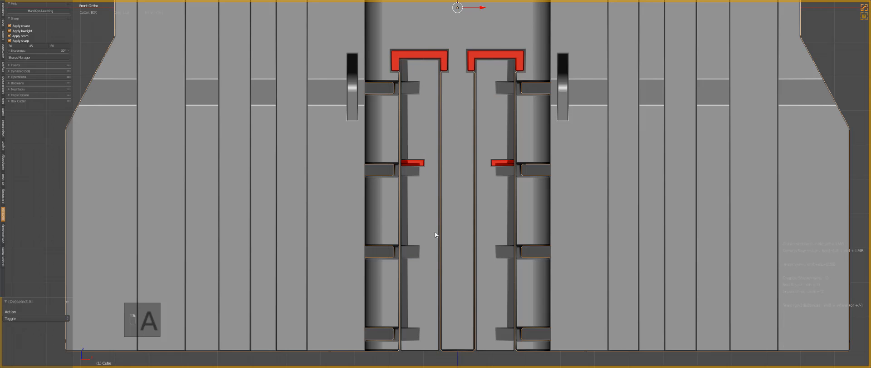
ctrl+shift+drag(437, 224, 450, 321)
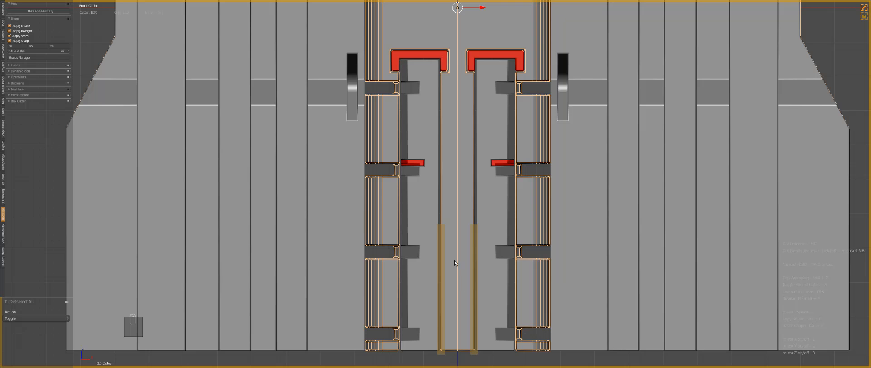
Step: Select the outer side body and cut a mirrored rectangle over the lower end of its narrow curved groove
scroll(404, 227, down, 1)
shift+middle_drag(410, 231, 498, 292)
scroll(495, 288, up, 2)
key(a)
right_click(440, 181)
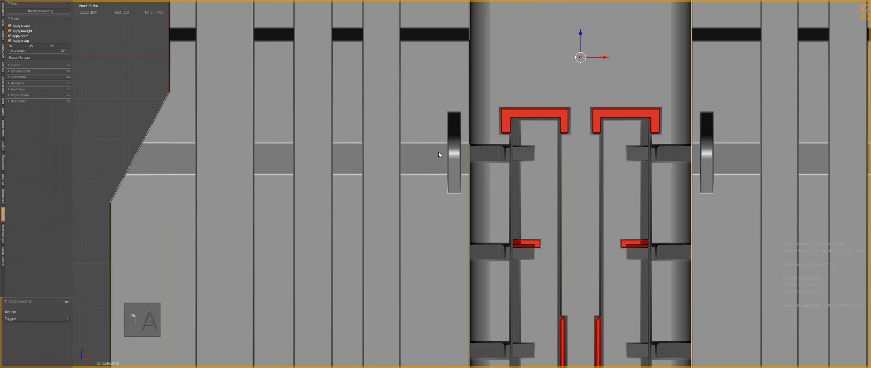
ctrl+shift+drag(443, 164, 460, 202)
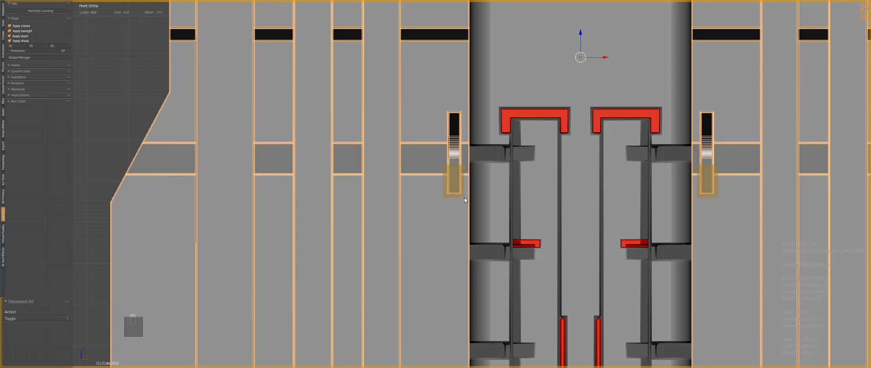
ctrl+shift+drag(464, 197, 465, 197)
key(z)
key(z)
Step: Cut a small mirrored rectangle across the flat upper edge of the rounded tab on the side body
scroll(456, 185, down, 4)
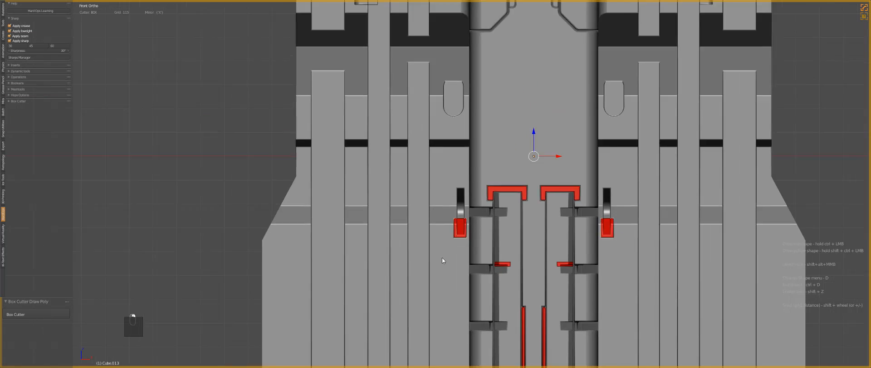
key(a)
scroll(498, 219, up, 5)
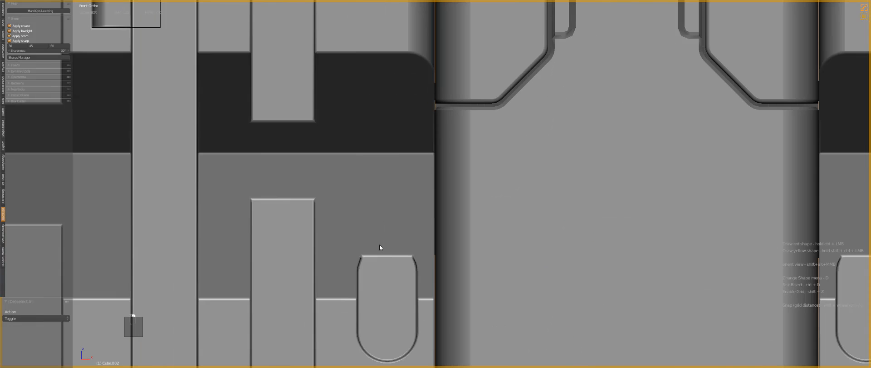
ctrl+shift+drag(370, 250, 406, 267)
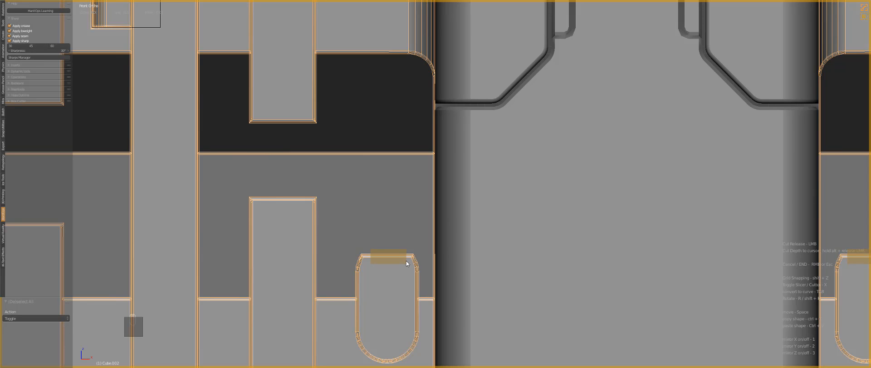
ctrl+shift+drag(407, 261, 407, 260)
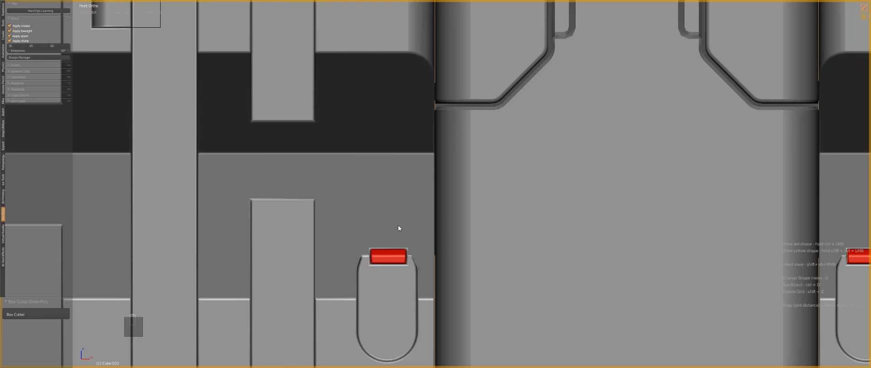
Step: Try cutting small square notches above the chamfered side panels, and undo them
scroll(474, 254, down, 6)
scroll(476, 202, up, 6)
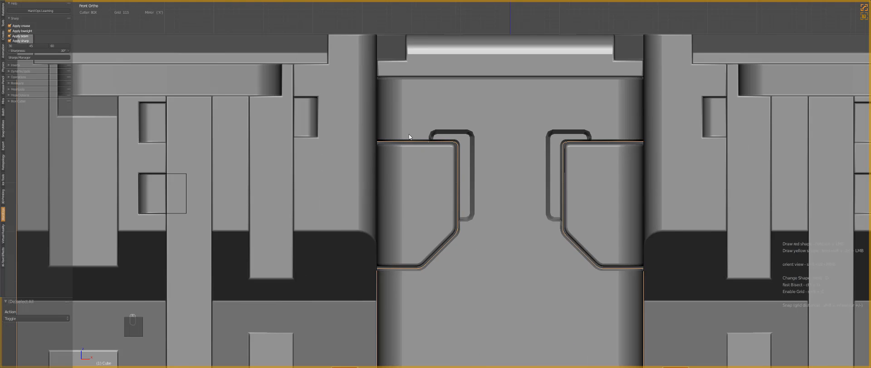
ctrl+shift+drag(410, 133, 426, 160)
key(ctrl+z)
scroll(432, 146, up, 4)
key(a)
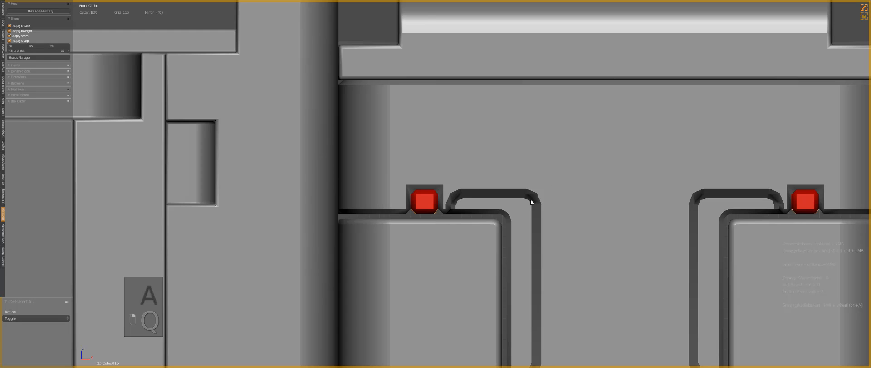
key(ctrl+z)
key(ctrl+z)
key(ctrl+z)
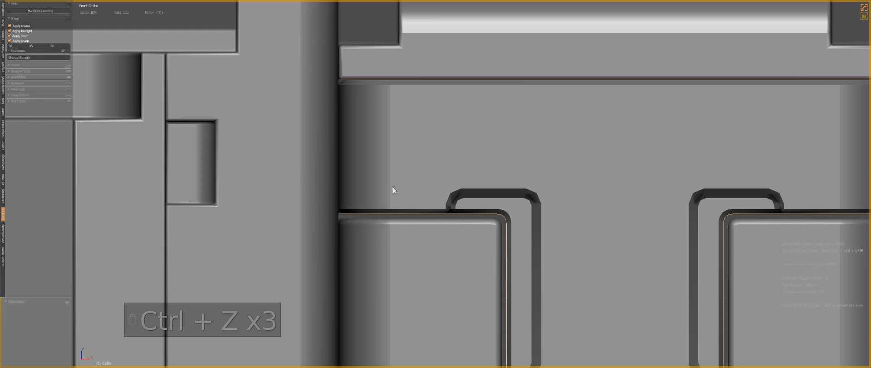
Step: Cut a mirrored square notch above each chamfered side panel and adjust the bevel width around it
ctrl+shift+drag(396, 184, 433, 253)
key(a)
key(q)
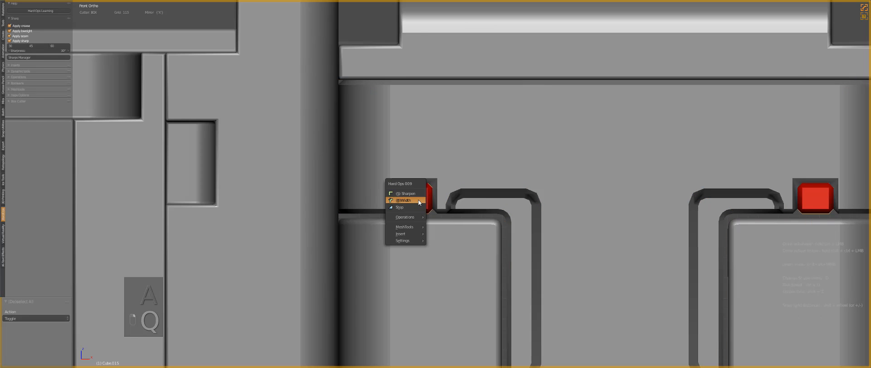
click(420, 202)
click(440, 197)
key(q)
click(445, 179)
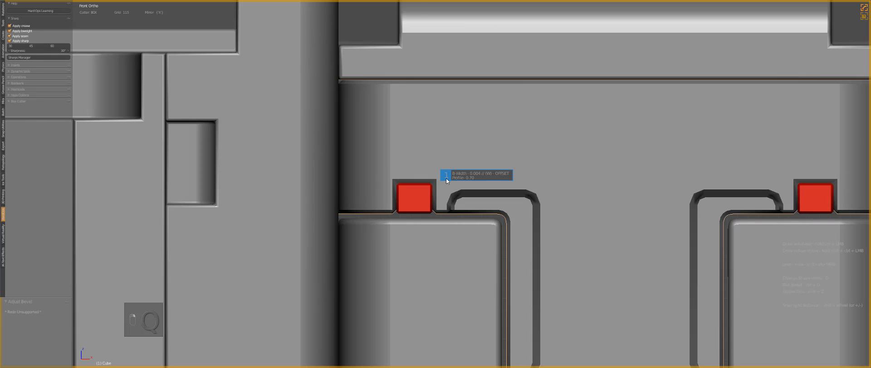
click(446, 181)
Step: Cut mirrored long, thin strips just beneath the central upper ledge and adjust the bevel width
key(a)
scroll(441, 143, down, 2)
ctrl+shift+drag(416, 105, 544, 121)
key(a)
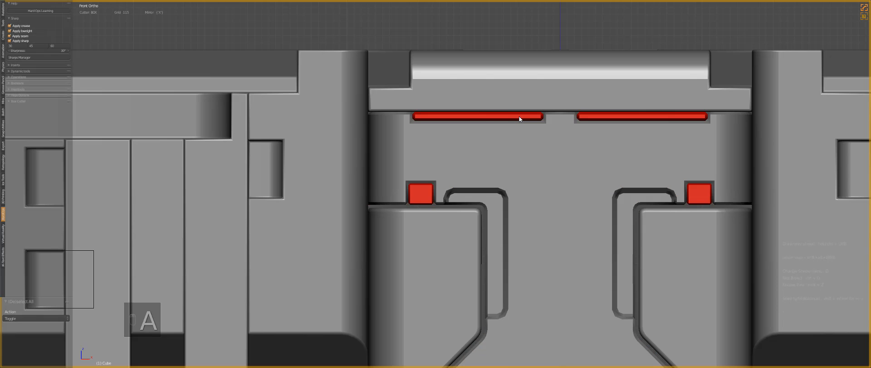
right_click(519, 116)
key(q)
click(519, 116)
click(525, 119)
key(a)
Step: Select the side body and cut a narrow vertical strip along the panel seam beside its upper recess
scroll(420, 182, down, 7)
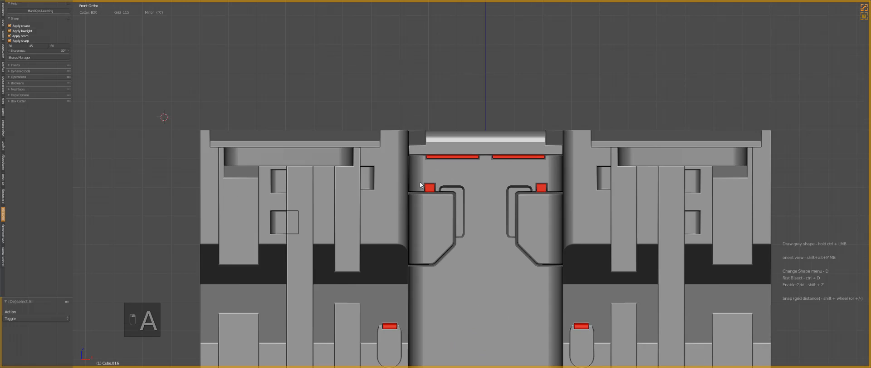
middle_drag(420, 181, 463, 210)
scroll(463, 211, up, 2)
right_click(463, 211)
key(z)
key(KP_1)
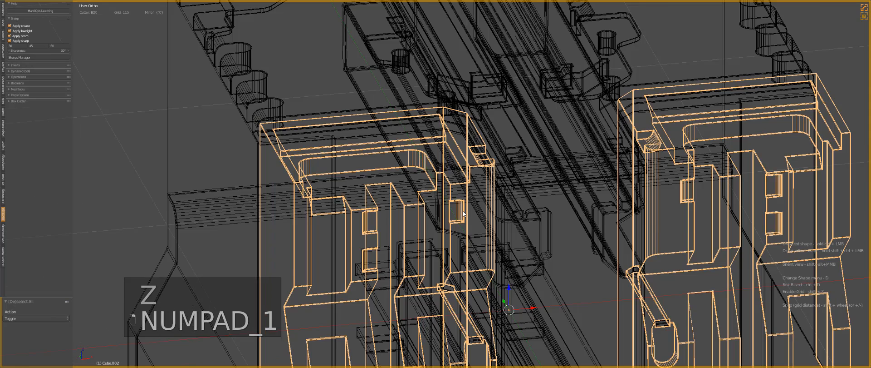
key(z)
scroll(453, 208, up, 5)
drag(446, 182, 464, 273)
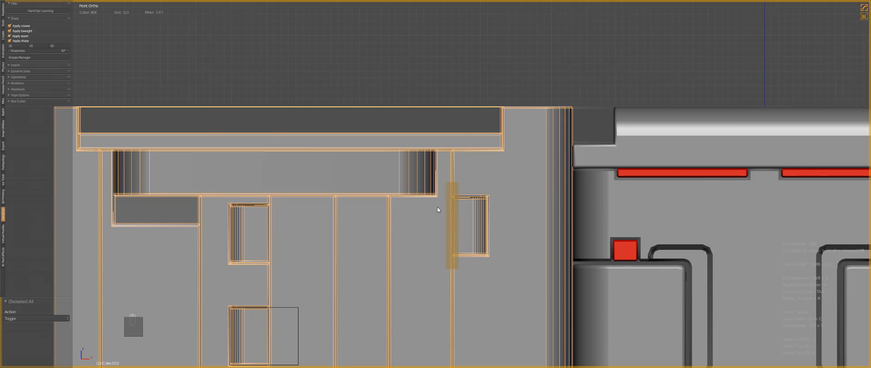
Step: Hide the leftover rectangular cutter outline around the lower of the two side recesses
key(a)
scroll(415, 223, up, 4)
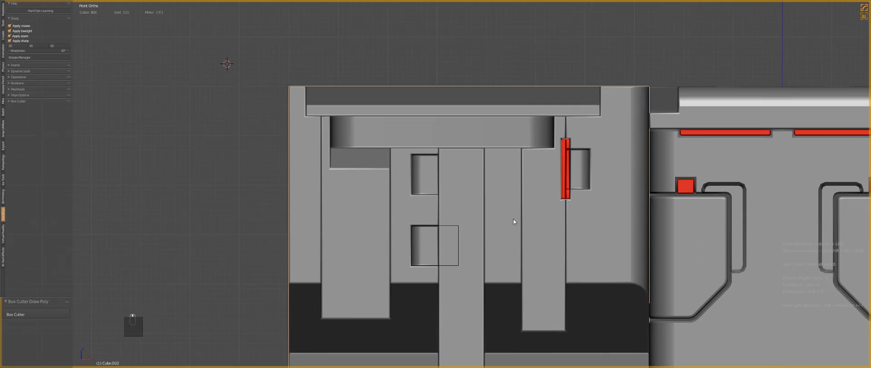
click(460, 246)
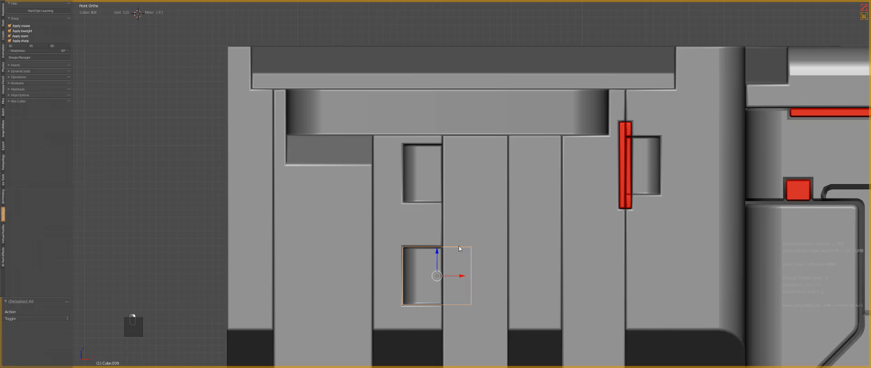
key(h)
Step: Try cutting a thin rectangle across the upper edge of the lower side recess, and undo it
right_click(444, 260)
right_click(431, 236)
key(z)
key(z)
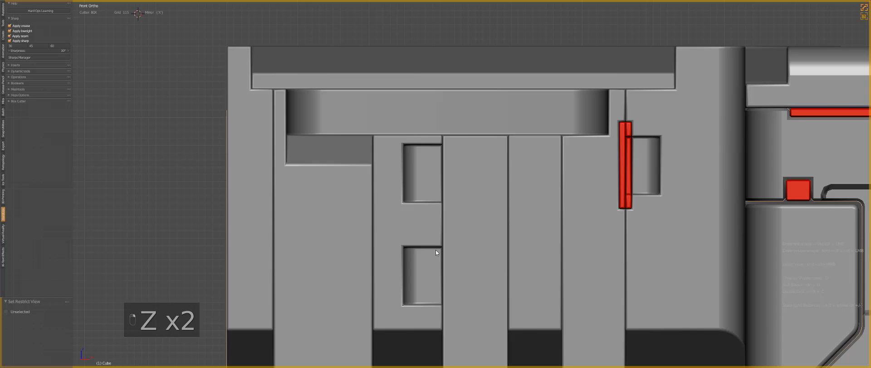
key(z)
key(z)
drag(426, 237, 463, 250)
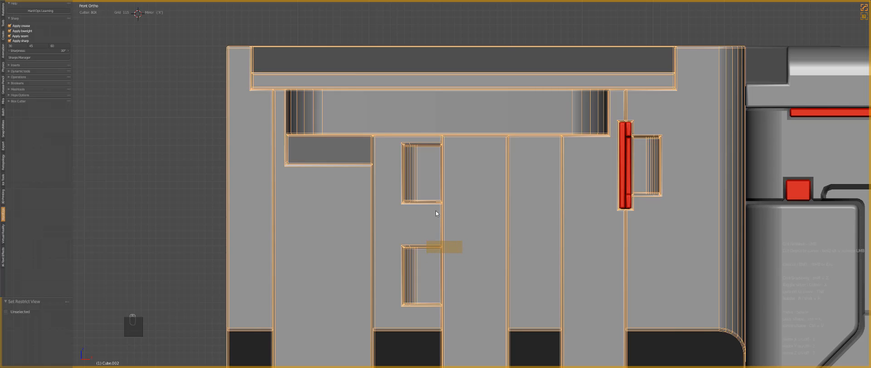
click(457, 235)
key(ctrl+z)
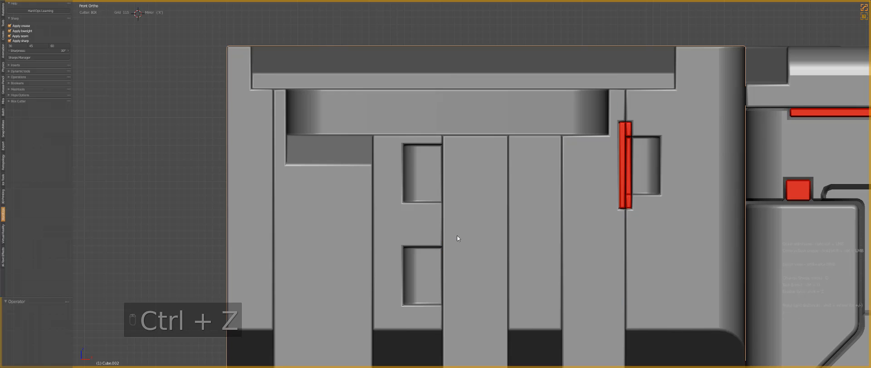
Step: Show the Box Cutter snapping grid over the side body and set the grid spacing to 20
shift+scroll(457, 236, down, 10)
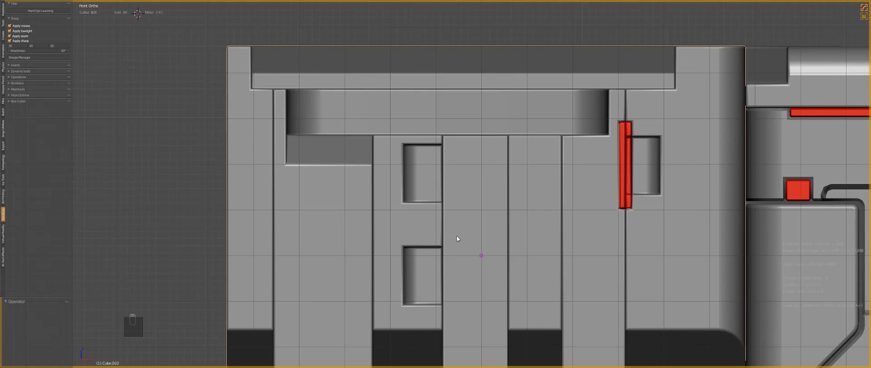
ctrl+scroll(456, 236, up, 1)
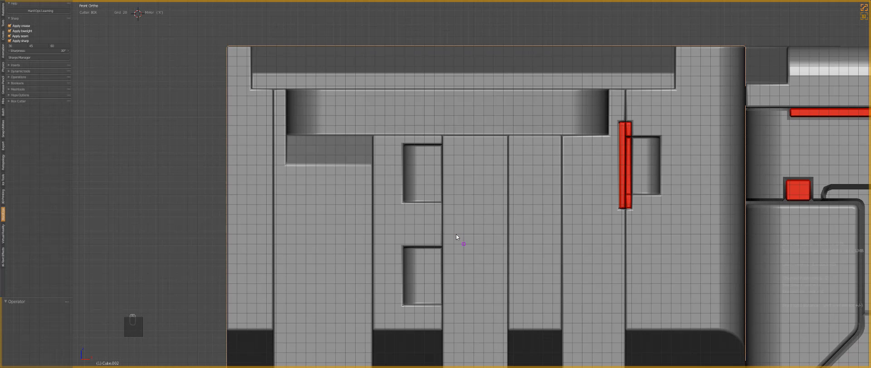
shift+middle_drag(456, 214, 458, 206)
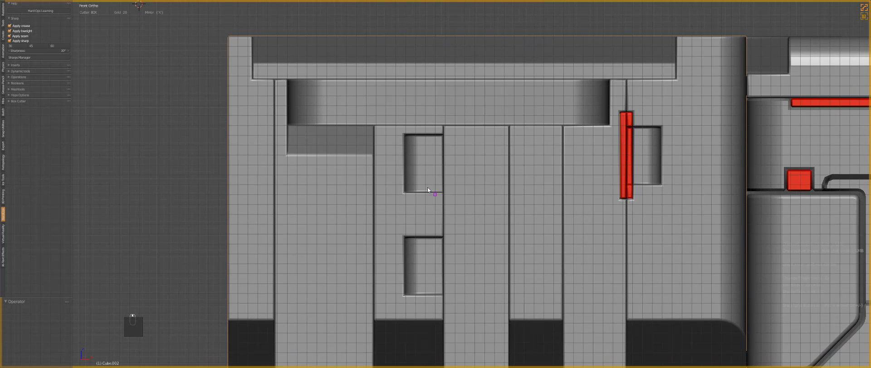
Step: Cut matching grid-snapped rectangles over the upper recess's lower edge and the lower recess's upper edge
mouse_move(423, 182)
ctrl+mouse_down()
mouse_move(449, 207)
mouse_move(460, 197)
mouse_move(459, 208)
mouse_move(459, 199)
ctrl+mouse_up()
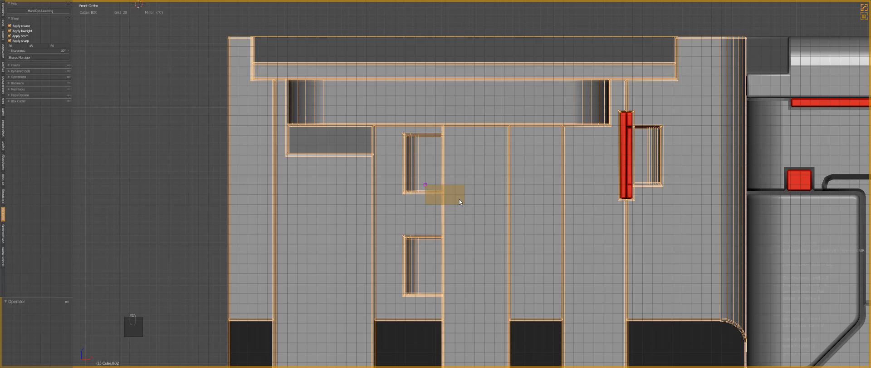
click(433, 226)
ctrl+drag(426, 223, 448, 234)
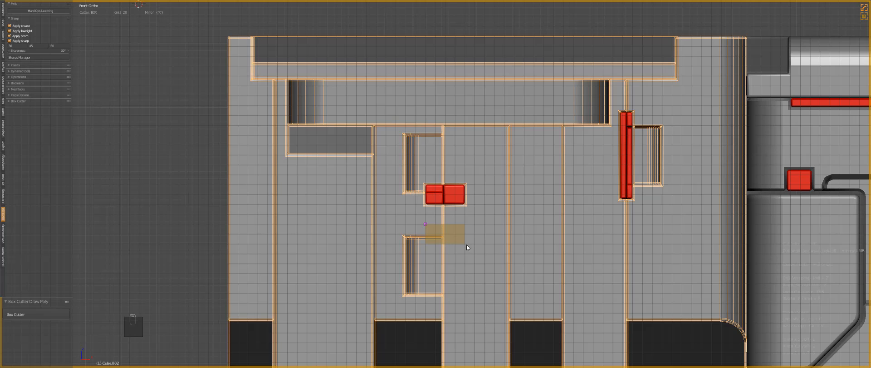
click(459, 223)
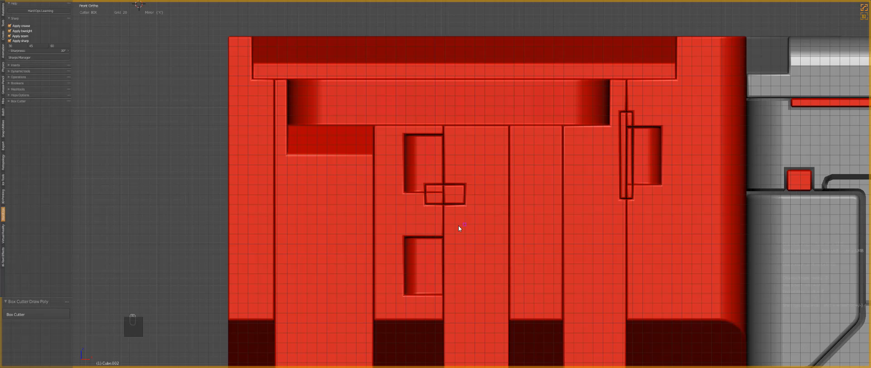
Step: Try cutting a grid-snapped rectangle over the bottom edge of the lower side recess, undoing the broken results
key(ctrl+z)
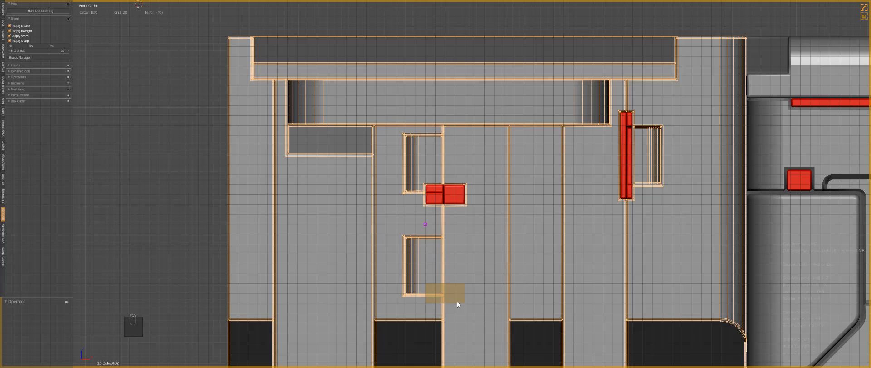
click(467, 225)
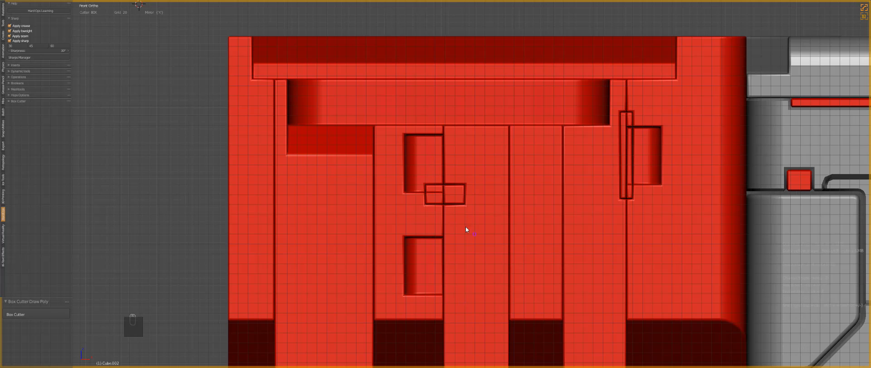
shift+middle_drag(461, 297, 453, 241)
key(ctrl+z)
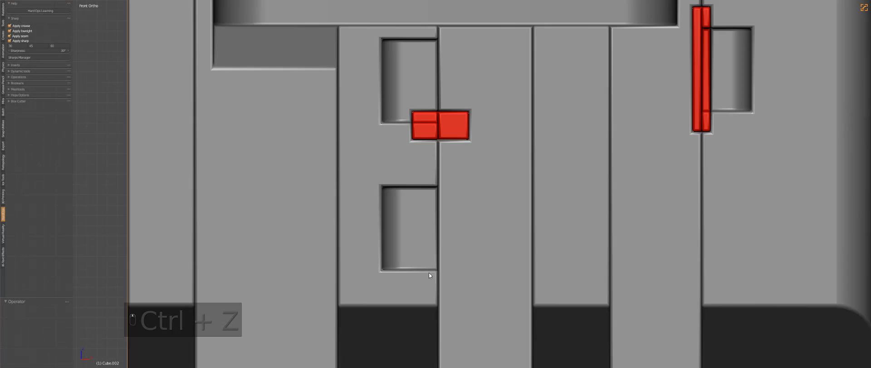
scroll(440, 247, up, 1)
key(z)
key(z)
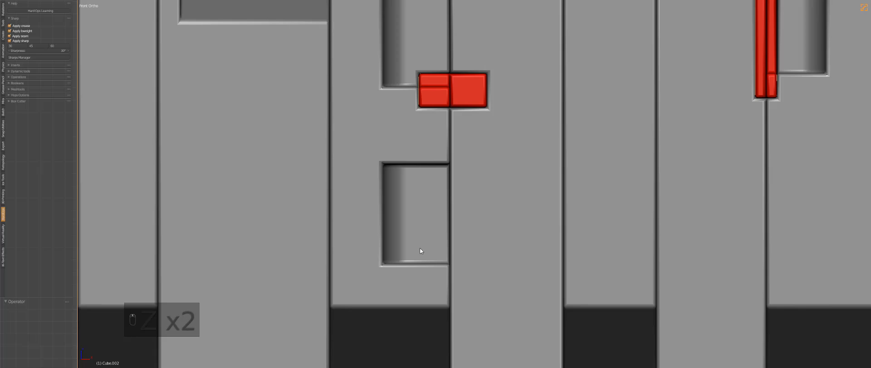
ctrl+shift+drag(420, 247, 472, 271)
key(alt+w)
ctrl+shift+drag(419, 247, 489, 271)
Step: Dissolve the stray edges crossing the floor and corner of the lower side recess
middle_drag(489, 272, 459, 275)
scroll(420, 278, down, 1)
shift+middle_drag(390, 276, 492, 213)
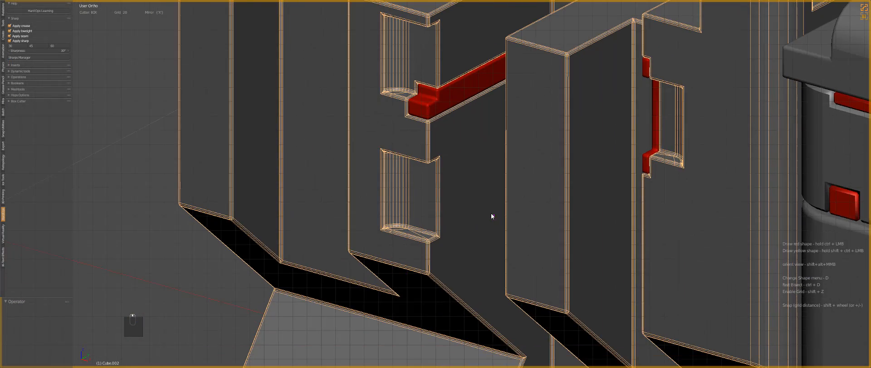
scroll(433, 280, up, 6)
key(Tab)
shift+middle_drag(425, 284, 488, 193)
scroll(488, 193, up, 1)
right_click(456, 246)
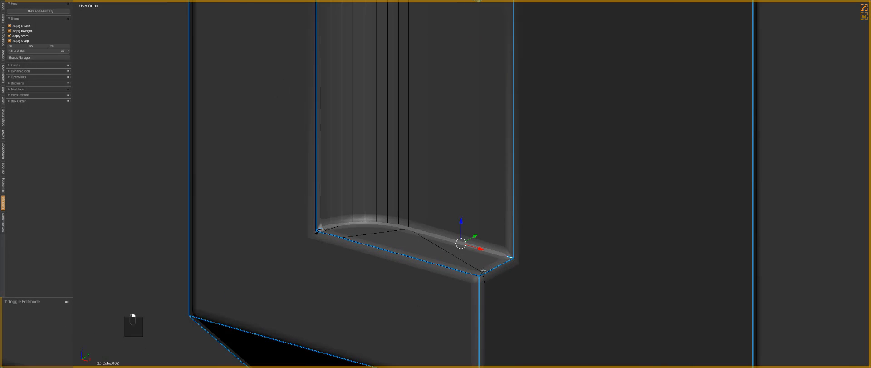
right_click(445, 253)
key(ctrl+x)
right_click(385, 237)
key(ctrl+x)
right_click(328, 229)
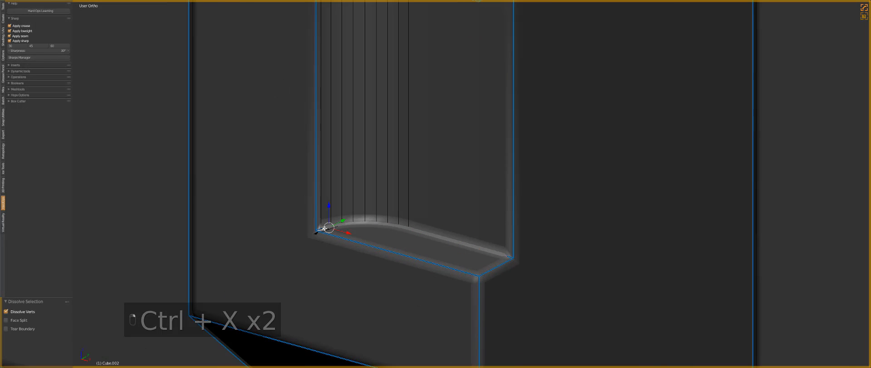
key(ctrl+x)
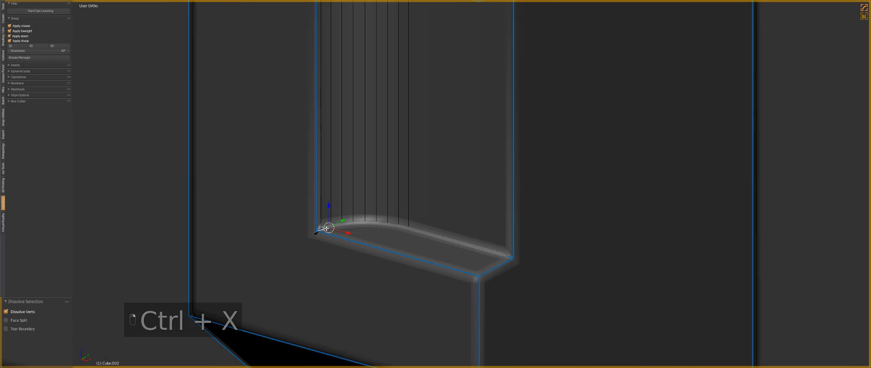
key(ctrl+x)
key(ctrl+x)
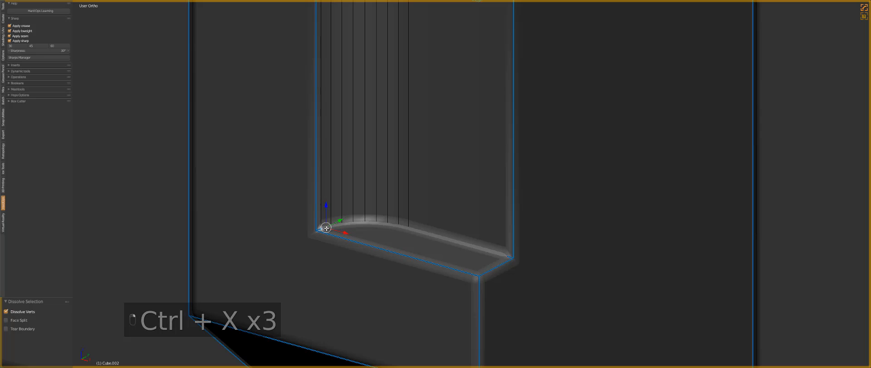
Step: Cut a grid-snapped rectangle across the bottom edge of the lower side recess and the adjoining vertical bar
key(z)
key(a)
key(a)
key(a)
key(z)
key(KP_1)
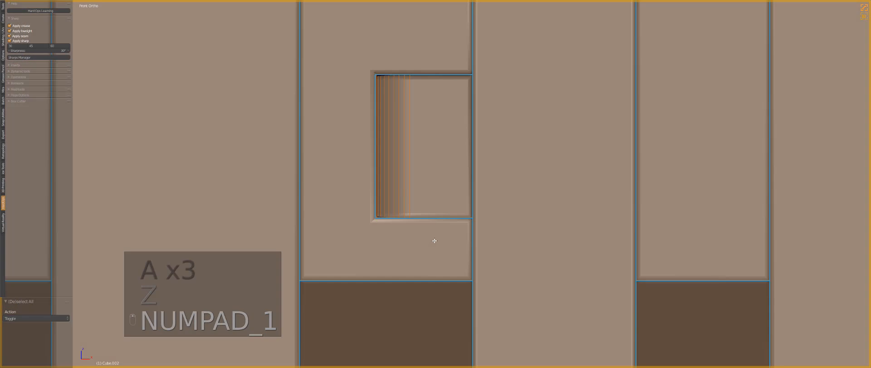
key(z)
key(Tab)
key(z)
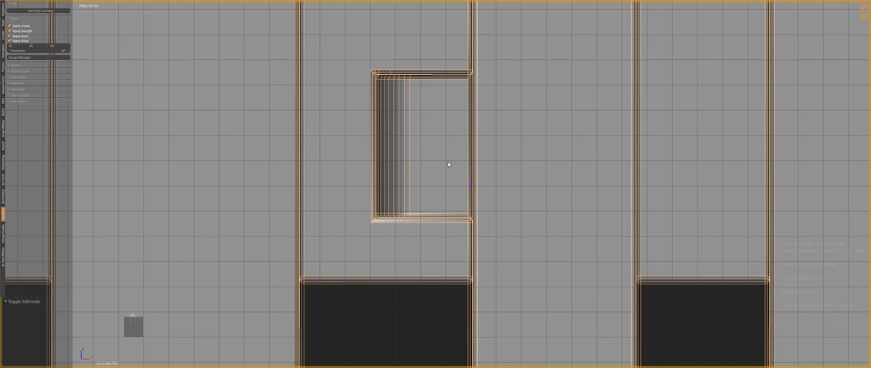
drag(446, 185, 513, 222)
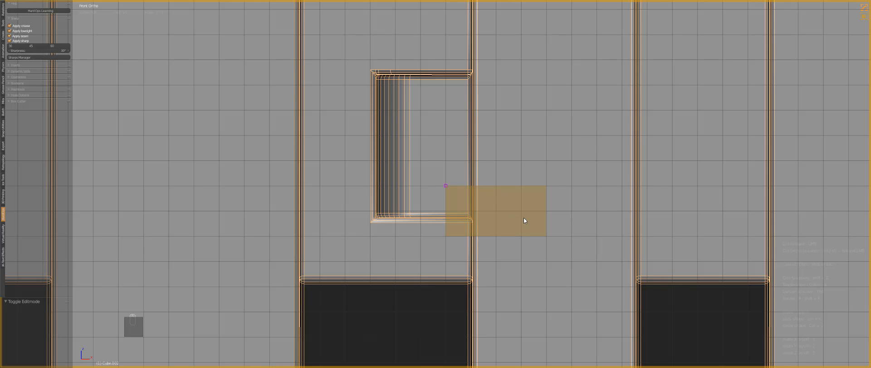
drag(526, 221, 525, 221)
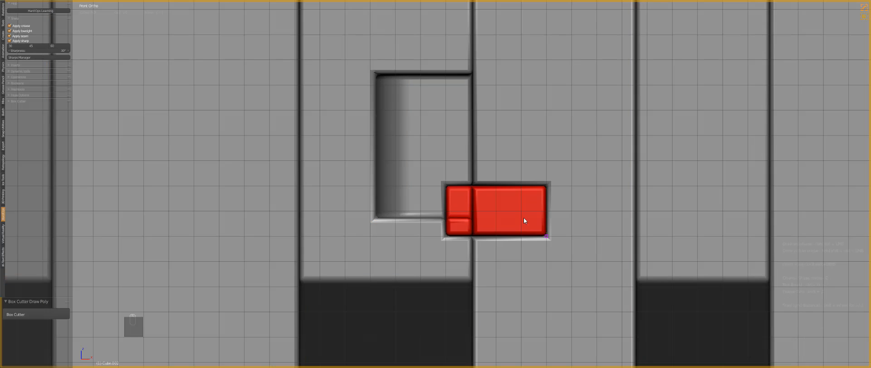
Step: Cut a tall, thin strip along the wide vertical bar's edge beside the two recesses, running past its lower end
scroll(524, 221, down, 8)
scroll(466, 218, up, 2)
key(a)
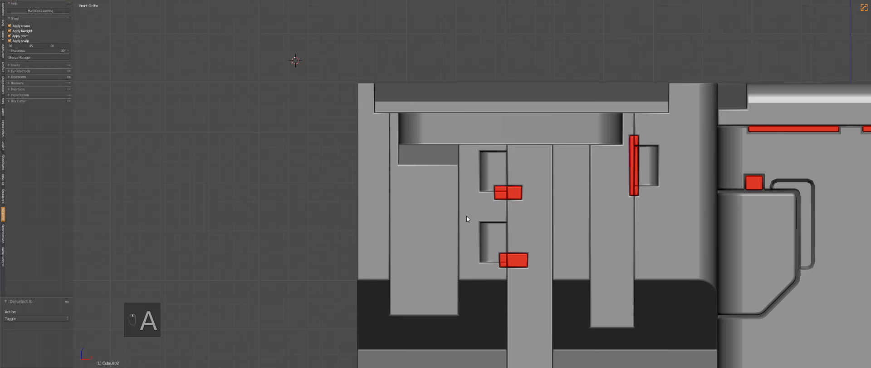
key(z)
key(z)
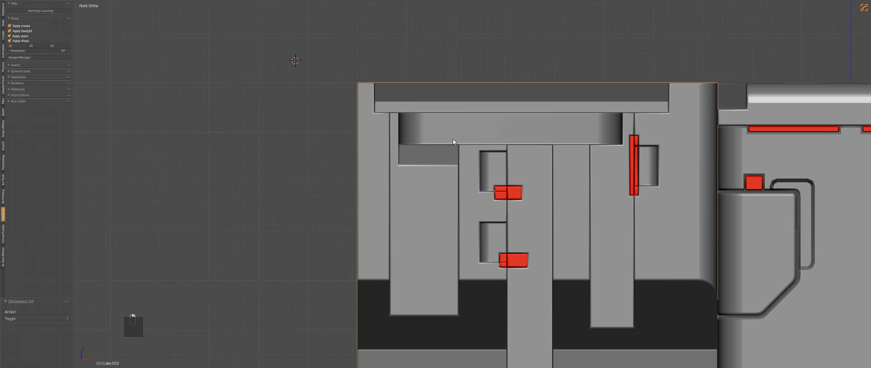
ctrl+shift+drag(455, 141, 472, 194)
key(alt+w)
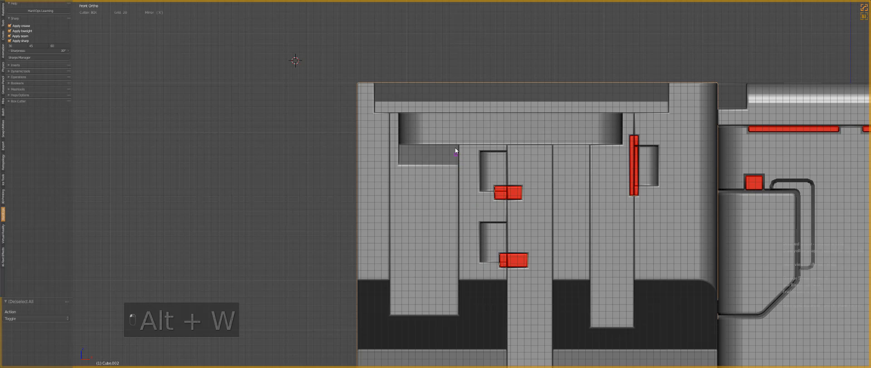
drag(456, 140, 463, 325)
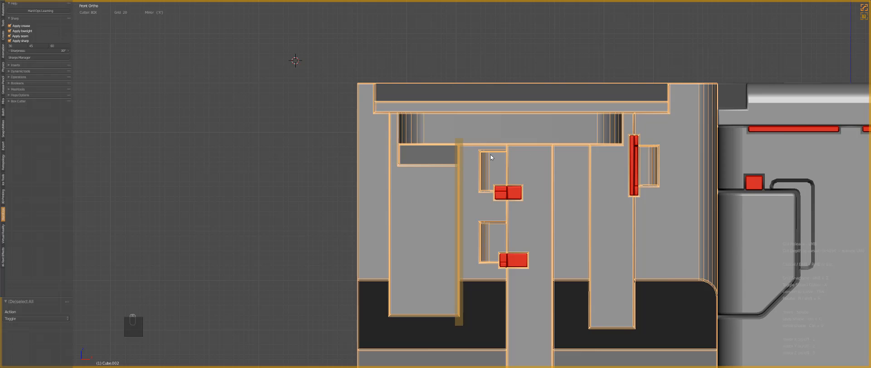
click(474, 140)
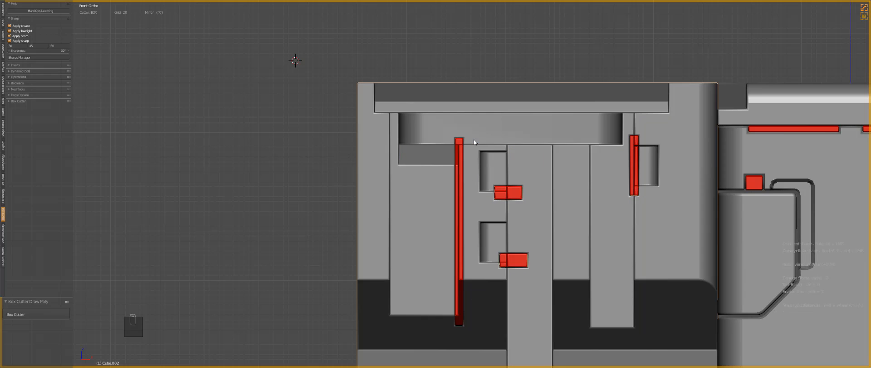
Step: Cut mirrored narrow vertical strips over both side edges of the central channel on the top body
scroll(474, 140, down, 3)
middle_drag(474, 140, 471, 233)
key(a)
scroll(471, 233, down, 3)
scroll(490, 222, down, 5)
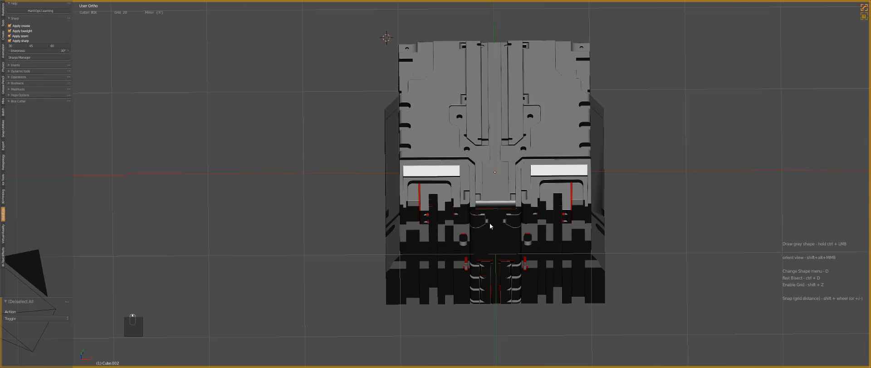
scroll(489, 223, up, 5)
key(z)
key(KP_7)
key(z)
scroll(515, 185, up, 4)
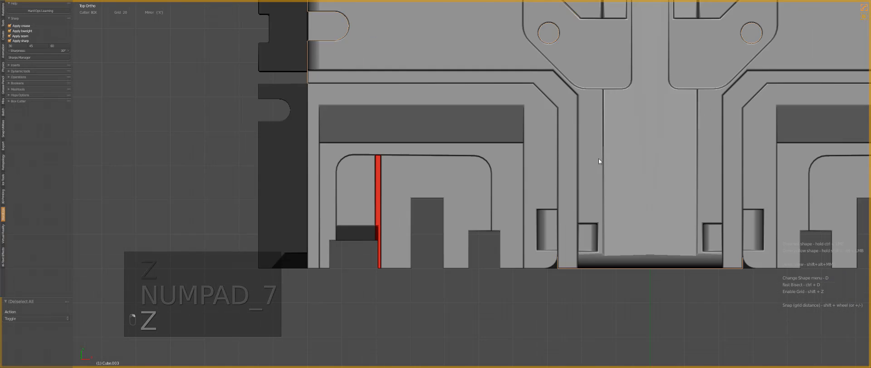
key(z)
key(z)
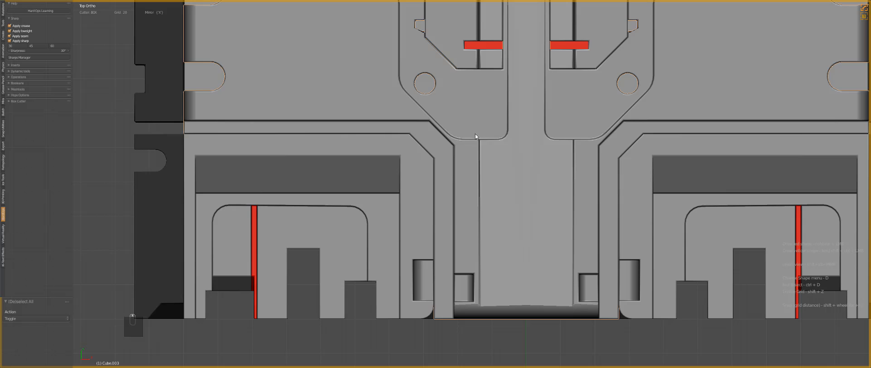
drag(475, 133, 487, 249)
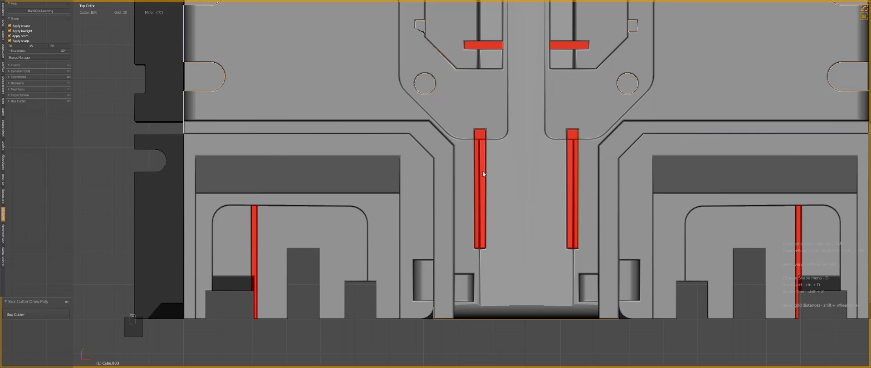
Step: Cut a long, thin strip along the straight outer stretch of the top body's front groove edge
scroll(483, 171, up, 1)
key(a)
right_click(465, 143)
key(z)
shift+middle_drag(508, 180, 669, 225)
key(z)
drag(279, 162, 539, 193)
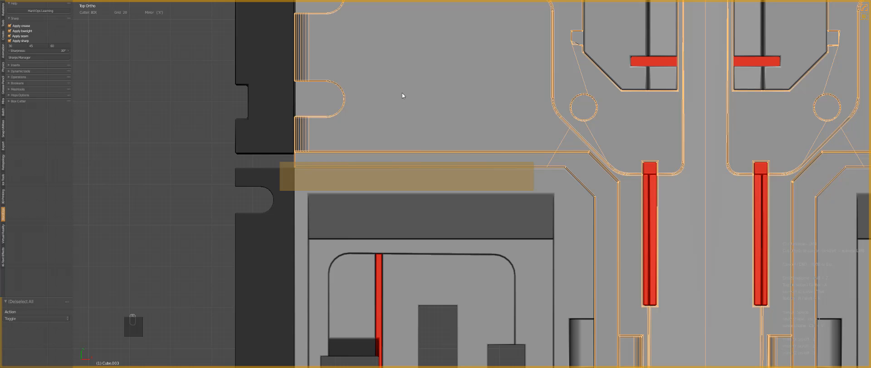
scroll(404, 94, up, 1)
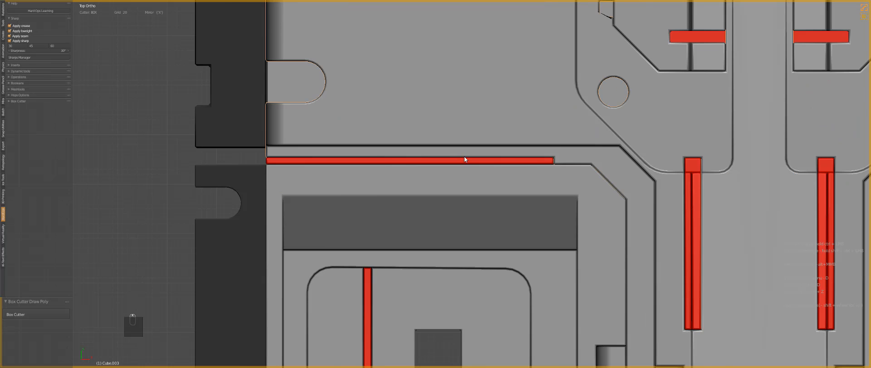
Step: Cut a small, narrow rectangle through the uppermost rounded side notch so it extends beyond both notch edges
scroll(464, 156, down, 4)
shift+middle_drag(407, 94, 457, 158)
key(a)
right_click(456, 147)
shift+middle_drag(409, 73, 470, 99)
scroll(470, 99, up, 1)
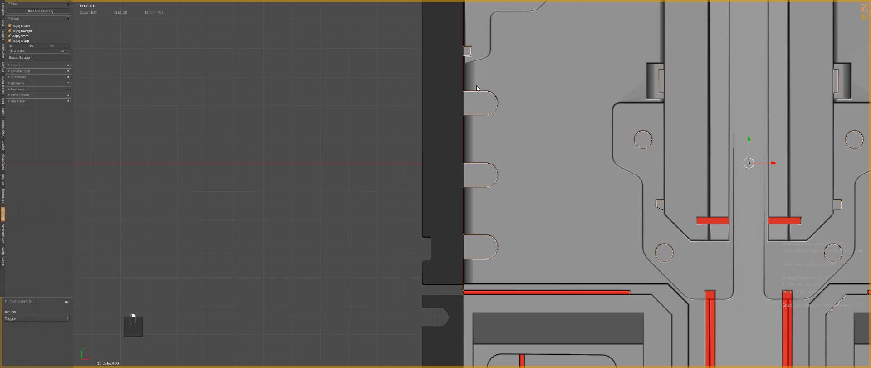
drag(477, 86, 487, 113)
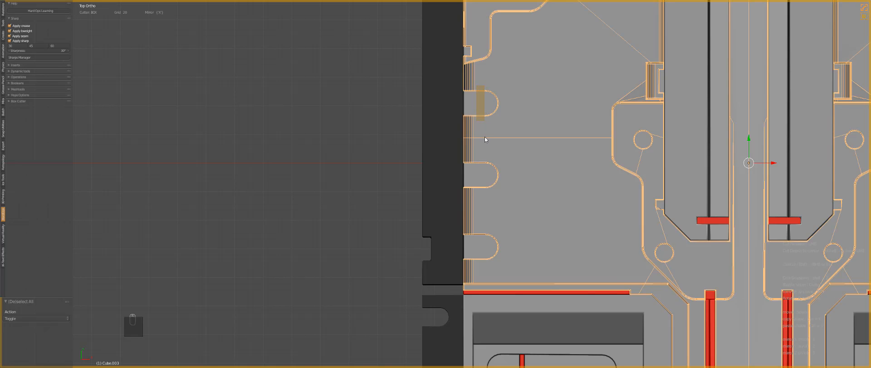
click(562, 158)
Step: Dissolve the stray edges running across the top body's surface to the small recess beside the central rails
scroll(562, 157, down, 4)
key(a)
shift+middle_drag(569, 180, 505, 216)
scroll(505, 216, up, 2)
right_click(450, 155)
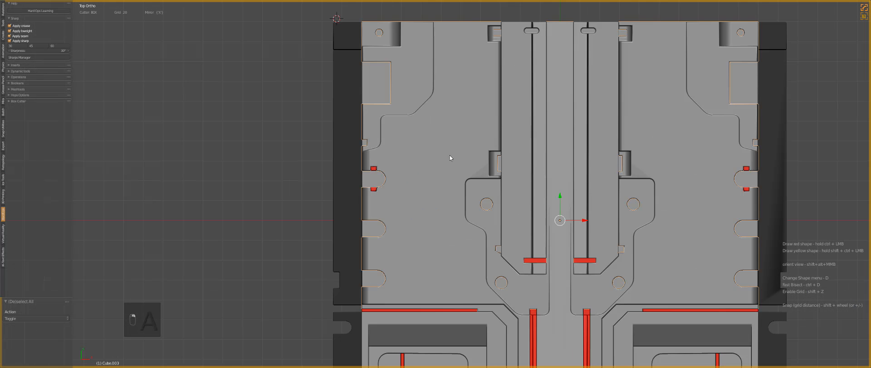
scroll(451, 156, up, 5)
key(Tab)
key(ctrl+x)
key(ctrl+x)
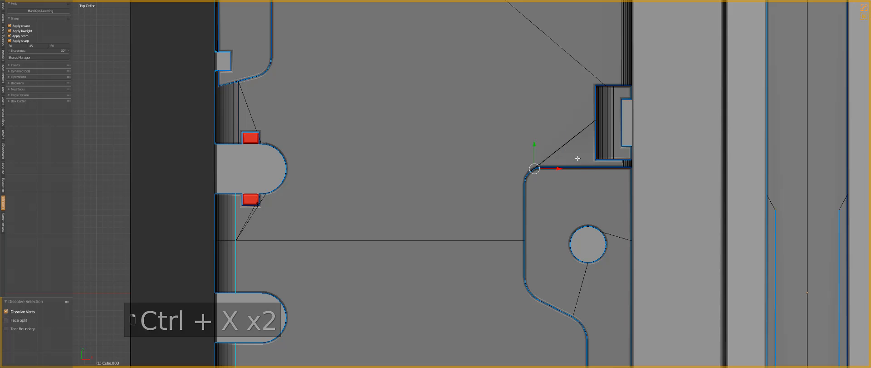
key(ctrl+x)
key(ctrl+x)
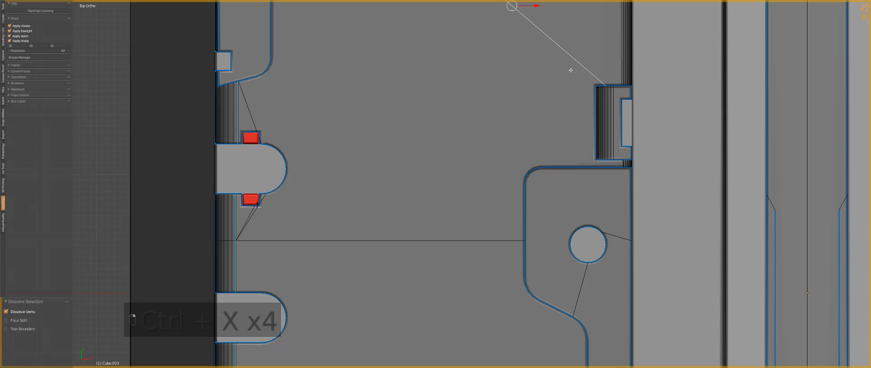
key(ctrl+x)
Step: Cut a narrow horizontal rectangle across the upper part of the small recess beside the central rails
scroll(571, 70, down, 3)
key(Tab)
scroll(533, 170, up, 5)
key(z)
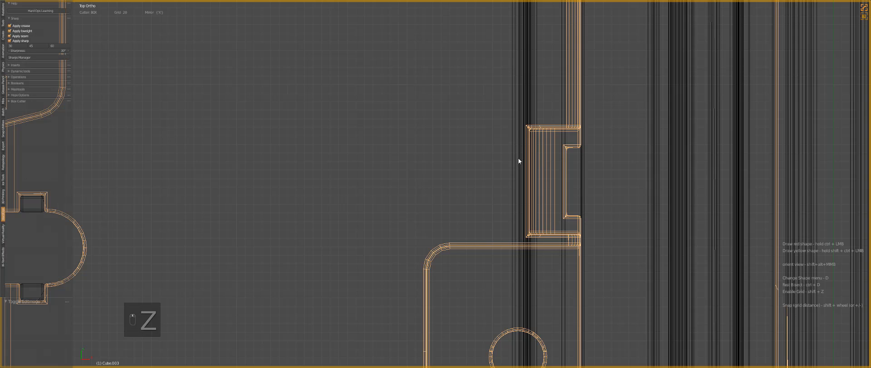
key(z)
key(z)
ctrl+drag(513, 140, 600, 160)
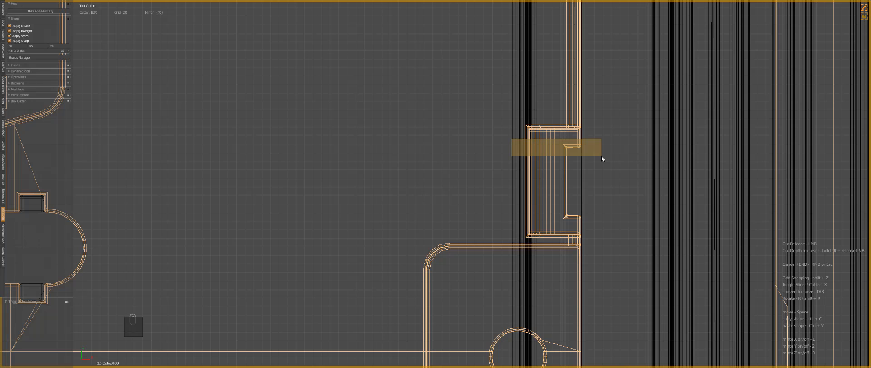
ctrl+drag(591, 144, 590, 142)
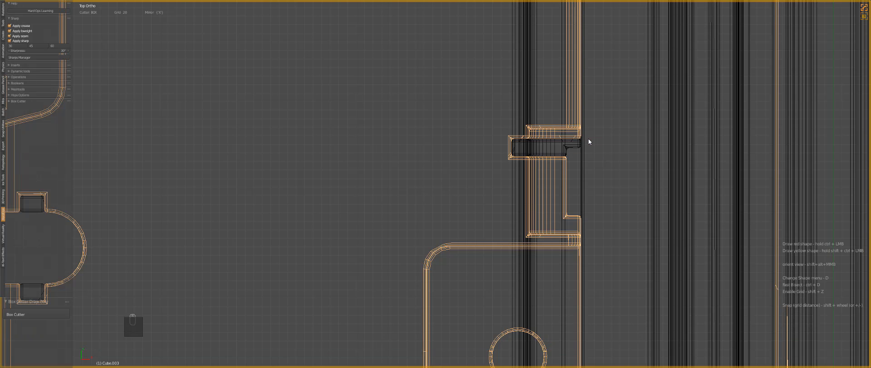
Step: Run Hard Ops bevel Width and Clean Mesh on the top body, and open its mesh for editing
key(z)
key(q)
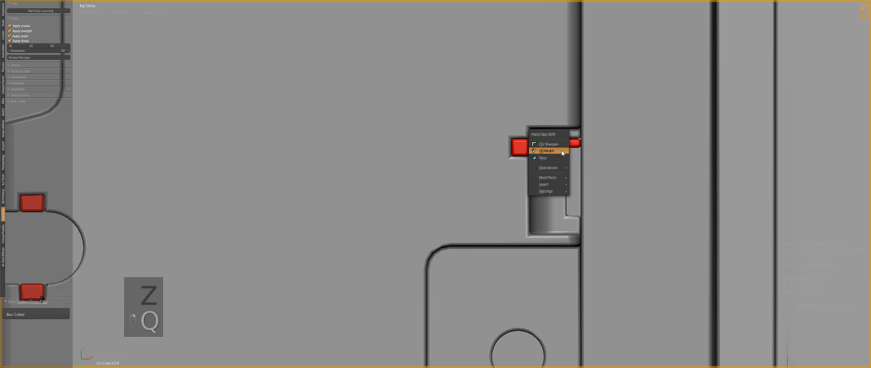
click(563, 149)
click(566, 151)
key(q)
mouse_move(626, 178)
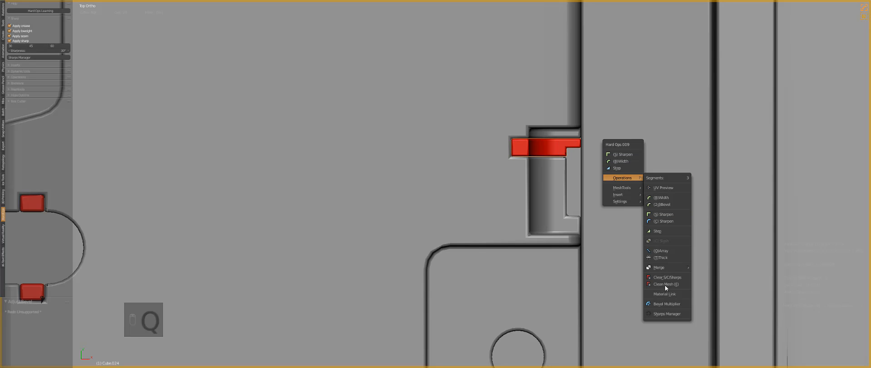
click(667, 283)
key(Tab)
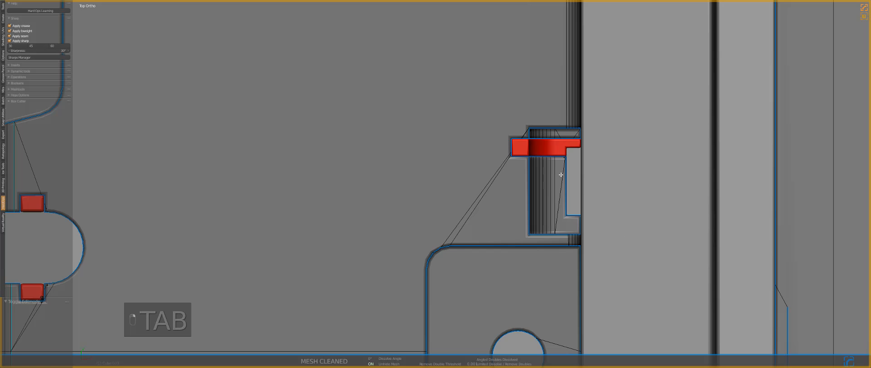
Step: Dissolve the stray edges running from the small lower recess beside the central rails to the neighbouring rounded panel corner
key(ctrl+x)
key(ctrl+x)
key(ctrl+x)
key(ctrl+x)
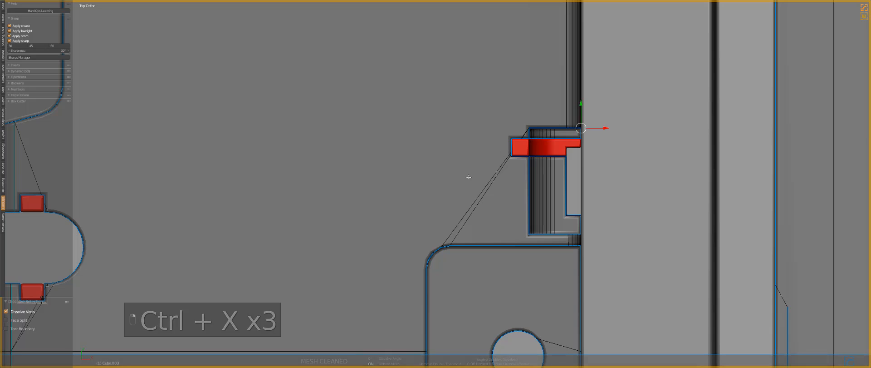
key(ctrl+x)
right_click(488, 186)
key(ctrl+x)
scroll(512, 168, down, 9)
key(Tab)
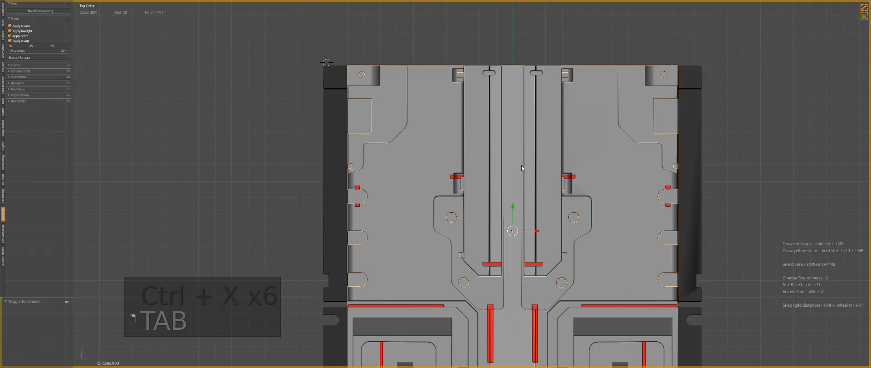
Step: Cut a narrow horizontal rectangle across the lower edge of the recess beside the rails, near the top body's back edge
key(a)
key(a)
shift+middle_drag(522, 165, 544, 290)
scroll(524, 221, up, 3)
scroll(524, 221, up, 5)
key(z)
shift+middle_drag(644, 285, 484, 229)
key(z)
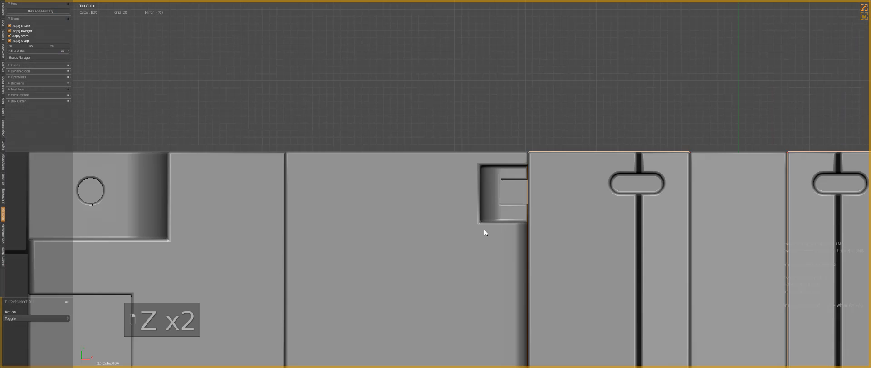
drag(469, 217, 544, 233)
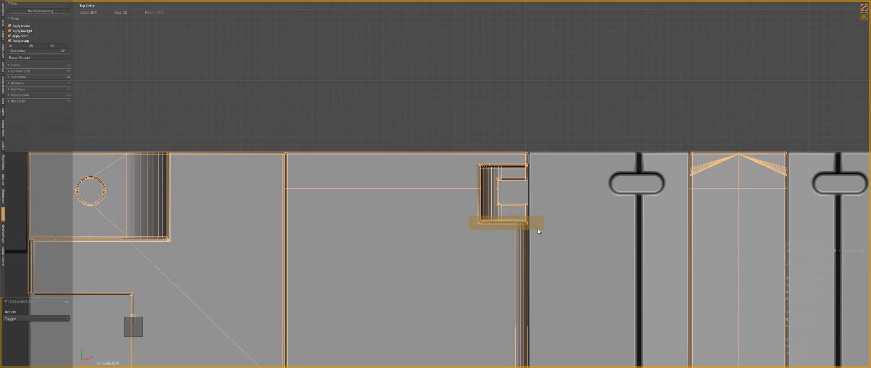
click(502, 227)
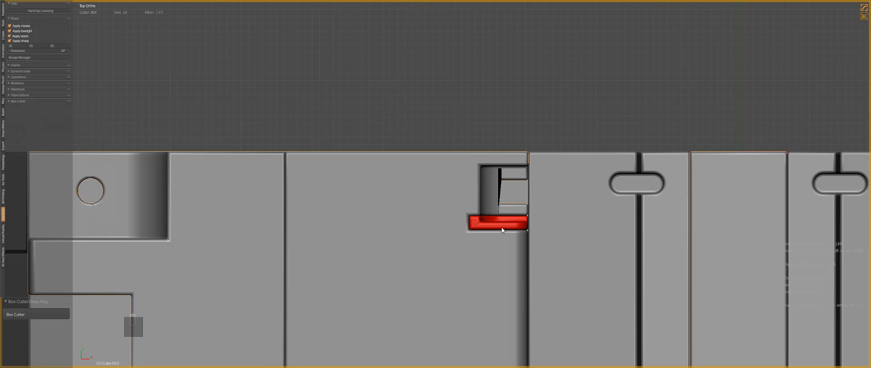
Step: Run Hard Ops bevel Width on the top body and open its mesh for editing
key(q)
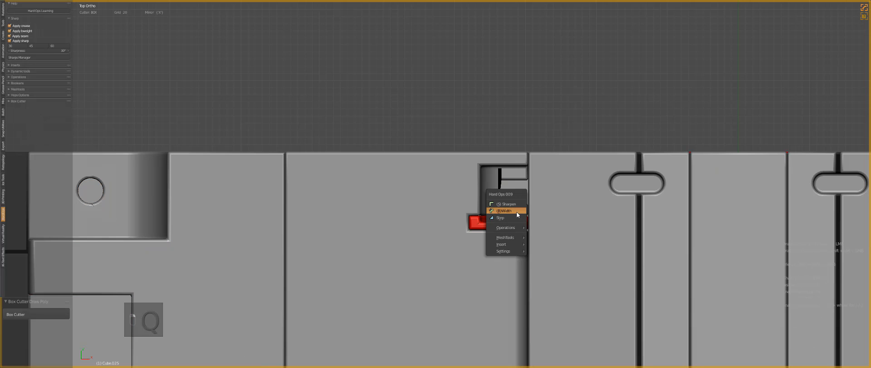
click(517, 211)
click(520, 213)
middle_drag(472, 196, 587, 232)
key(Tab)
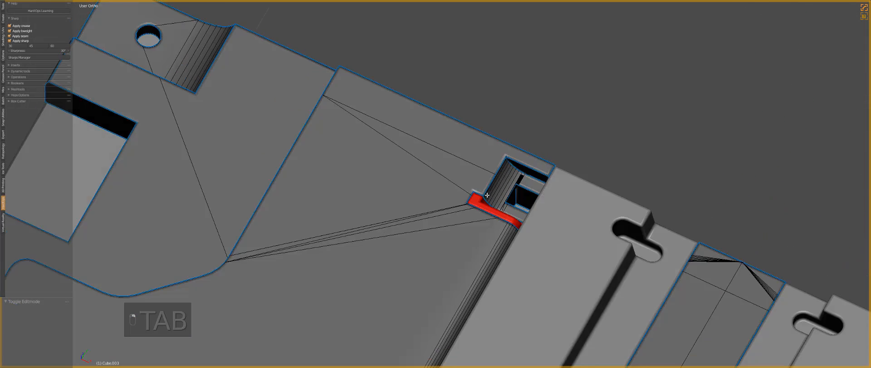
Step: Dissolve the stray edges between the back recess's curved wall and the square hole in its floor
scroll(586, 231, up, 2)
scroll(587, 232, up, 5)
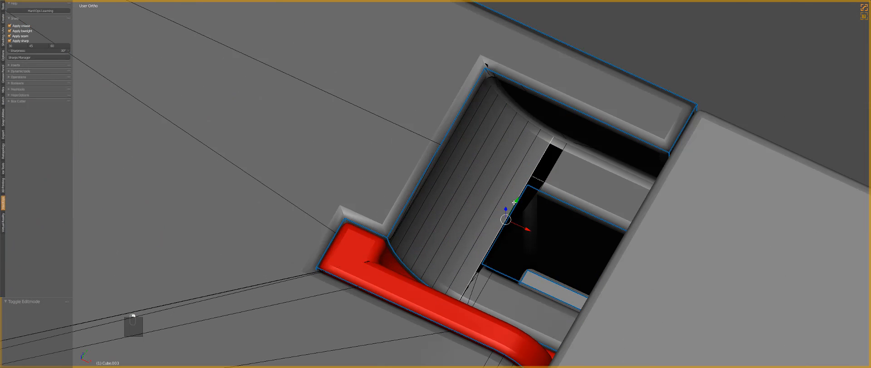
key(g)
click(505, 214)
key(ctrl+x)
right_click(555, 161)
key(ctrl+x)
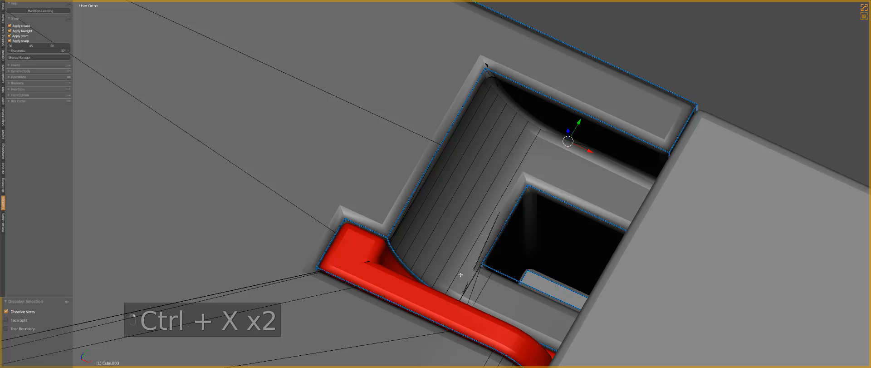
Step: Dissolve the remaining stray edges around the corner of the square hole nearest the red cut
right_click(472, 283)
key(ctrl+x)
key(ctrl+x)
key(ctrl+z)
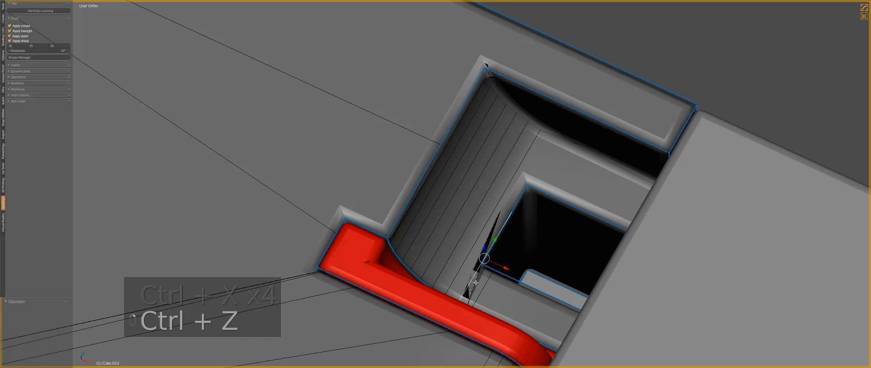
key(ctrl+x)
key(ctrl+x)
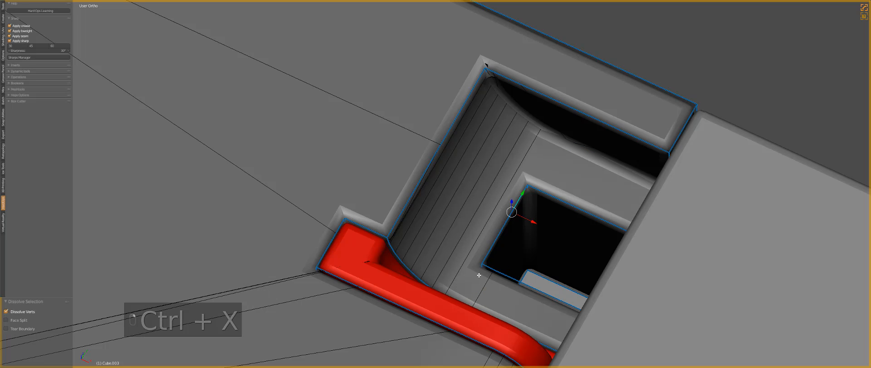
key(ctrl+x)
Step: Finish editing the mesh and run Hard Ops bevel Width on the top body again
scroll(513, 256, down, 5)
key(Tab)
key(q)
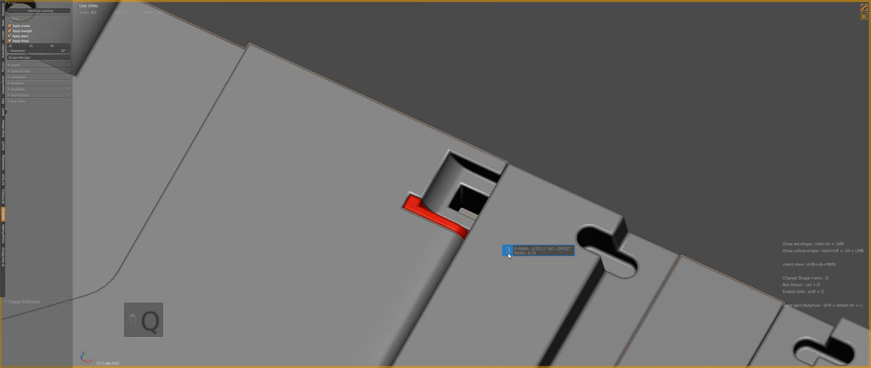
scroll(509, 252, down, 12)
key(a)
Step: Symmetrize the top body so the new recess cuts match on both halves, and open its mesh for editing
scroll(497, 189, up, 1)
middle_drag(492, 254, 500, 146)
middle_drag(501, 244, 508, 262)
right_click(523, 205)
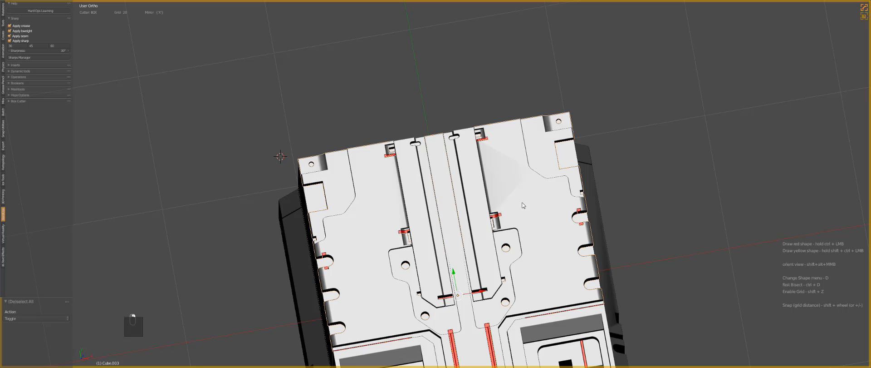
key(alt+x)
key(a)
key(Tab)
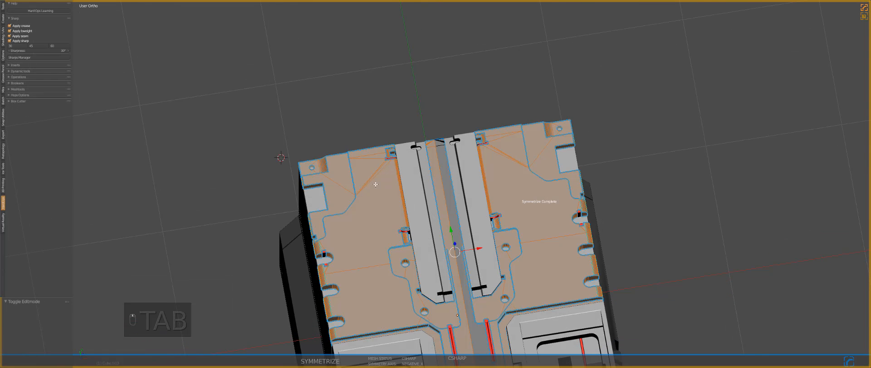
Step: Dissolve the stray edges running across the top surface to the back recess beside the rails, and finish editing the mesh
key(ctrl+x)
key(ctrl+x)
key(ctrl+x)
key(ctrl+x)
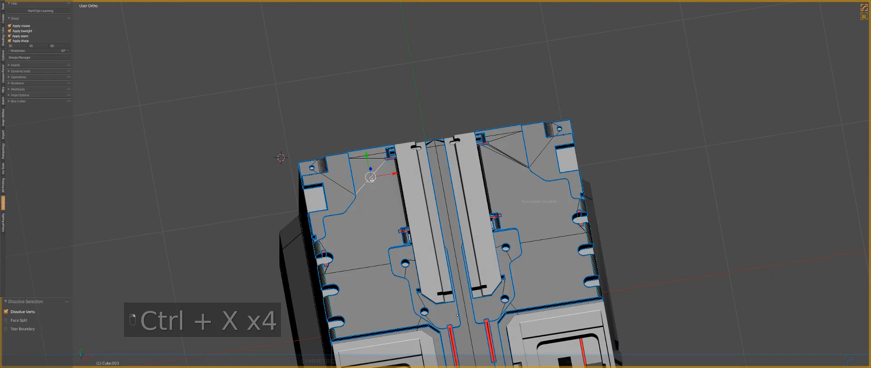
key(ctrl+x)
key(ctrl+x)
key(ctrl+x)
key(ctrl+x)
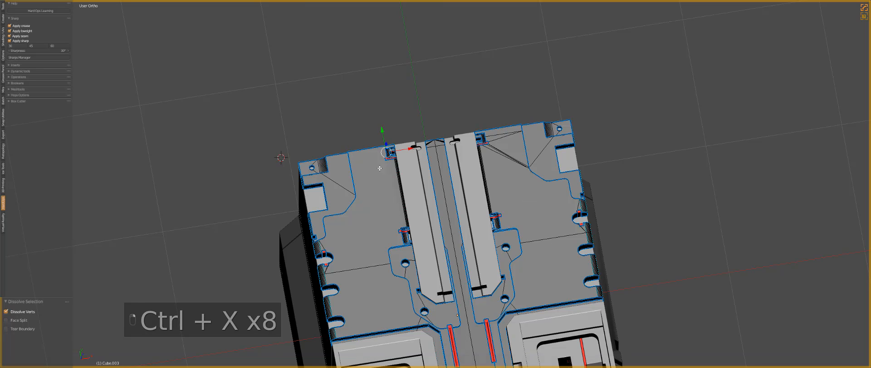
key(Tab)
middle_drag(380, 168, 470, 206)
key(a)
key(a)
scroll(436, 230, down, 1)
key(a)
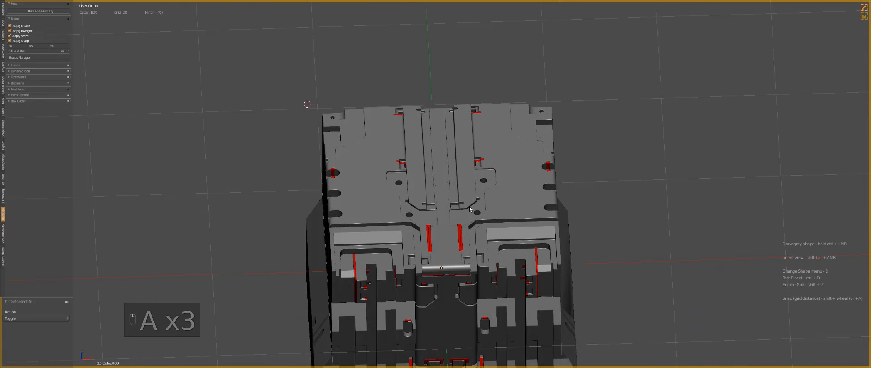
Step: Cut a thin mirrored strip along the bottom edge of the ribbed front body, seen from the front
key(KP_5)
key(KP_1)
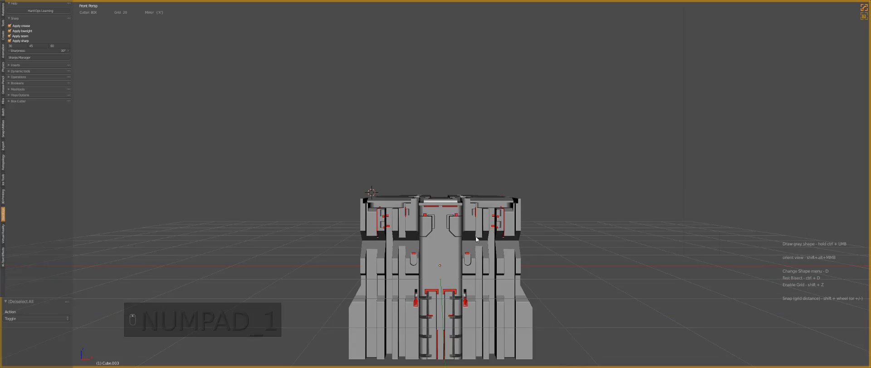
middle_drag(476, 239, 375, 258)
key(z)
key(KP_1)
key(KP_5)
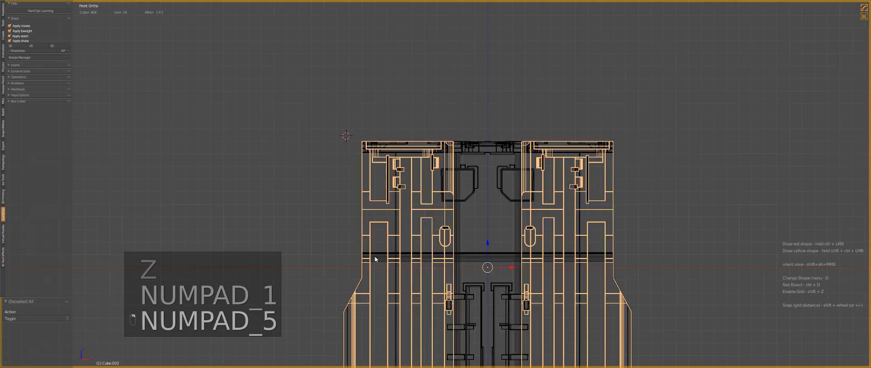
key(z)
key(KP_Decimal)
scroll(519, 223, up, 4)
key(z)
key(z)
key(z)
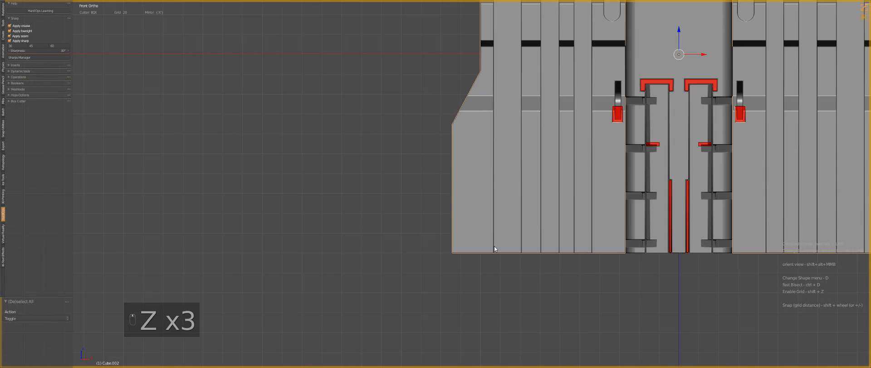
drag(485, 247, 609, 266)
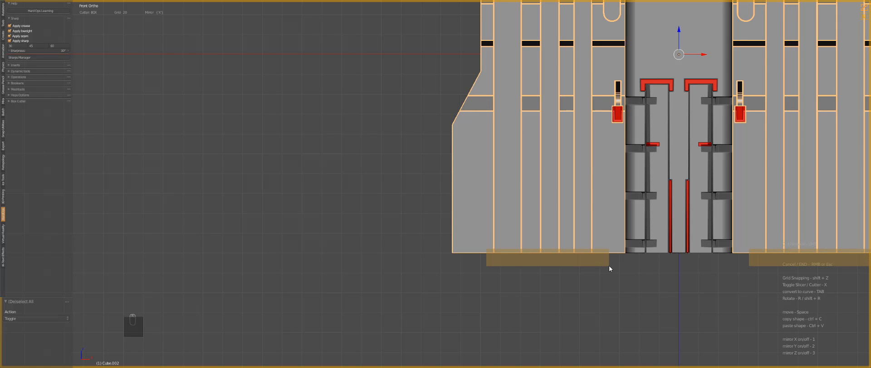
drag(610, 265, 609, 265)
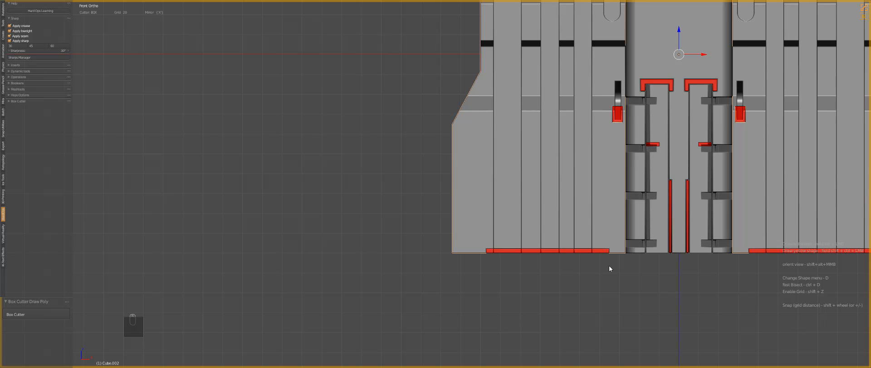
scroll(589, 217, down, 2)
key(a)
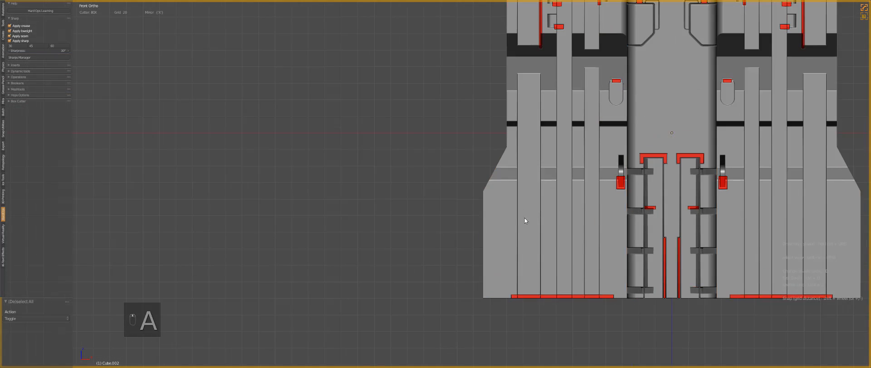
Step: Cut a narrow strip along the front body's outer side, spanning the rounded notch, as seen from above
middle_drag(525, 218, 520, 247)
key(z)
key(KP_7)
key(z)
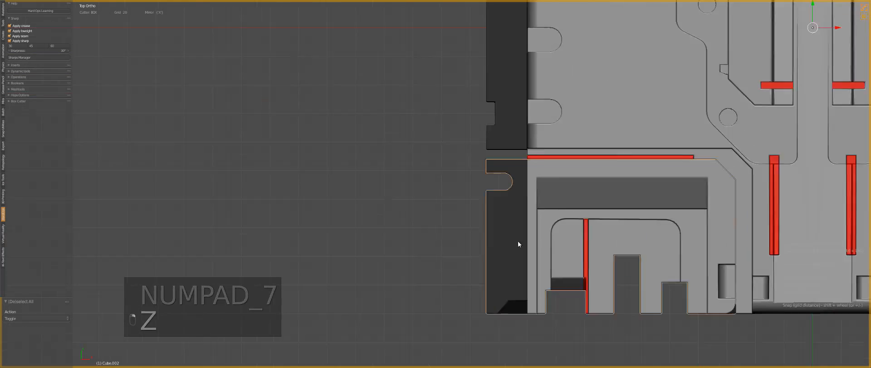
key(z)
scroll(503, 170, up, 4)
drag(533, 124, 549, 285)
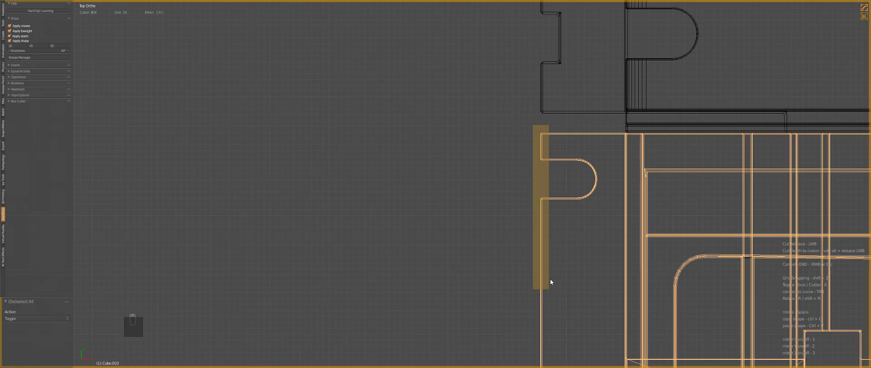
drag(551, 281, 551, 281)
key(z)
Step: Dissolve the stray edges on the front body's sloped side around the rounded notch and red strip
mouse_move(550, 279)
middle_down()
mouse_move(578, 277)
mouse_move(525, 301)
middle_up()
shift+middle_drag(534, 260, 634, 111)
scroll(635, 111, down, 4)
key(Tab)
middle_drag(549, 202, 582, 118)
scroll(615, 242, up, 5)
click(712, 269)
key(ctrl+x)
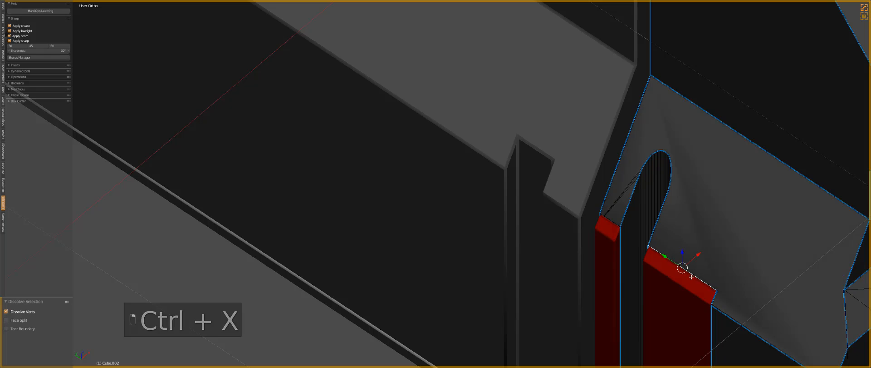
right_click(614, 209)
key(ctrl+x)
right_click(614, 203)
key(ctrl+x)
right_click(614, 201)
key(ctrl+x)
Step: Mark the upper edges of the red side strips beside the rounded notch as sharp, and finish editing the mesh
right_click(609, 217)
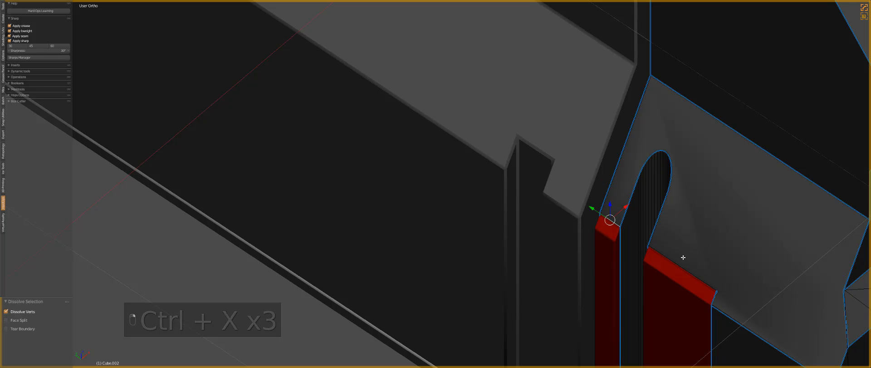
key(q)
click(684, 260)
key(Tab)
scroll(625, 244, down, 9)
key(a)
key(a)
middle_drag(581, 193, 548, 190)
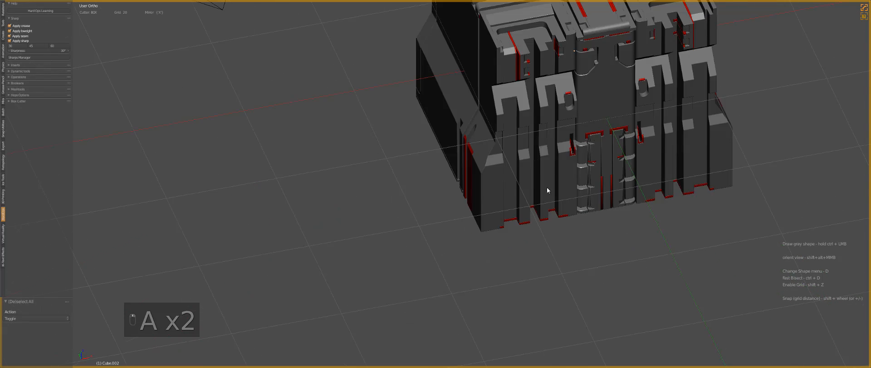
Step: Clear the bevel and crease marking from the front body's lower outer vertical corner edge
scroll(547, 190, up, 6)
key(Tab)
scroll(514, 224, up, 2)
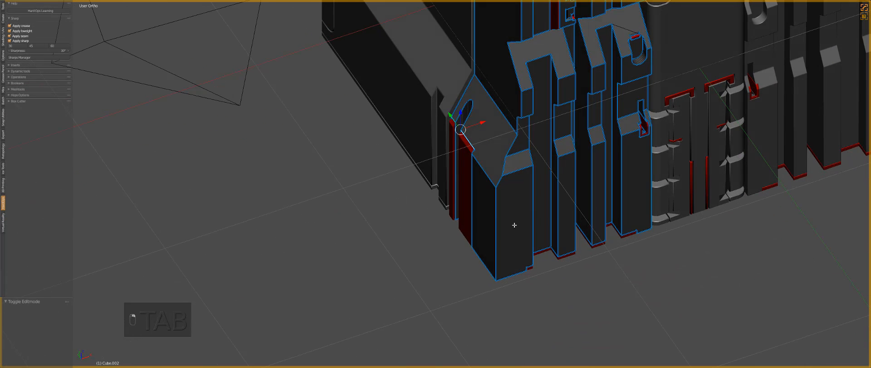
key(q)
click(504, 235)
Step: Bevel the front body's lower outer vertical corner edge with additional segments, and finish editing the mesh
key(ctrl+b)
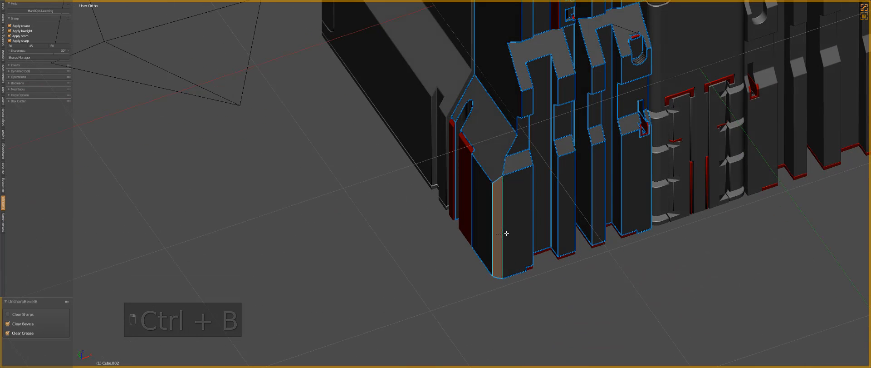
scroll(507, 233, up, 2)
click(508, 232)
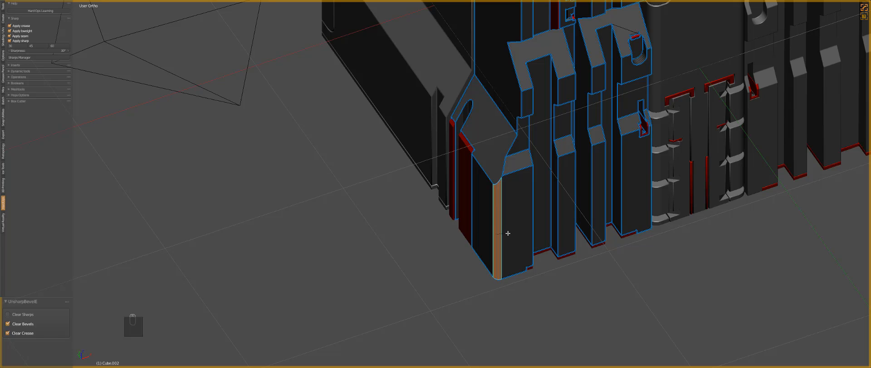
key(Tab)
scroll(507, 227, down, 5)
key(a)
key(a)
middle_drag(519, 227, 500, 252)
scroll(499, 253, up, 1)
Step: Set the cutting material to Chrome for all objects
right_click(418, 214)
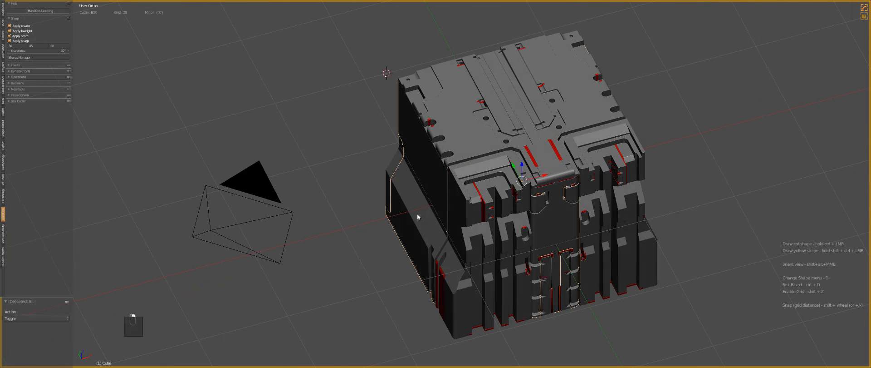
middle_drag(472, 220, 451, 209)
key(a)
key(d)
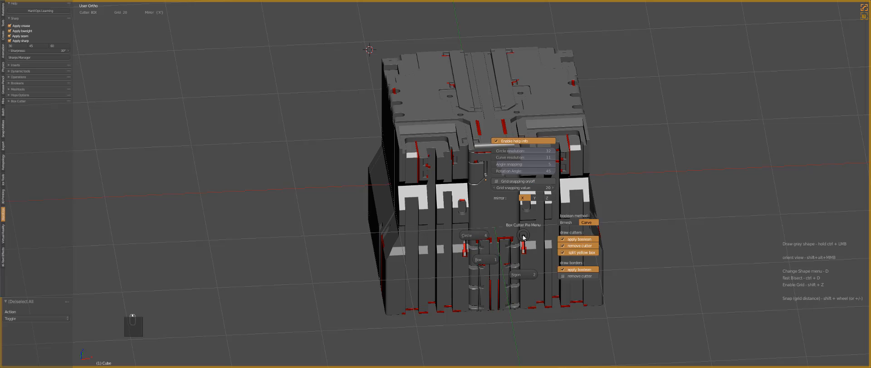
key(d)
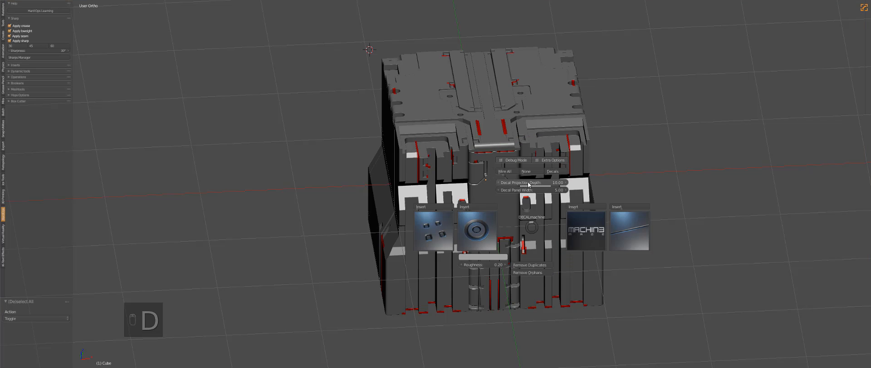
click(530, 185)
key(ctrl+grave)
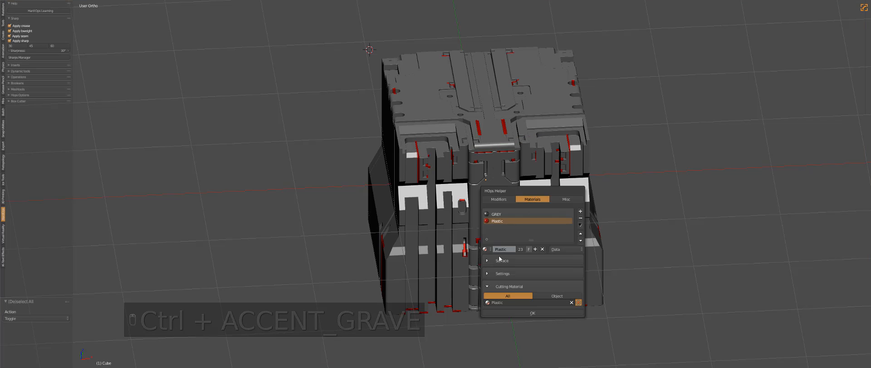
double_click(504, 303)
text(chrom)
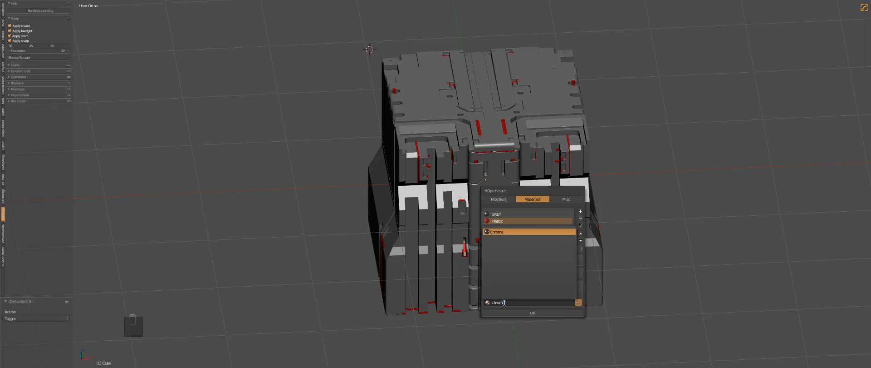
text(e)
key(Return)
Step: Cut a mirrored tall, narrow chrome strip alongside the long vertical ribs on the front of the outer body
key(KP_1)
key(a)
key(a)
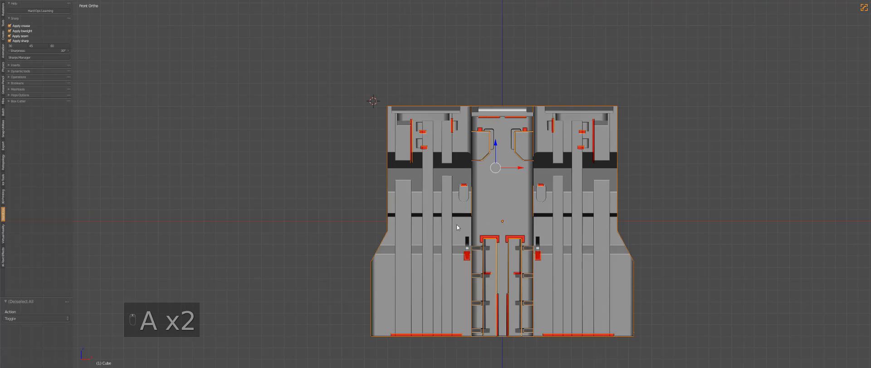
key(a)
scroll(436, 214, up, 6)
scroll(437, 202, down, 3)
key(alt+w)
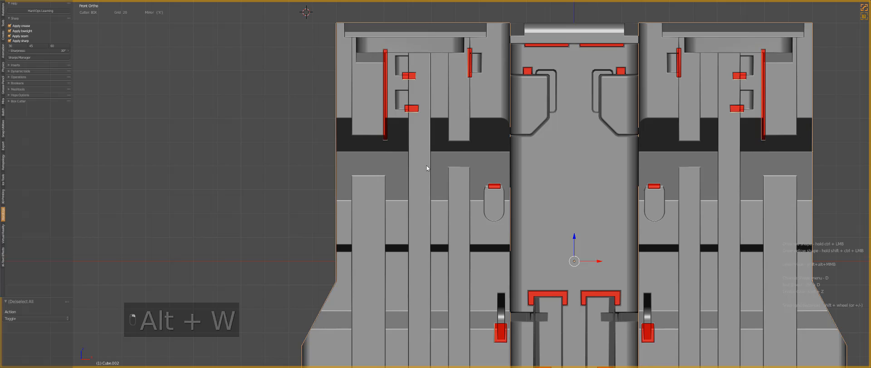
drag(426, 165, 434, 308)
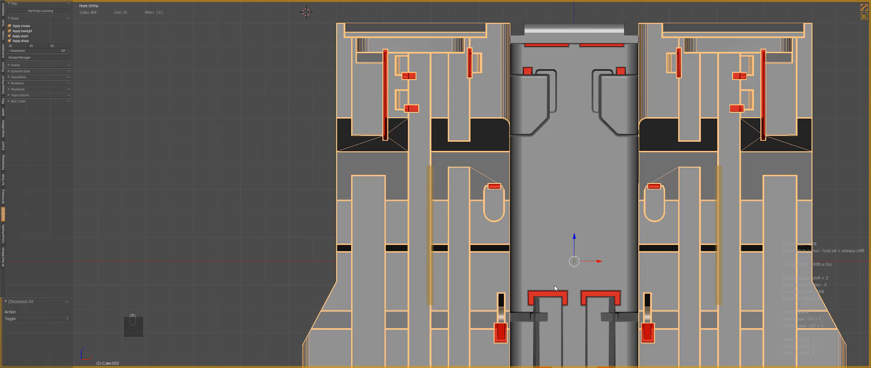
Step: Cut mirrored chrome pieces around the inner upper corners of the red brackets on the central front panel
shift+middle_drag(521, 238, 459, 171)
scroll(459, 171, up, 2)
key(a)
right_click(517, 220)
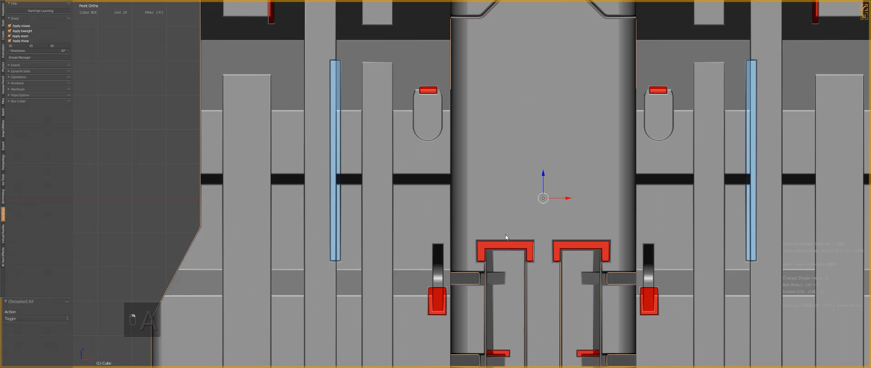
mouse_move(506, 235)
mouse_down()
mouse_move(542, 247)
mouse_move(537, 282)
mouse_move(540, 270)
mouse_up()
key(a)
scroll(486, 205, down, 3)
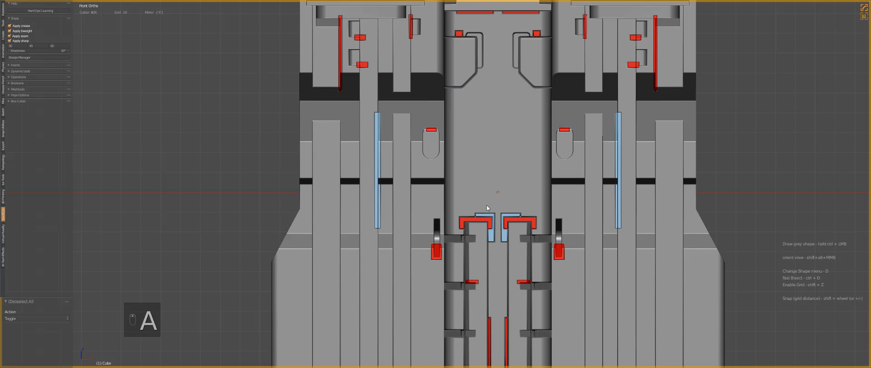
Step: Try to cut mirrored chrome strips beside the red squares on the upper central panel
shift+middle_drag(495, 180, 505, 309)
scroll(552, 193, up, 3)
scroll(513, 159, up, 3)
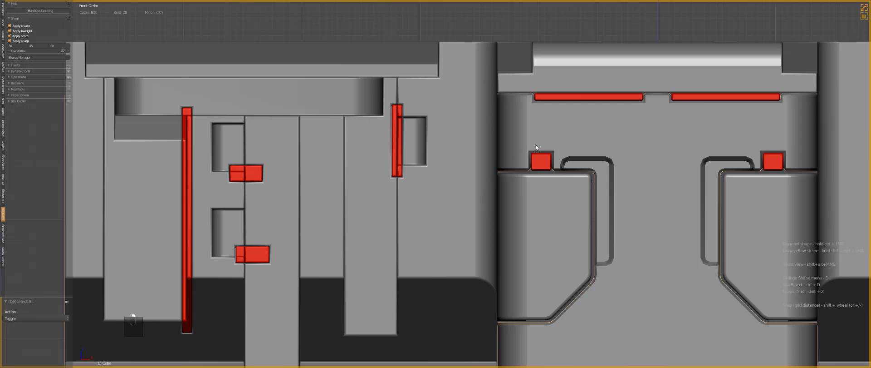
mouse_move(556, 144)
mouse_down()
mouse_move(560, 194)
mouse_move(544, 216)
mouse_up()
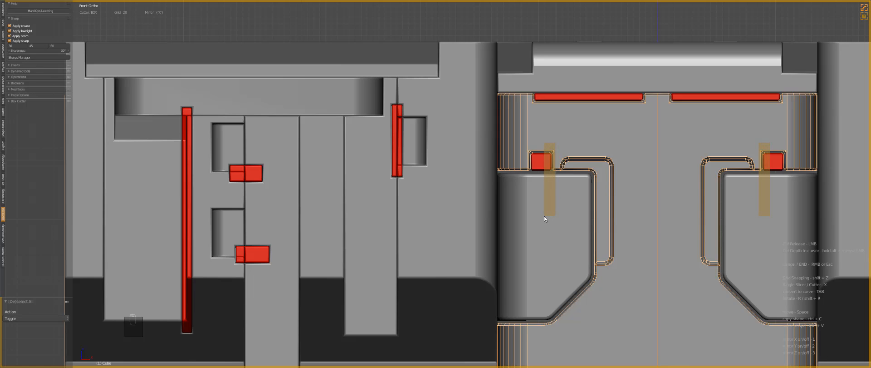
shift+middle_drag(552, 180, 480, 237)
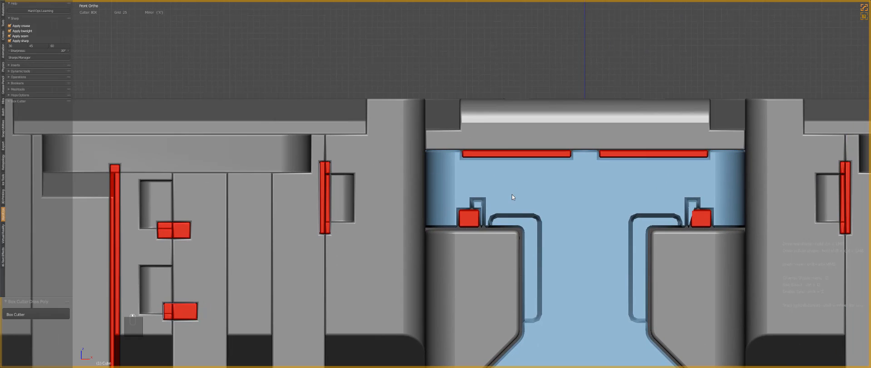
key(ctrl+z)
Step: Cut mirrored chrome pieces around the inner ends of the central panel's upper red strips, sharpen them and adjust their bevel width
key(a)
right_click(546, 172)
mouse_move(518, 139)
mouse_down()
mouse_move(578, 166)
mouse_move(568, 165)
mouse_up()
key(q)
click(571, 166)
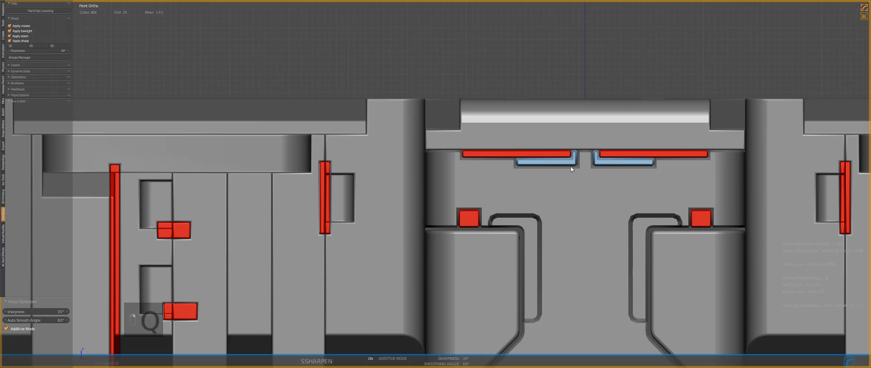
key(q)
click(567, 175)
key(a)
Step: Cut mirrored chrome pieces around the upper inner corners of the central panel's red squares and adjust their bevel width
scroll(527, 205, up, 4)
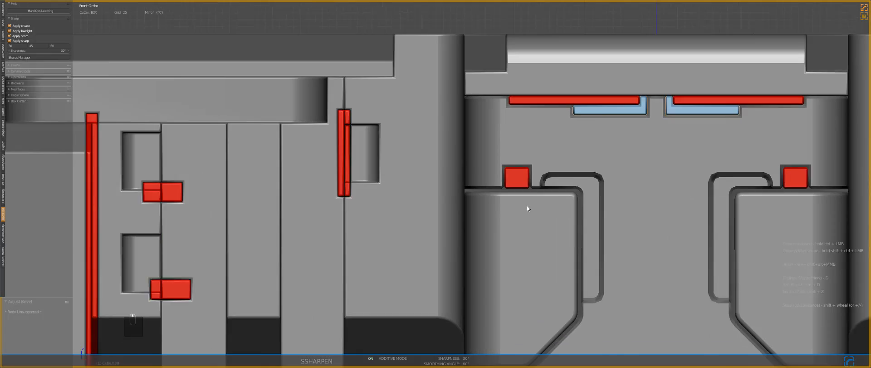
drag(570, 143, 609, 222)
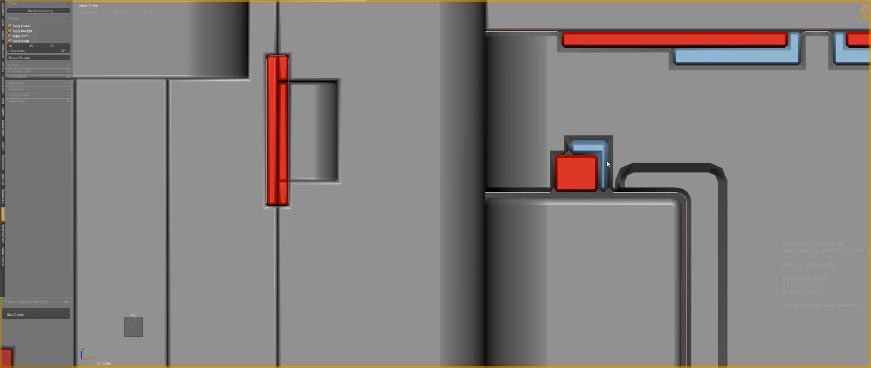
key(a)
key(q)
click(604, 151)
click(607, 151)
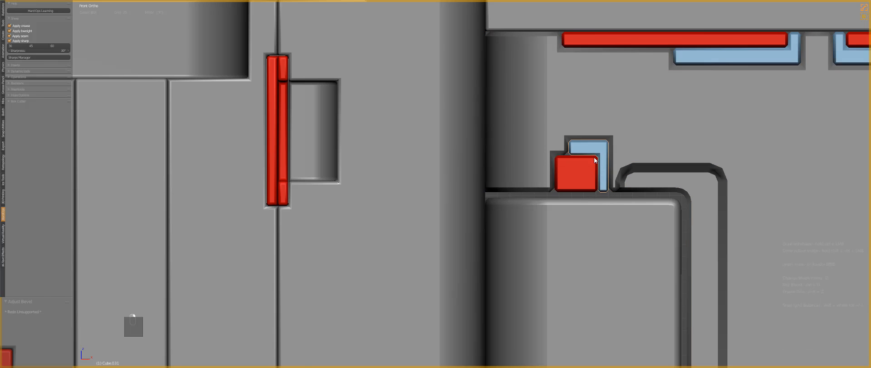
key(a)
Step: Cut a mirrored chrome frame around the upper end of the short vertical red strip on the outer body and adjust its bevel width
scroll(563, 195, down, 5)
scroll(236, 195, up, 4)
right_click(633, 91)
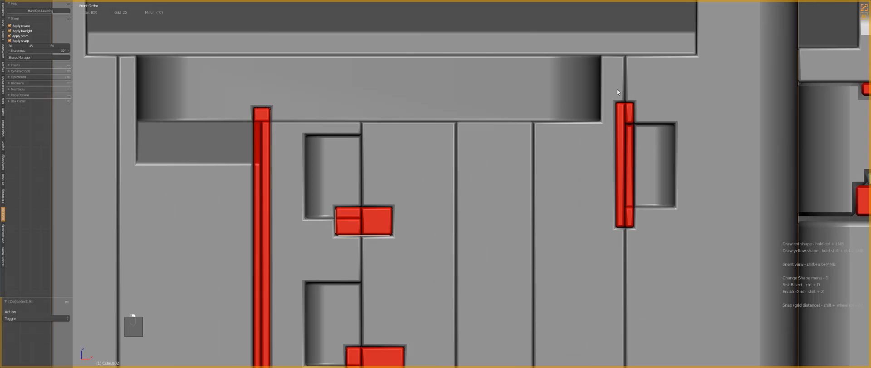
ctrl+drag(608, 95, 640, 128)
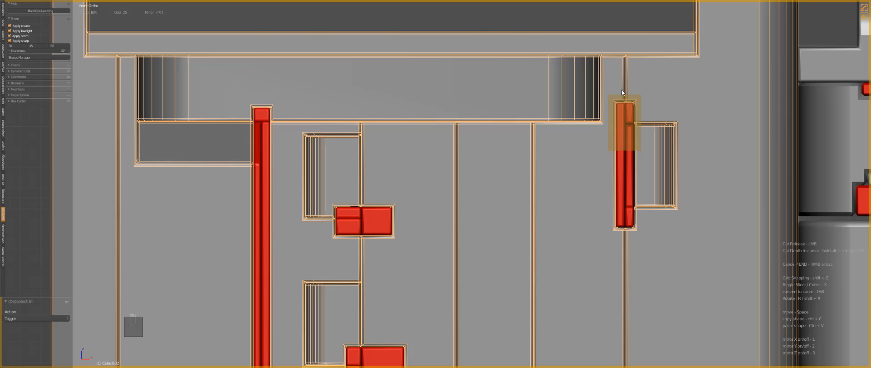
drag(618, 103, 631, 92)
key(q)
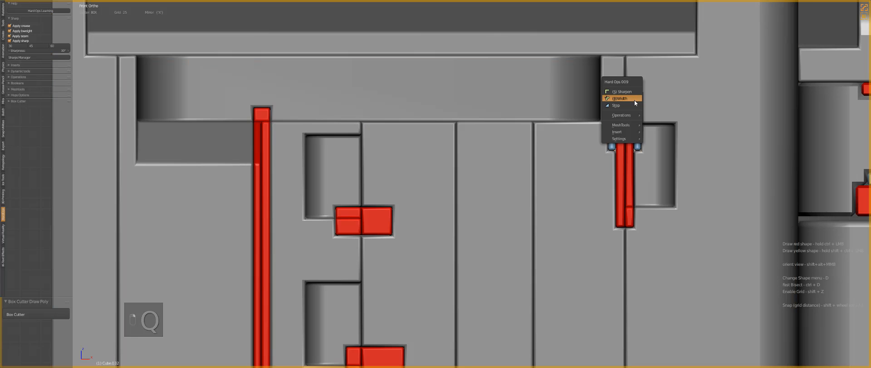
click(637, 100)
click(638, 99)
Step: Cut chrome frames around the inner ends of the two small red tabs beside the recessed pockets
scroll(527, 157, down, 1)
shift+middle_drag(524, 160, 644, 96)
scroll(635, 102, up, 1)
key(a)
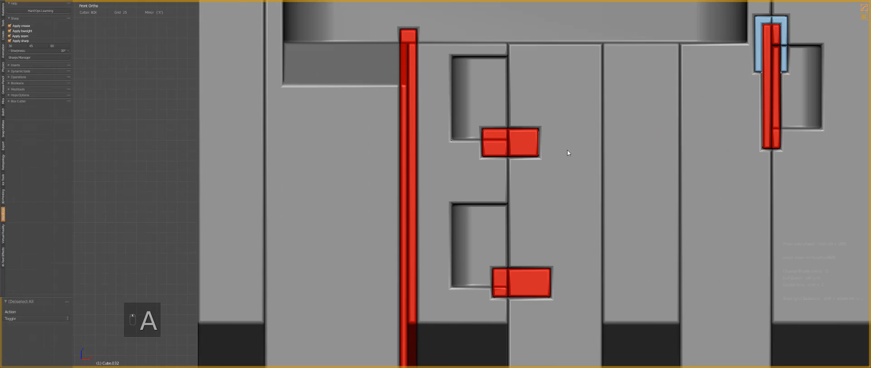
right_click(525, 130)
drag(522, 121, 548, 163)
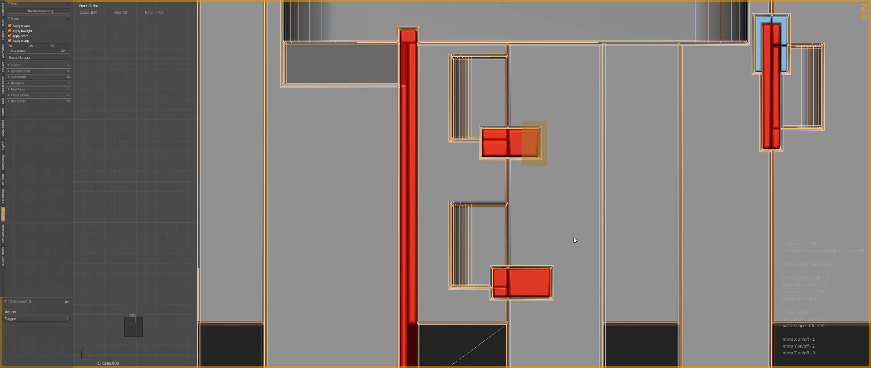
click(545, 222)
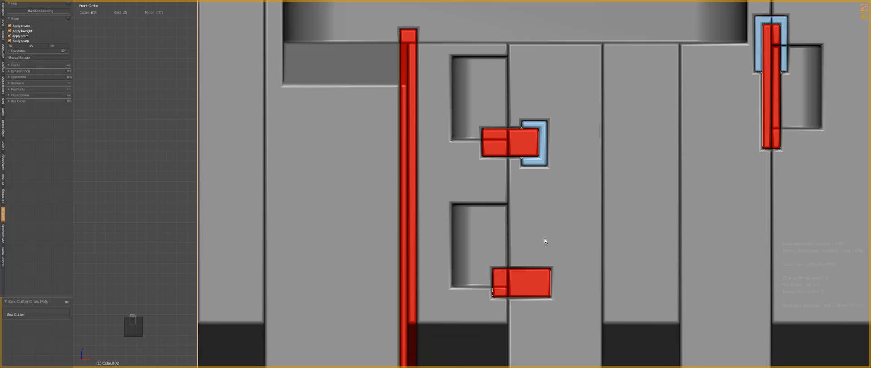
drag(533, 261, 560, 300)
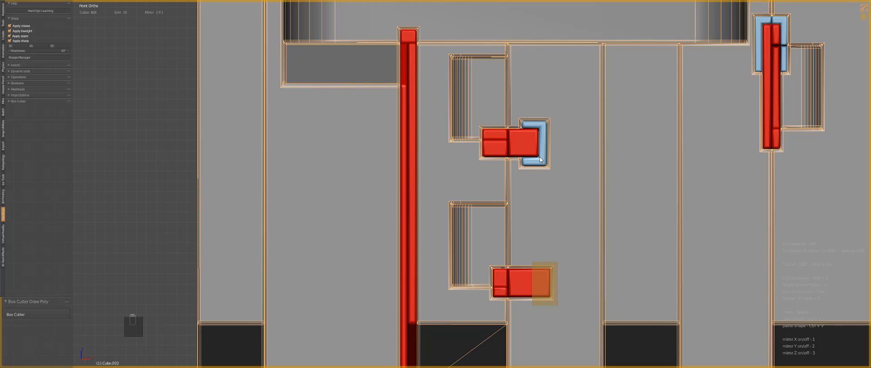
key(a)
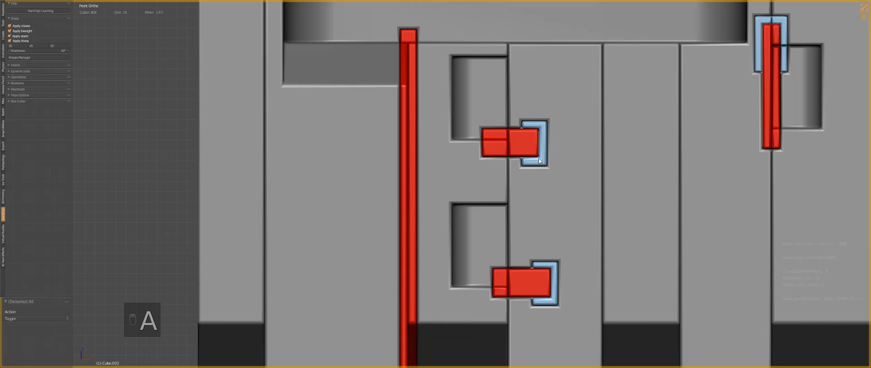
Step: Adjust the bevel width of the chrome frames around the two small red tabs
key(q)
click(543, 165)
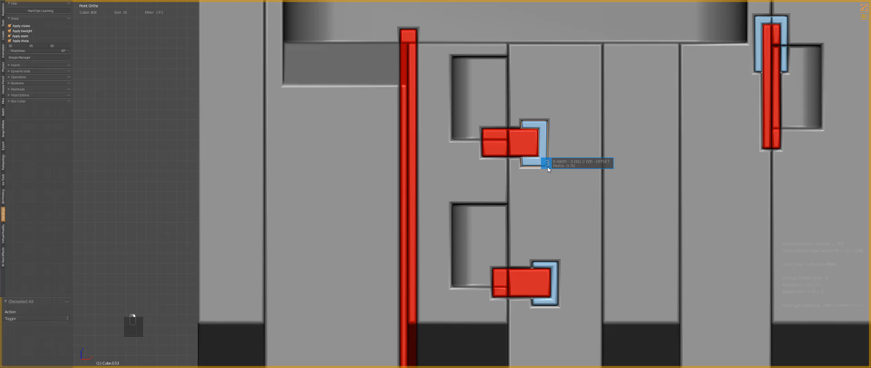
click(548, 167)
key(q)
click(556, 282)
click(559, 282)
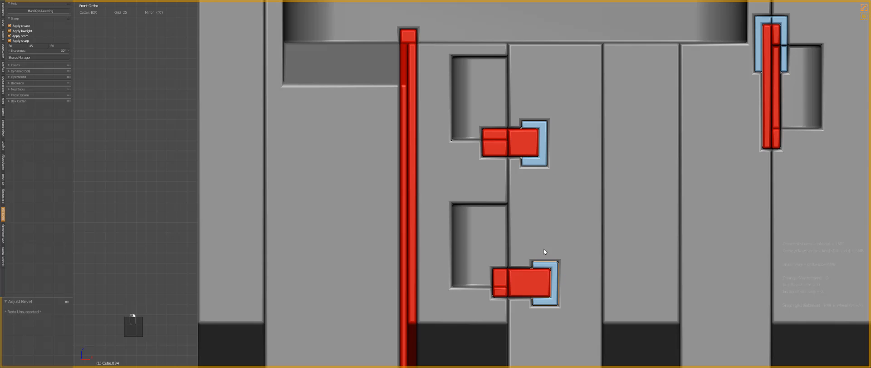
Step: Cut chrome strips along both sides of the middle section of the tall vertical red strip
scroll(563, 216, down, 3)
key(a)
shift+middle_drag(421, 197, 537, 195)
scroll(538, 195, up, 2)
right_click(538, 196)
key(z)
key(z)
key(z)
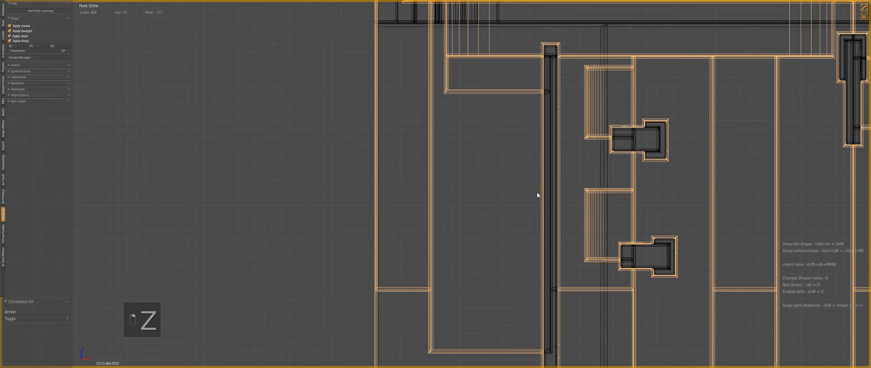
drag(534, 136, 567, 274)
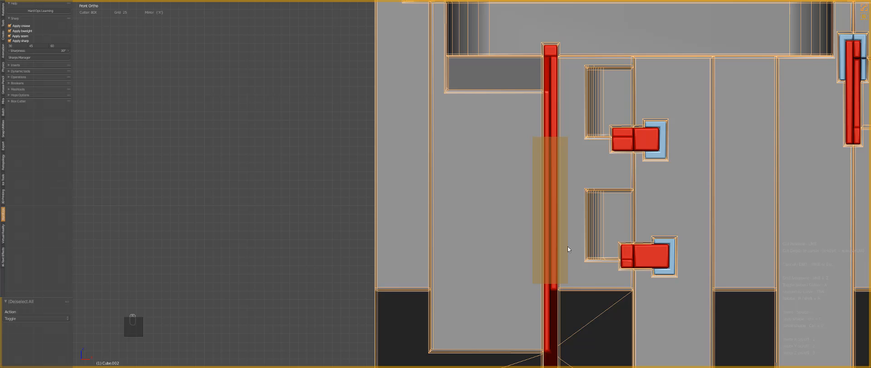
drag(568, 246, 568, 243)
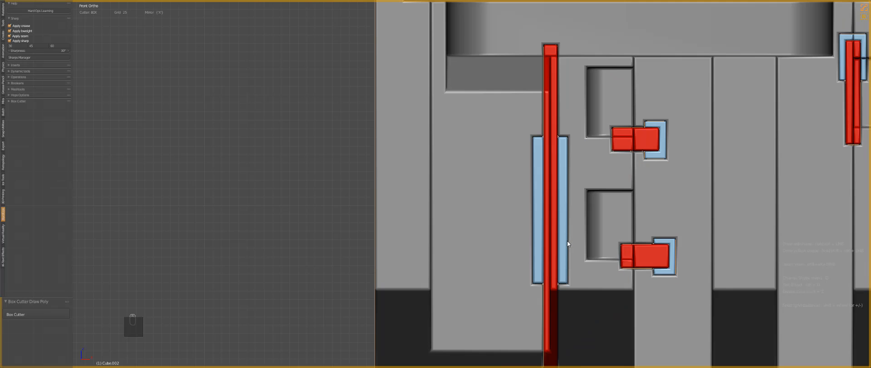
Step: Demote the corner edges of the chrome strips flanking the tall red strip, bevel them and finish editing the mesh
right_click(536, 159)
key(z)
middle_drag(541, 162, 558, 175)
key(Tab)
key(z)
right_click(564, 141)
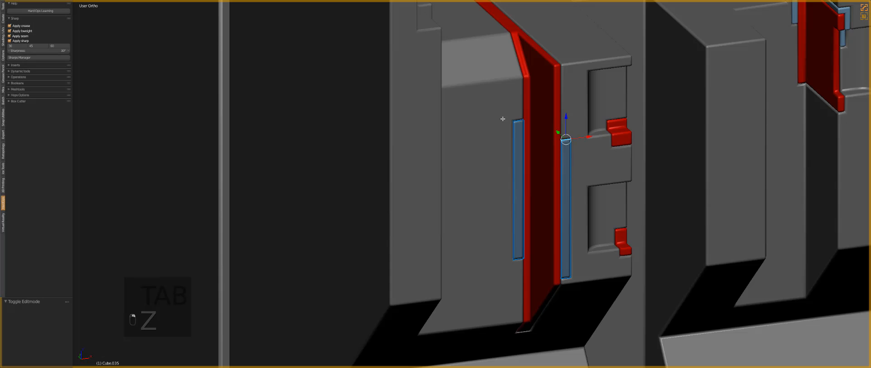
shift+right_click(518, 121)
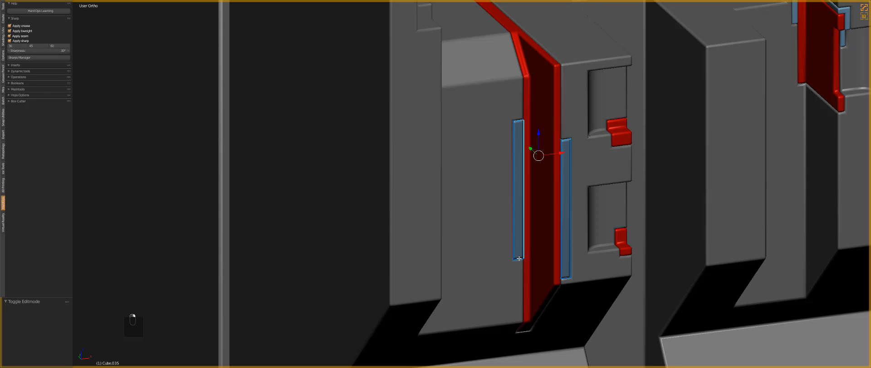
key(ctrl+z)
key(q)
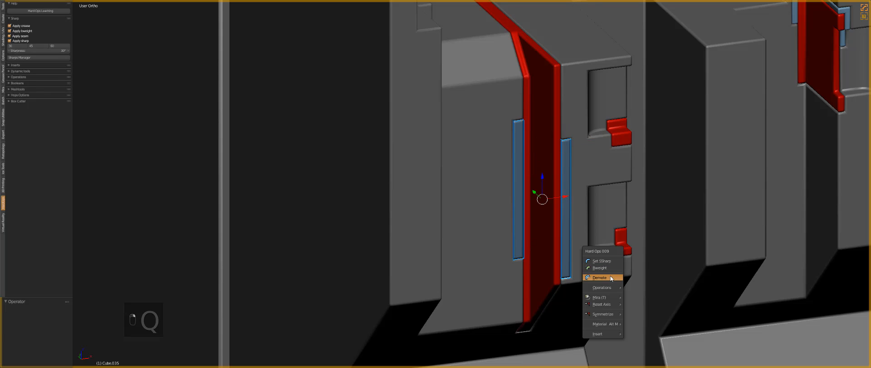
click(619, 278)
key(ctrl+b)
click(622, 278)
key(Tab)
scroll(555, 190, down, 5)
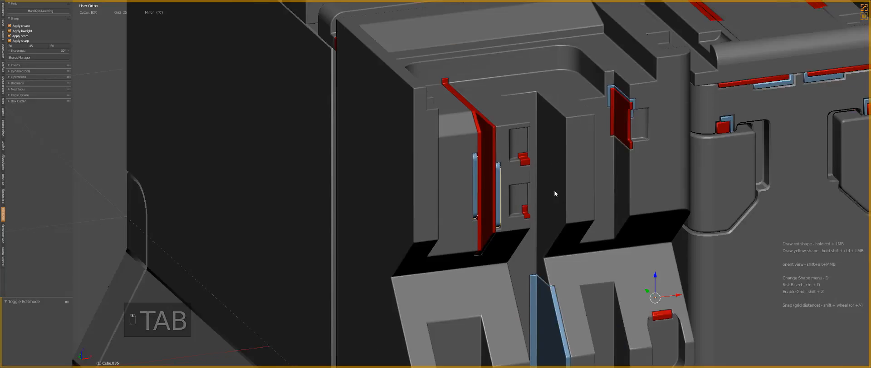
Step: Cut a chrome border along the inner side of the red strips at the lower armour's outer corner
key(a)
key(a)
key(KP_1)
middle_drag(564, 204, 468, 223)
right_click(451, 299)
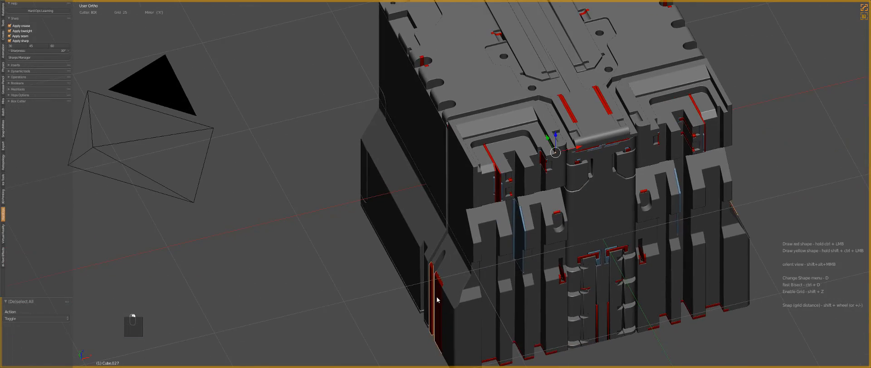
key(z)
key(z)
key(KP_7)
key(z)
scroll(434, 184, up, 7)
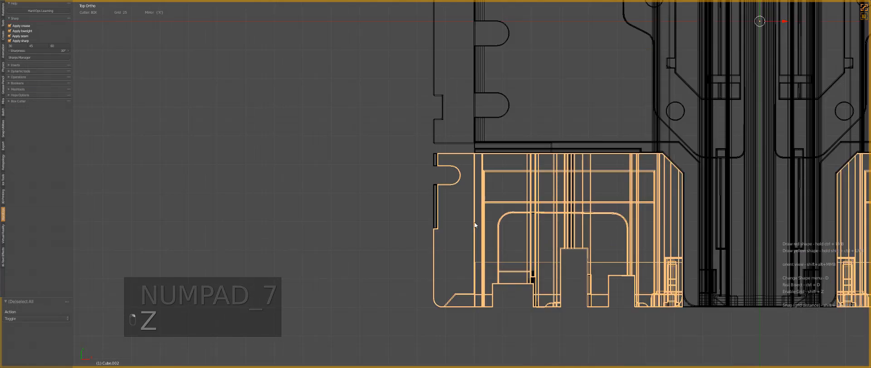
ctrl+drag(398, 106, 447, 308)
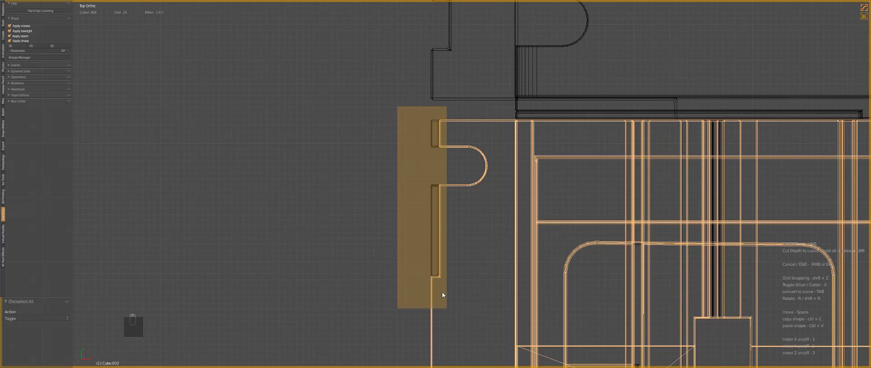
click(442, 292)
key(z)
middle_drag(455, 286, 482, 239)
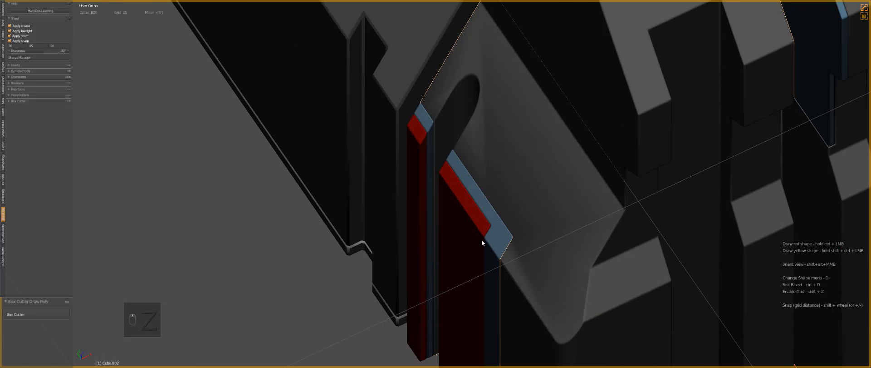
Step: Dissolve the stray triangulation edges on the sloped face above the chrome-bordered red strips
key(a)
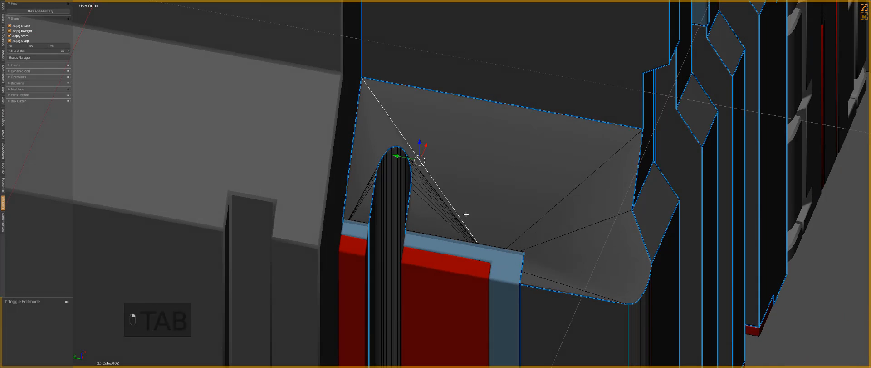
key(a)
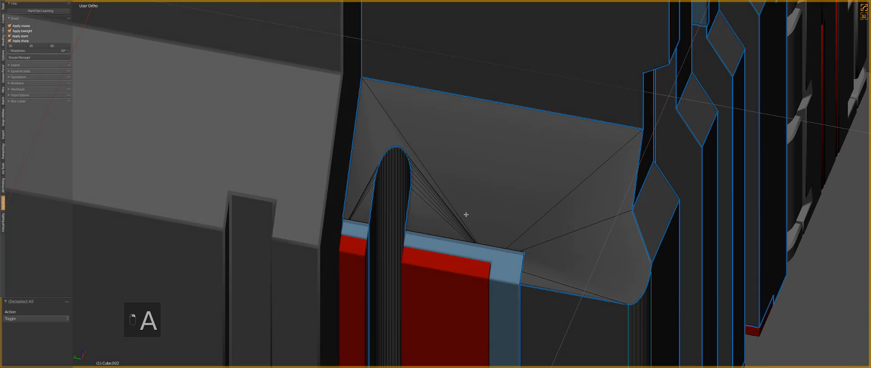
key(c)
click(450, 212)
right_click(442, 203)
key(ctrl+x)
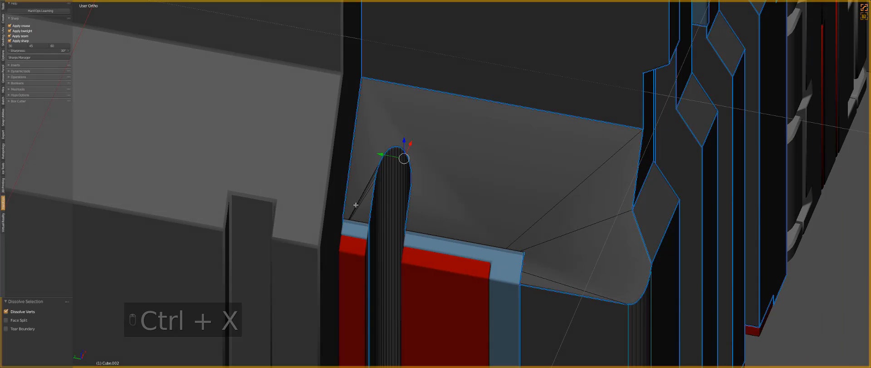
key(a)
key(c)
click(359, 198)
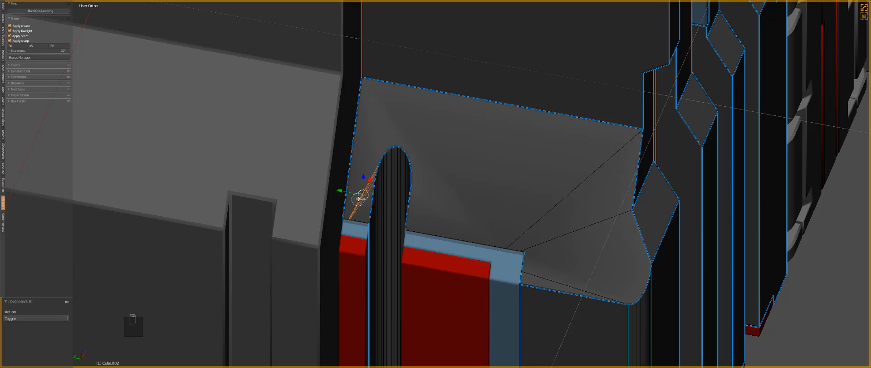
key(ctrl+x)
click(540, 223)
key(ctrl+x)
click(574, 229)
key(ctrl+x)
click(545, 275)
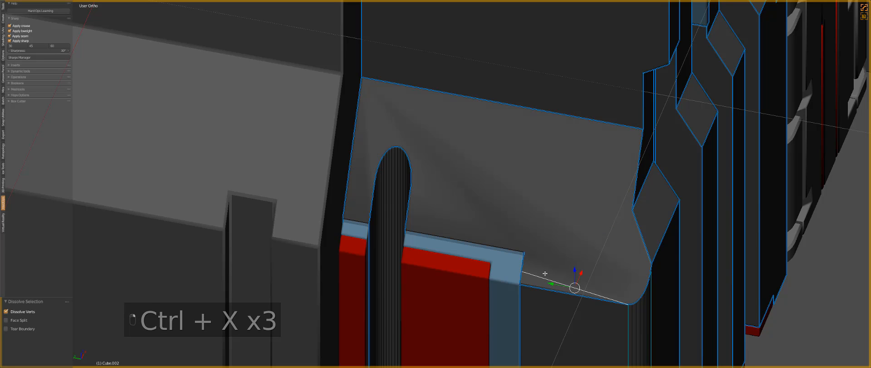
key(ctrl+x)
Step: Mark the edge between the chrome border and the sloped face as sharp and finish editing the mesh
click(410, 231)
key(z)
key(z)
key(q)
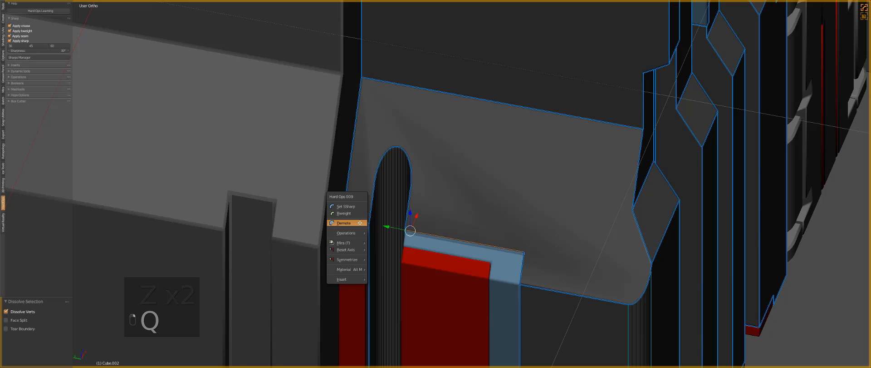
click(357, 206)
key(Tab)
scroll(481, 203, down, 3)
middle_drag(481, 203, 474, 221)
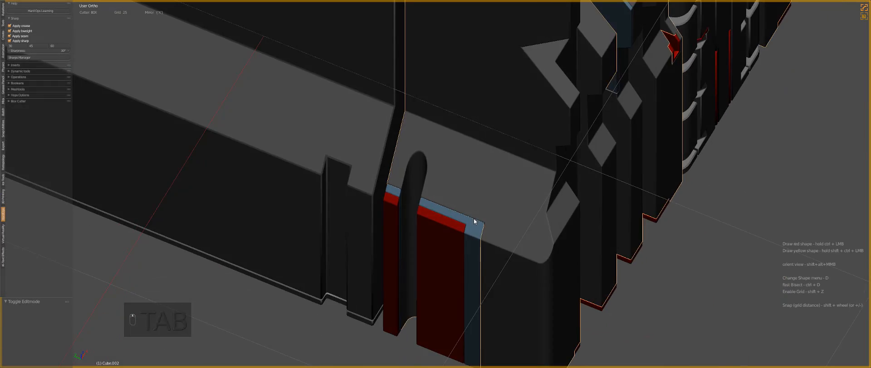
scroll(476, 213, down, 4)
key(a)
key(a)
scroll(465, 227, up, 2)
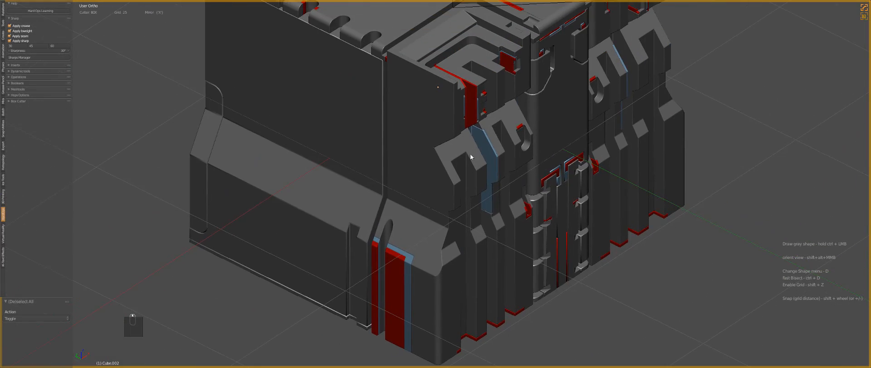
Step: Cut a chrome panel across the outer corner of the upper sloped armour
middle_drag(471, 156, 471, 188)
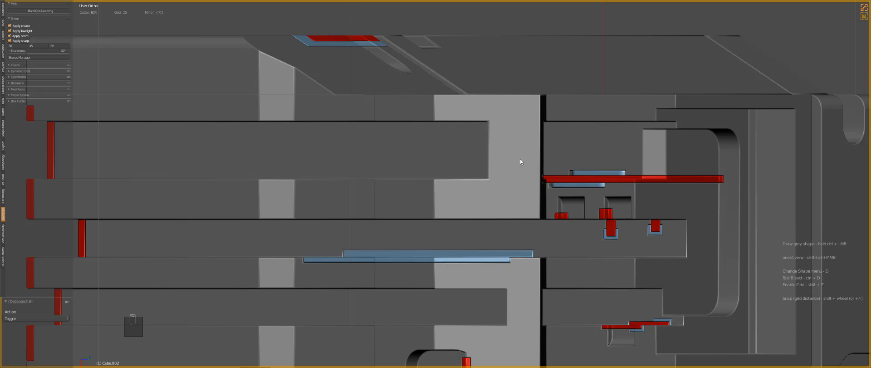
key(z)
key(z)
right_click(489, 148)
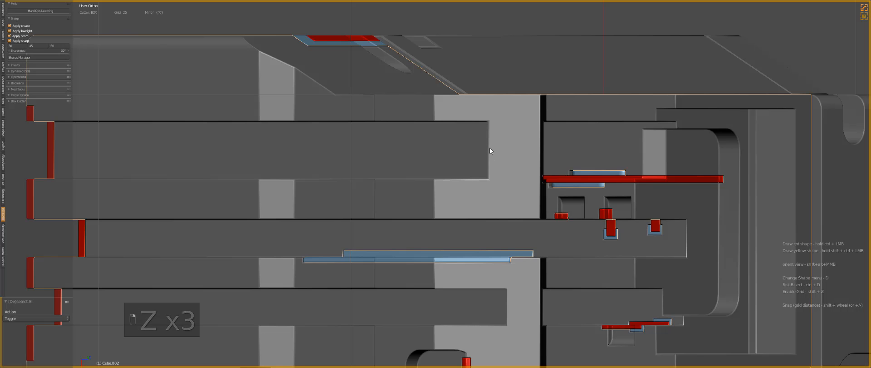
key(KP_4)
key(KP_7)
key(z)
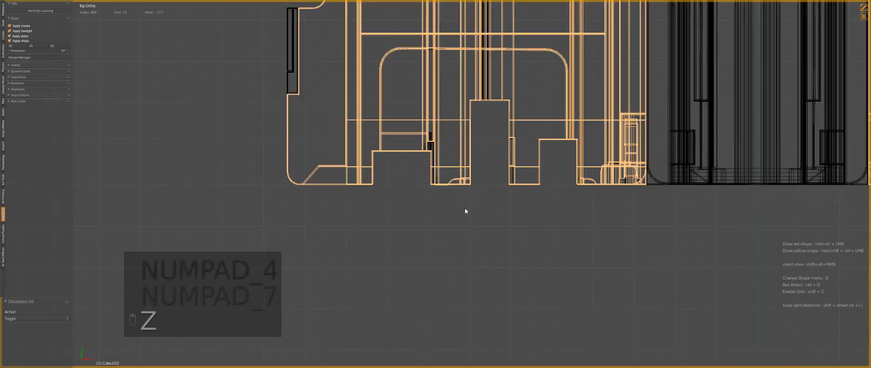
key(z)
middle_drag(465, 210, 375, 195)
key(z)
key(z)
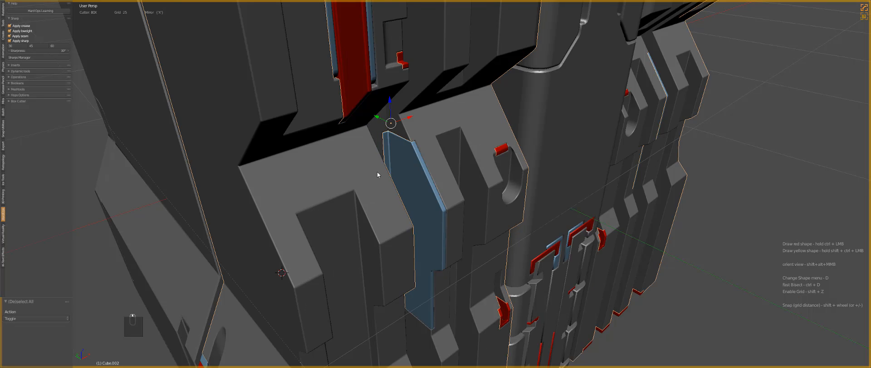
middle_drag(377, 175, 397, 166)
key(KP_5)
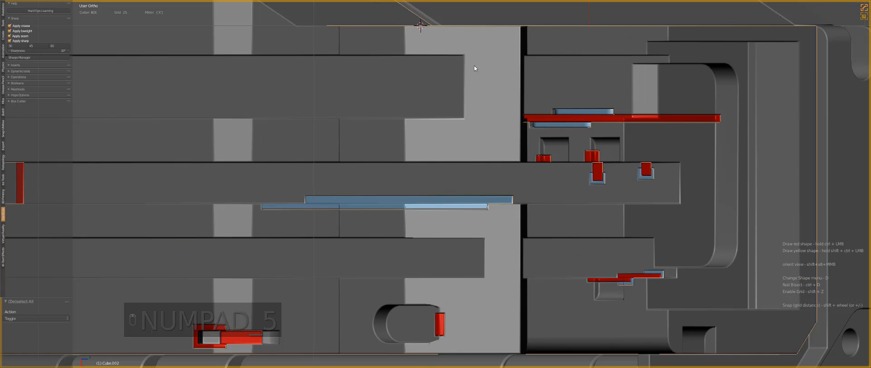
scroll(473, 68, up, 4)
drag(389, 85, 483, 142)
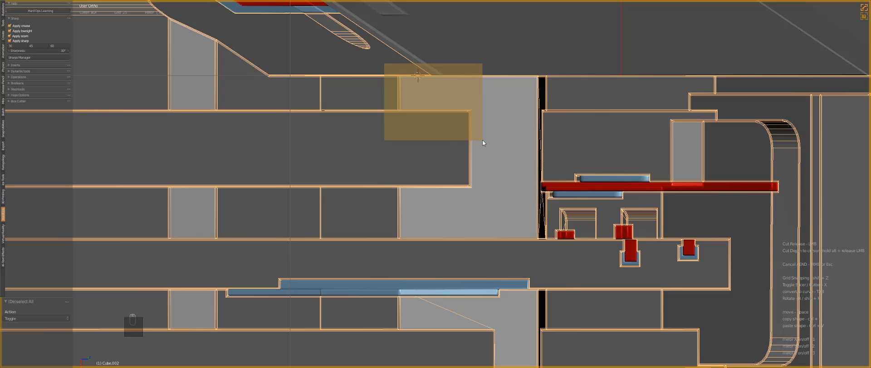
drag(483, 140, 483, 140)
Step: Clean the mesh of the new chrome corner panel with the Hard Ops clean operation
key(a)
scroll(483, 140, down, 2)
middle_drag(483, 140, 404, 92)
key(Tab)
key(Tab)
key(q)
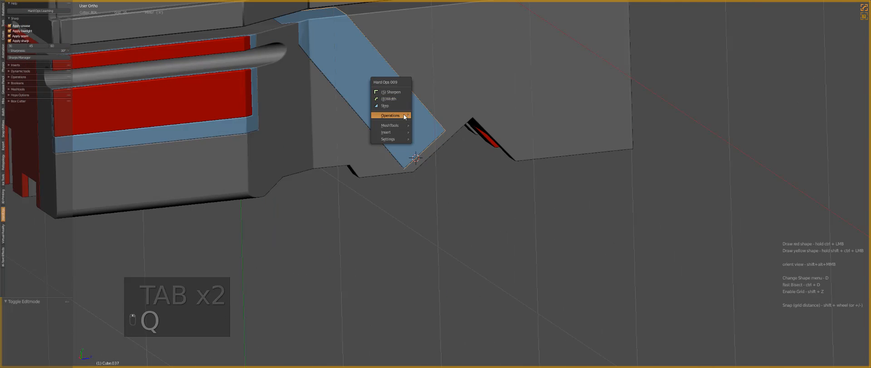
mouse_move(404, 115)
click(443, 222)
Step: Mark the short end edge of the chrome corner panel as sharp and finish editing the mesh
key(Tab)
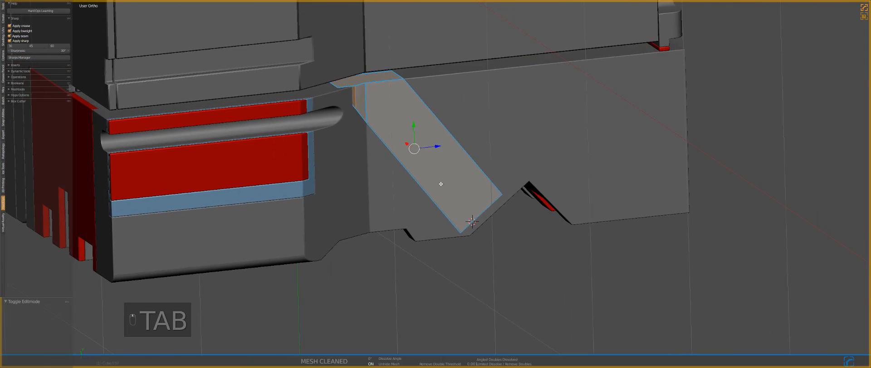
scroll(362, 96, up, 3)
right_click(352, 97)
key(q)
click(361, 72)
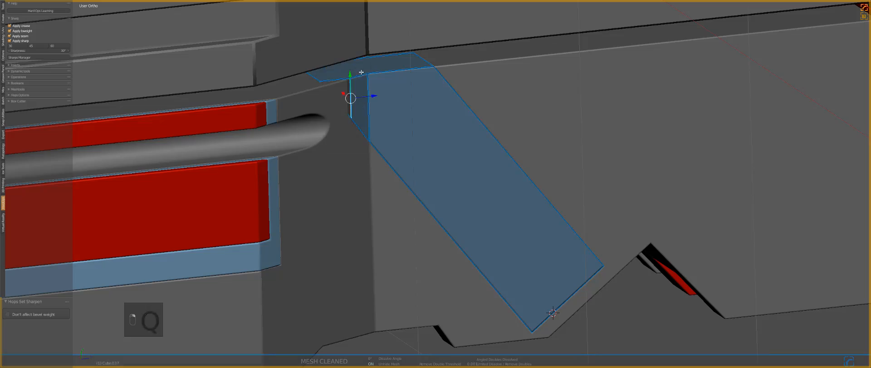
key(Tab)
scroll(504, 171, down, 3)
middle_drag(505, 172, 488, 204)
Step: Inspect the whole block with its red and chrome accents
key(KP_1)
key(a)
key(a)
scroll(443, 132, down, 3)
scroll(464, 158, down, 1)
scroll(484, 165, down, 2)
scroll(457, 183, down, 1)
key(a)
key(a)
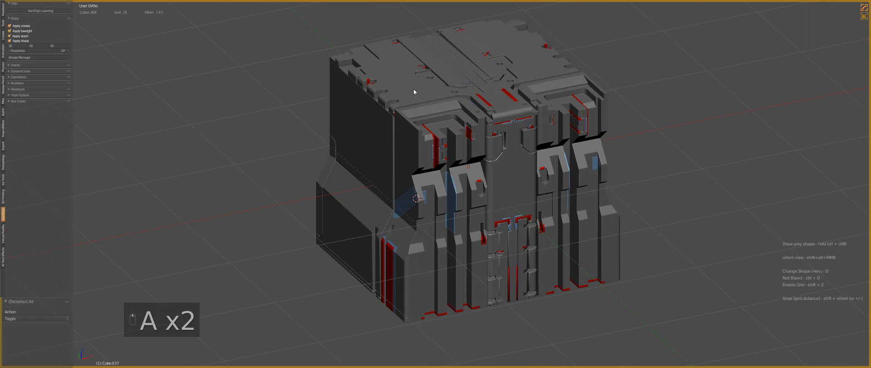
Step: Try to cut a chrome frame around the outer end of the red tab beside the top's central channel
key(KP_7)
key(KP_Decimal)
key(z)
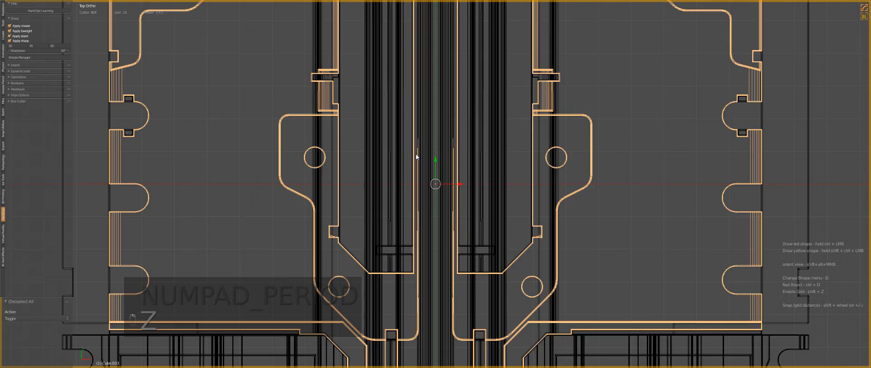
key(z)
scroll(491, 169, up, 8)
key(a)
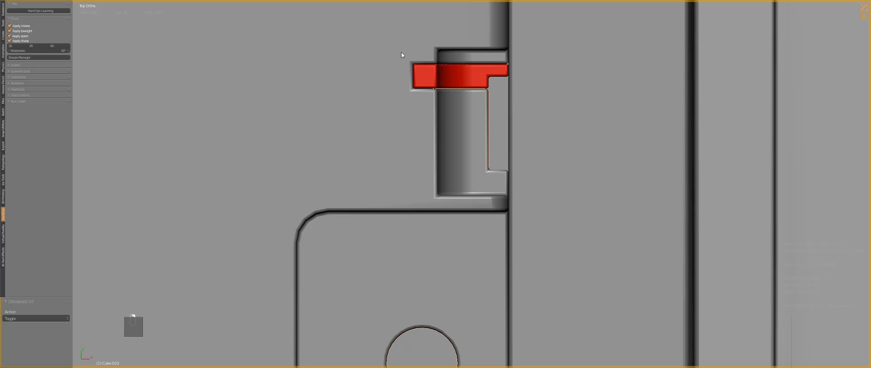
drag(401, 51, 424, 95)
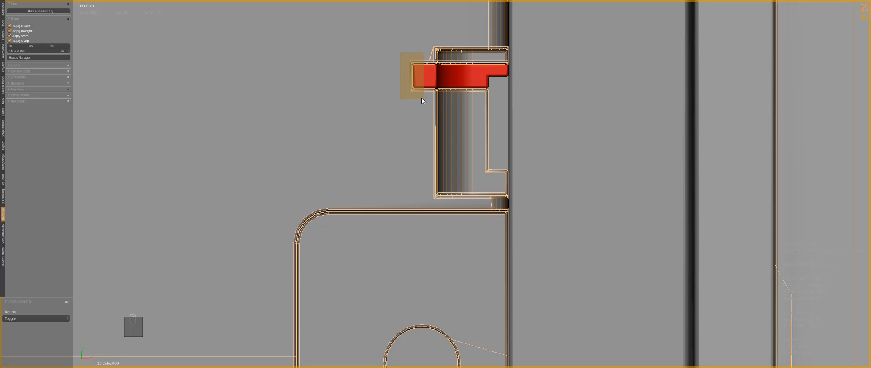
drag(423, 99, 422, 99)
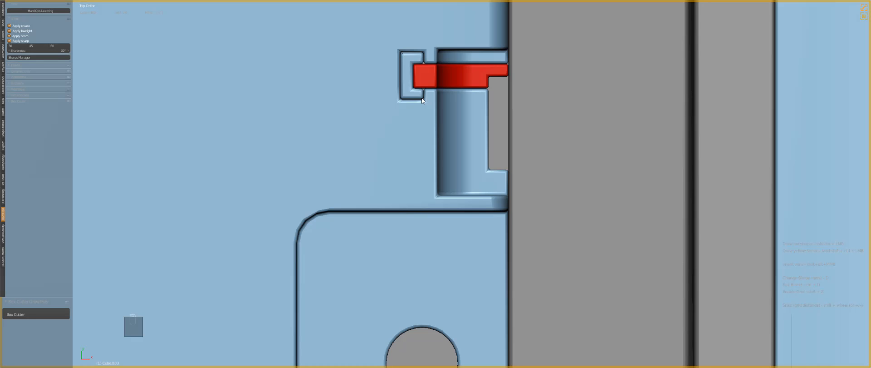
key(ctrl+z)
Step: Dissolve the stray edge at the recess corner beside the red tab on the top block
shift+middle_drag(433, 114, 436, 185)
scroll(436, 186, up, 2)
key(Tab)
right_click(432, 109)
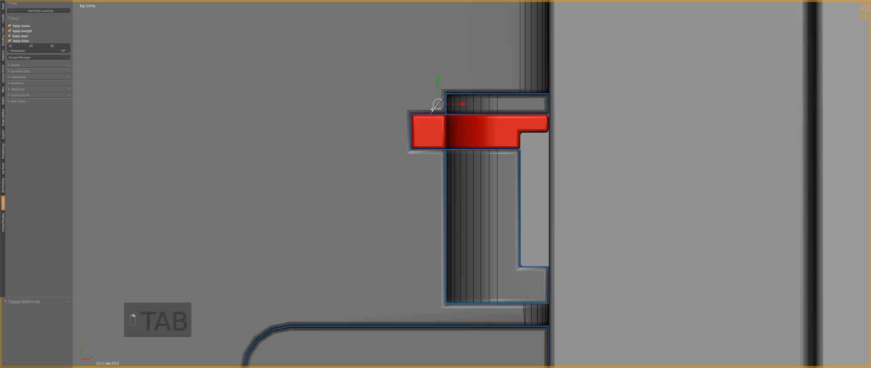
key(ctrl+x)
key(ctrl+x)
key(Tab)
Step: Cut a chrome frame around the outer end of the red tab on the top block and adjust its bevel width
drag(397, 102, 432, 162)
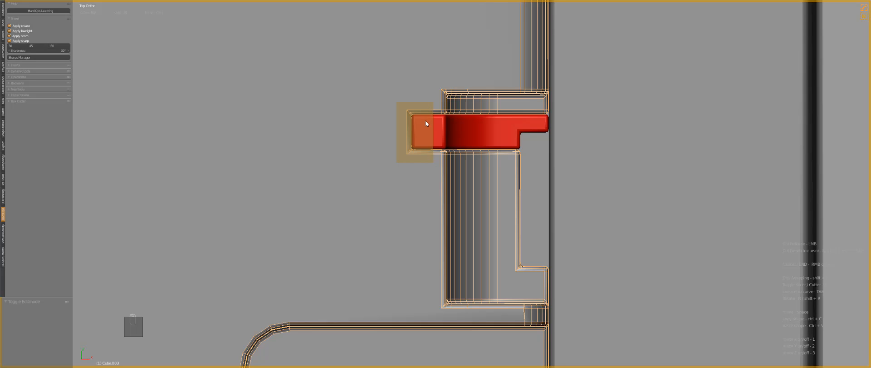
click(397, 103)
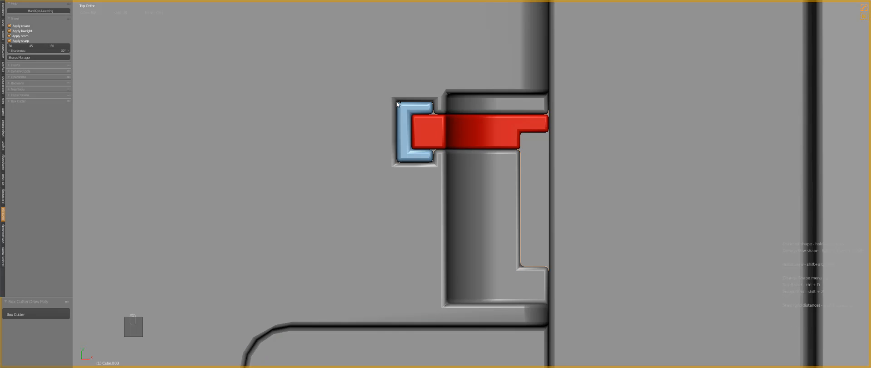
key(a)
key(q)
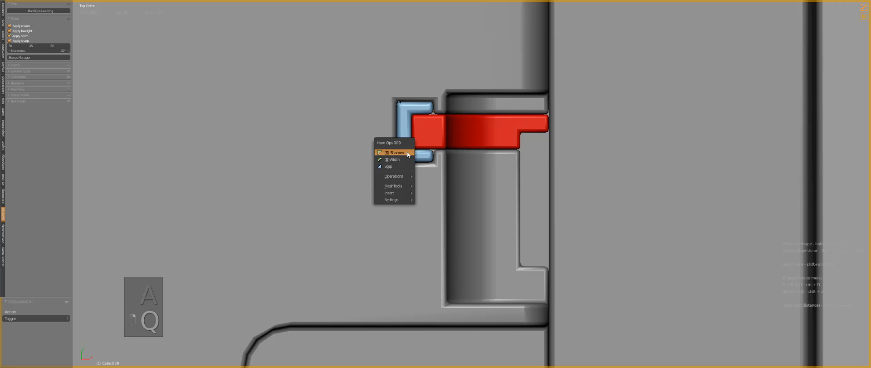
click(408, 153)
click(412, 157)
key(a)
scroll(433, 136, down, 3)
scroll(464, 108, up, 3)
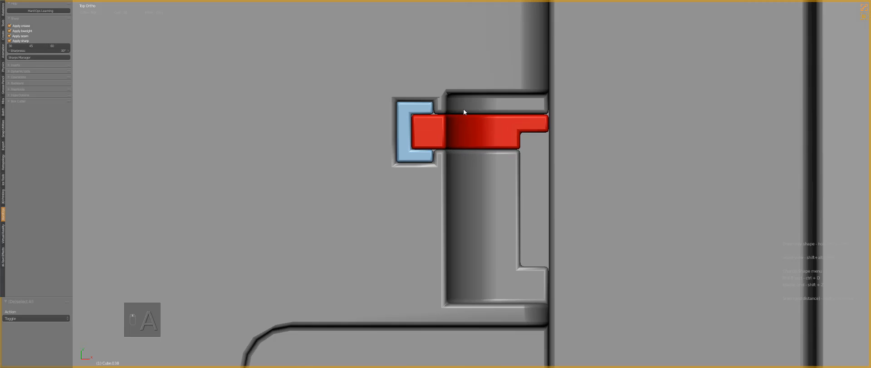
Step: Set the bevel width of the top block around the red tab's recess to 0.002
right_click(464, 107)
key(q)
click(475, 95)
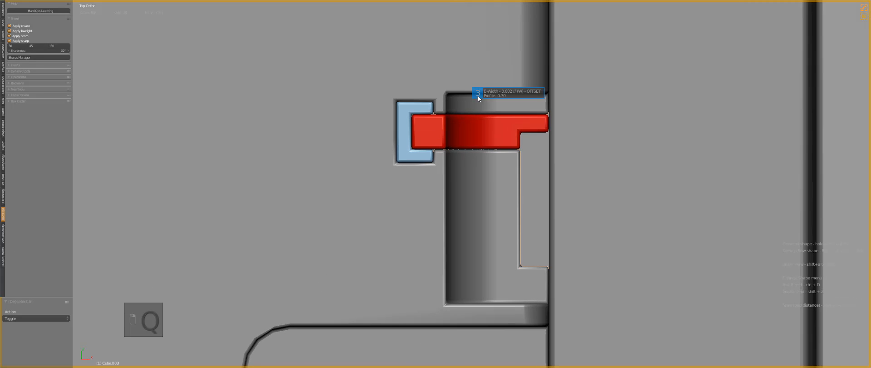
click(478, 95)
scroll(437, 183, down, 6)
key(a)
Step: Cut a narrow chrome strip along the straight outer edge of the rounded panel below the red tab
shift+middle_drag(429, 236, 462, 143)
scroll(459, 148, up, 2)
right_click(389, 207)
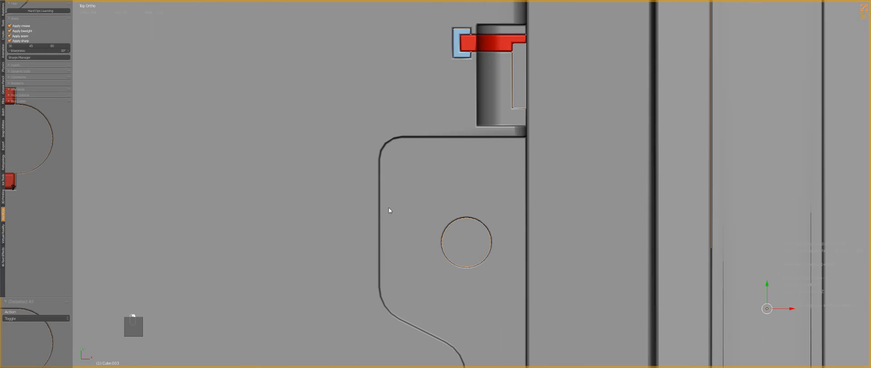
key(z)
key(z)
key(z)
drag(373, 178, 387, 280)
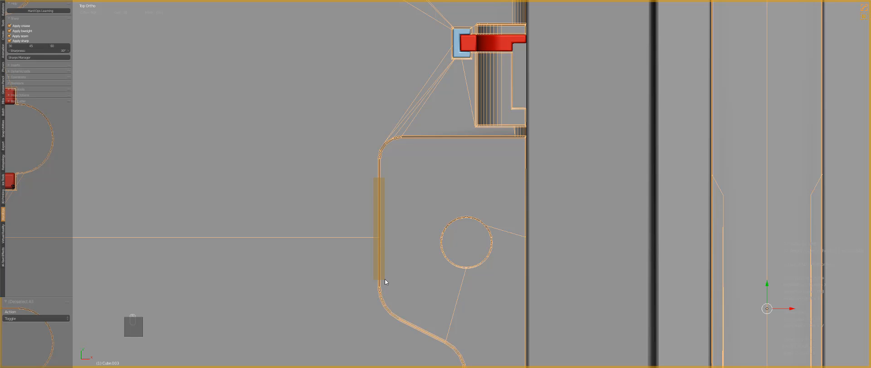
click(411, 260)
scroll(397, 194, down, 2)
scroll(383, 187, up, 3)
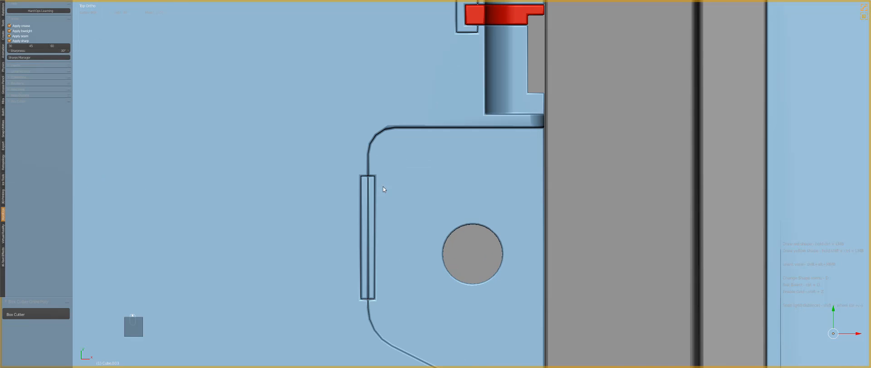
Step: Undo the chrome strip cut and dissolve the stray edges at the upper rounded corner of the panel
key(ctrl+z)
key(Tab)
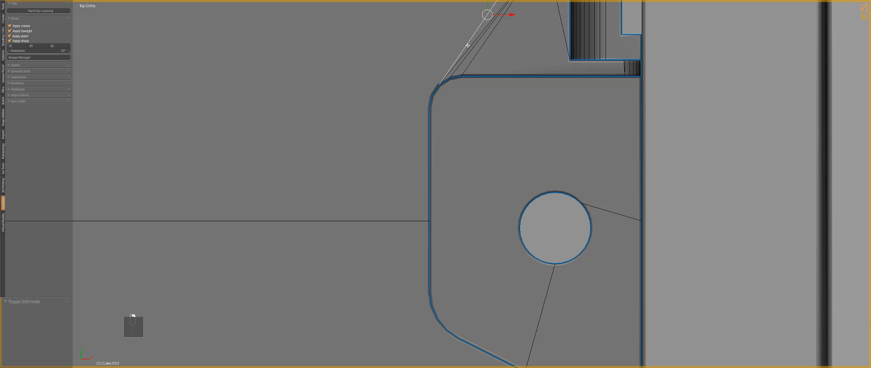
key(ctrl+x)
key(ctrl+x)
key(ctrl+x)
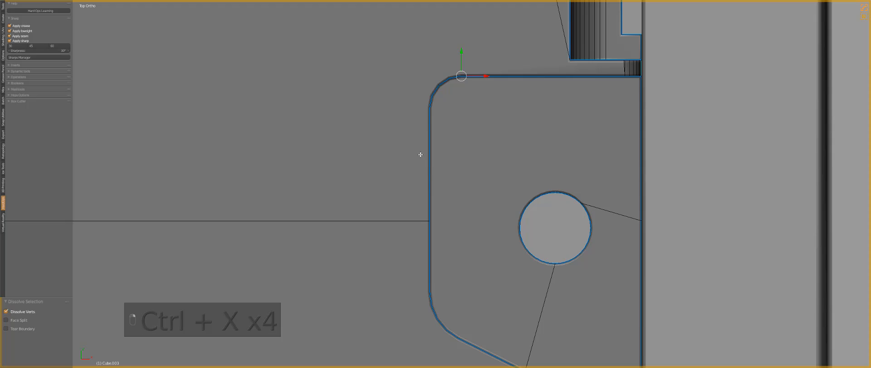
Step: Cut a narrow chrome strip again along the straight outer edge of the rounded panel beside the circular hole
key(Tab)
drag(417, 127, 437, 281)
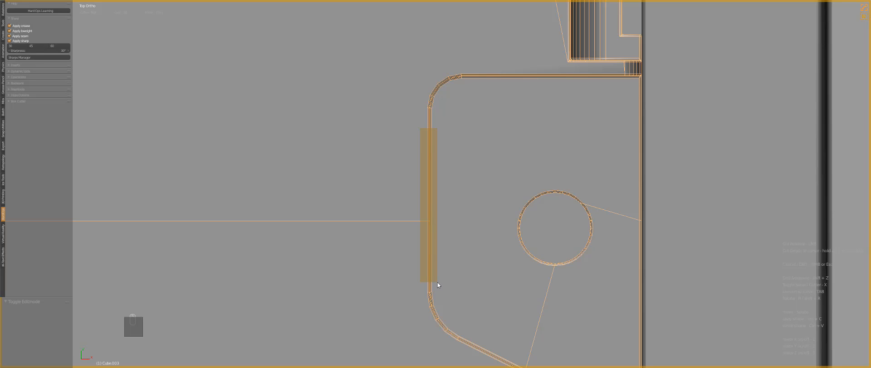
drag(438, 282, 437, 282)
scroll(489, 299, down, 6)
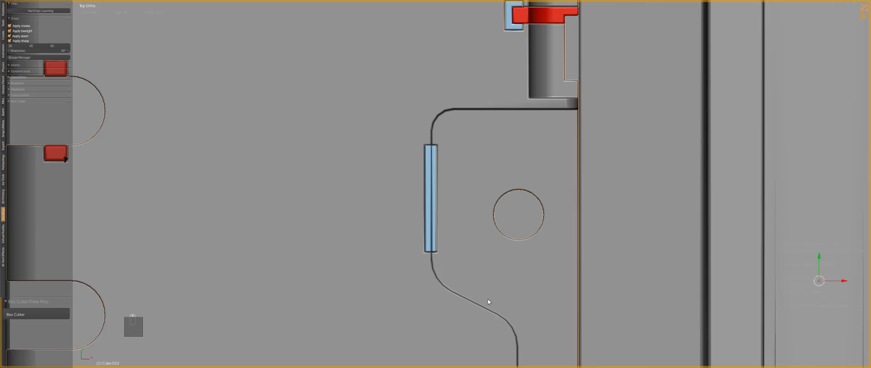
key(a)
key(z)
key(z)
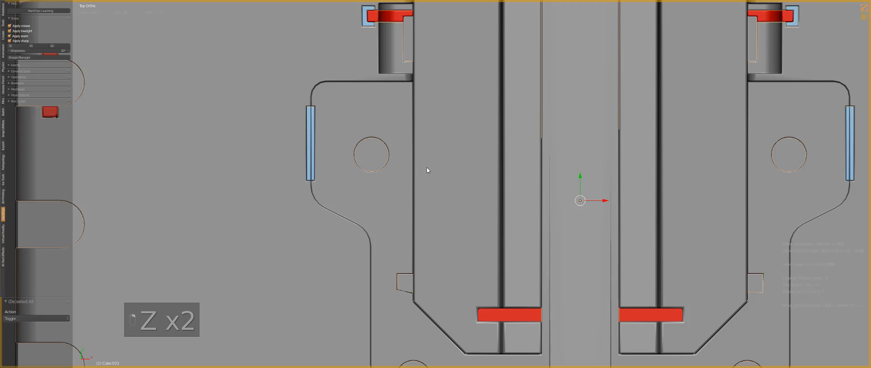
Step: Dissolve the stray edge running from the central block's chamfered corner to the lower circular hole
key(z)
scroll(482, 237, up, 6)
key(Tab)
scroll(498, 295, up, 1)
shift+middle_drag(498, 295, 494, 196)
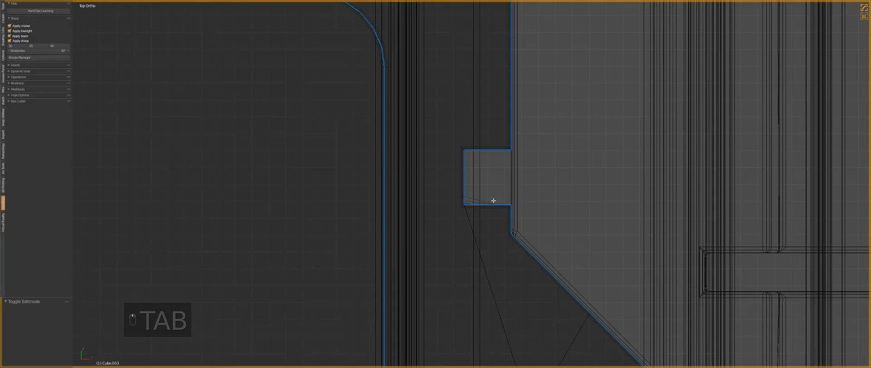
click(481, 244)
key(ctrl+x)
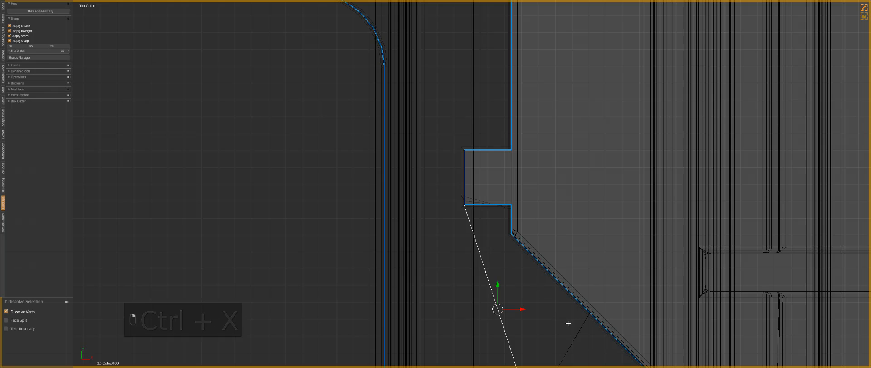
right_click(569, 324)
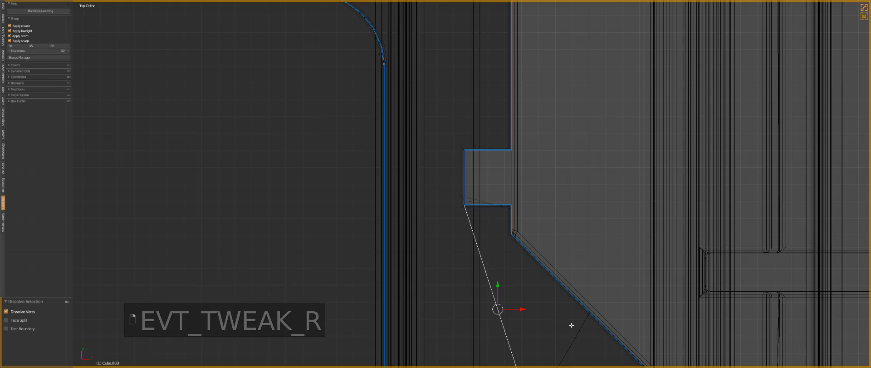
right_click(573, 326)
scroll(573, 325, down, 4)
key(z)
key(z)
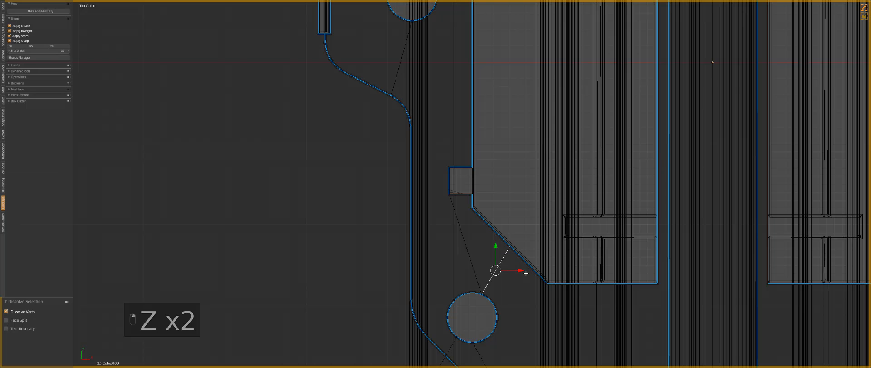
key(ctrl+x)
Step: Knife-cut a new edge from the small square notch's lower outer corner across the panel outline onto the outer surface
key(z)
shift+middle_drag(503, 191, 494, 168)
scroll(478, 138, down, 1)
key(Tab)
scroll(477, 144, down, 1)
key(z)
key(Tab)
scroll(490, 170, up, 2)
key(z)
key(a)
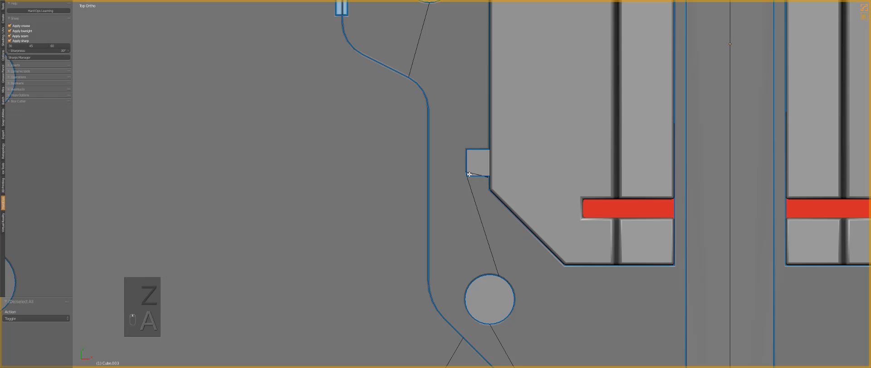
key(k)
click(466, 176)
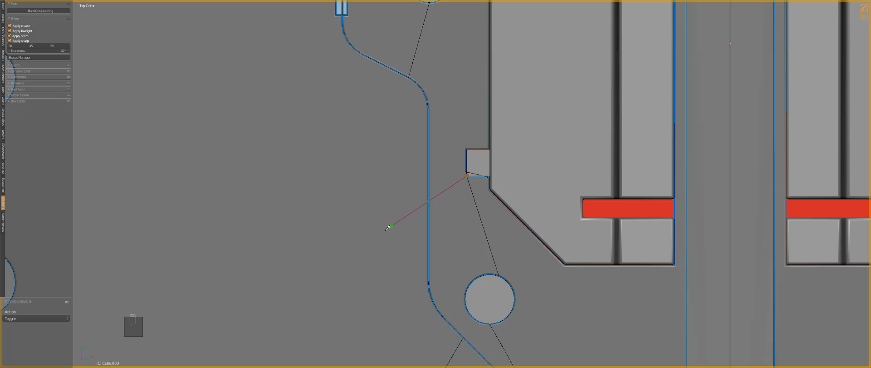
click(385, 230)
key(Return)
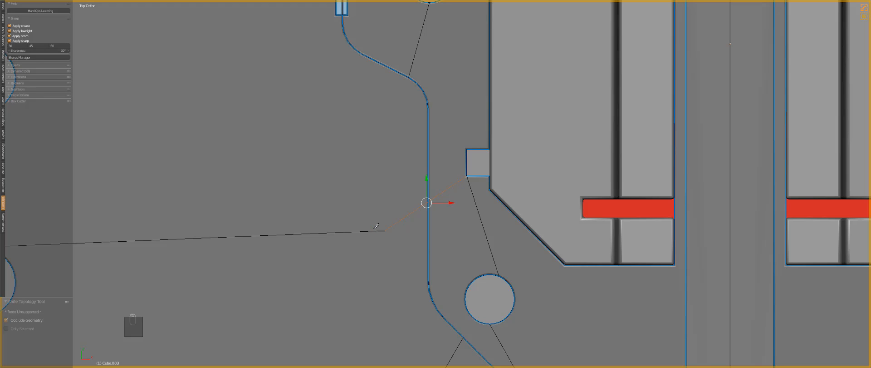
Step: Connect the panel outline to the lower circular hole with an edge and dissolve the edge between the square notch and that hole
click(472, 196)
key(ctrl+x)
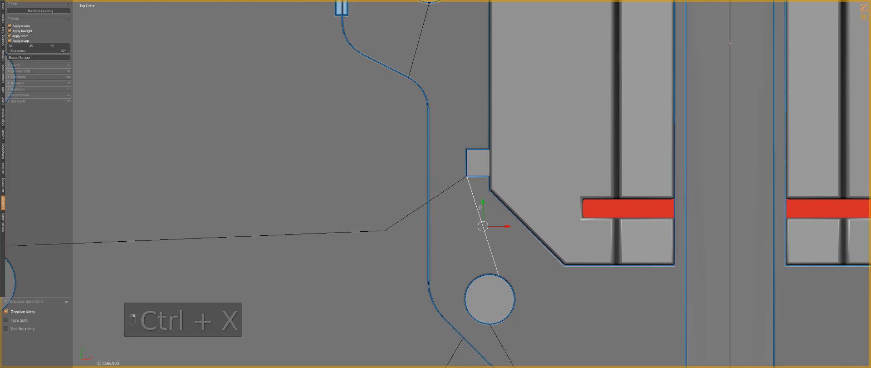
scroll(433, 186, up, 1)
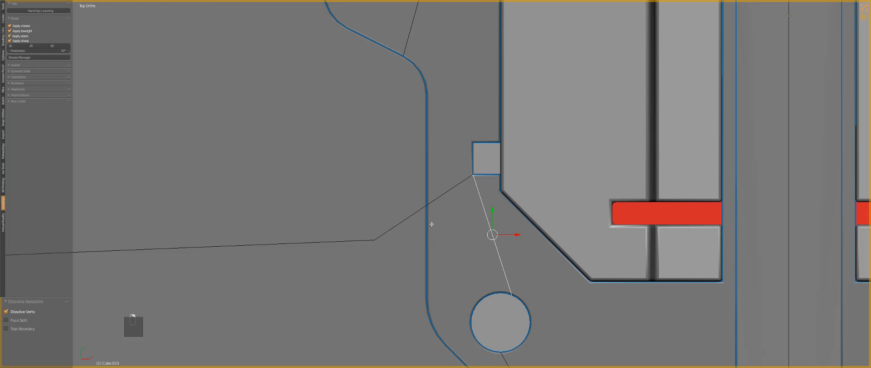
key(ctrl+Tab)
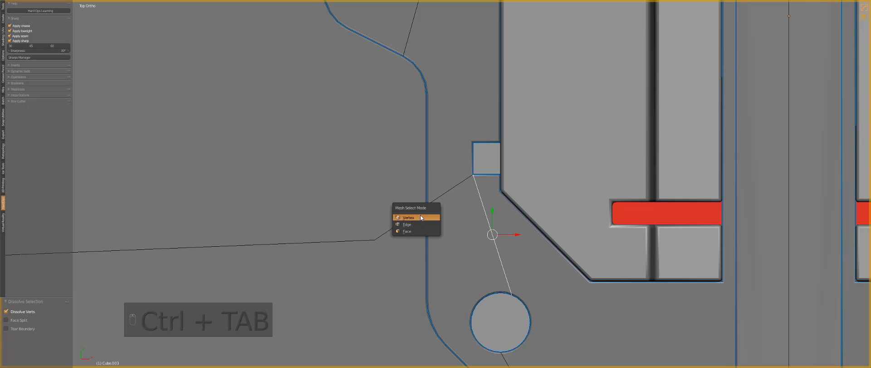
click(421, 214)
shift+click(475, 298)
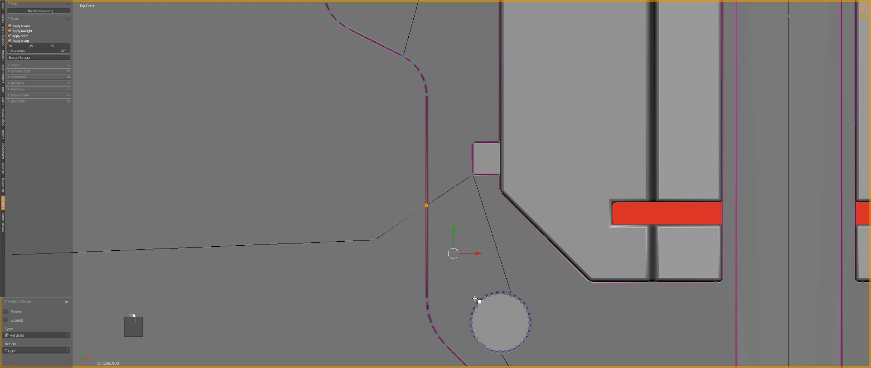
key(ctrl+Tab)
click(477, 283)
key(ctrl+x)
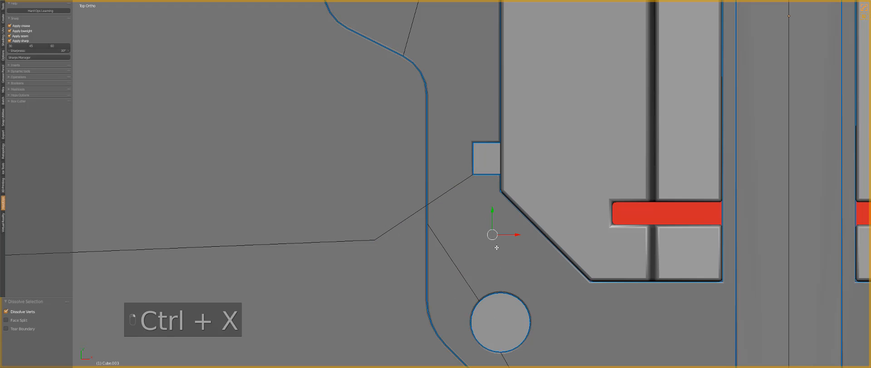
Step: Cut mirrored narrow chrome strips along the outer long sides of the central raised blocks, ending just above their chamfered corners
key(Tab)
shift+middle_drag(507, 171, 491, 233)
scroll(491, 233, up, 1)
key(z)
key(z)
key(z)
scroll(495, 166, down, 5)
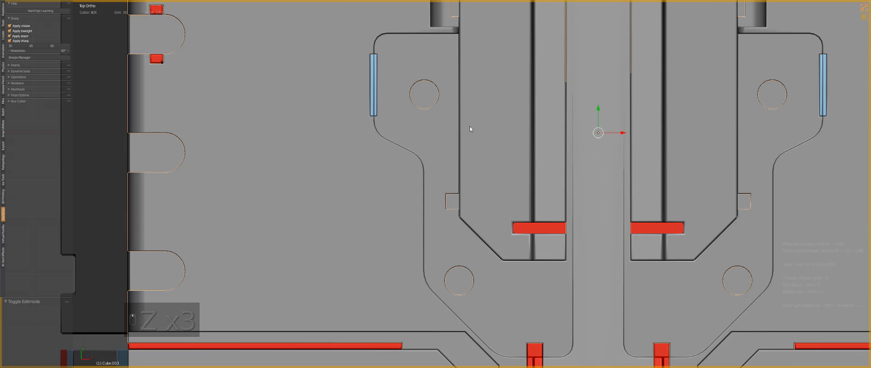
mouse_move(464, 104)
mouse_down()
mouse_move(451, 217)
mouse_move(456, 213)
mouse_up()
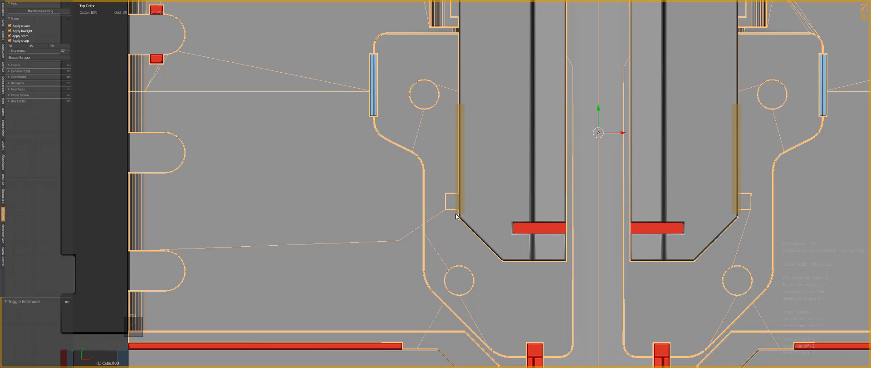
key(a)
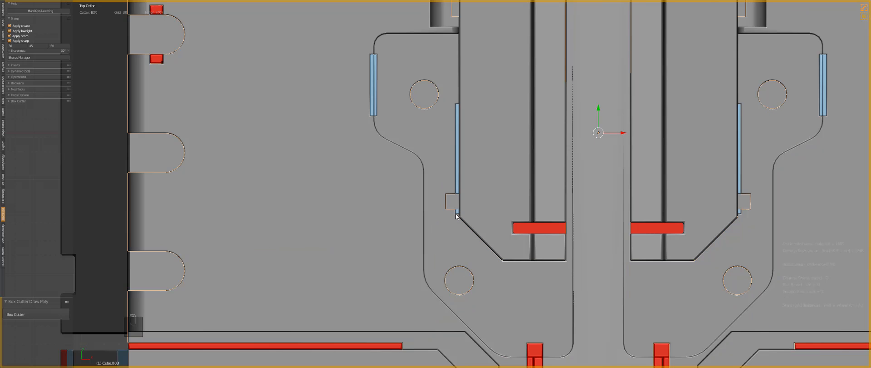
Step: Apply a Hard Ops edge operation to the short unmarked edge along the inner side of the central raised block
scroll(556, 225, down, 4)
key(Tab)
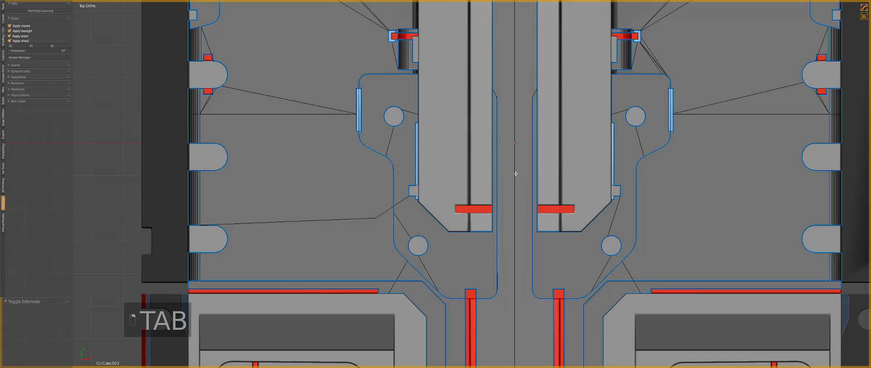
scroll(496, 191, up, 5)
middle_drag(524, 153, 484, 112)
scroll(483, 111, up, 2)
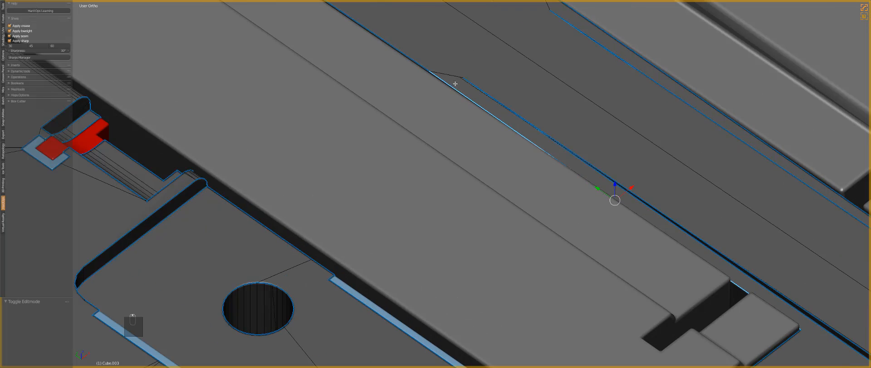
right_click(453, 78)
key(q)
click(459, 72)
key(Tab)
Step: Show the whole block in perspective with the rendered preview turned on
scroll(478, 197, down, 5)
shift+middle_drag(528, 134, 489, 195)
scroll(492, 207, down, 7)
key(a)
key(KP_5)
scroll(480, 215, down, 3)
scroll(488, 195, up, 2)
scroll(488, 198, up, 3)
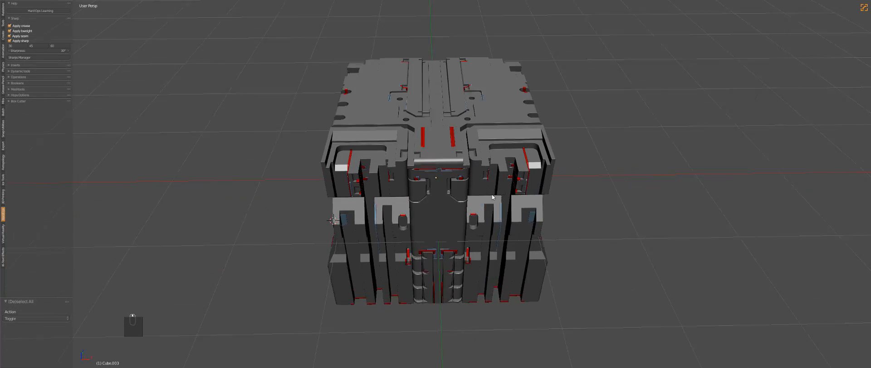
scroll(493, 196, down, 1)
key(shift+z)
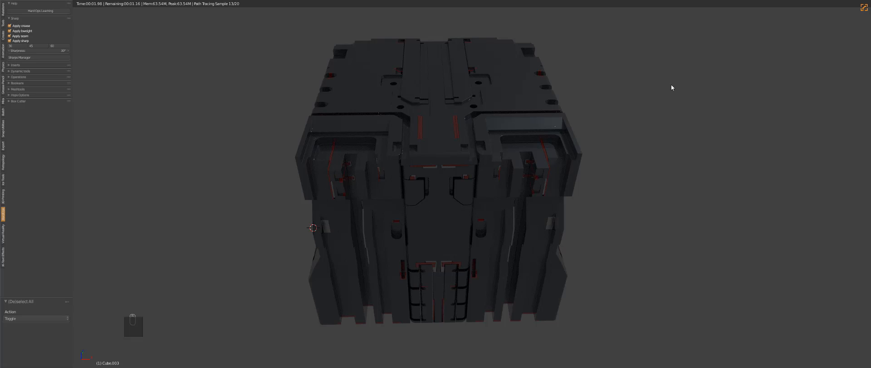
Step: Add a point lamp and a sun lamp beside the block, and trackball-rotate the sun lamp
key(shift+a)
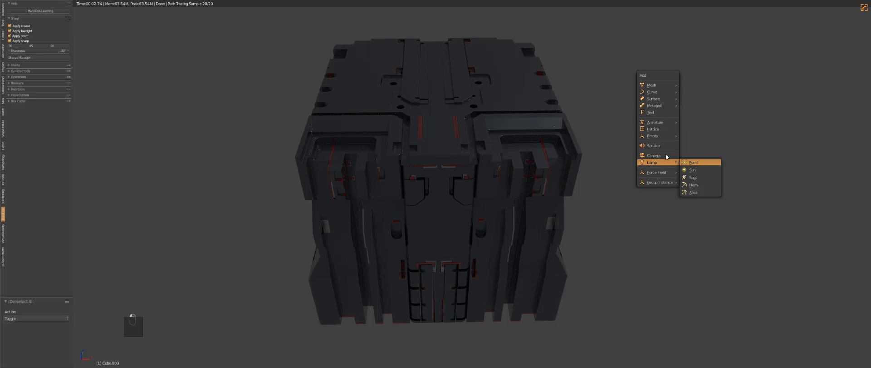
click(681, 163)
key(shift+a)
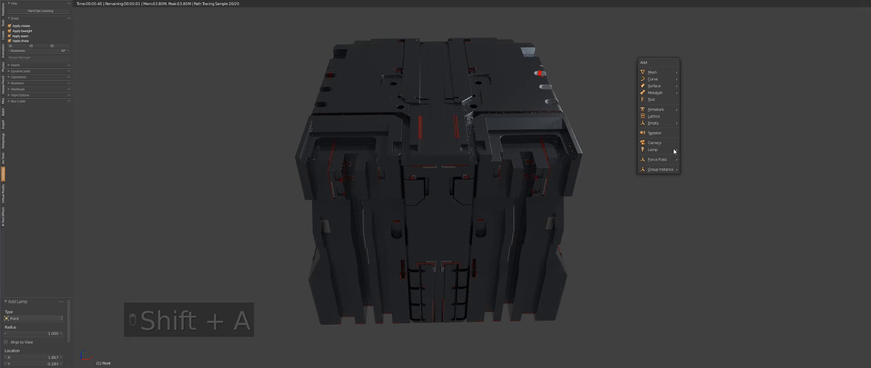
mouse_move(674, 147)
click(696, 159)
key(r)
key(r)
click(655, 159)
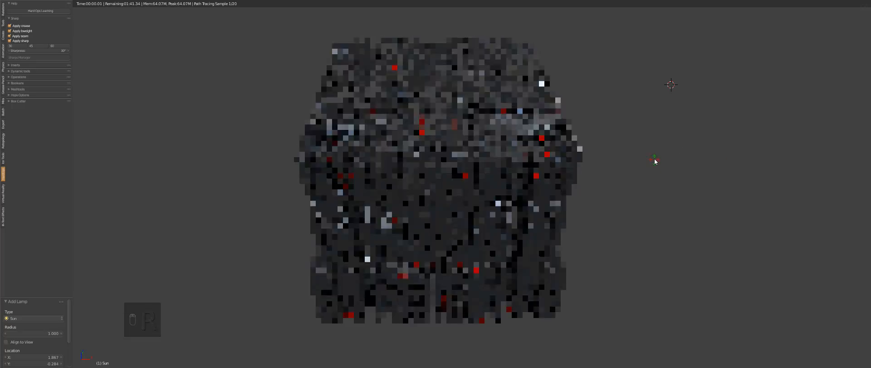
Step: Apply the Hard Ops Render (1) setup to the scene
key(q)
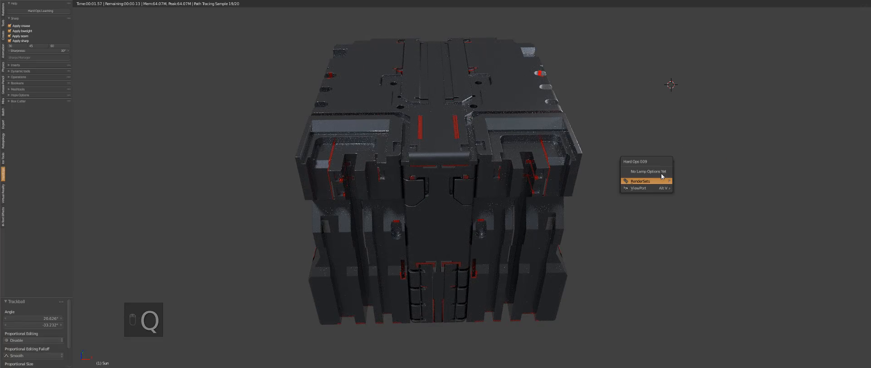
mouse_move(666, 183)
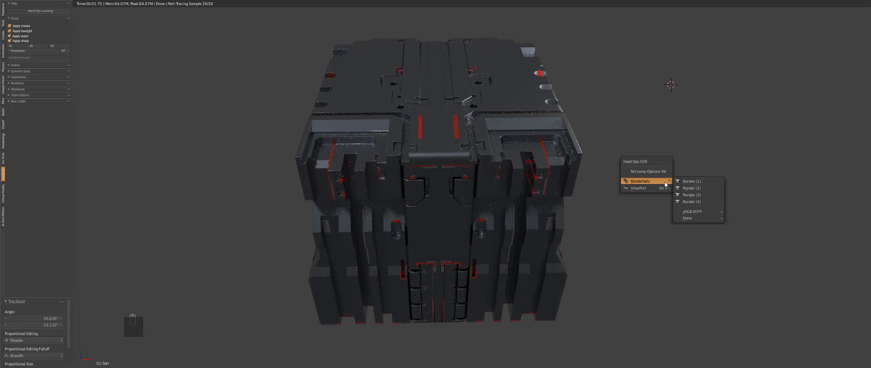
click(693, 181)
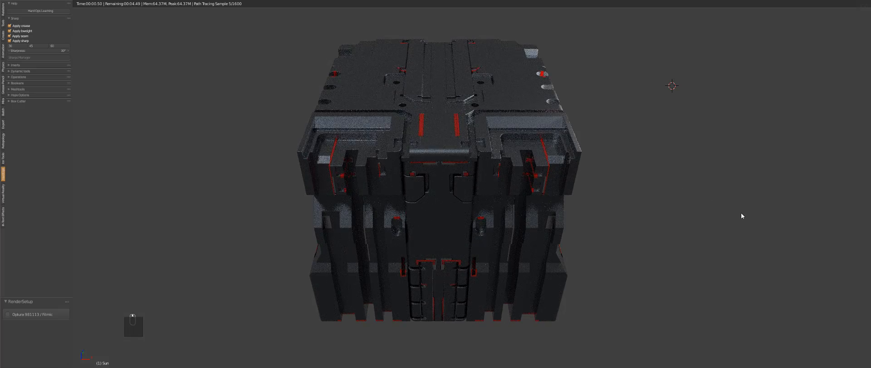